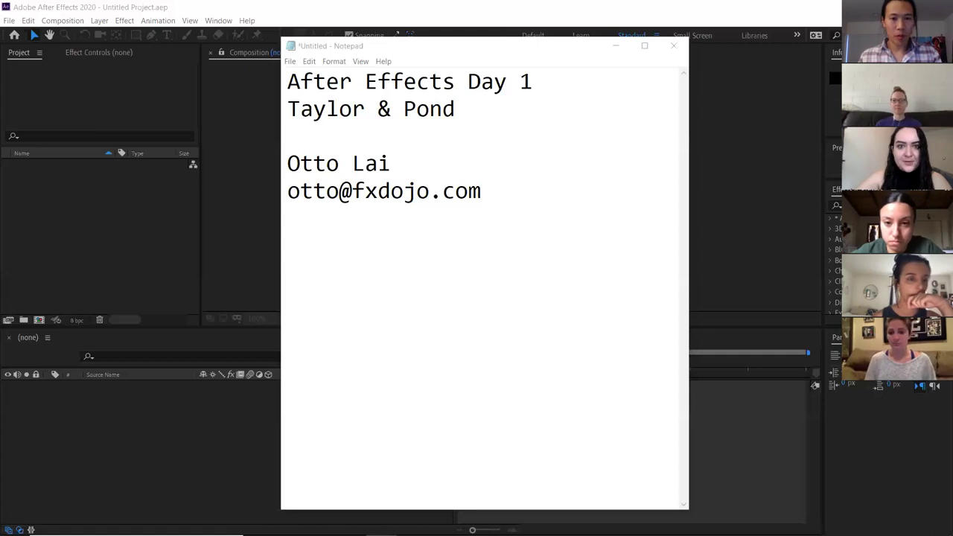
- Switch to the browser to view the Taylor & Pond Who We Are page, and return to the Notepad notes
key("alt+Tab")
key("Tab")
key("Tab")
key("Tab")
key("Tab")
key("Tab")
key("Tab")
key("Tab")
key("Tab")
key("Tab")
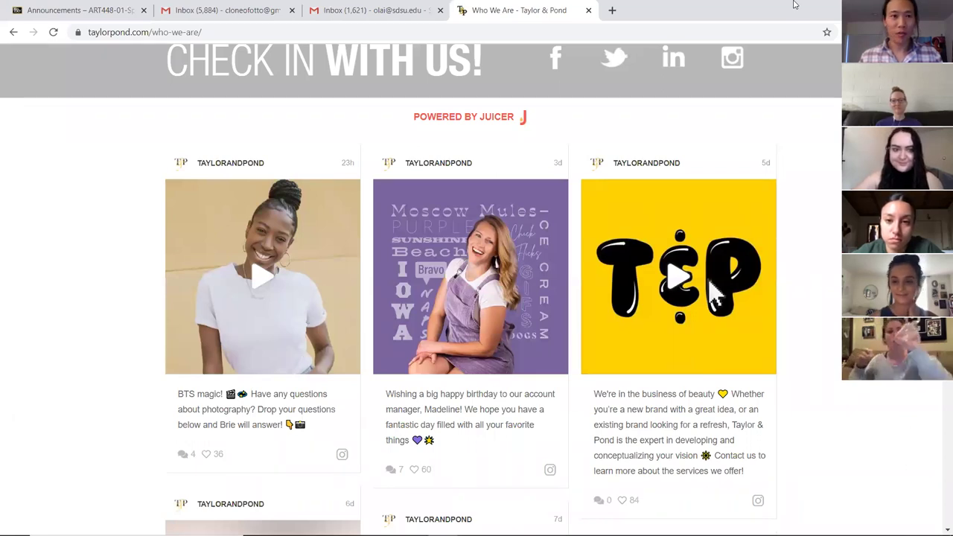
key("alt+Tab")
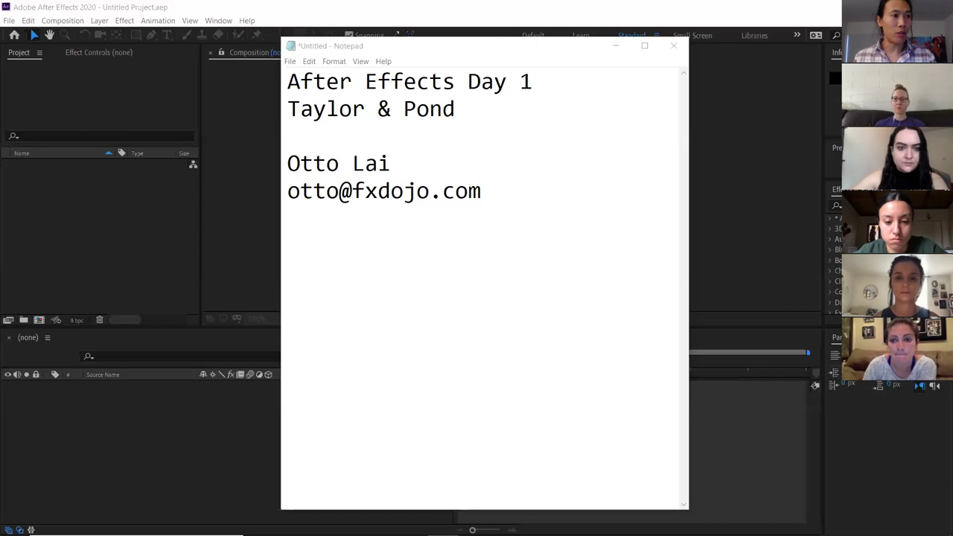
left_click(346, 48)
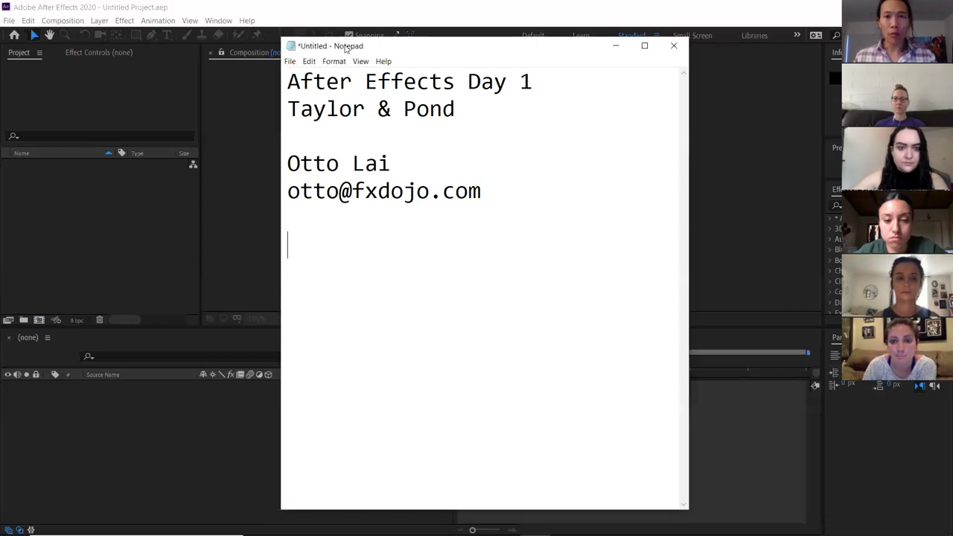
left_click_drag(346, 47, 356, 35)
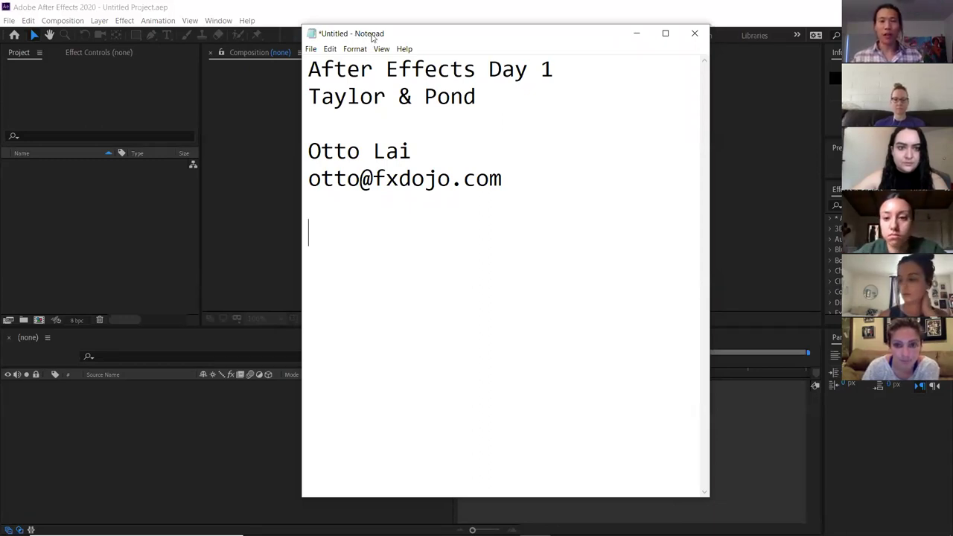
left_click_drag(373, 39, 358, 48)
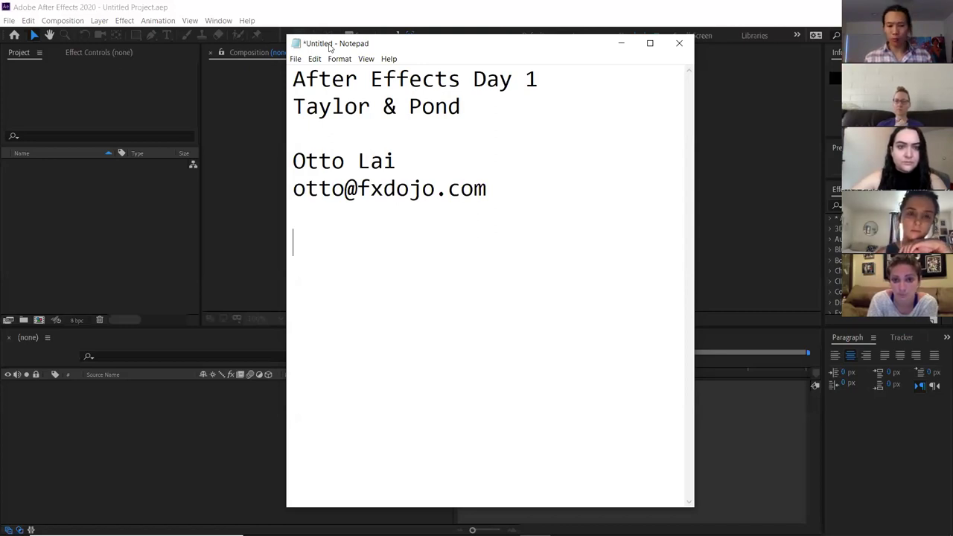
- Switch to After Effects and open the scale_01_tree project from the Taylor_Pond_AE_Day_01 folder, accepting the version conversion
left_click(238, 29)
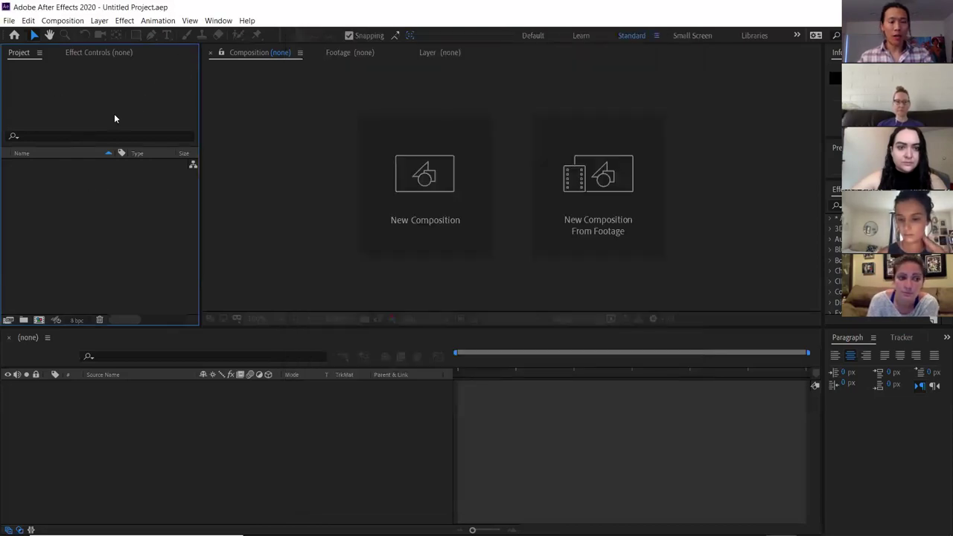
left_click(10, 20)
left_click(19, 44)
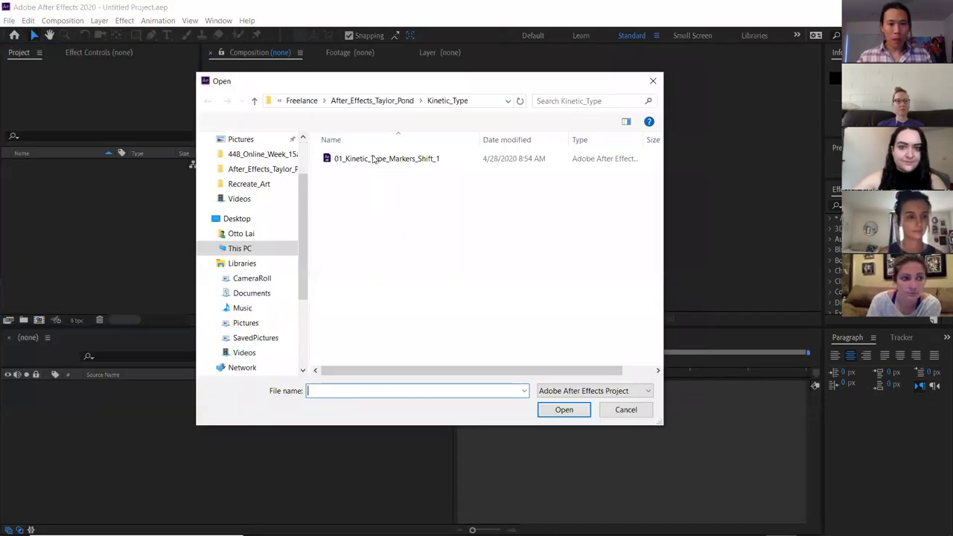
left_click(380, 102)
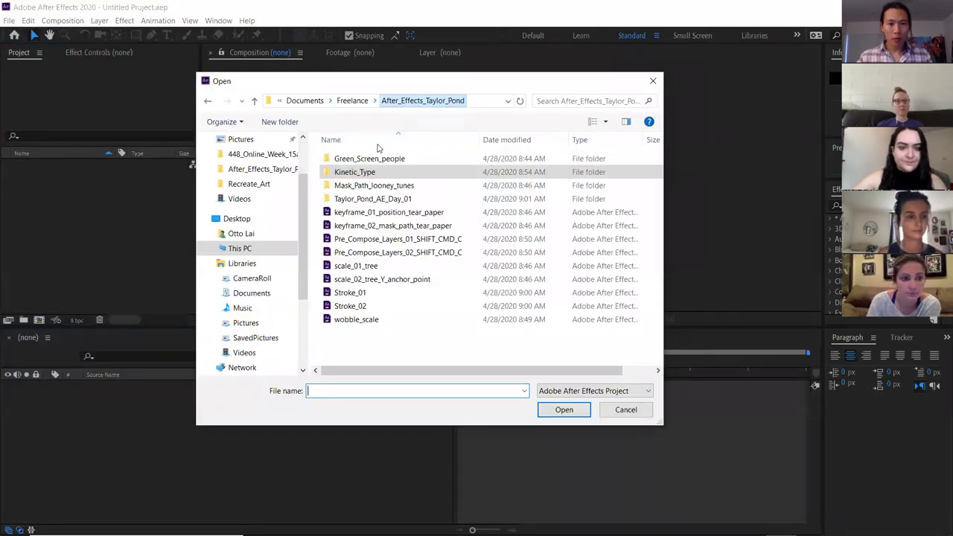
double_click(365, 199)
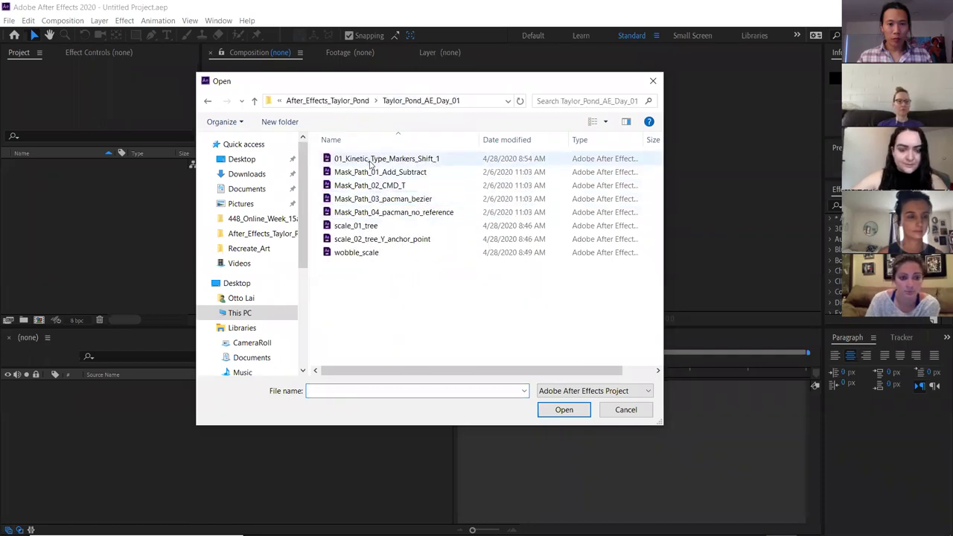
left_click(361, 227)
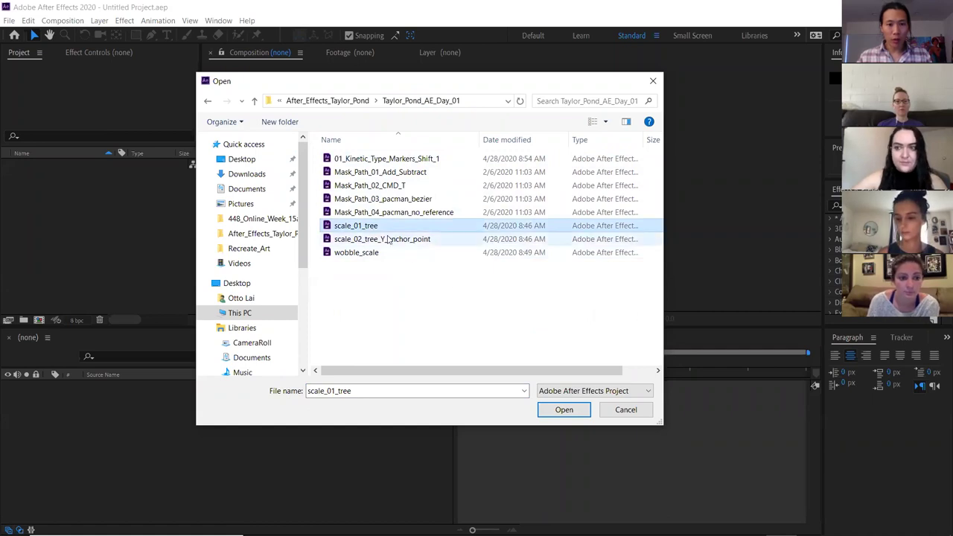
left_click(563, 408)
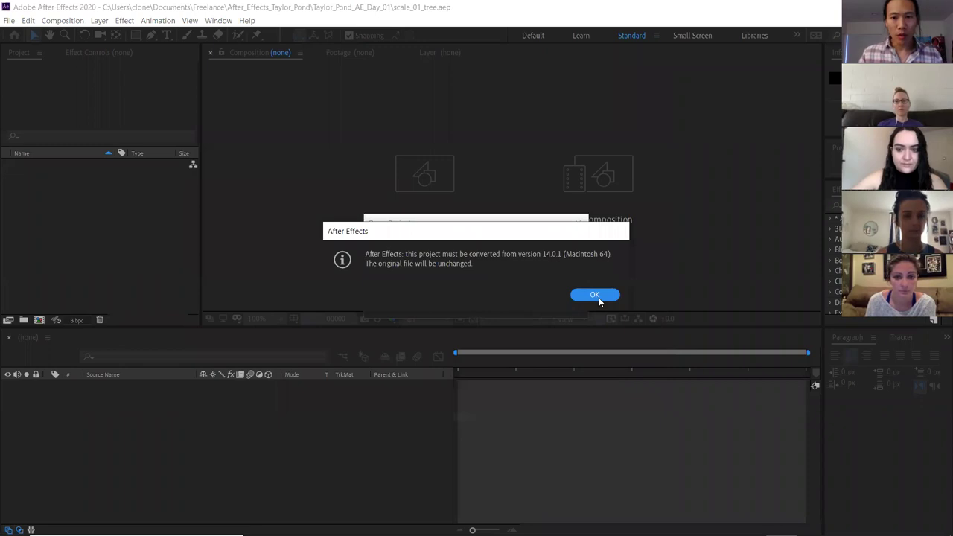
left_click(595, 295)
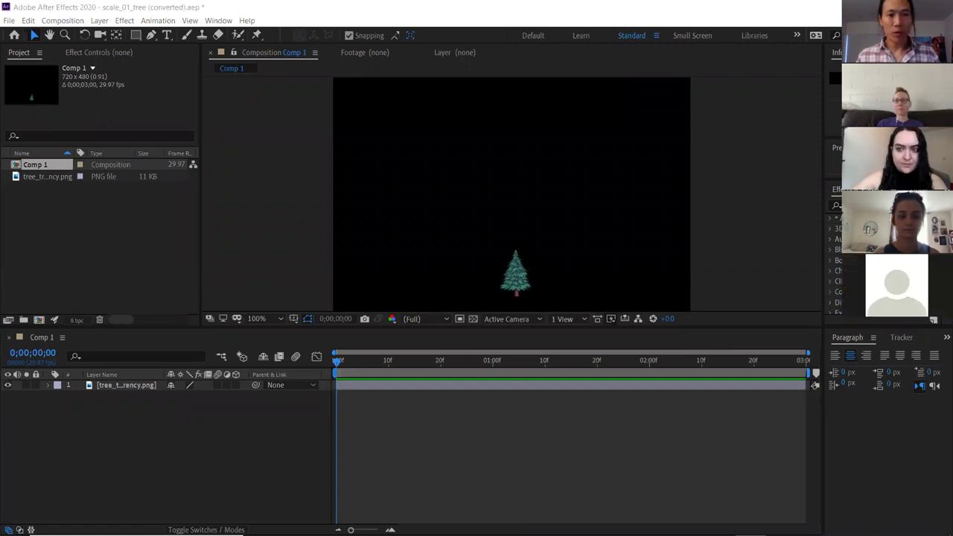
- Play a preview of Comp 1 from its first frame
left_click(154, 197)
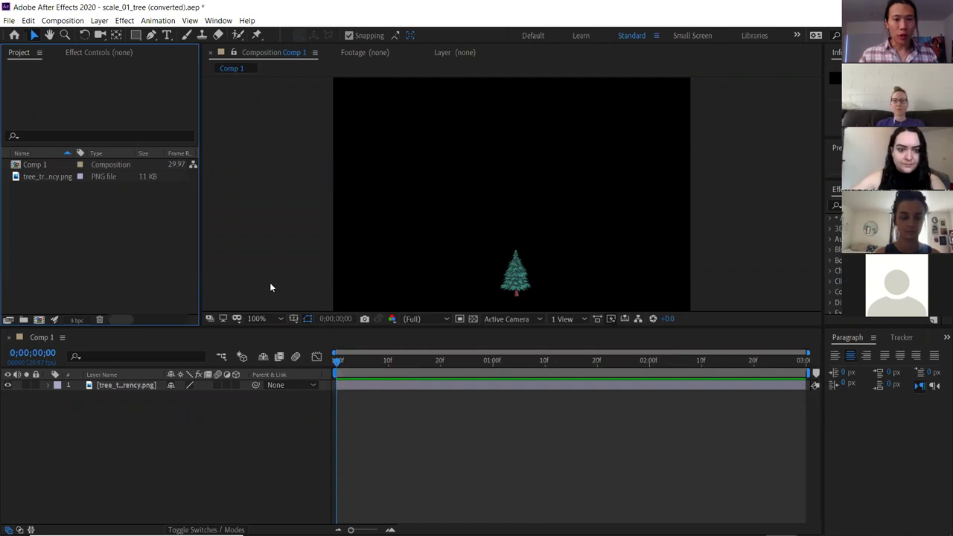
left_click(280, 229)
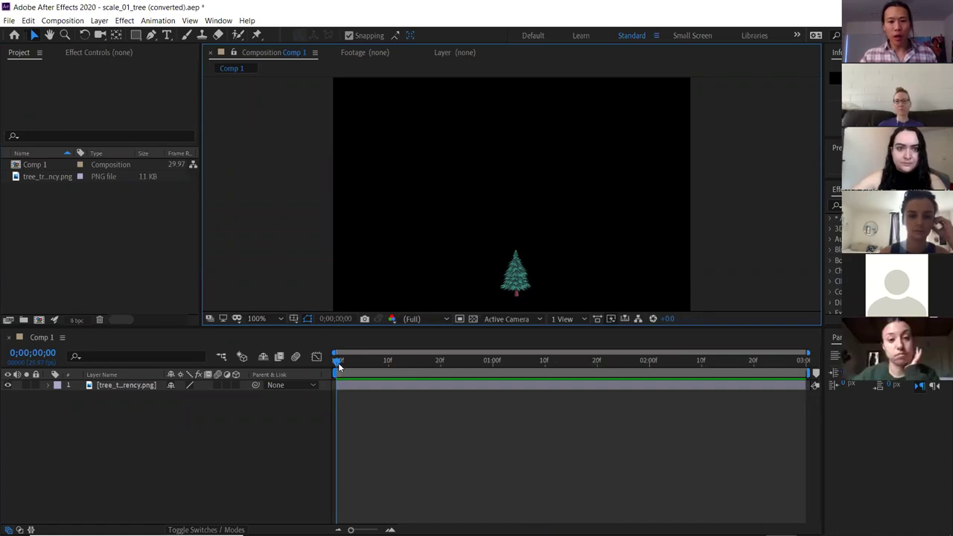
mouse_move(337, 362)
left_mouse_down()
mouse_move(459, 359)
mouse_move(340, 361)
mouse_move(319, 370)
mouse_move(465, 356)
mouse_move(310, 372)
mouse_move(351, 359)
mouse_move(335, 362)
left_mouse_up()
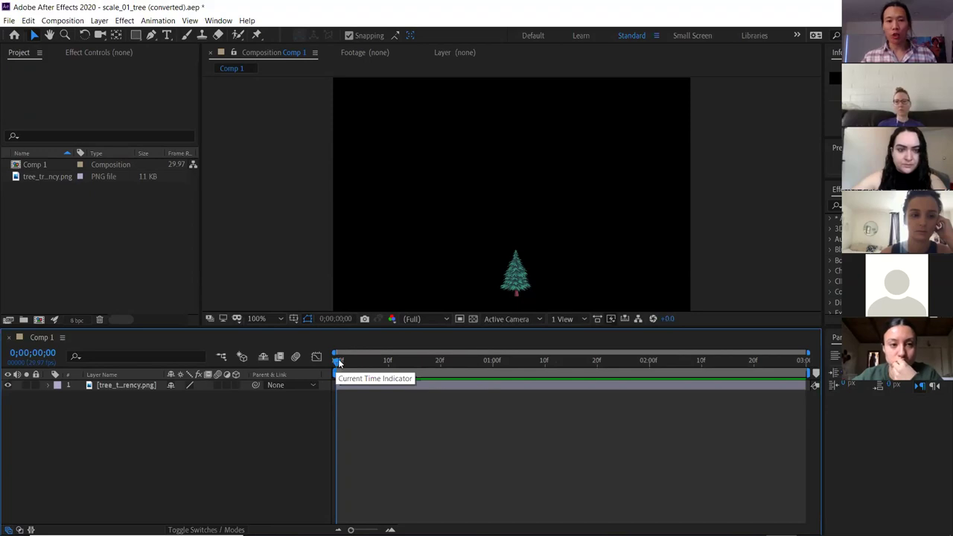
key("space")
key("space")
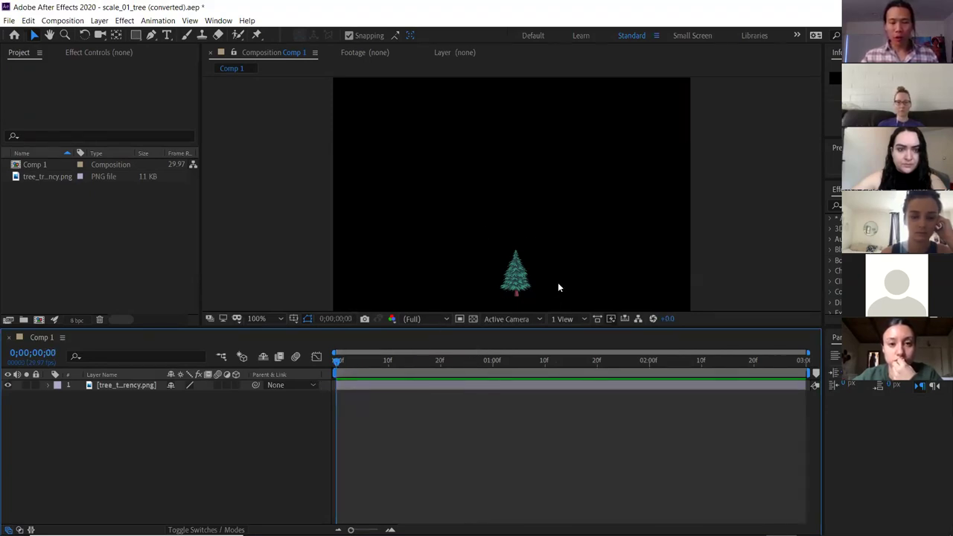
- Widen the timeline's Layer Name column to show full file names, and select the tree_transparency.png layer
left_click(130, 384)
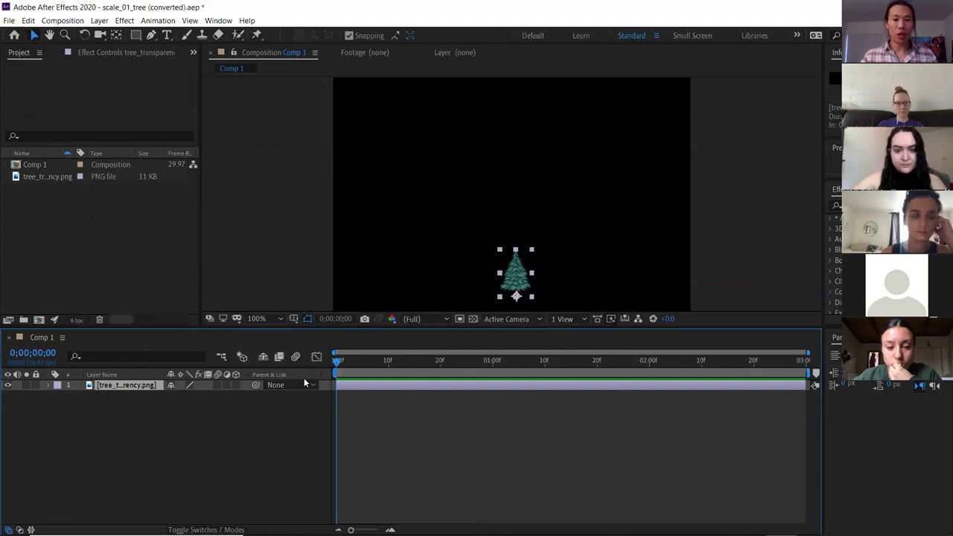
left_click(132, 405)
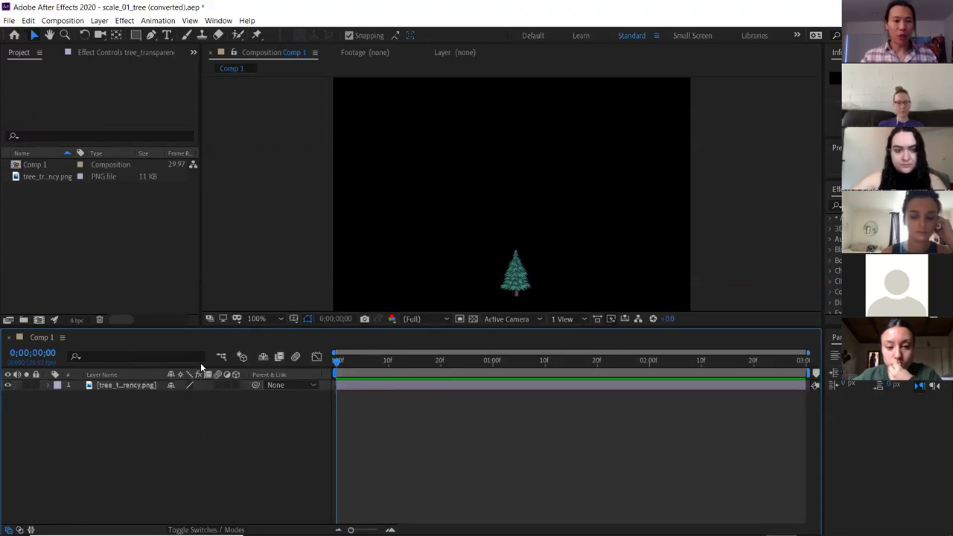
left_click_drag(158, 374, 219, 374)
left_click(137, 384)
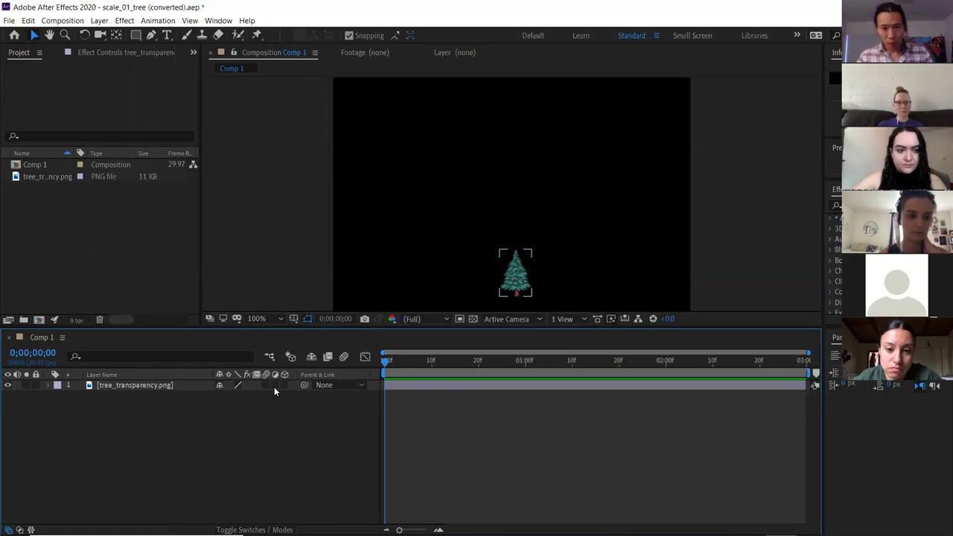
left_click(166, 387)
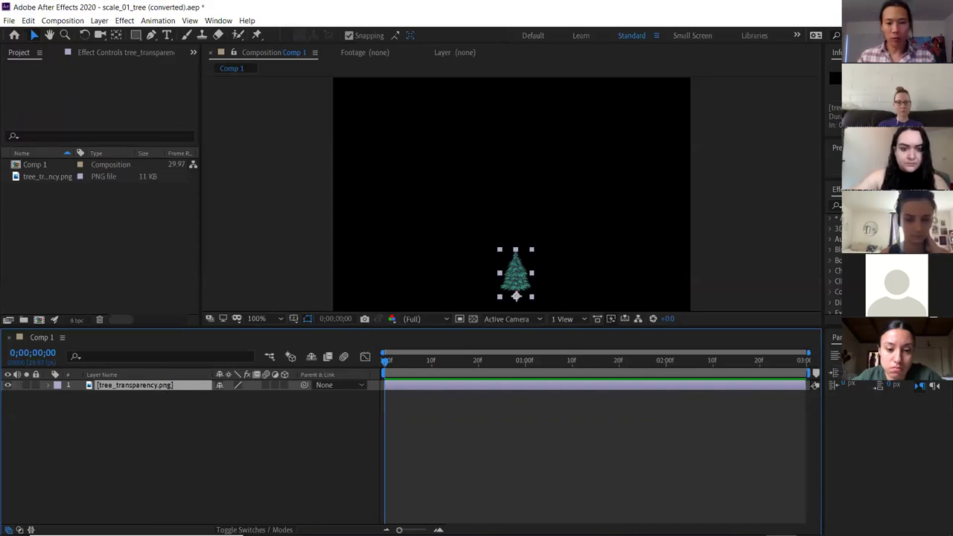
- Switch to Notepad and add the note "S = scale attribute" below the contact details
left_click(536, 520)
type("S = sc")
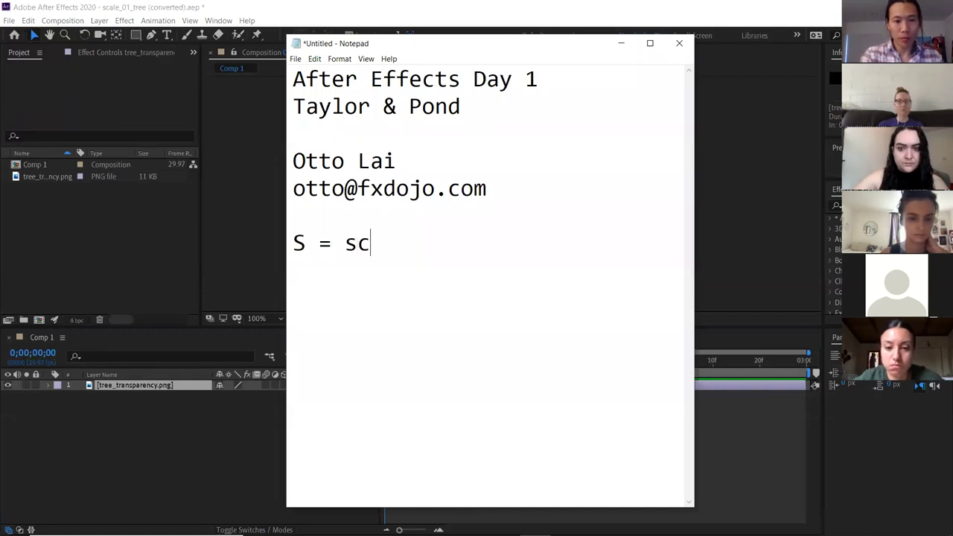
type("ale attribute")
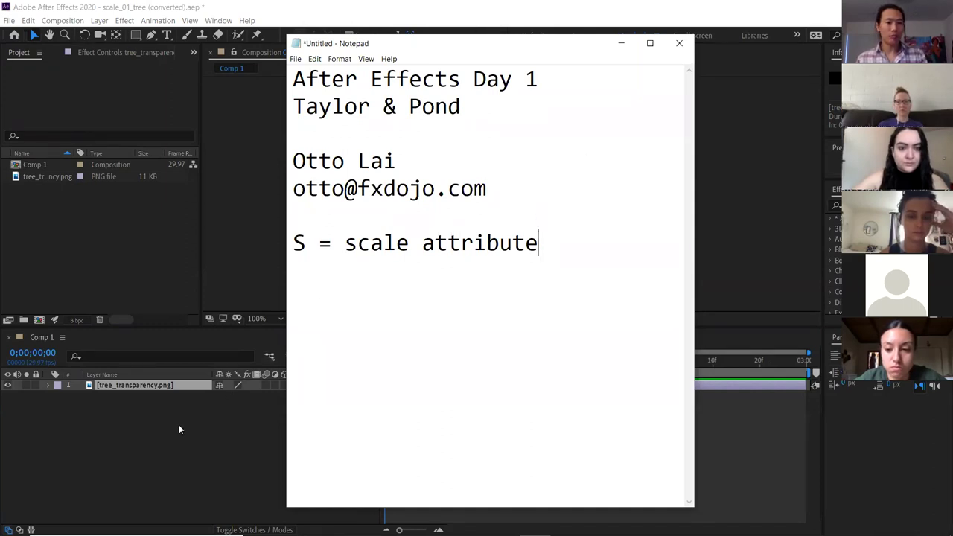
- Switch back to After Effects, try to scale the tree by its upper corner handle, and undo the scaling
left_click(158, 403)
left_click(146, 386)
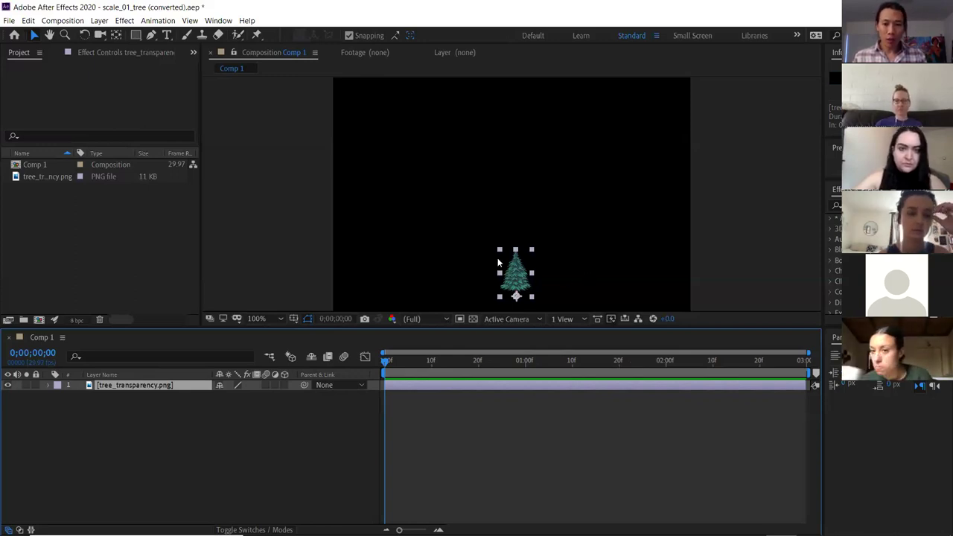
scroll(543, 276, "up", 2)
scroll(537, 143, "down", 5)
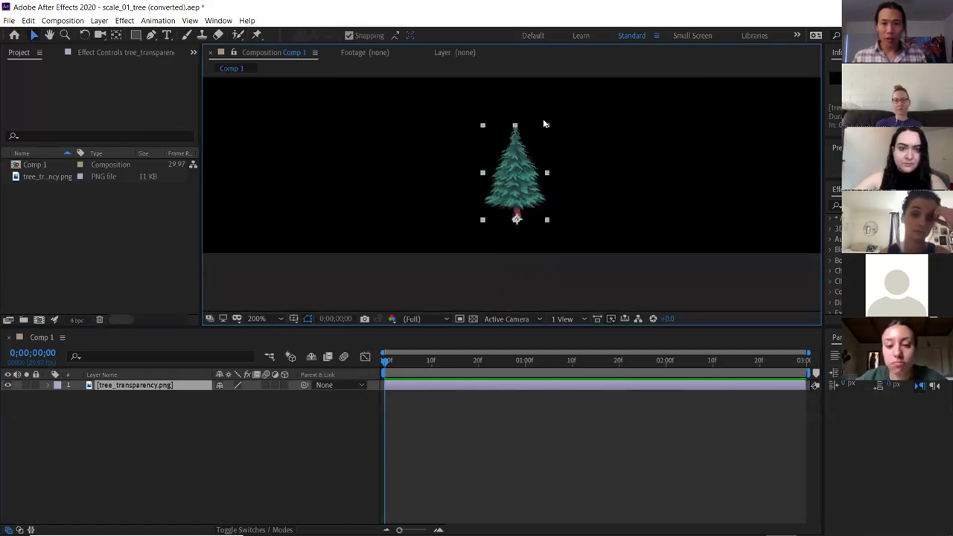
mouse_move(548, 128)
left_mouse_down()
mouse_move(536, 138)
mouse_move(548, 154)
mouse_move(589, 109)
mouse_move(595, 123)
mouse_move(539, 135)
left_mouse_up()
key("ctrl+z")
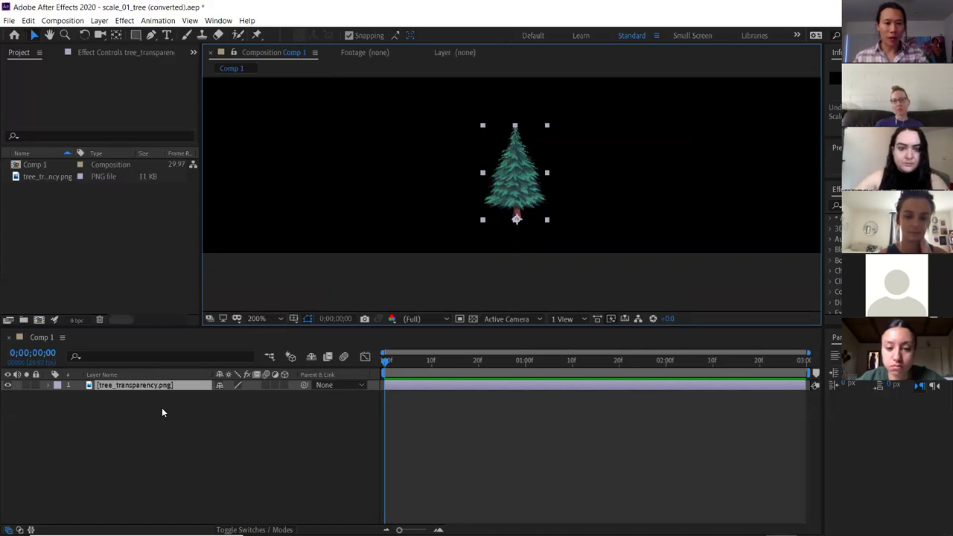
- Reveal only the Scale property of the tree_transparency.png layer in the timeline
left_click(157, 387)
key("s")
key("s")
key("s")
key("s")
key("s")
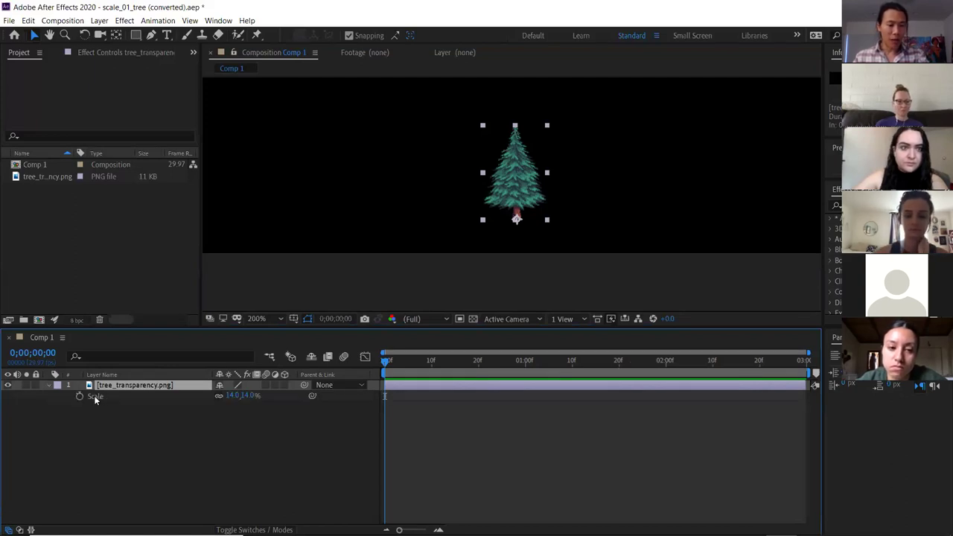
scroll(505, 162, "down", 1)
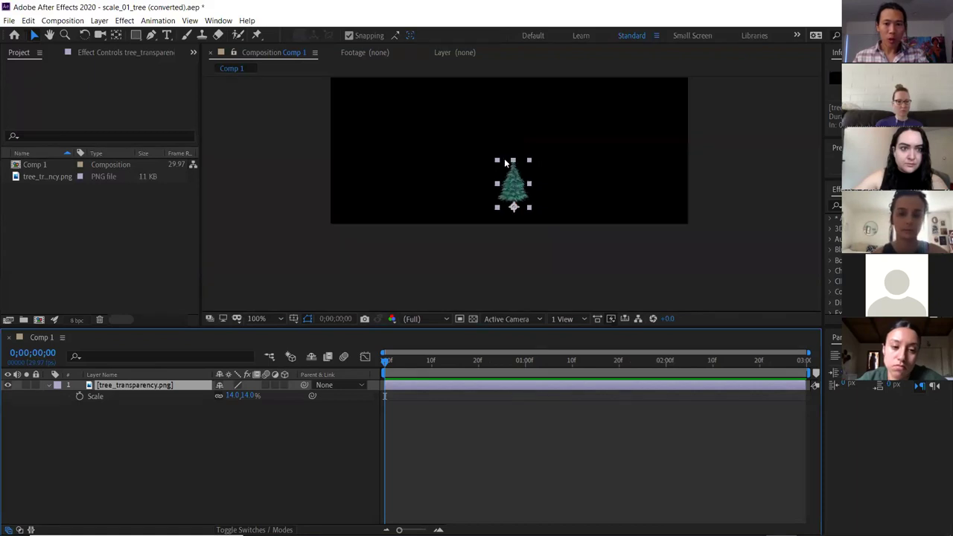
key("ctrl+z")
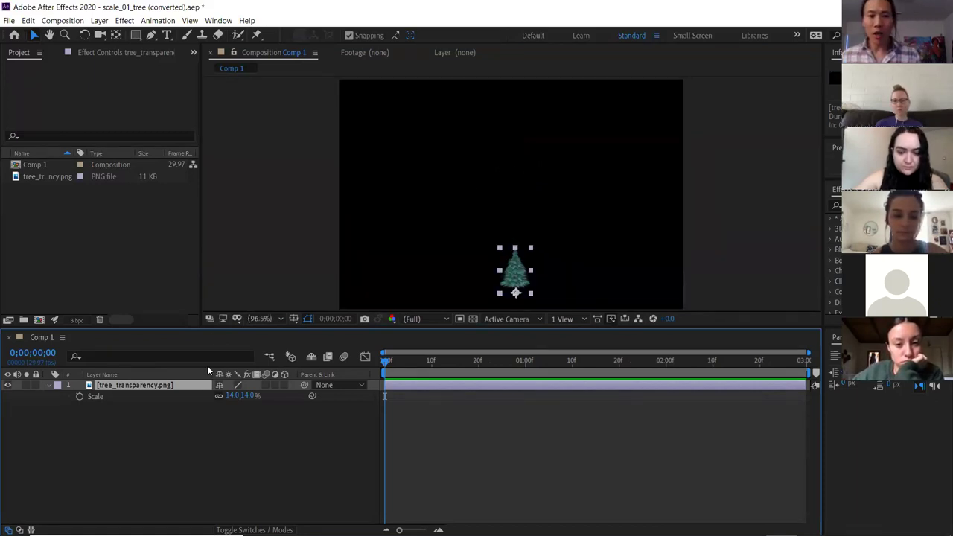
- Keyframe the tree's Scale at 0;00;00;00, and set it to 57% at 0;00;01;01
left_click(81, 396)
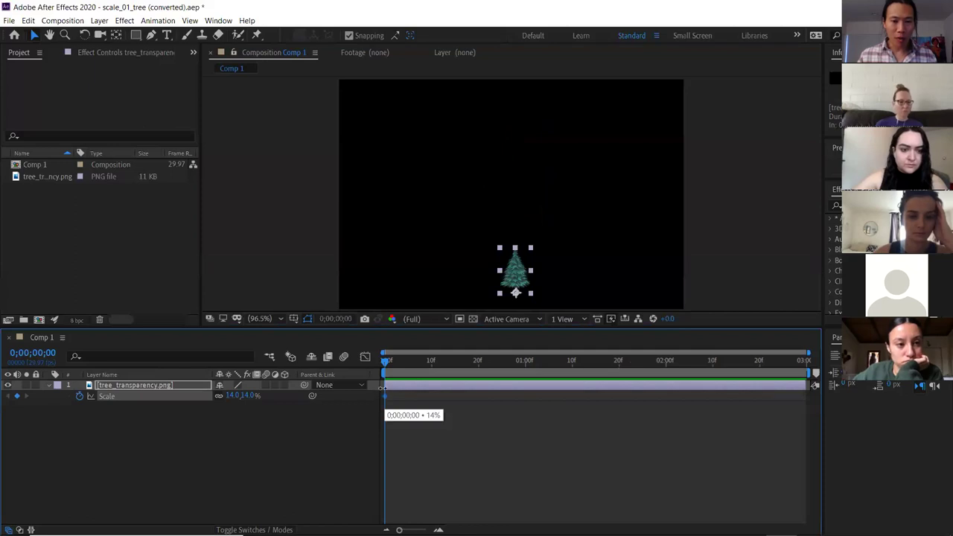
left_click_drag(385, 361, 530, 364)
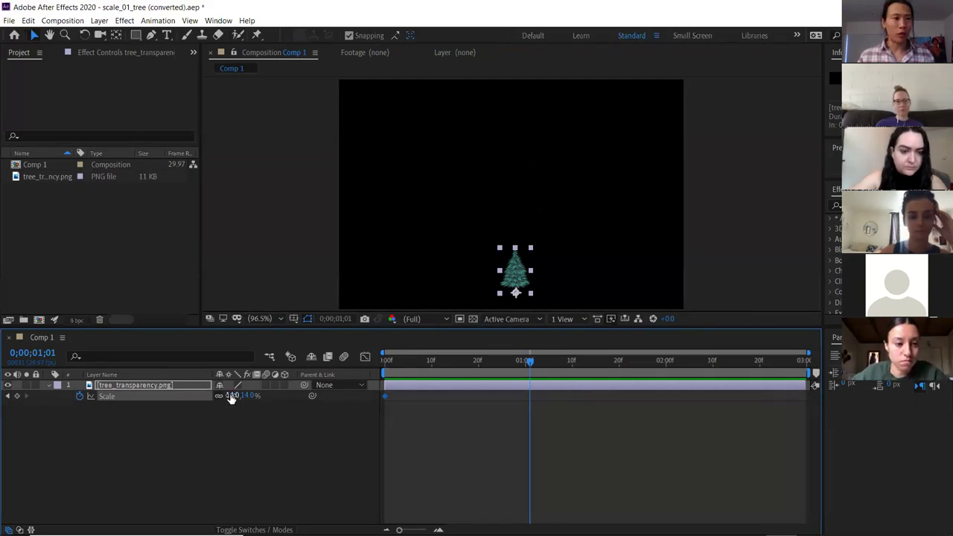
left_click_drag(231, 395, 261, 397)
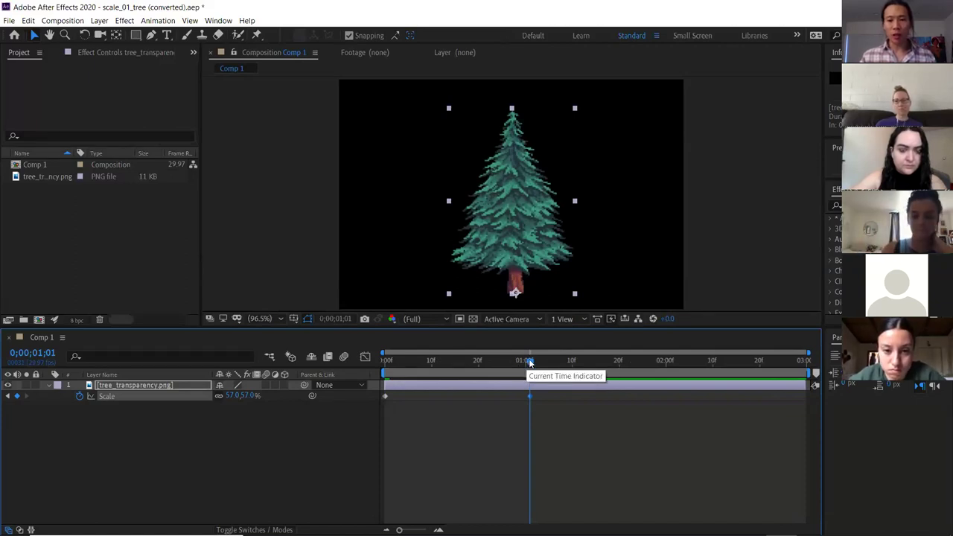
- Play and scrub through the tree's scale animation between its first and second keyframes
left_click_drag(529, 362, 386, 360)
key("space")
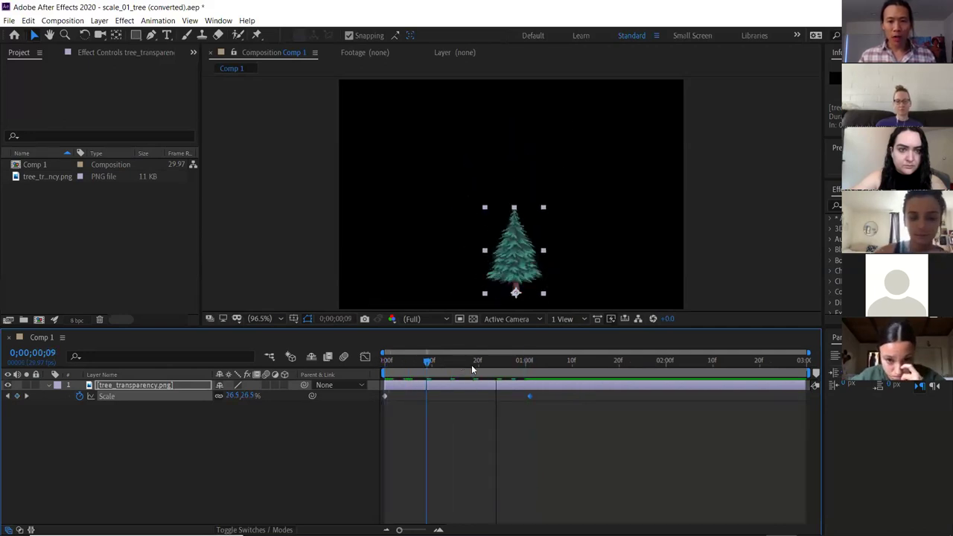
key("space")
left_click_drag(487, 360, 400, 361)
key("space")
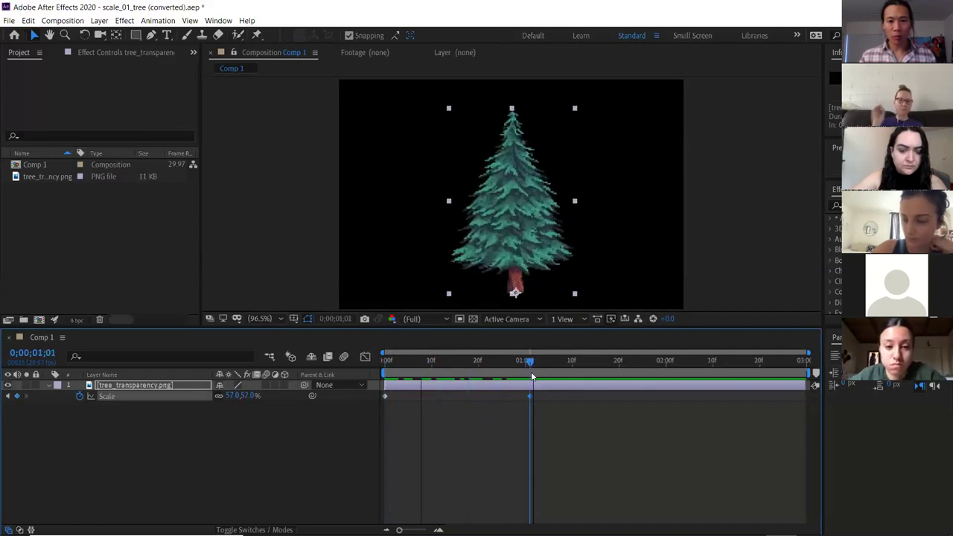
left_click_drag(500, 368, 329, 378)
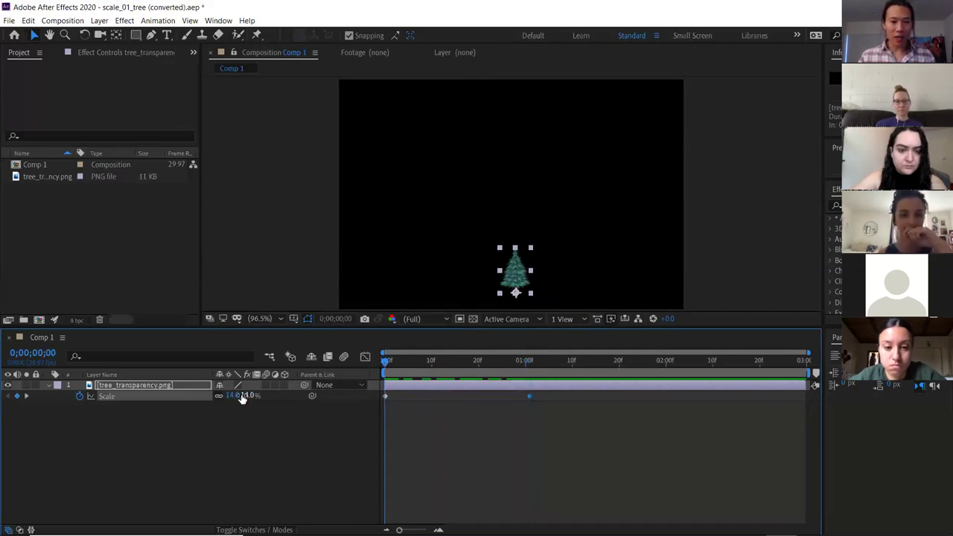
left_click_drag(386, 364, 530, 378)
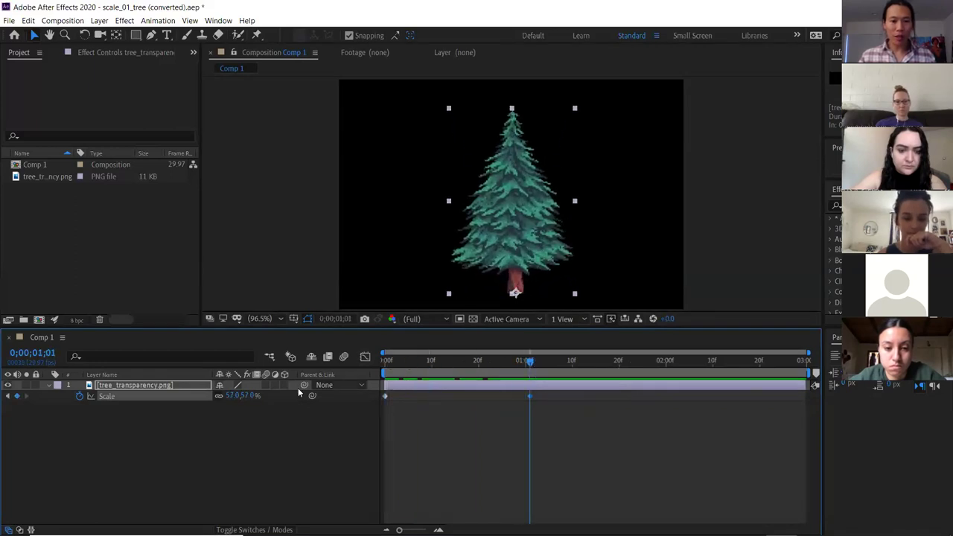
- Play back the tree's scale animation from the first frame of Comp 1
left_click_drag(524, 364, 385, 370)
key("space")
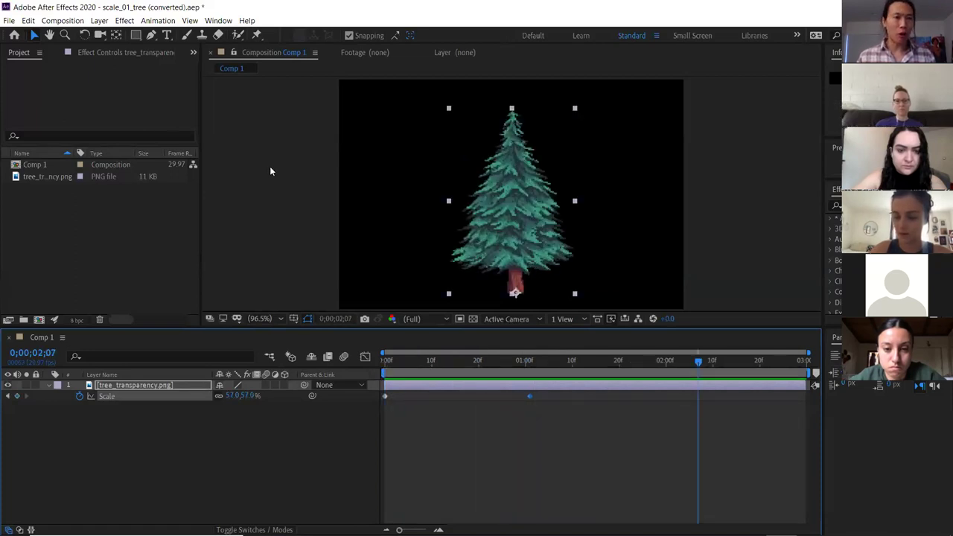
- Close the current tree project without saving its changes, and slightly widen the Project panel
left_click(9, 20)
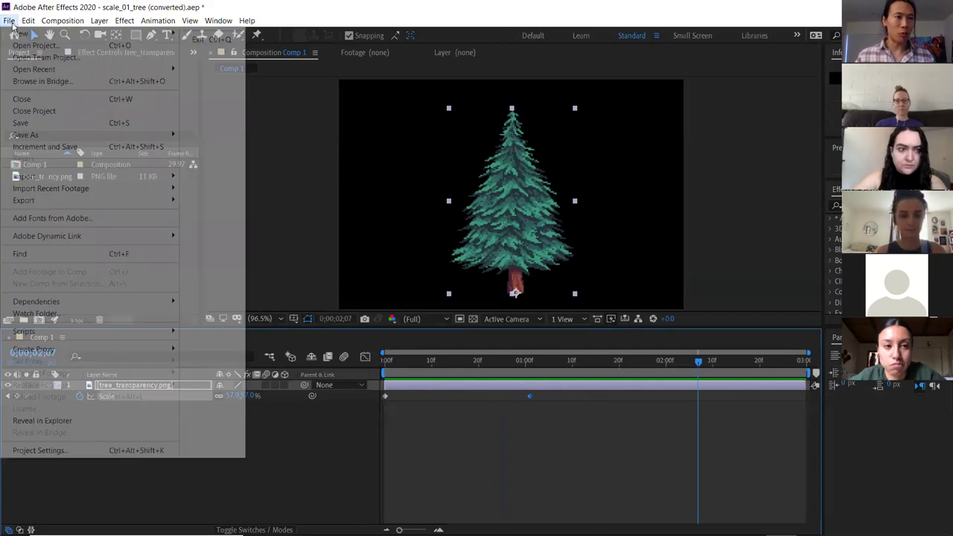
left_click(213, 34)
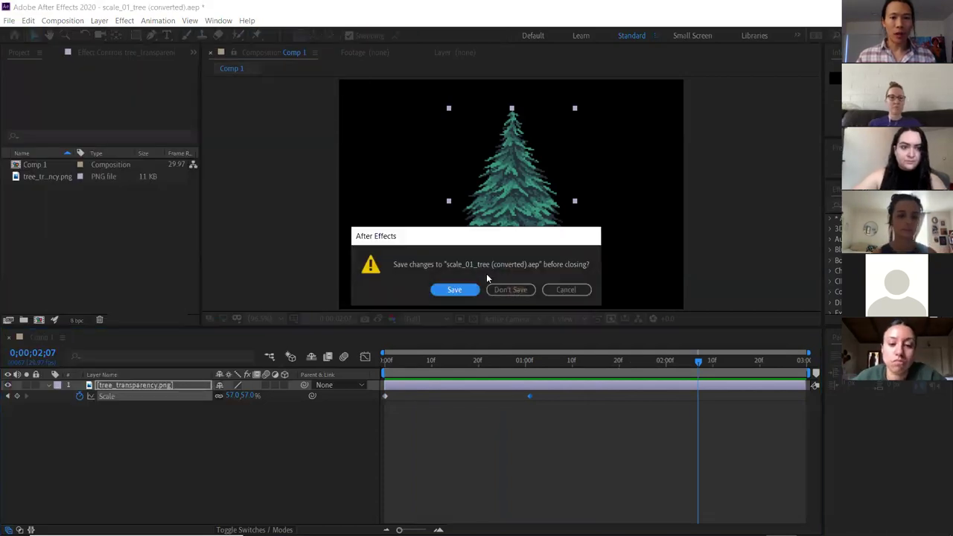
left_click(509, 290)
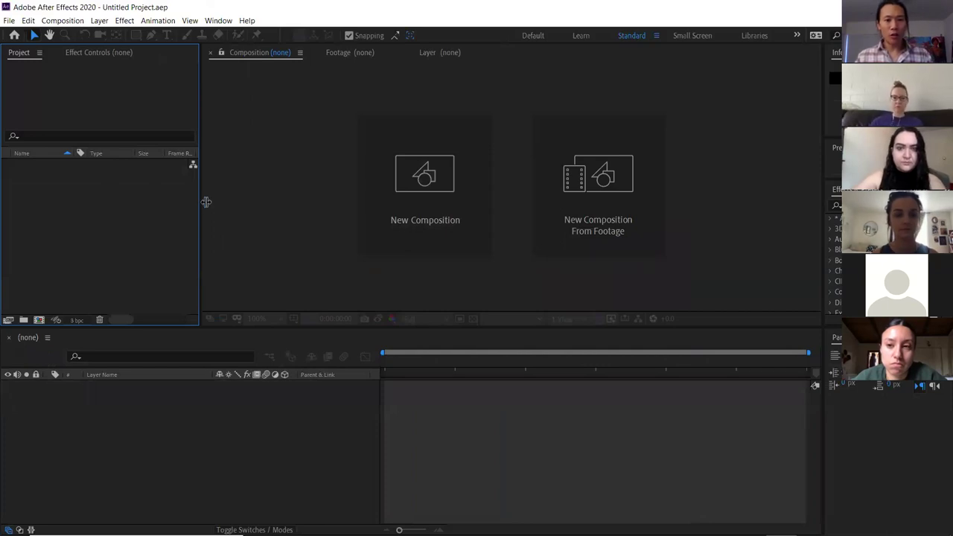
left_click_drag(211, 202, 212, 201)
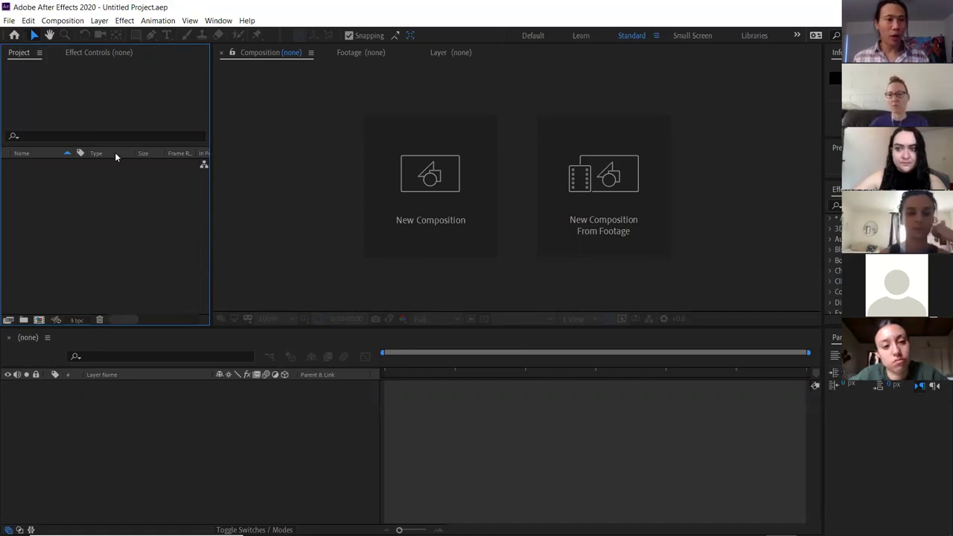
left_click(11, 20)
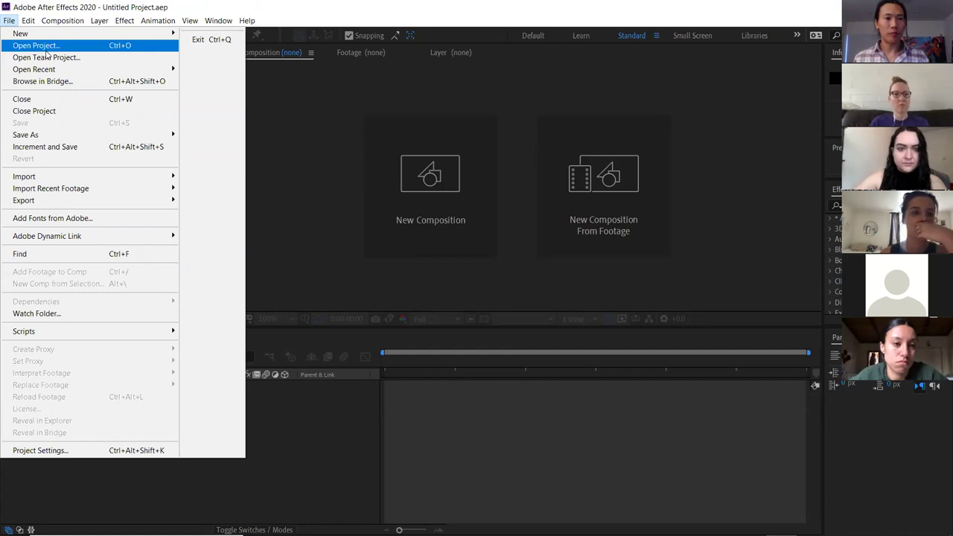
left_click(46, 49)
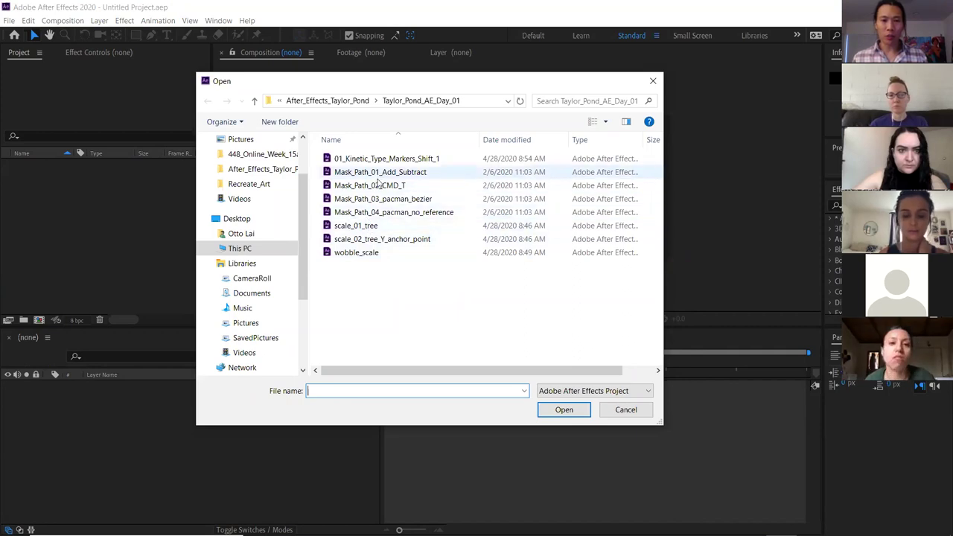
left_click(357, 227)
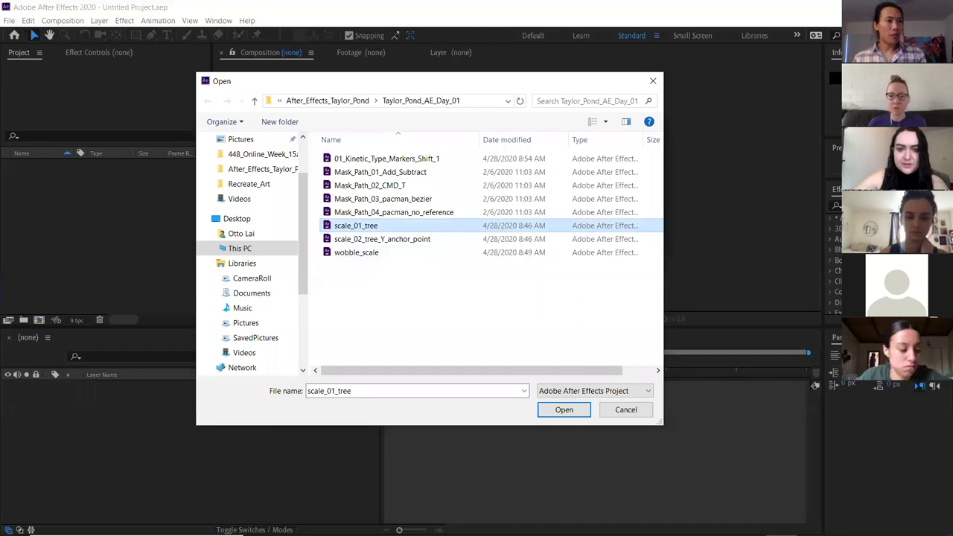
left_click(621, 410)
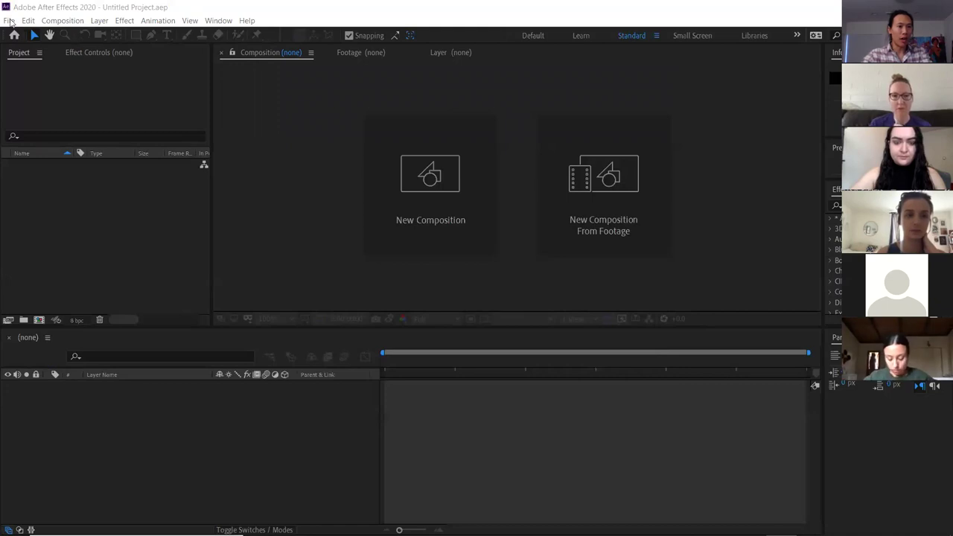
- Open the scale_01_tree project from the Taylor_Pond_AE_Day_01 folder and accept its version conversion
left_click(9, 20)
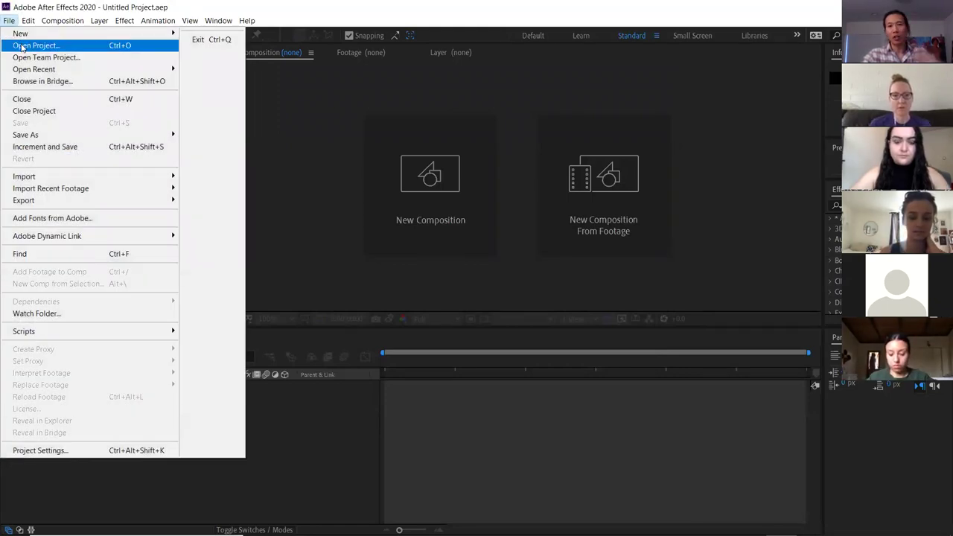
left_click(22, 47)
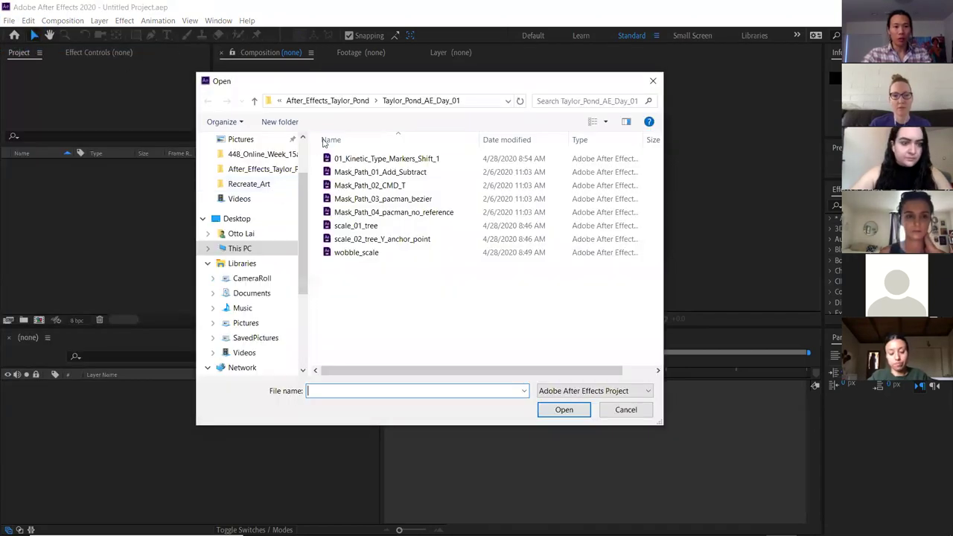
left_click(356, 226)
left_click(578, 412)
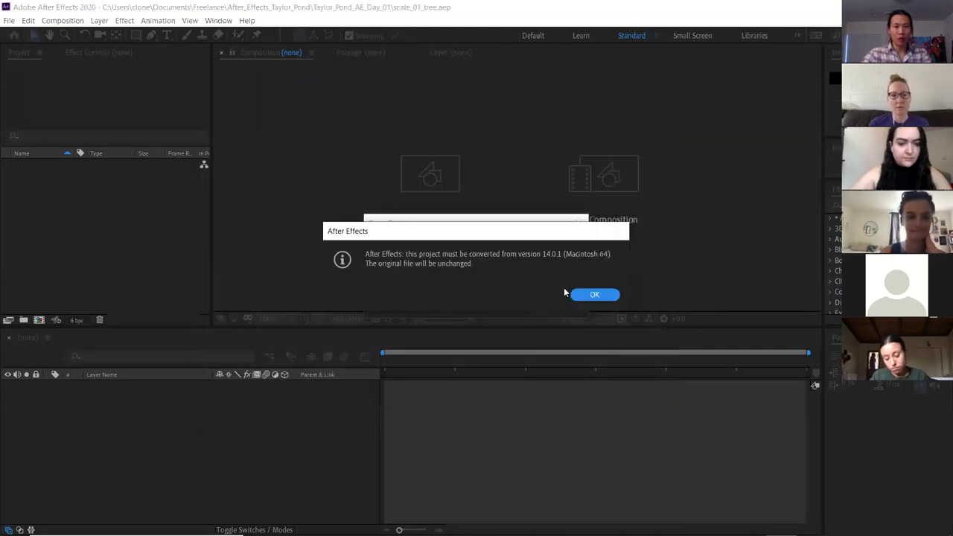
left_click(594, 296)
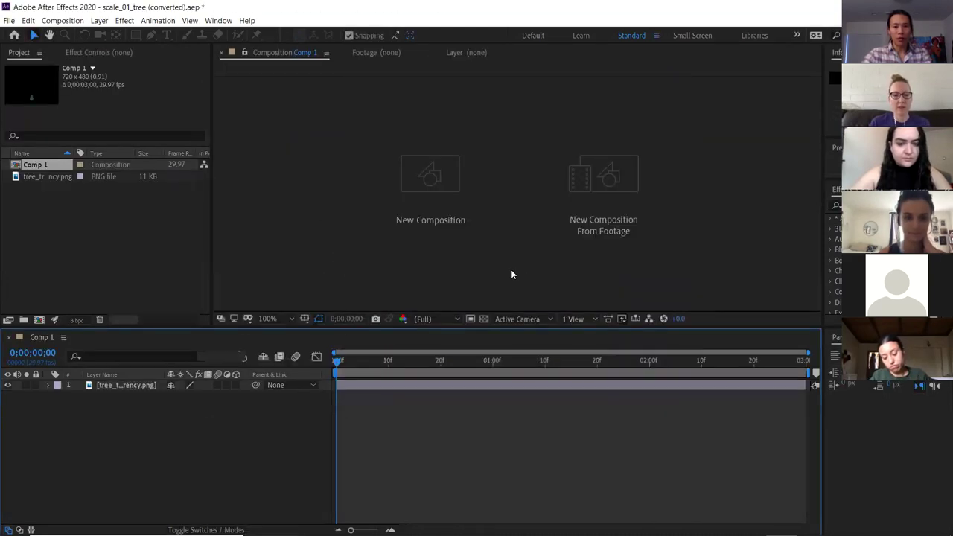
left_click(500, 294)
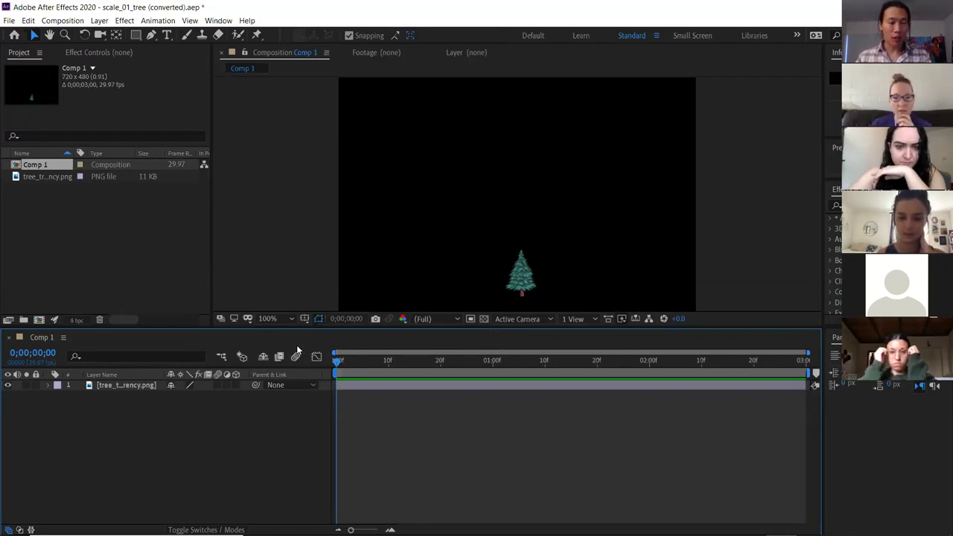
- Select the tree layer in Comp 1 and widen the Layer Name column to fit its full name
left_click(137, 385)
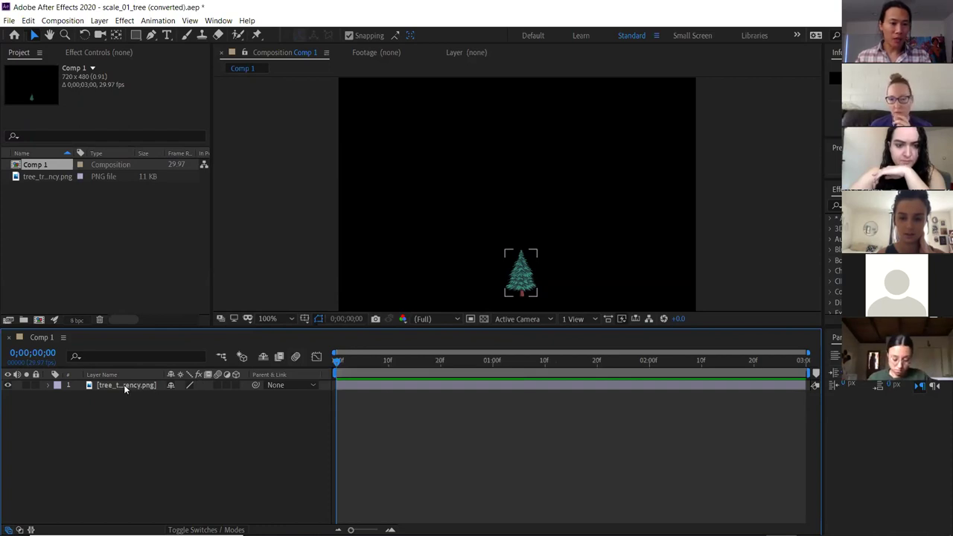
left_click(124, 384)
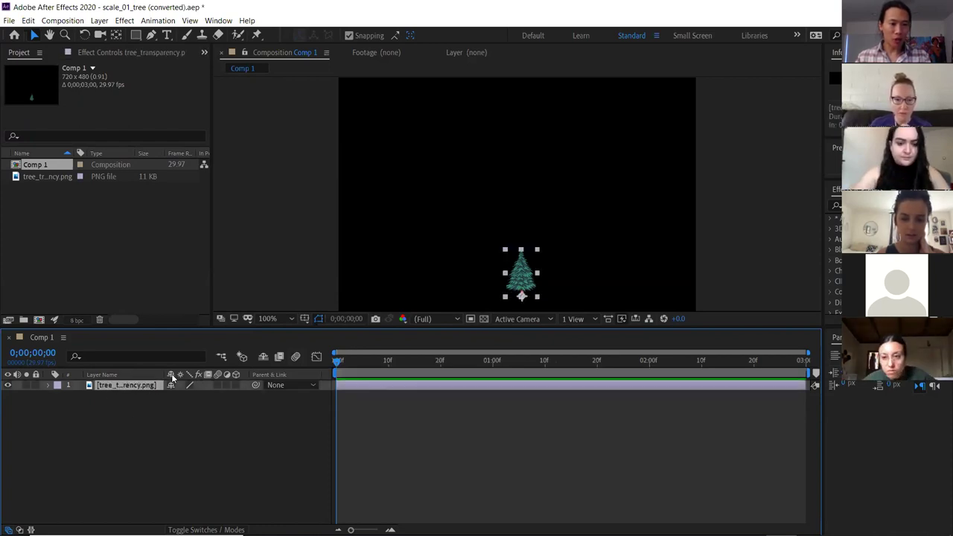
left_click_drag(166, 375, 207, 374)
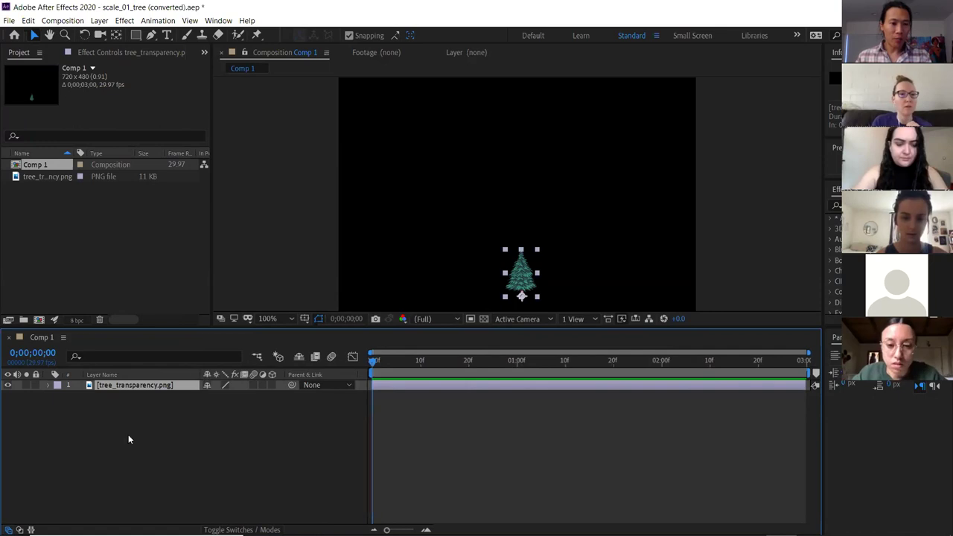
left_click(296, 229)
left_click(77, 239)
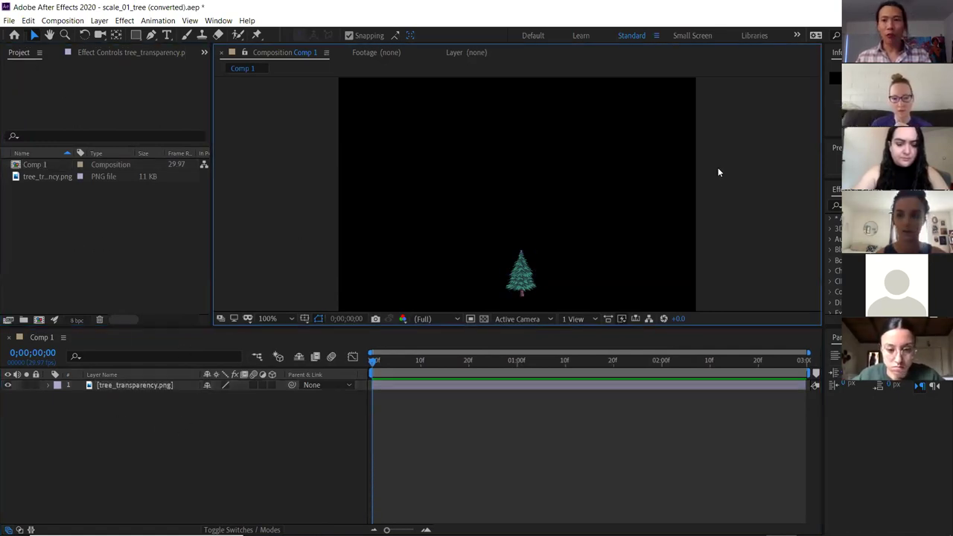
left_click(826, 136)
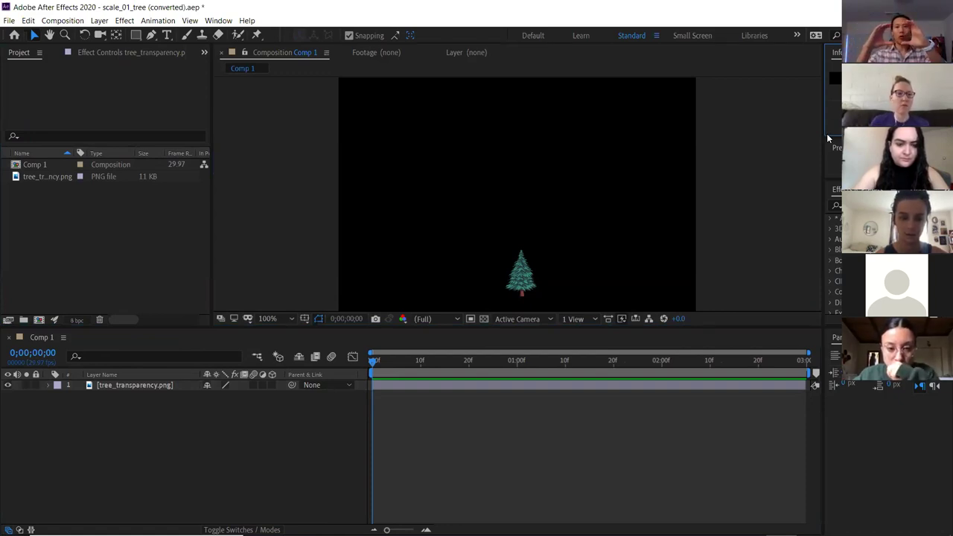
left_click(295, 431)
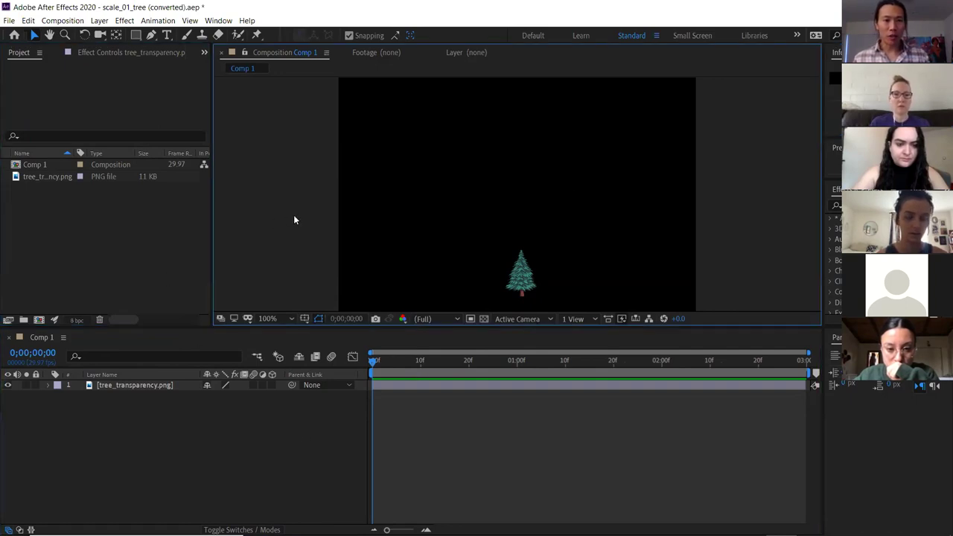
left_click(250, 451)
left_click(136, 205)
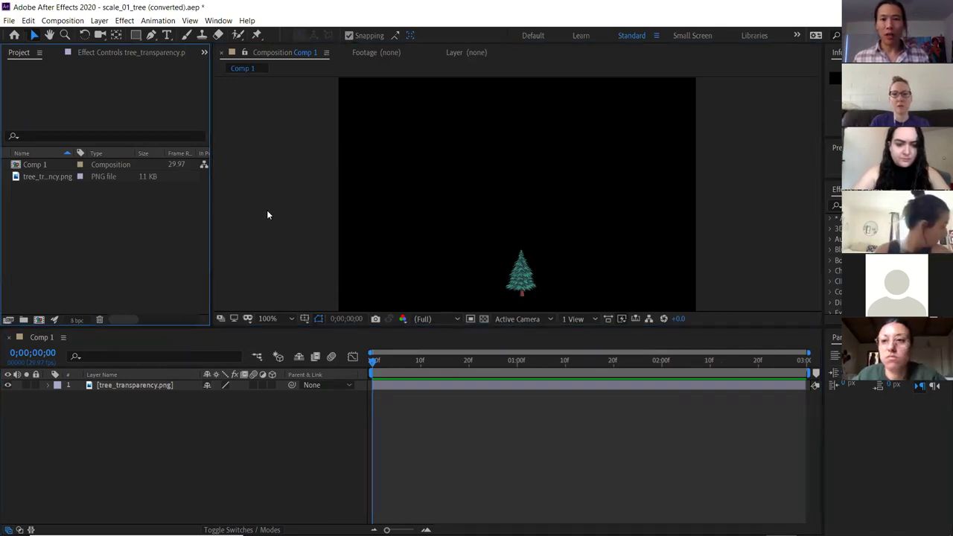
left_click(868, 442)
left_click(271, 457)
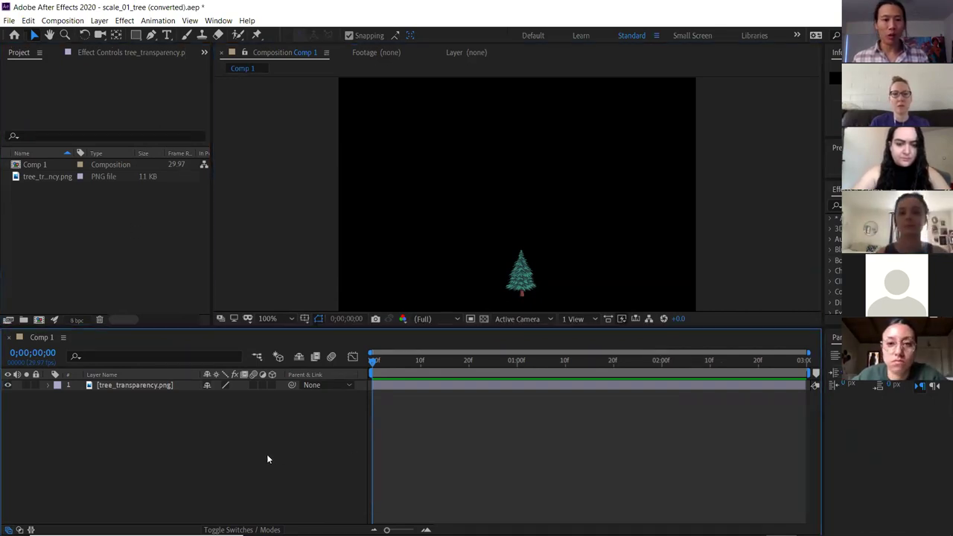
left_click(644, 387)
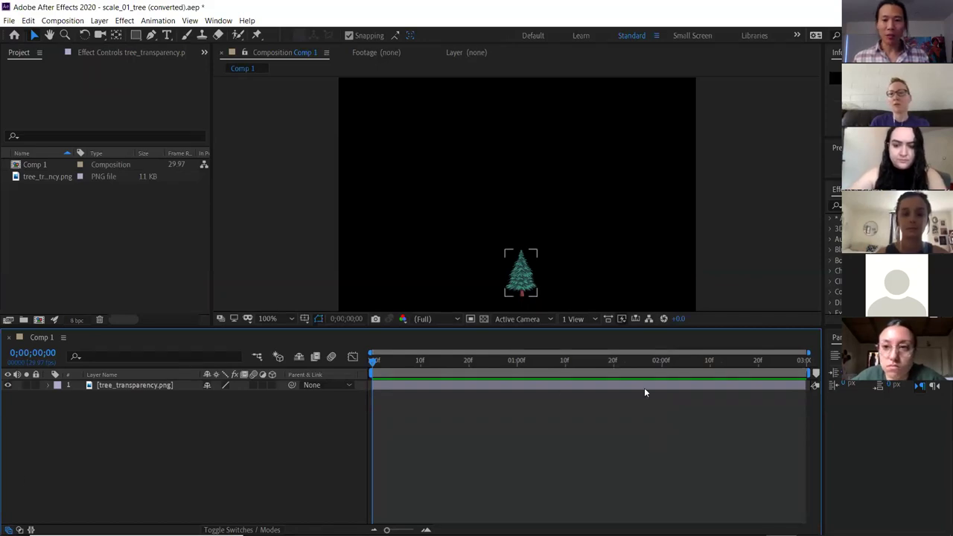
left_click(501, 426)
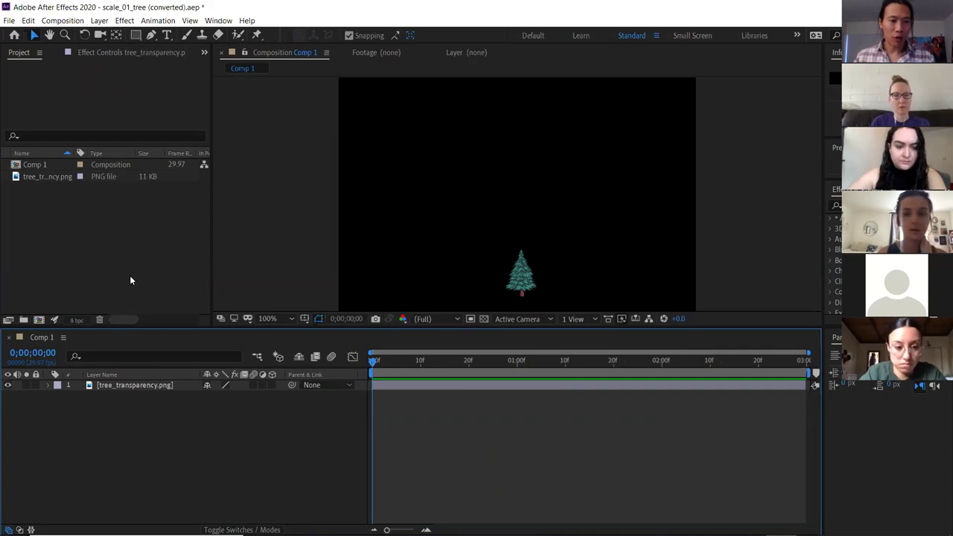
- Select the tree_transparency.png layer and reveal only its Scale property in the timeline
left_click(152, 386)
left_click(153, 385)
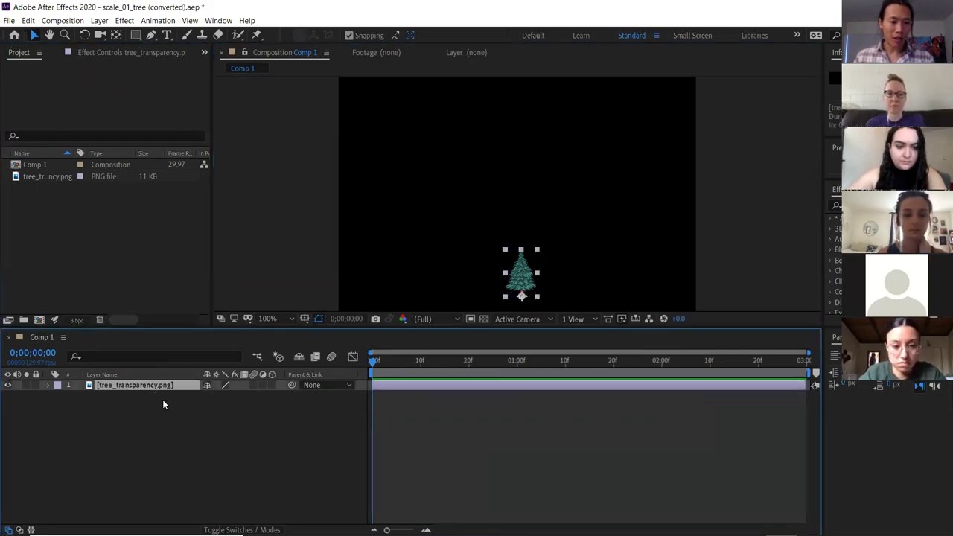
key("s")
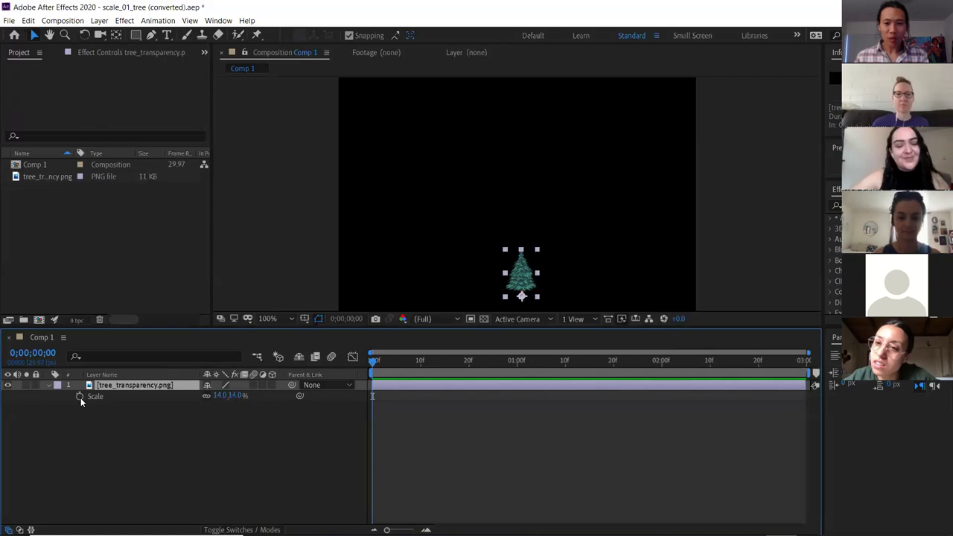
- Switch to Notepad and add the line "1920 x 1080 HD resolution" above the scale shortcut note, set off by a blank line
key("alt+Tab")
left_click(543, 214)
key("Return")
left_click(542, 214)
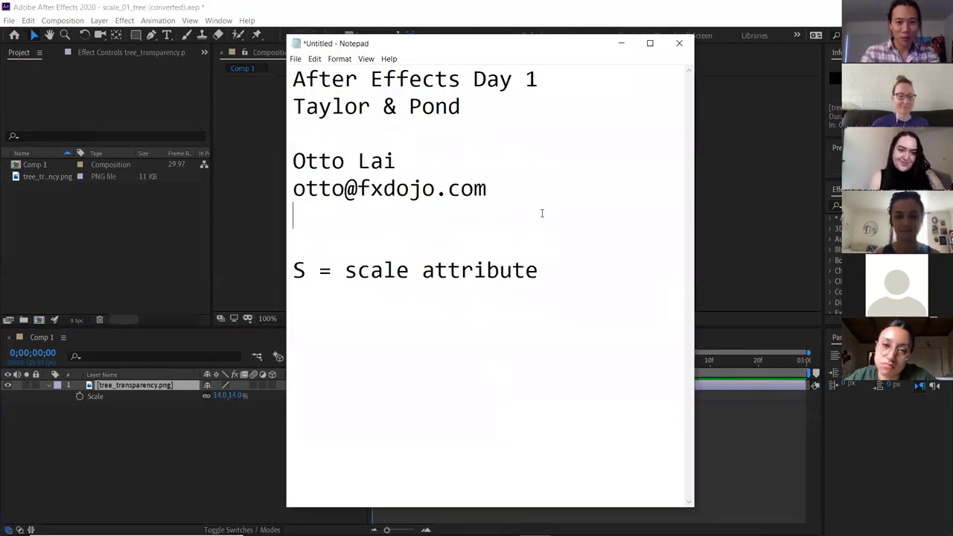
key("Return")
type("19")
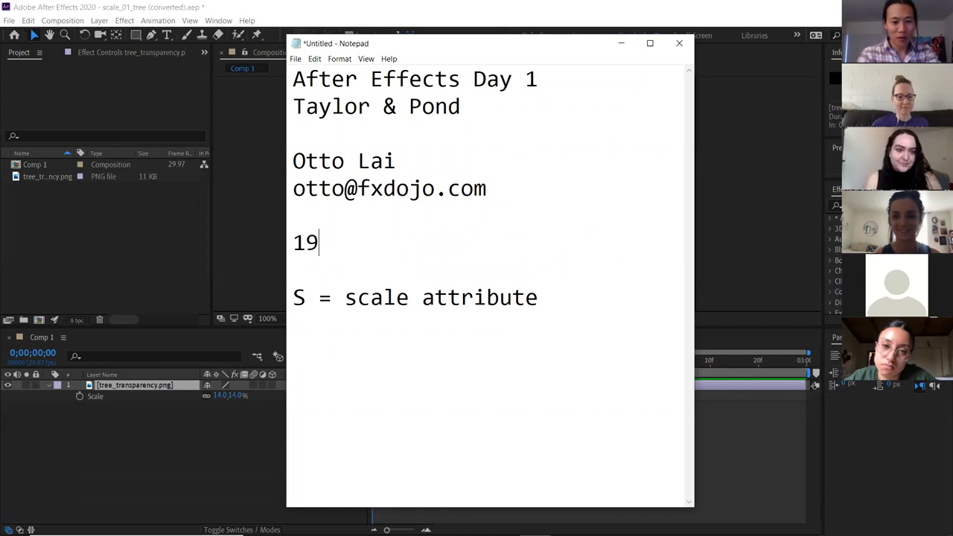
type("20 x 10")
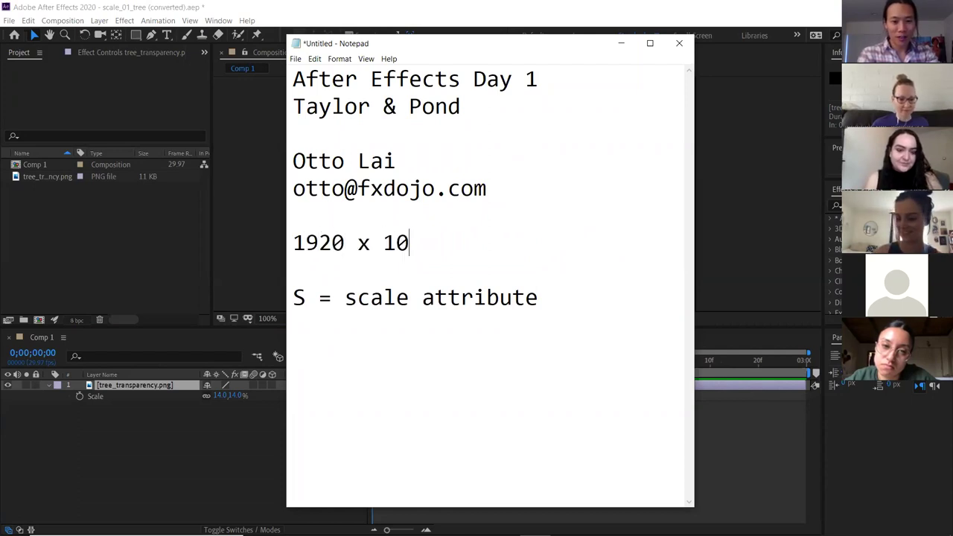
type("80 HD res")
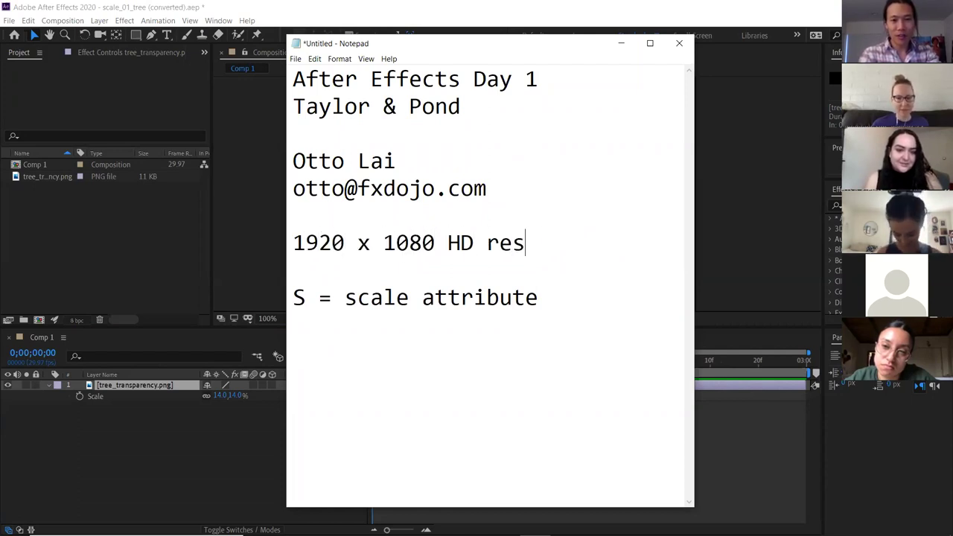
type("olution")
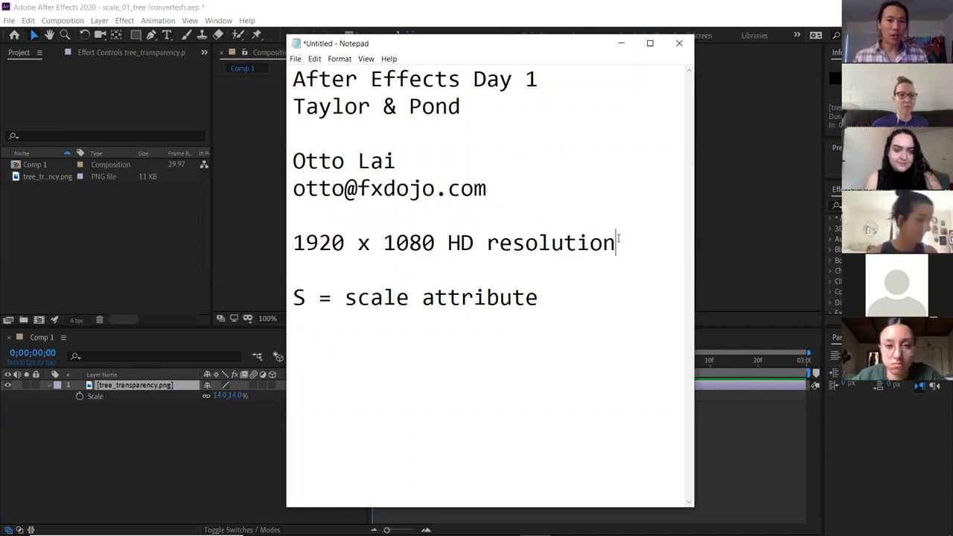
- Highlight the whole HD resolution note, followed by its 1080 and 1920 values separately
left_click_drag(619, 242, 292, 243)
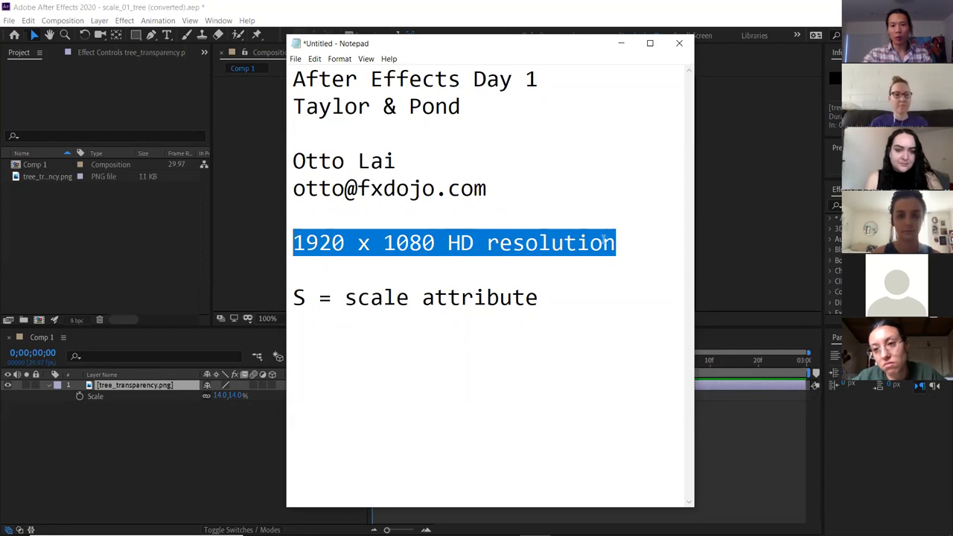
left_click(435, 243)
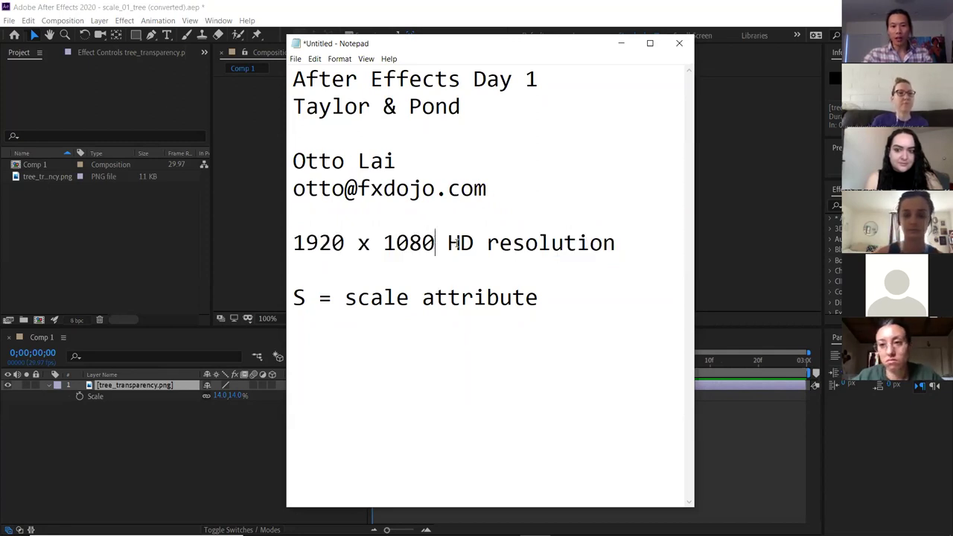
left_click_drag(384, 243, 435, 242)
left_click(446, 242)
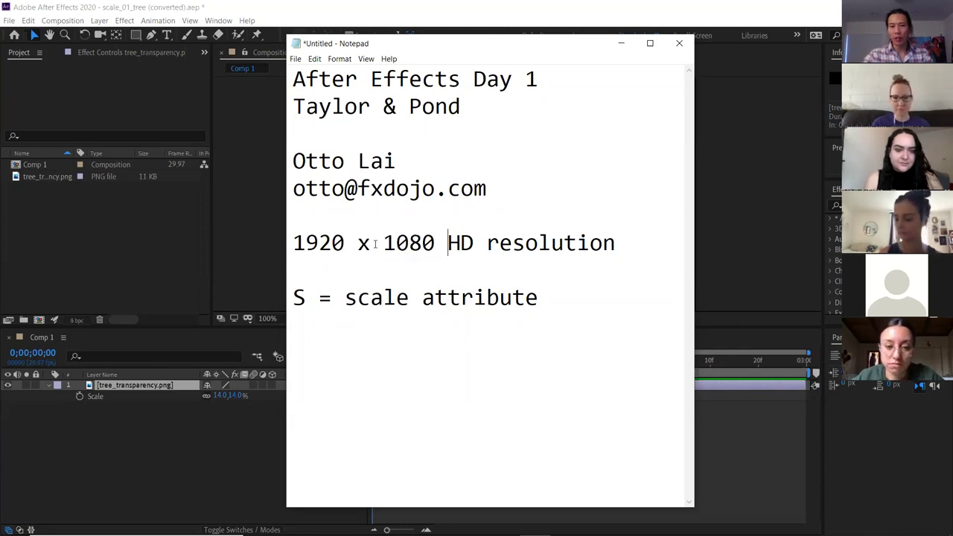
left_click_drag(345, 242, 296, 246)
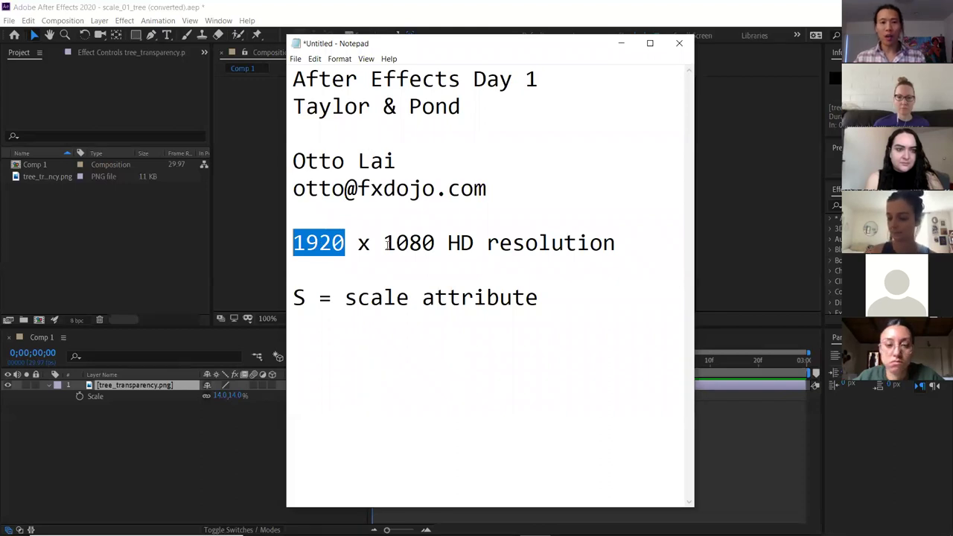
- Highlight the 1080 value in the resolution note once more, followed by the 1920 value
left_click_drag(385, 244, 438, 246)
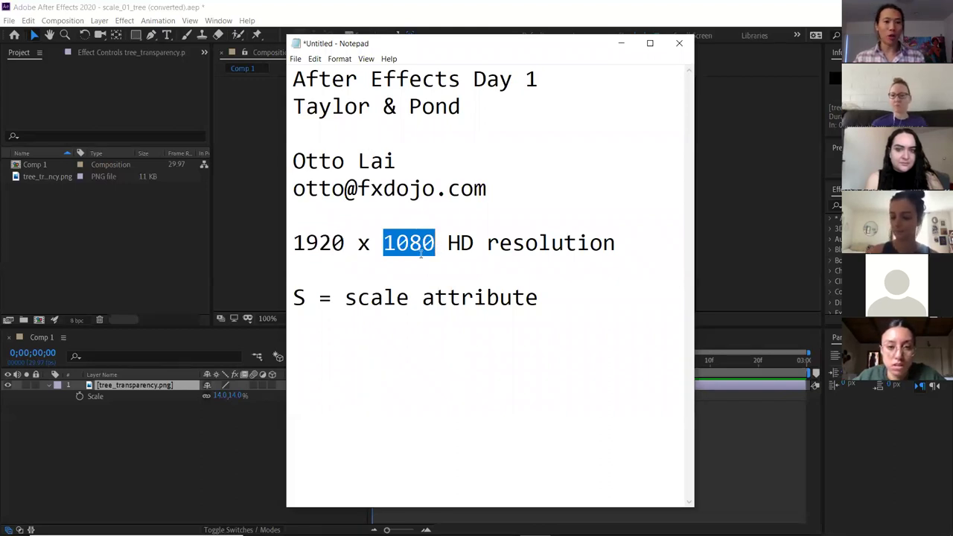
left_click_drag(346, 243, 286, 244)
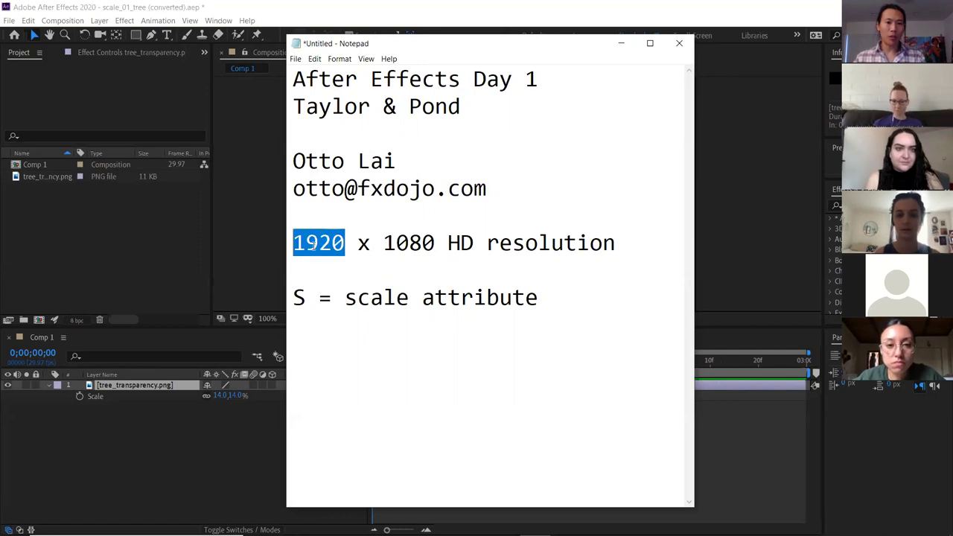
- Switch to After Effects and turn on keyframing for the tree layer's Scale at 0;00;00;00
left_click(222, 405)
left_click(225, 395)
left_click(206, 408)
left_click(214, 398)
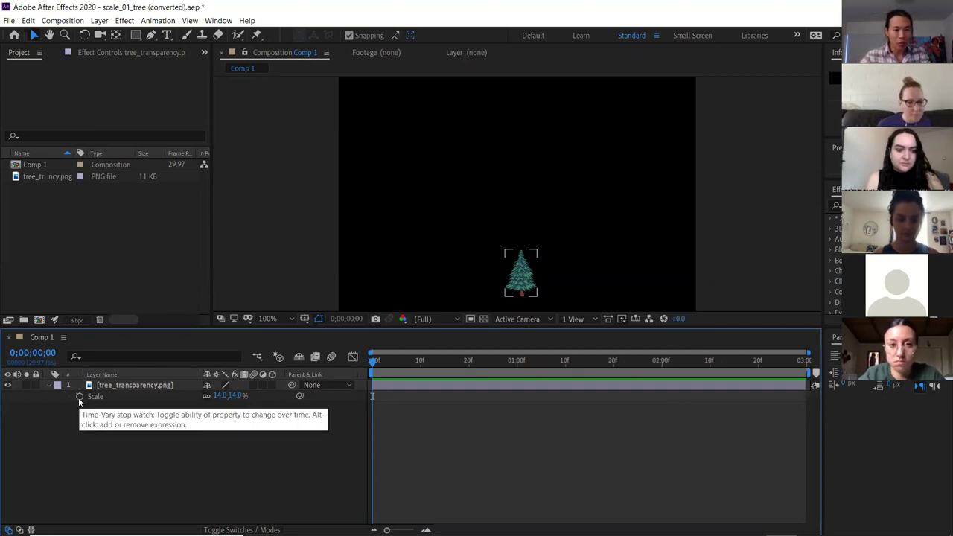
left_click(80, 397)
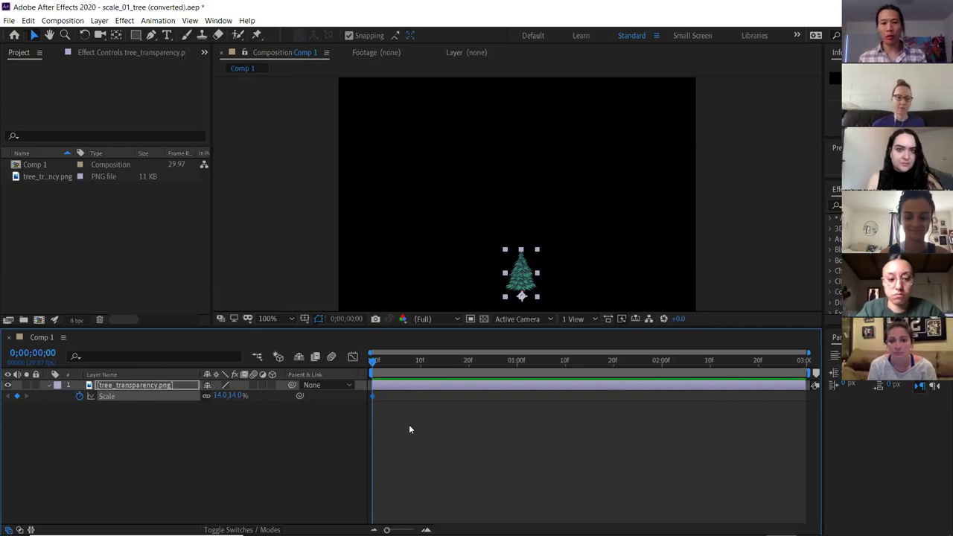
- Add a second Scale keyframe of 51% to the tree layer at 0;00;00;29
left_click_drag(373, 364, 447, 363)
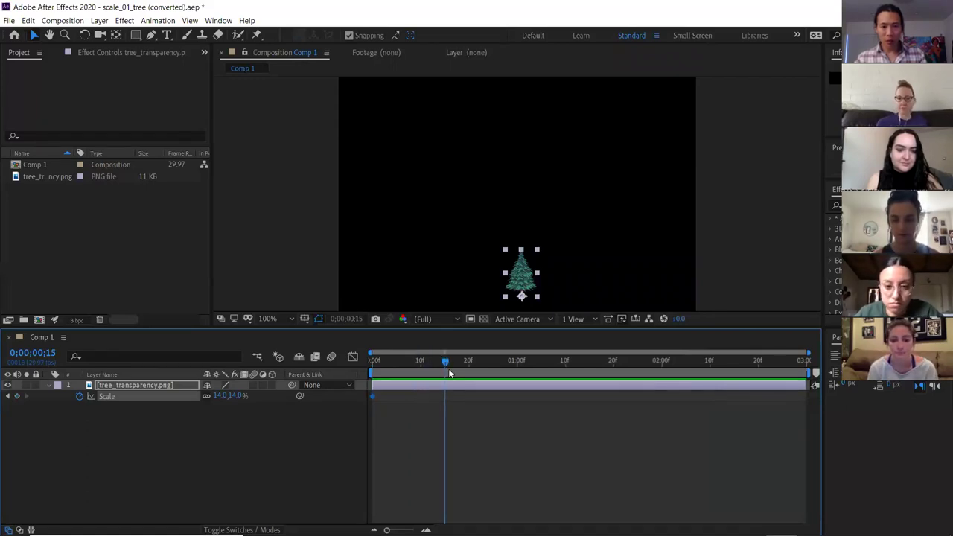
mouse_move(447, 363)
left_mouse_down()
mouse_move(389, 362)
mouse_move(449, 362)
left_mouse_up()
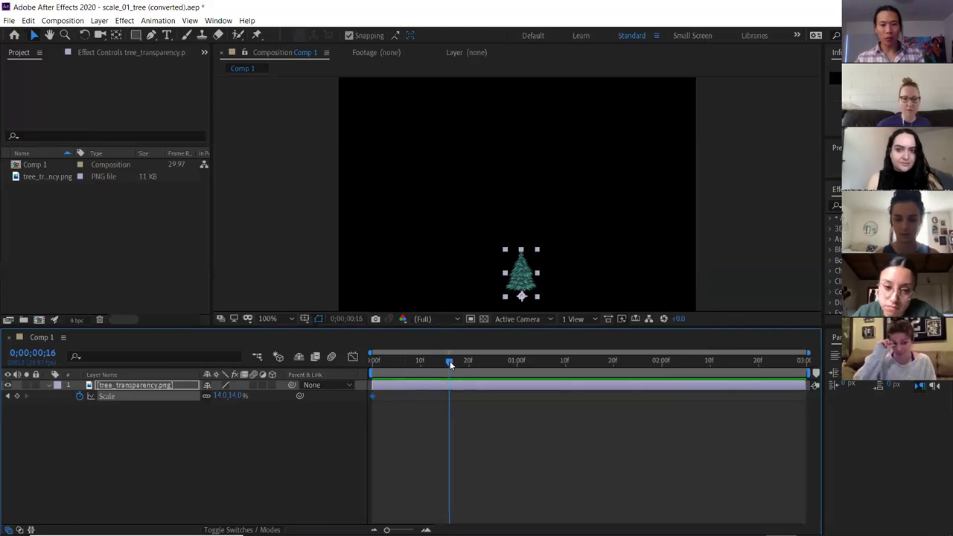
left_click_drag(450, 366, 512, 367)
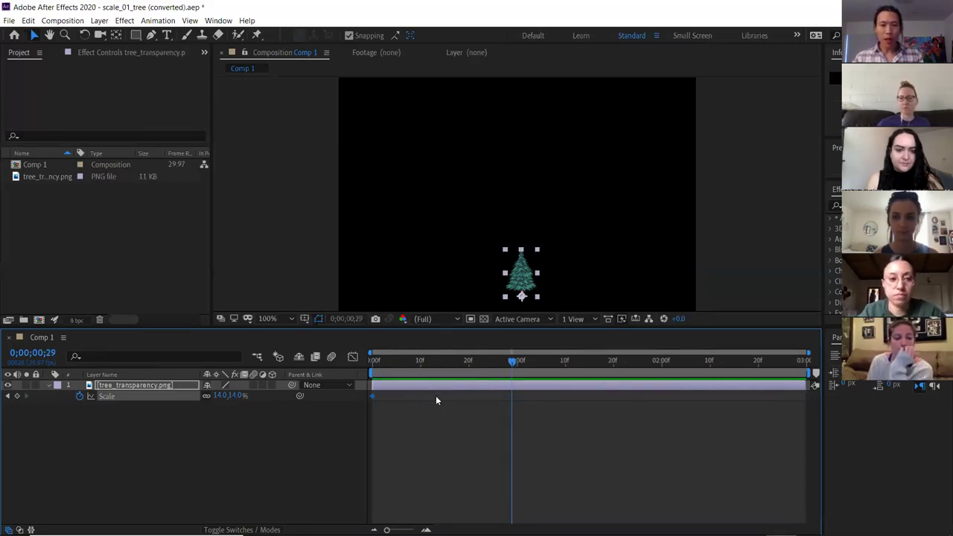
left_click(218, 399)
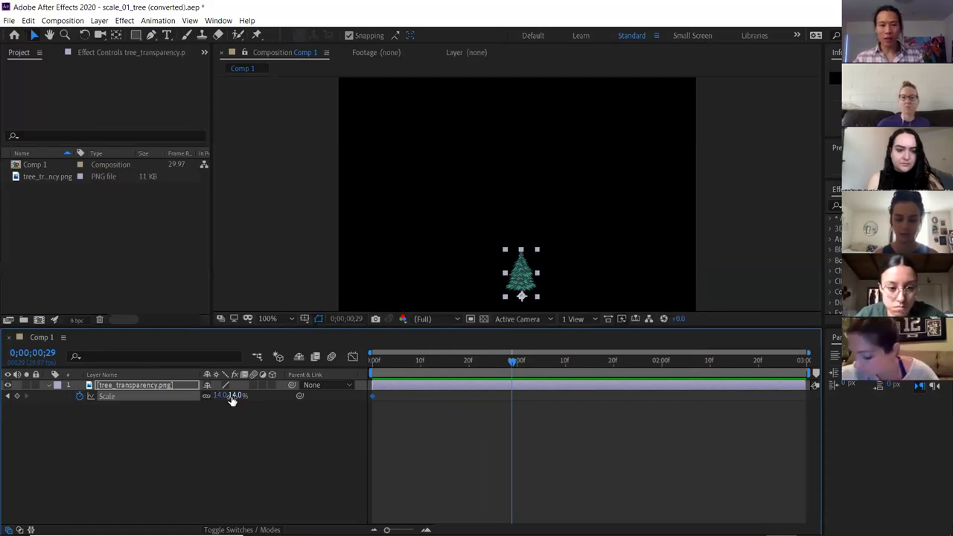
left_click_drag(234, 400, 262, 400)
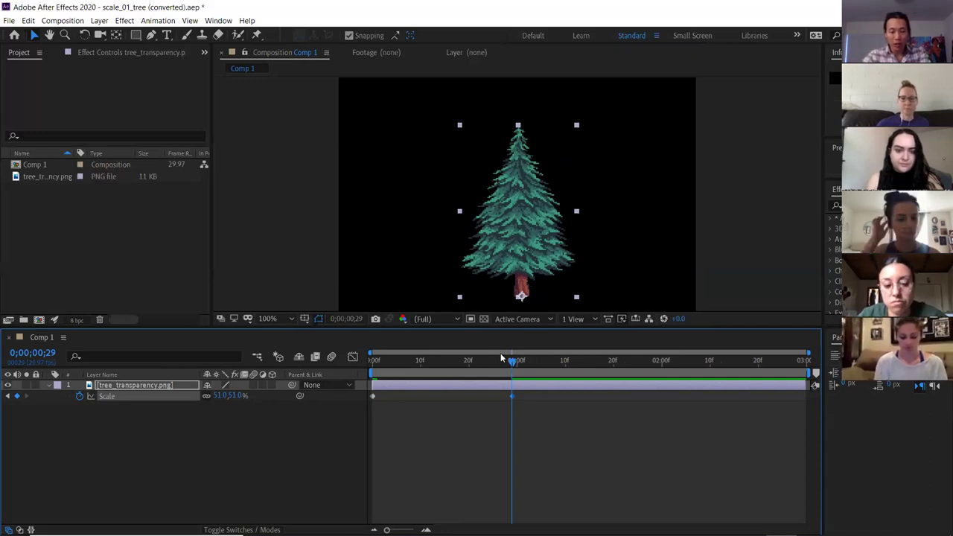
- Scrub through the first second of Comp 1 to preview the tree's growth between the two Scale keyframes
left_click_drag(510, 365, 458, 362)
left_click_drag(394, 362, 515, 364)
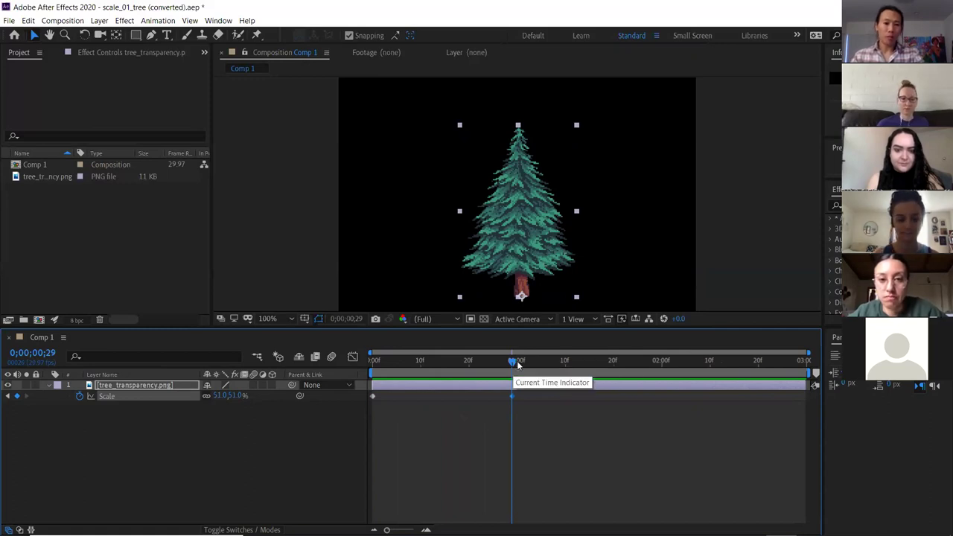
mouse_move(504, 365)
left_mouse_down()
mouse_move(360, 374)
mouse_move(509, 378)
mouse_move(498, 361)
mouse_move(372, 367)
mouse_move(521, 361)
mouse_move(376, 357)
mouse_move(513, 367)
left_mouse_up()
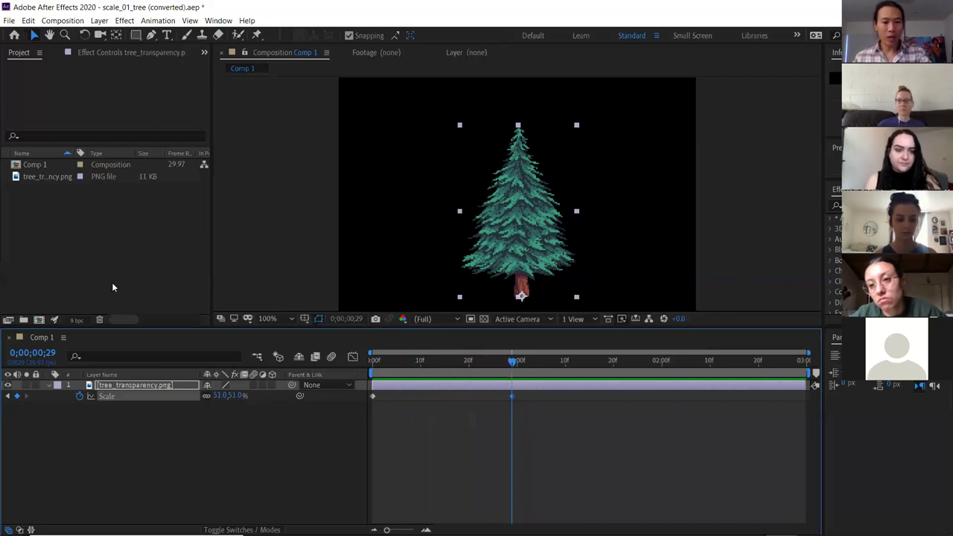
- Switch to Notepad and add the line "Anchor Point?" below the scale shortcut note, set off by a blank line
key("alt+Tab")
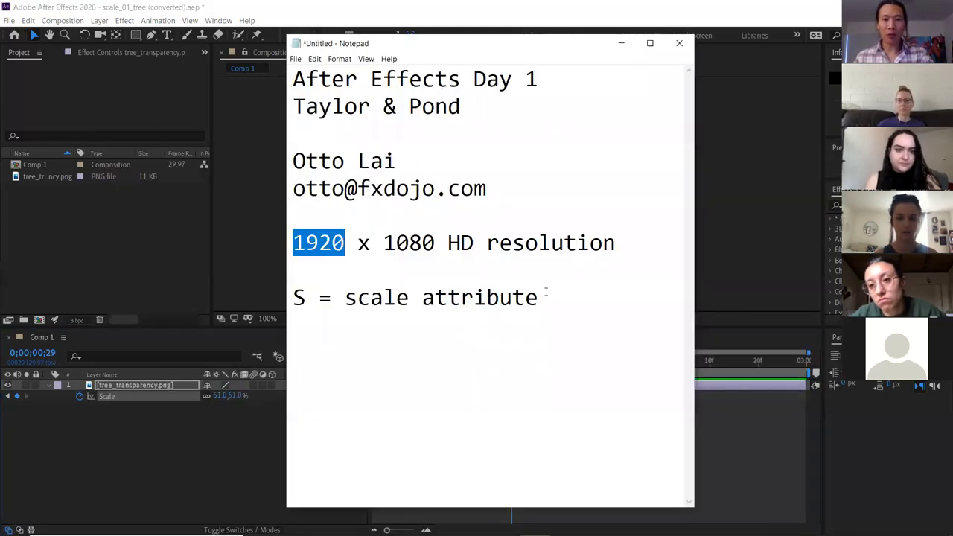
left_click(550, 299)
key("Return")
type("A")
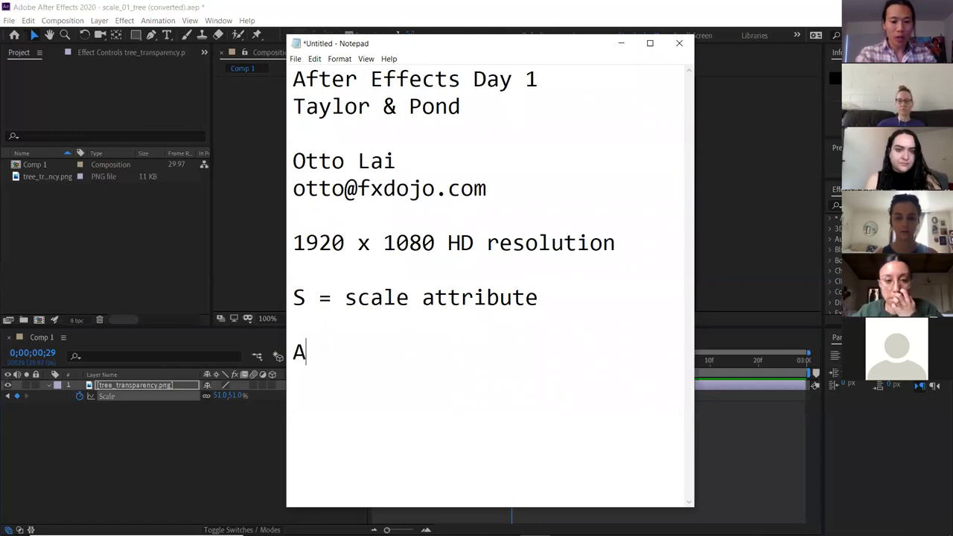
type("nchor Point?")
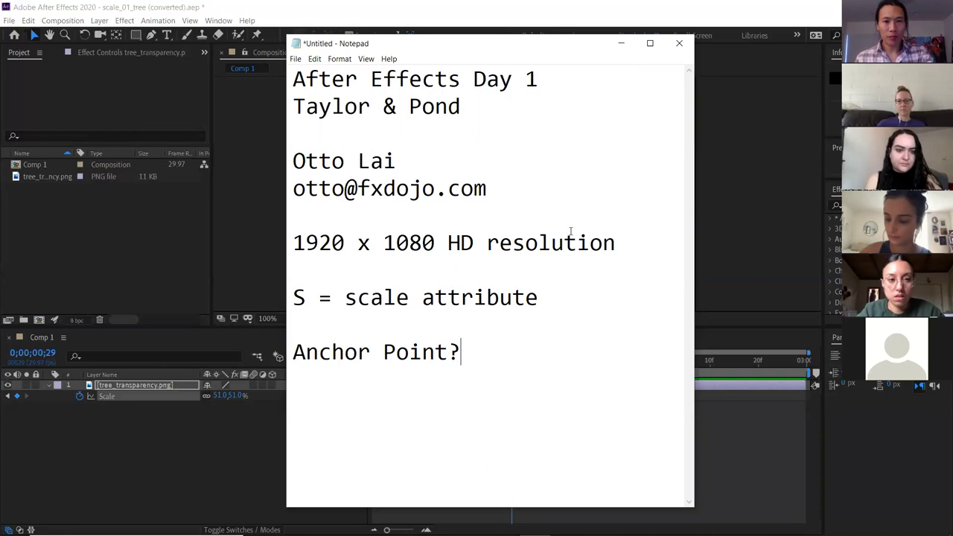
left_click_drag(551, 43, 578, 16)
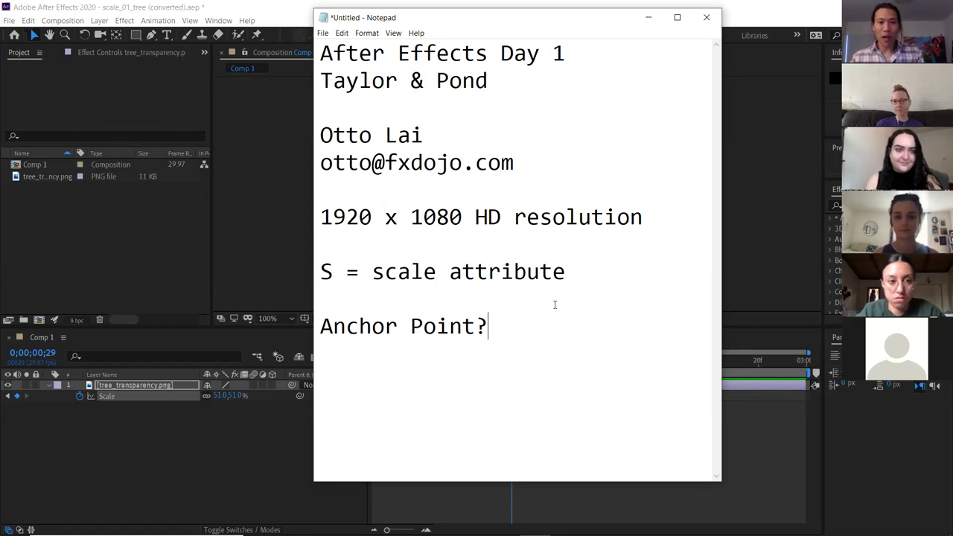
- Switch to After Effects and examine the tree layer's anchor point at the trunk base at 200% magnification while scrubbing the scale animation
left_click(255, 421)
mouse_move(512, 361)
left_mouse_down()
mouse_move(367, 367)
mouse_move(509, 373)
mouse_move(361, 365)
mouse_move(519, 370)
mouse_move(361, 367)
mouse_move(512, 365)
mouse_move(366, 365)
mouse_move(497, 367)
left_mouse_up()
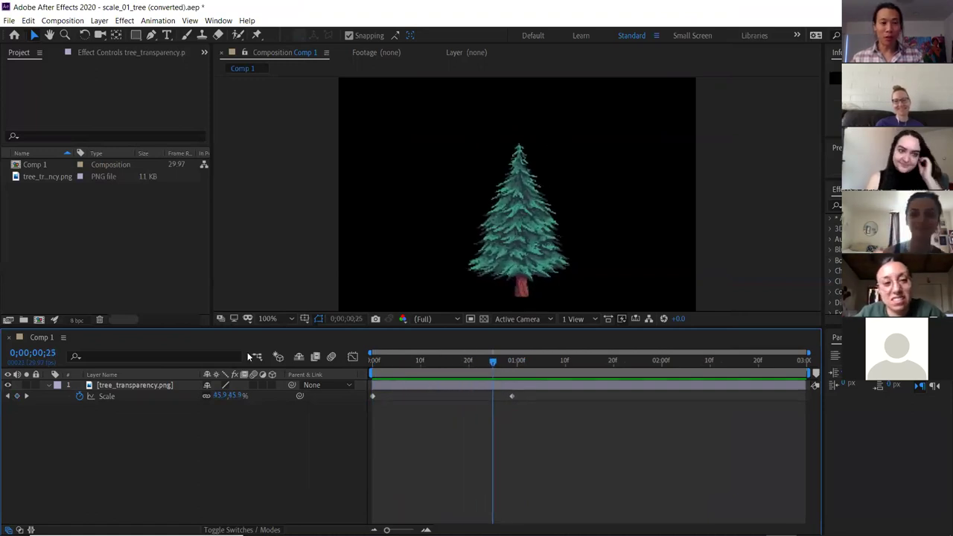
left_click(153, 385)
left_click(137, 420)
left_click(137, 385)
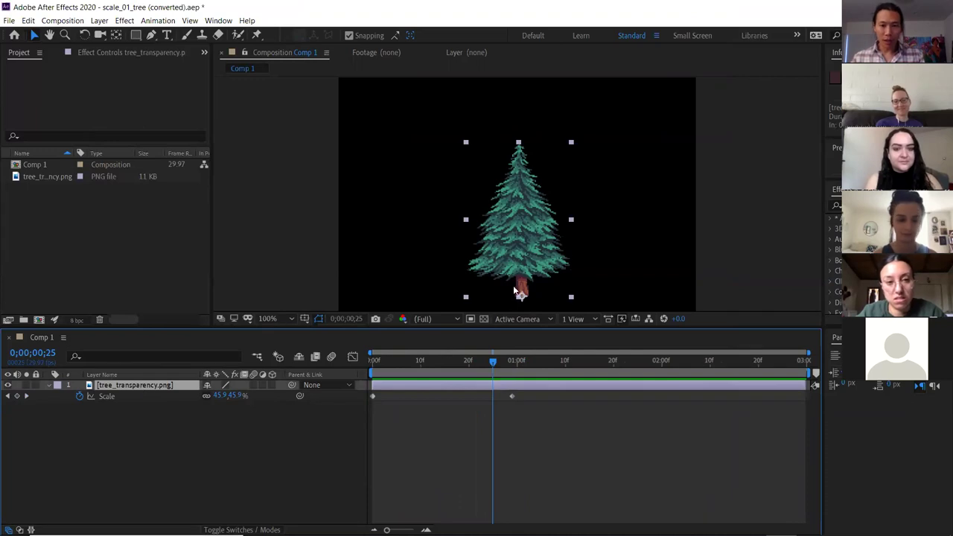
key("period")
left_click_drag(537, 260, 544, 106)
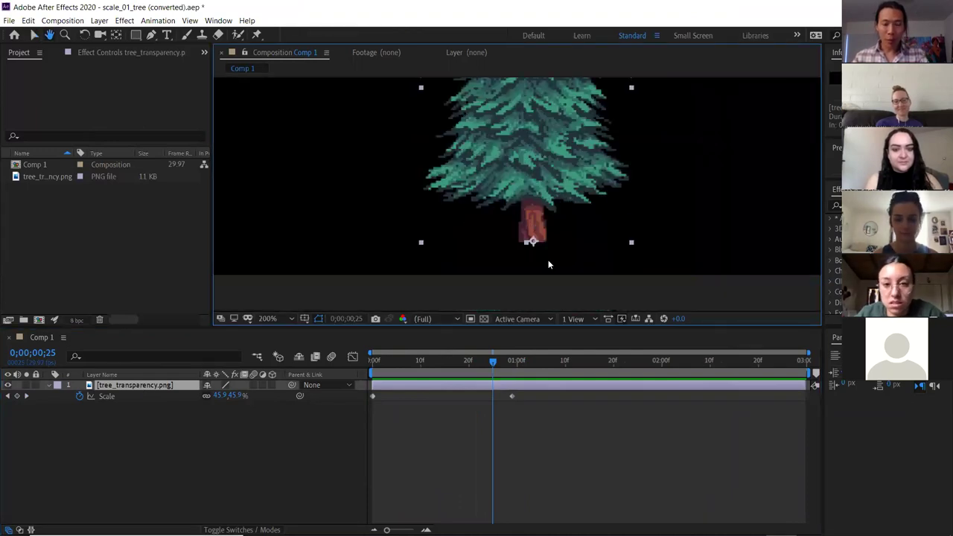
left_click_drag(470, 362, 449, 362)
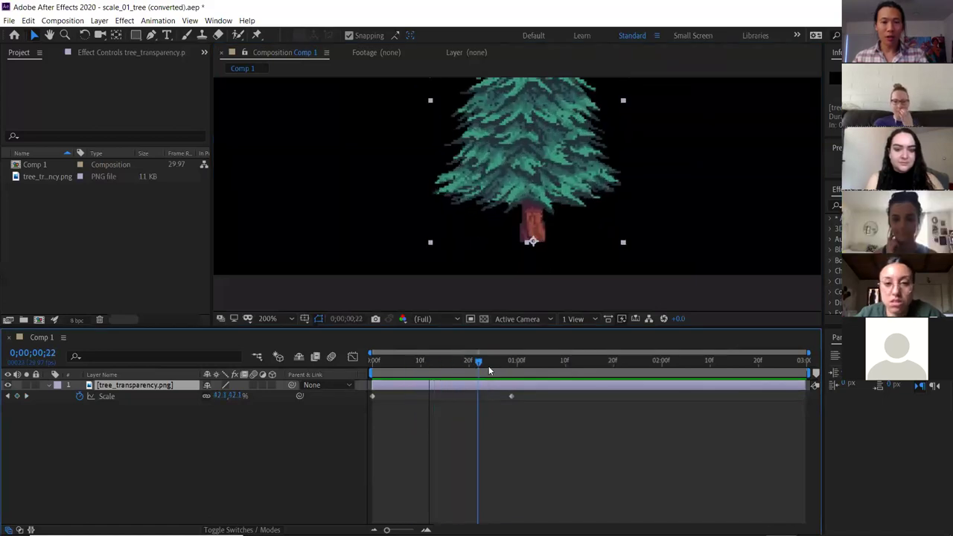
left_click(375, 362)
left_click_drag(372, 361, 415, 365)
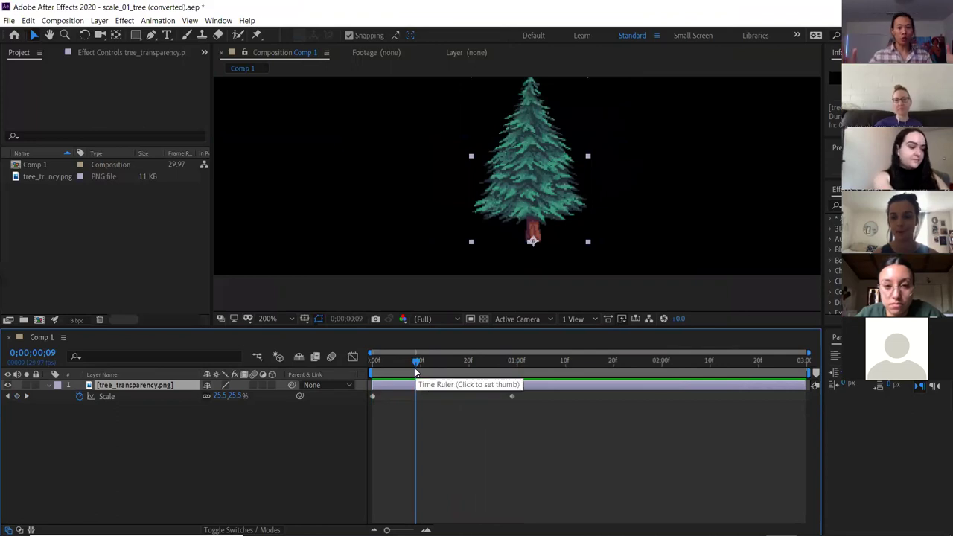
- Open the scale_02_tree_Y_anchor_point project, discarding the changes to the current project and accepting the version conversion
left_click(9, 20)
left_click(171, 40)
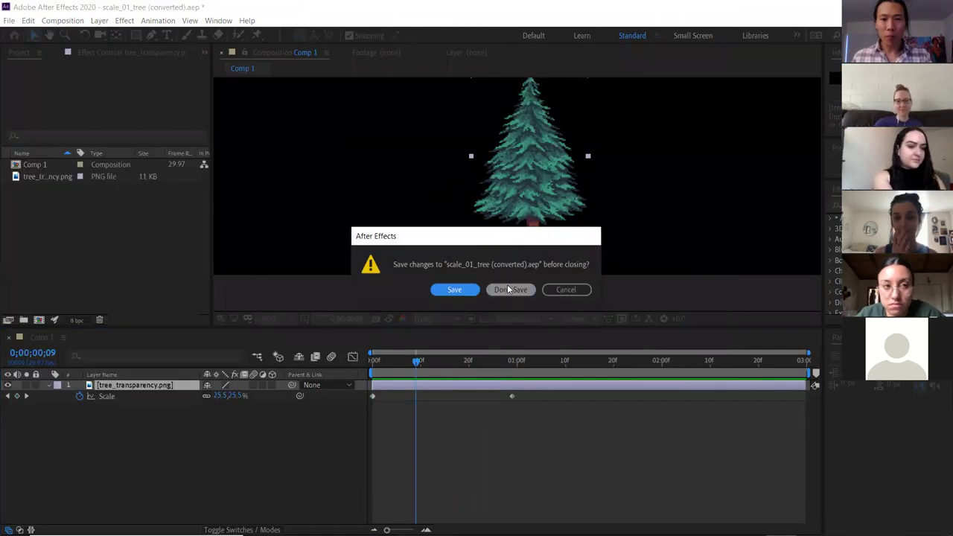
left_click(510, 289)
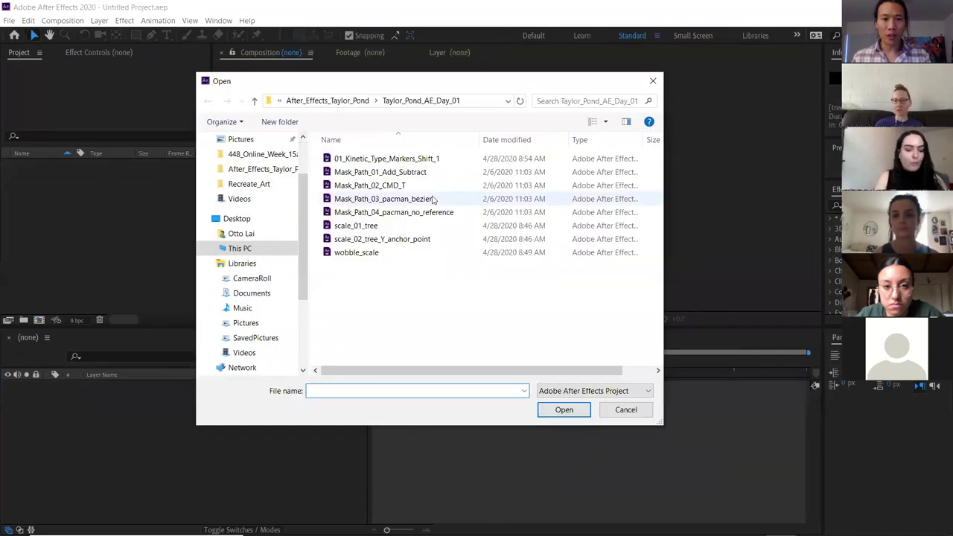
left_click(394, 239)
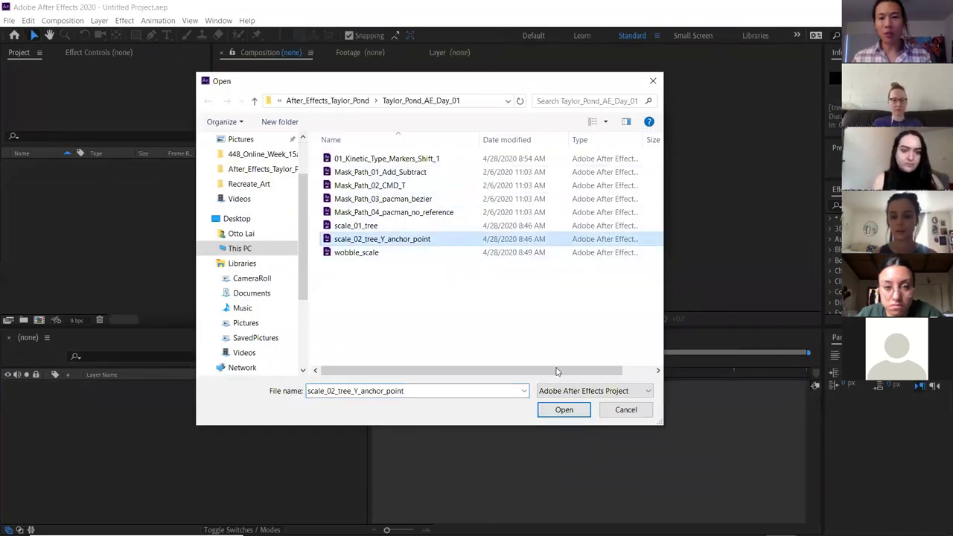
left_click(570, 410)
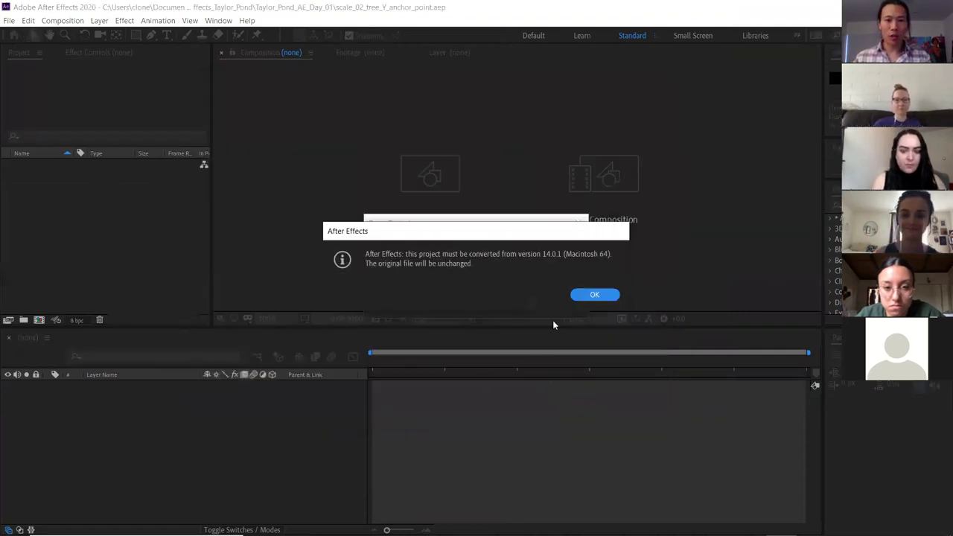
left_click(586, 294)
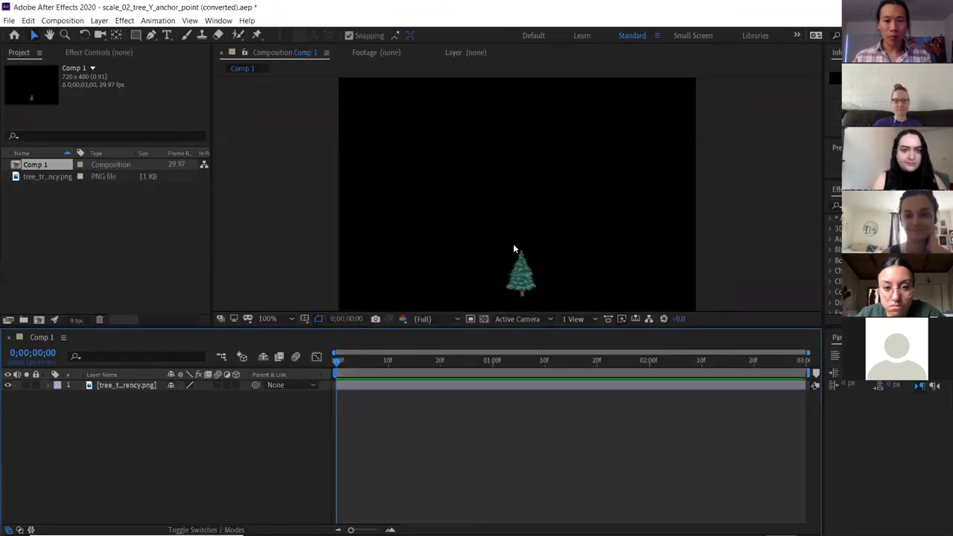
- Select the tree layer in the newly opened Comp 1 and reveal only its Scale property
mouse_move(511, 244)
left_mouse_down()
mouse_move(511, 198)
mouse_move(514, 230)
left_mouse_up()
key("v")
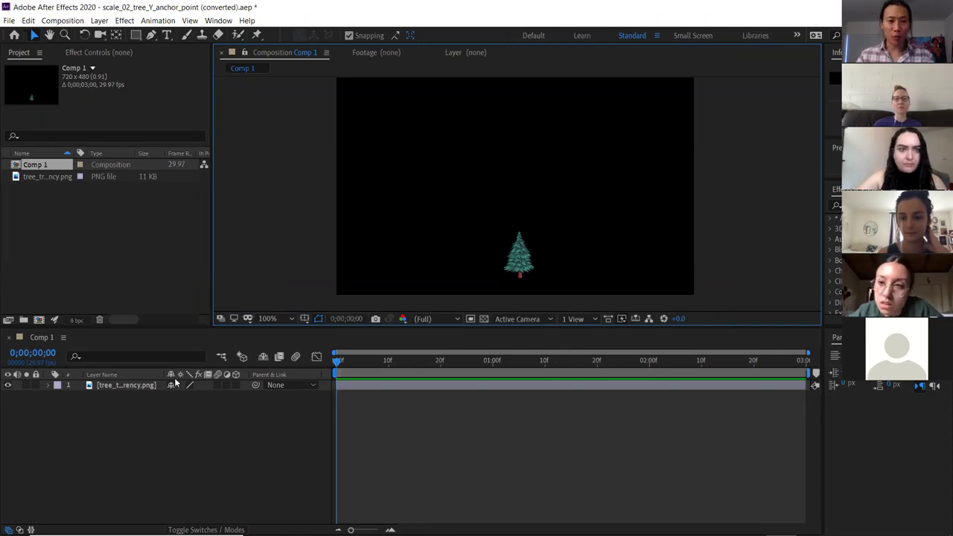
left_click(506, 252)
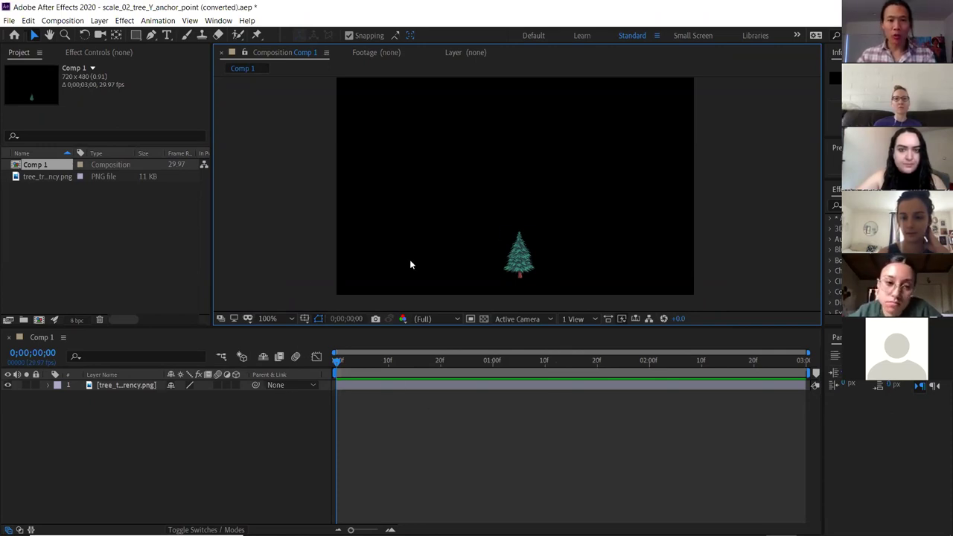
left_click(482, 425)
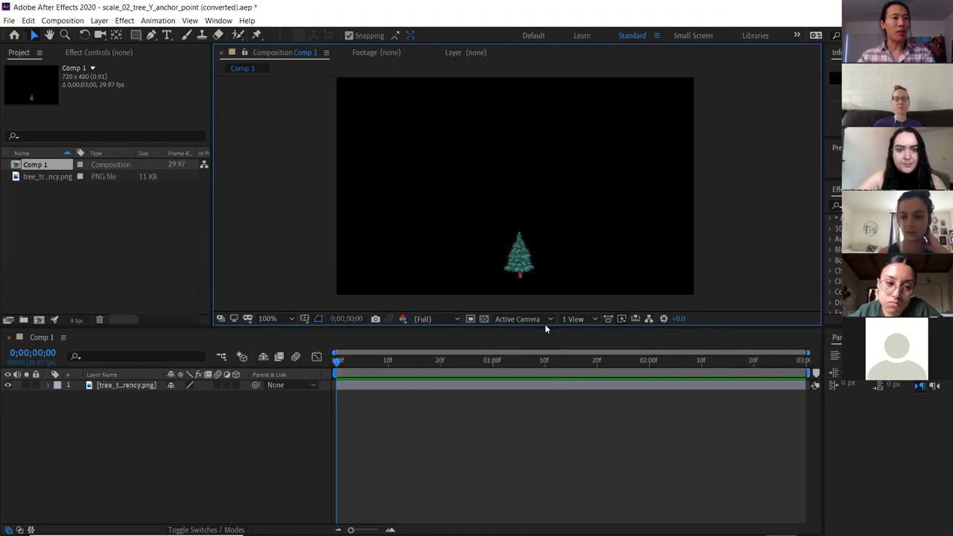
left_click_drag(367, 365, 319, 365)
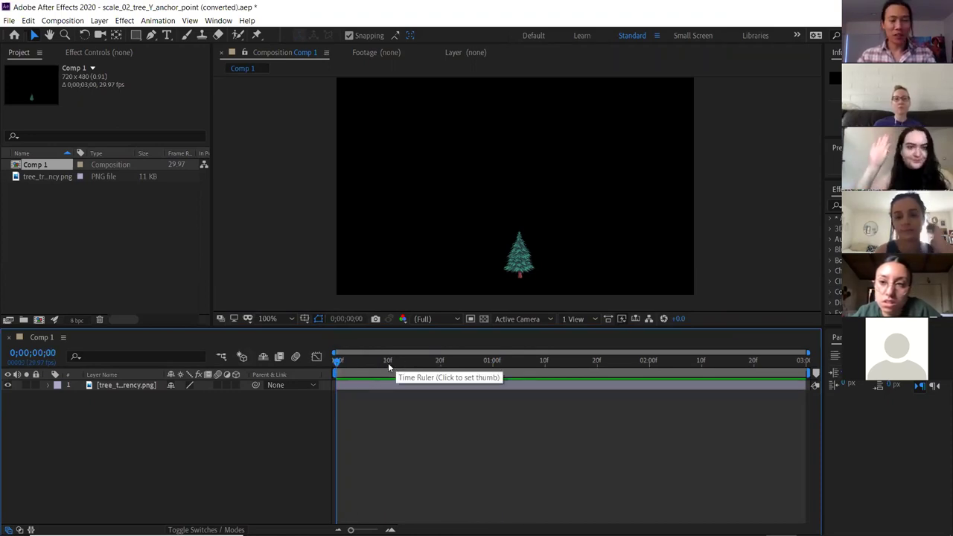
left_click(127, 384)
left_click(126, 384)
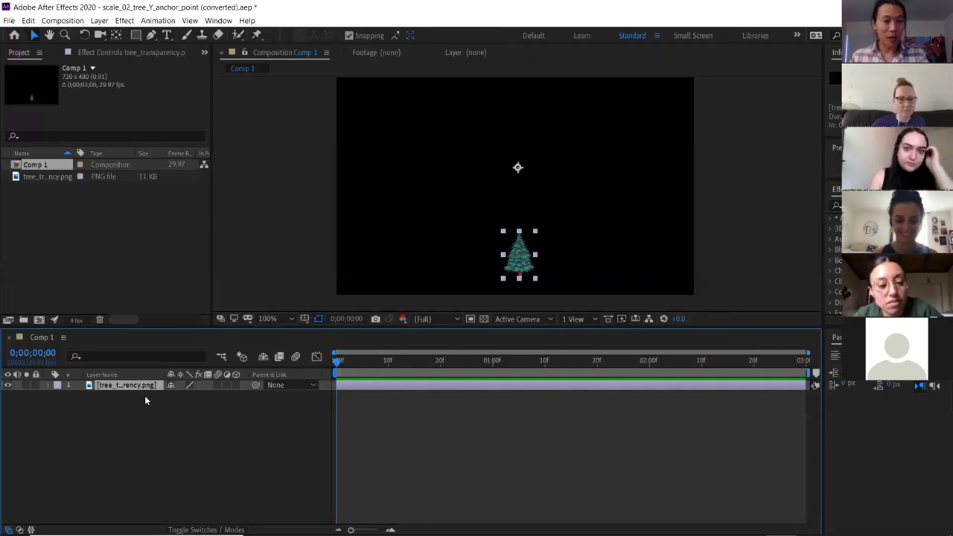
key("s")
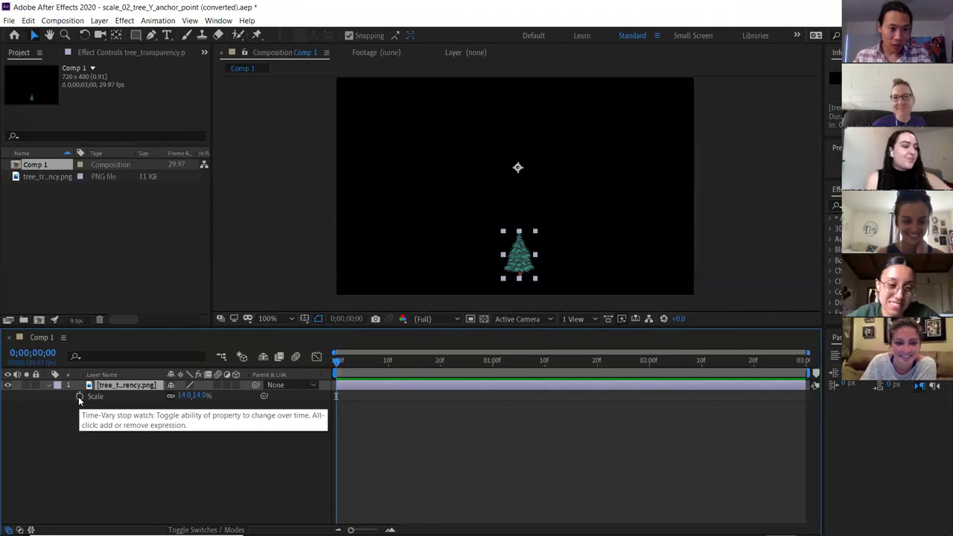
- Animate the tree layer's Scale with a keyframe at 0;00;00;00 and a second one of 18% at 0;00;01;00
left_click(80, 398)
left_click(343, 394)
left_click(347, 364)
left_click_drag(386, 369, 497, 364)
left_click(492, 364)
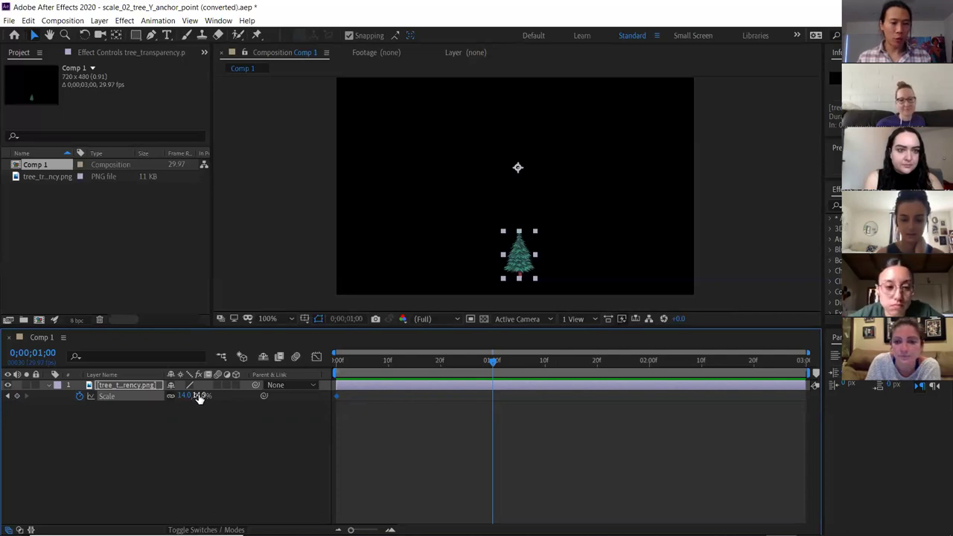
left_click_drag(201, 397, 207, 397)
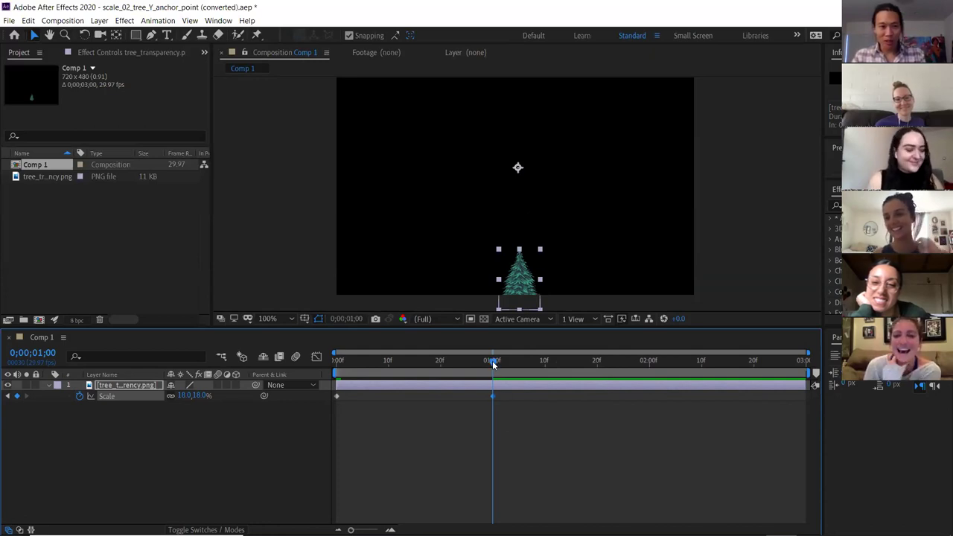
- Scrub from one second back to the start to examine how the offset anchor point affects the tree's scaling
mouse_move(492, 364)
left_mouse_down()
mouse_move(467, 360)
mouse_move(491, 363)
left_mouse_up()
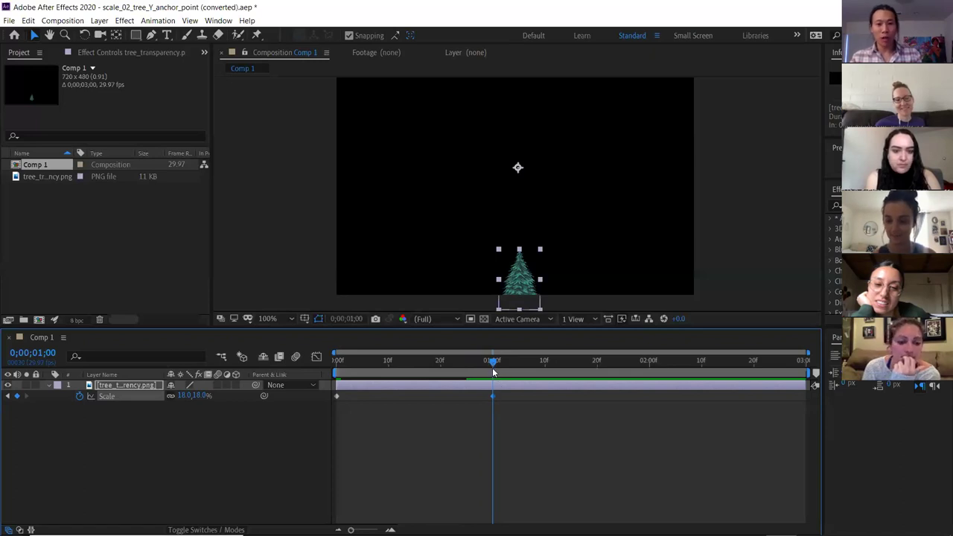
left_click_drag(492, 364, 337, 360)
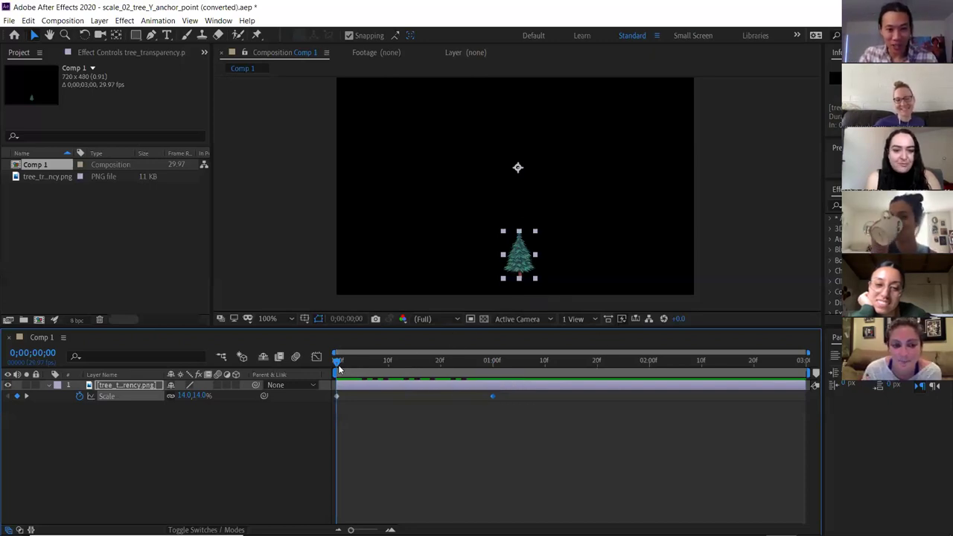
- Scrub forward through the first second and stop at 0;00;00;15 to examine how the tree drifts from its distant anchor point
left_click_drag(336, 365, 364, 368)
left_click(415, 365)
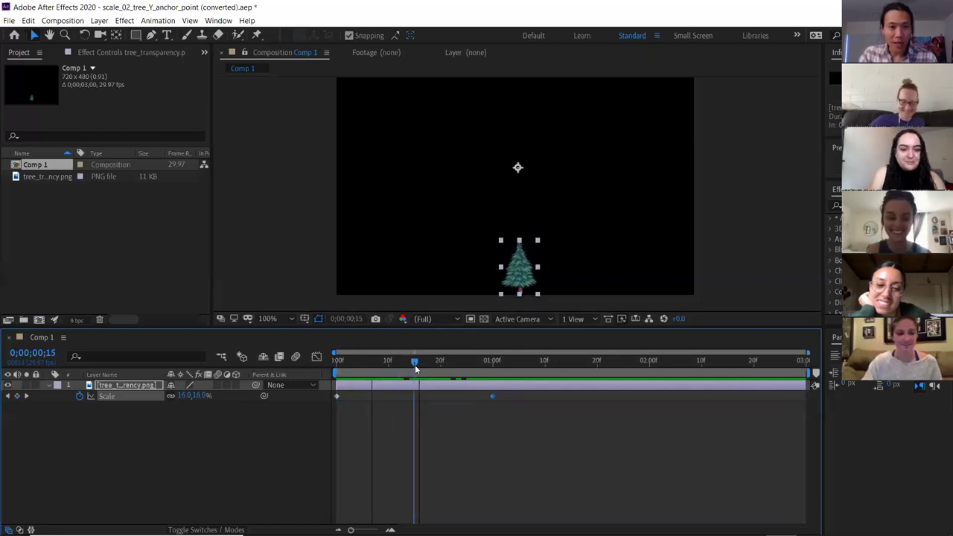
left_click_drag(448, 363, 421, 365)
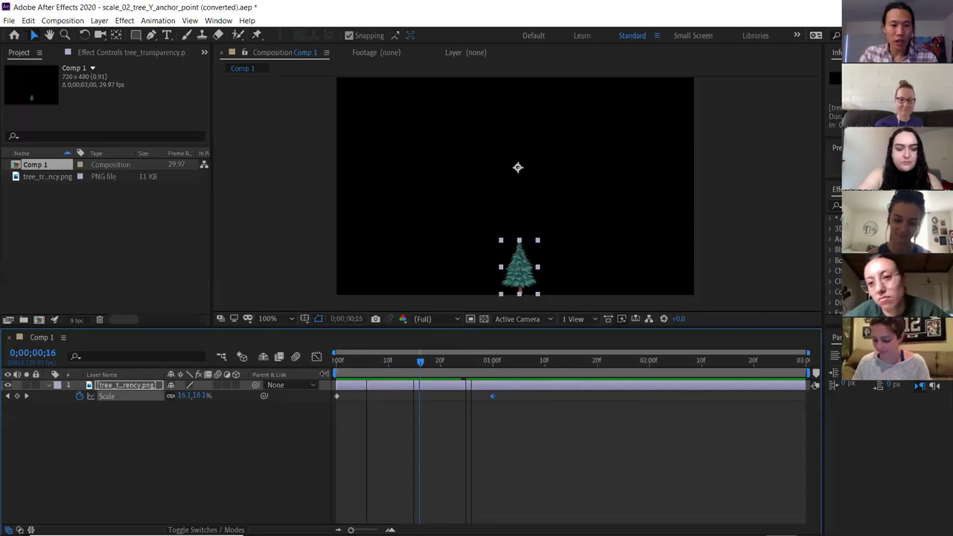
left_click(141, 385)
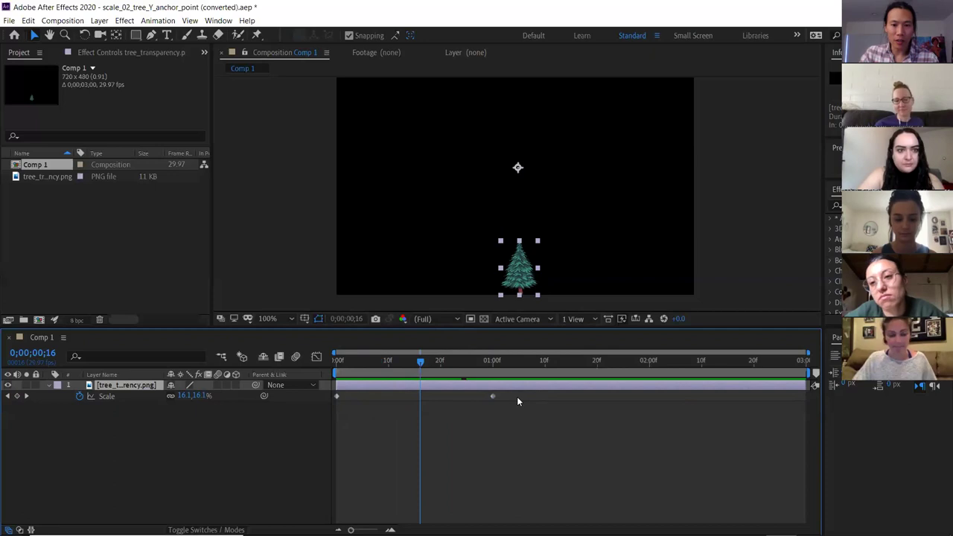
mouse_move(421, 362)
left_mouse_down()
mouse_move(391, 364)
mouse_move(417, 362)
left_mouse_up()
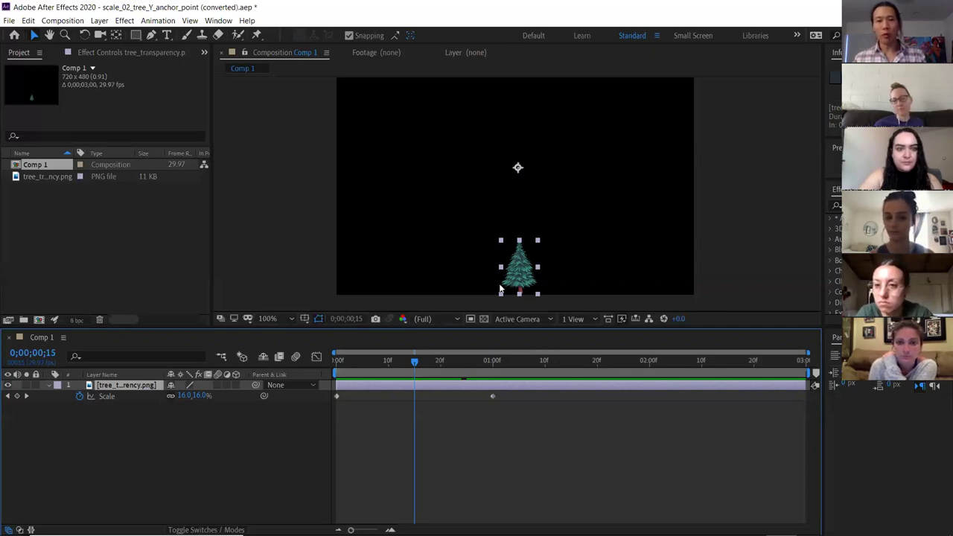
- Delete the tree's Scale keyframe at 0;00;01;00 and return to the start of the composition
left_click(491, 396)
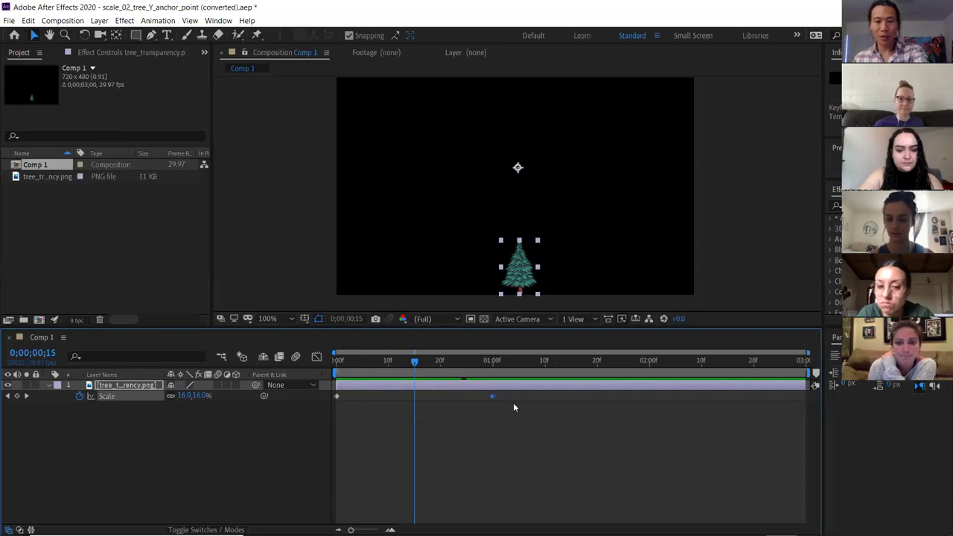
key("Delete")
left_click_drag(414, 367, 336, 366)
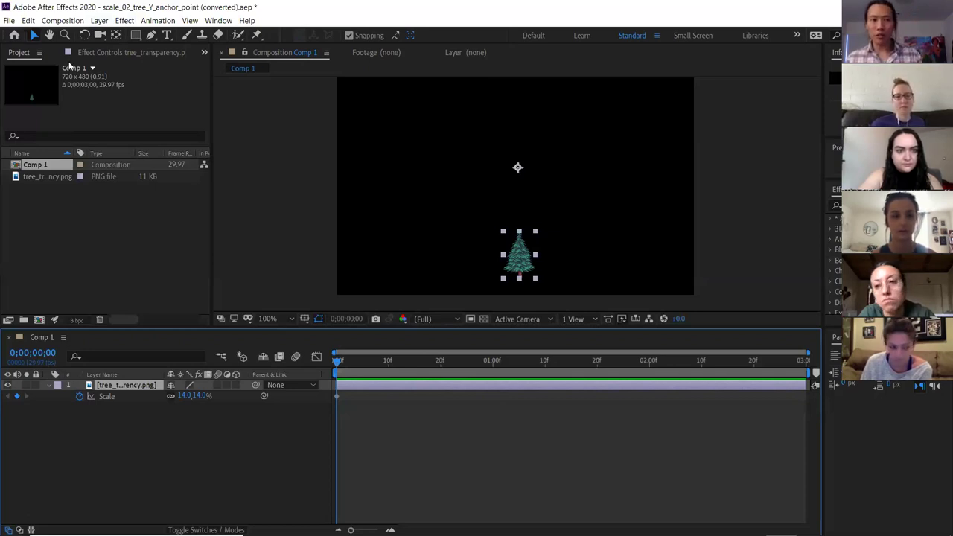
- Try the tree's anchor point in the composition's upper-left area with the Pan Behind tool, undo that, and place it at the trunk's base
left_click(117, 36)
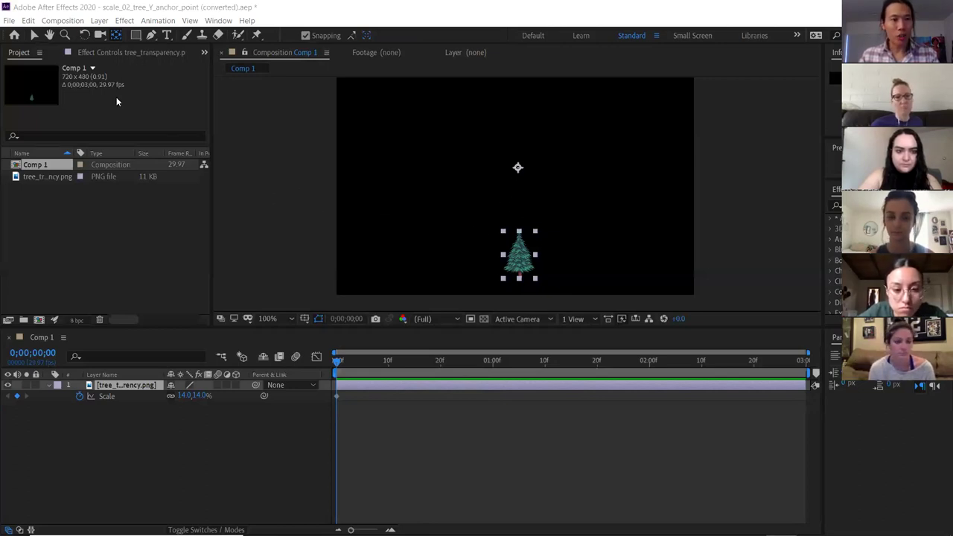
left_click(33, 35)
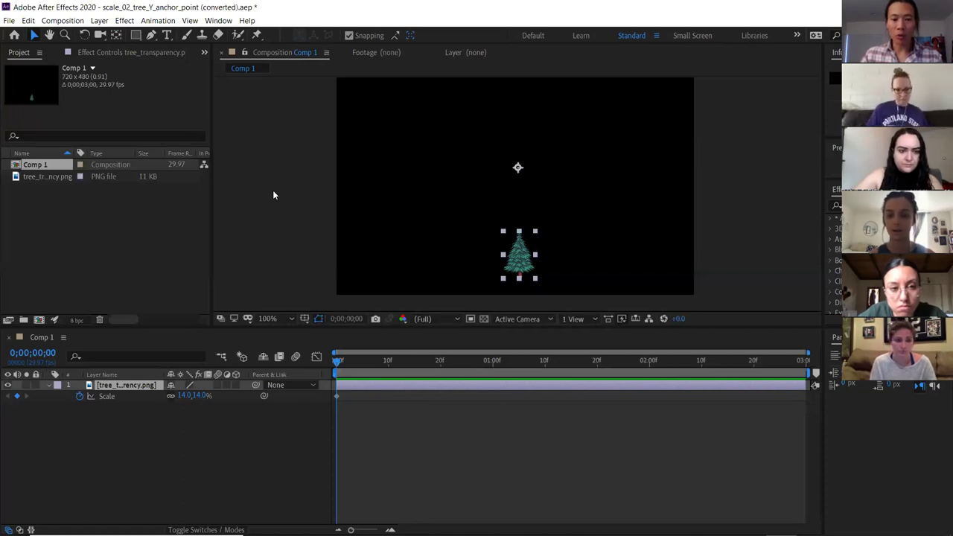
key("y")
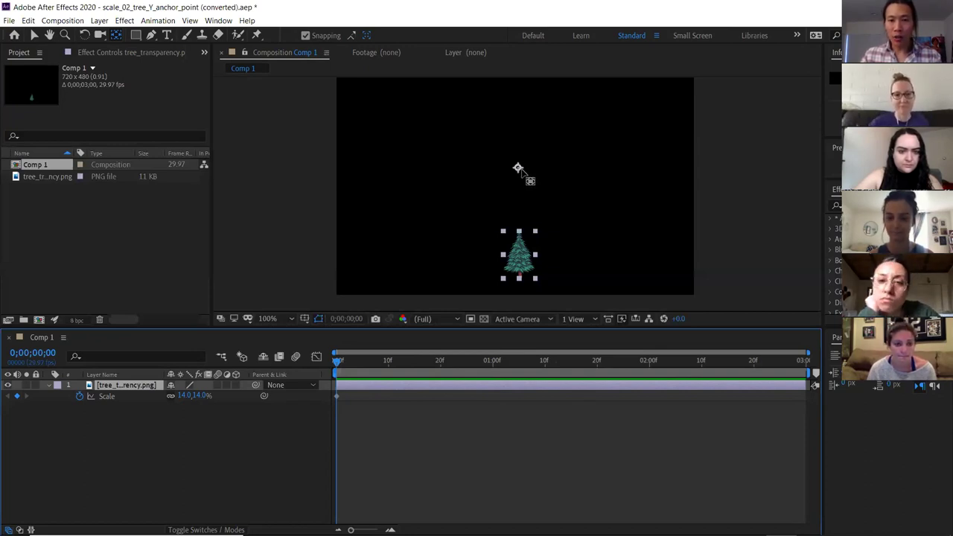
left_click_drag(518, 168, 396, 125)
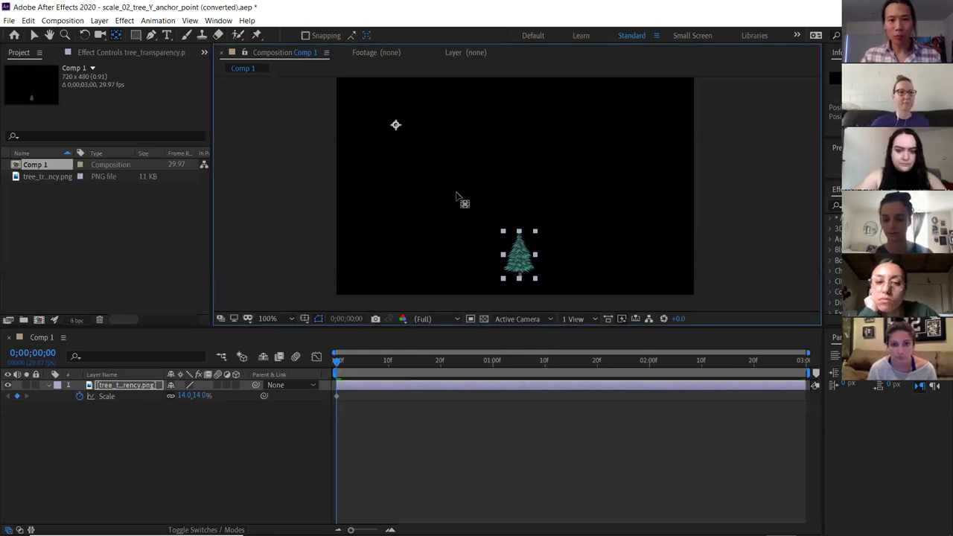
key("ctrl+z")
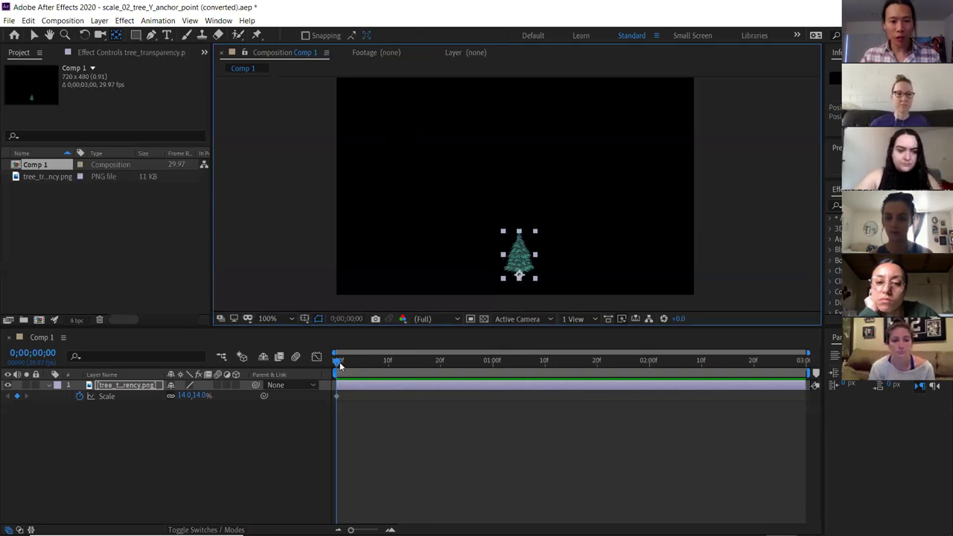
- Enlarge the tree's Scale at 0;00;01;00 and scrub back toward the start to check the growth from its base
left_click_drag(337, 362, 490, 367)
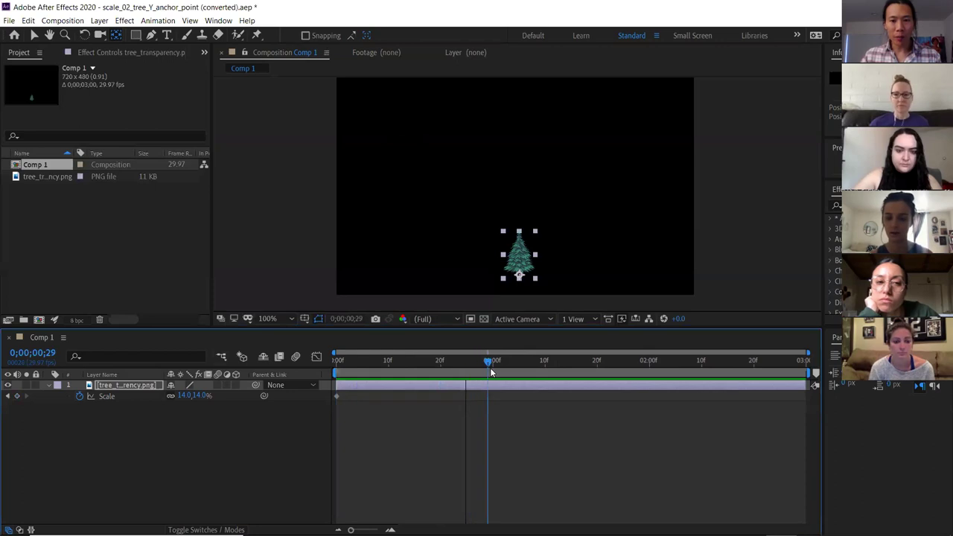
left_click_drag(200, 395, 229, 395)
left_click_drag(466, 361, 343, 378)
- Discard the changes and reopen the original scale_02_tree_Y_anchor_point project, accepting the version conversion
left_click(9, 20)
left_click(215, 36)
left_click(534, 289)
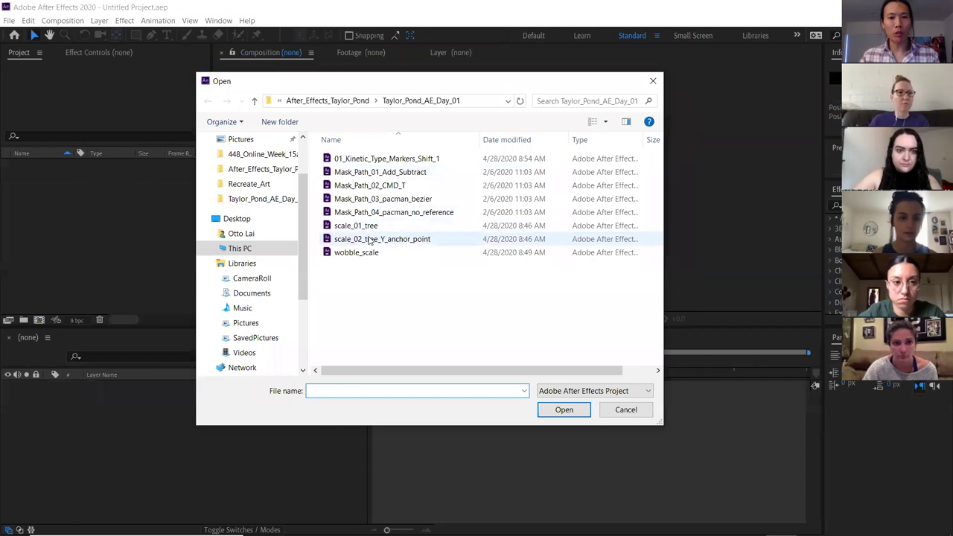
left_click(383, 239)
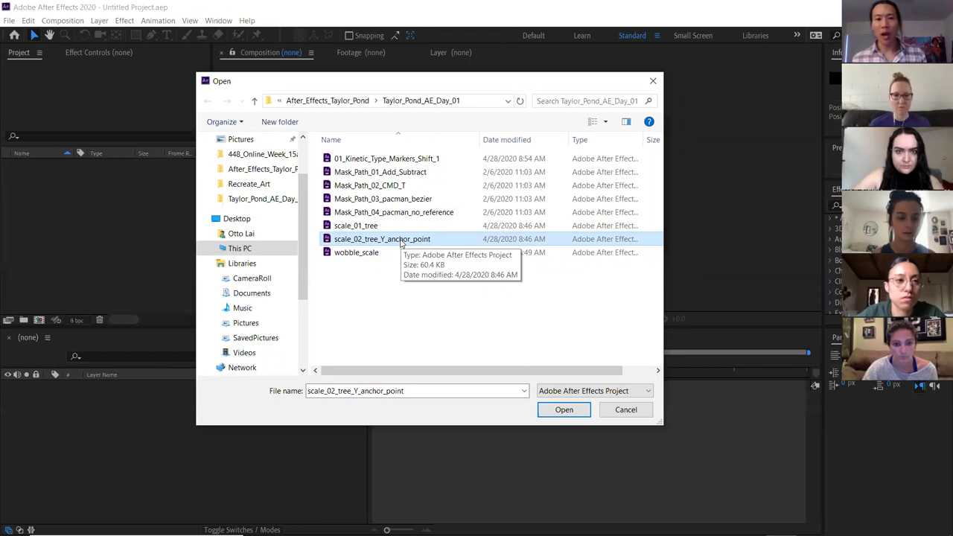
left_click(557, 410)
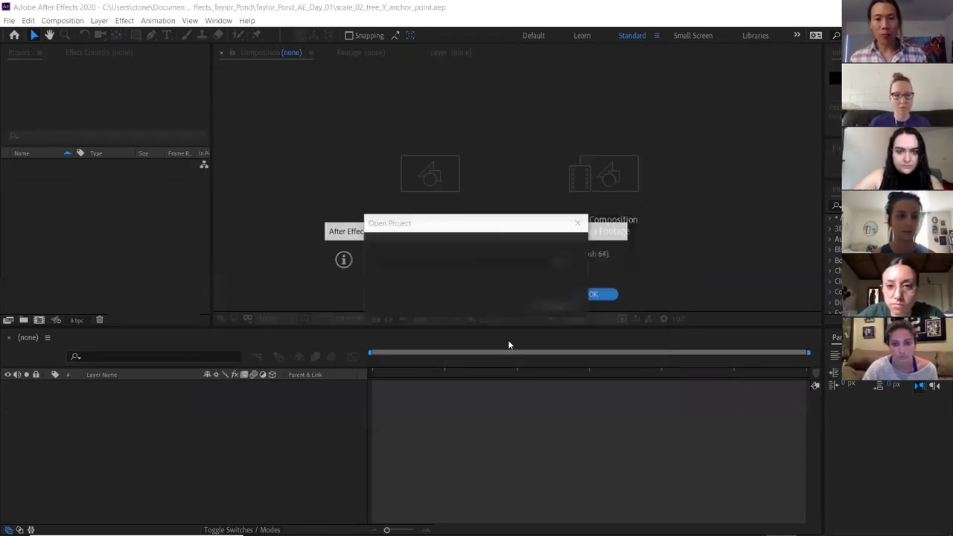
key("Return")
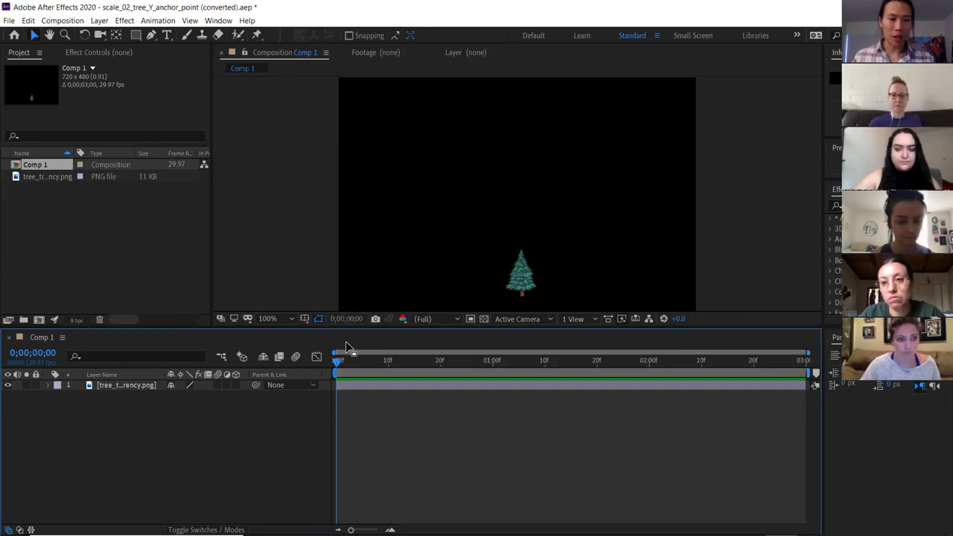
- Select the tree layer in the reopened Comp 1 and reveal its Scale property
left_click(131, 387)
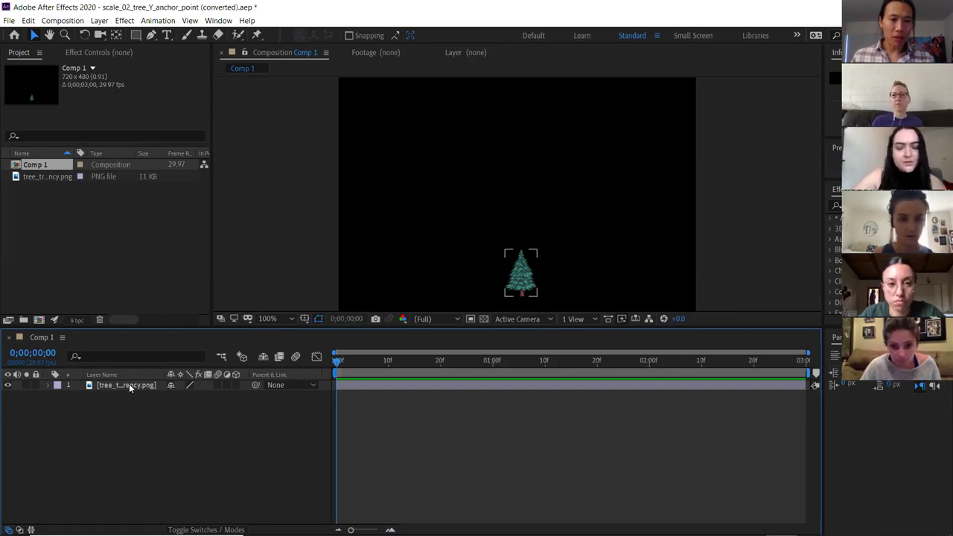
left_click(130, 384)
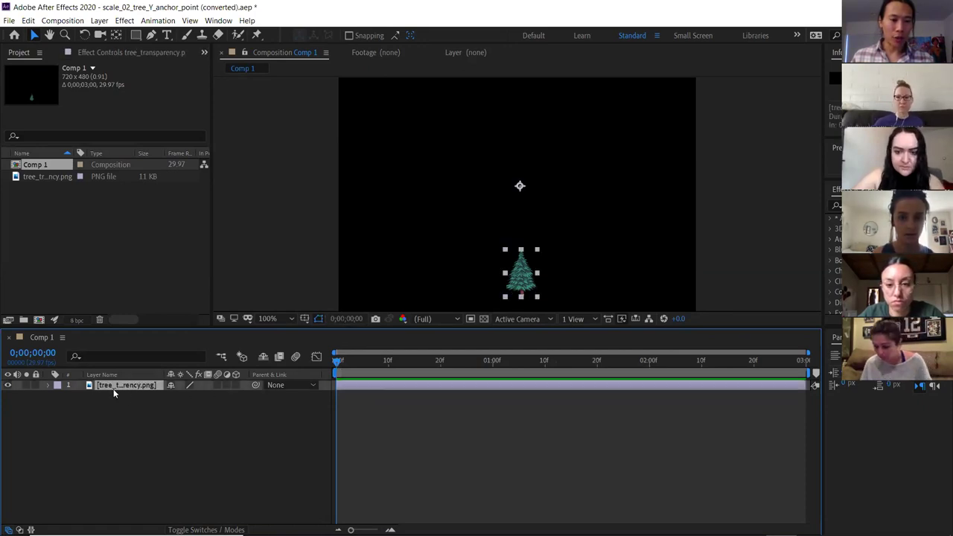
left_click(124, 396)
left_click(123, 385)
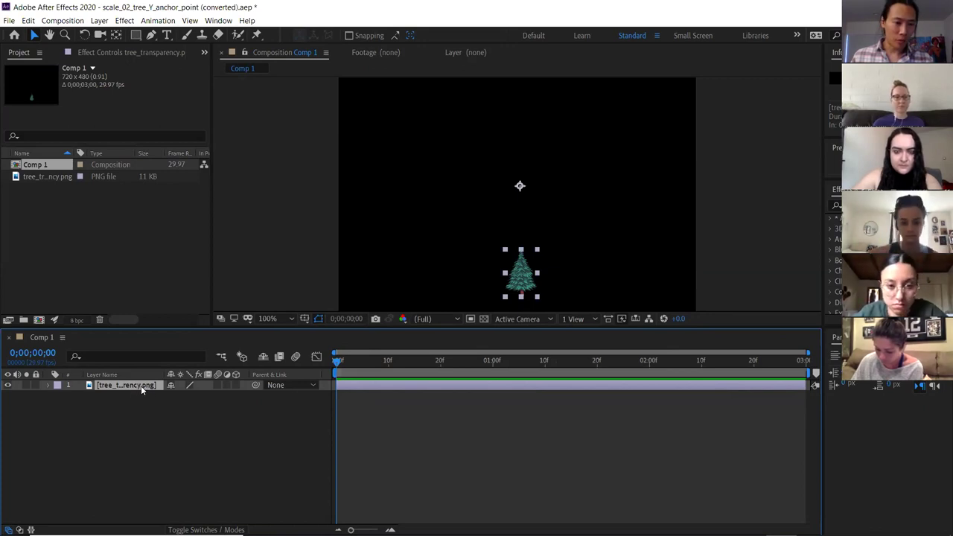
left_click(137, 392)
left_click(137, 384)
left_click(138, 398)
left_click(134, 386)
left_click(135, 398)
left_click(134, 384)
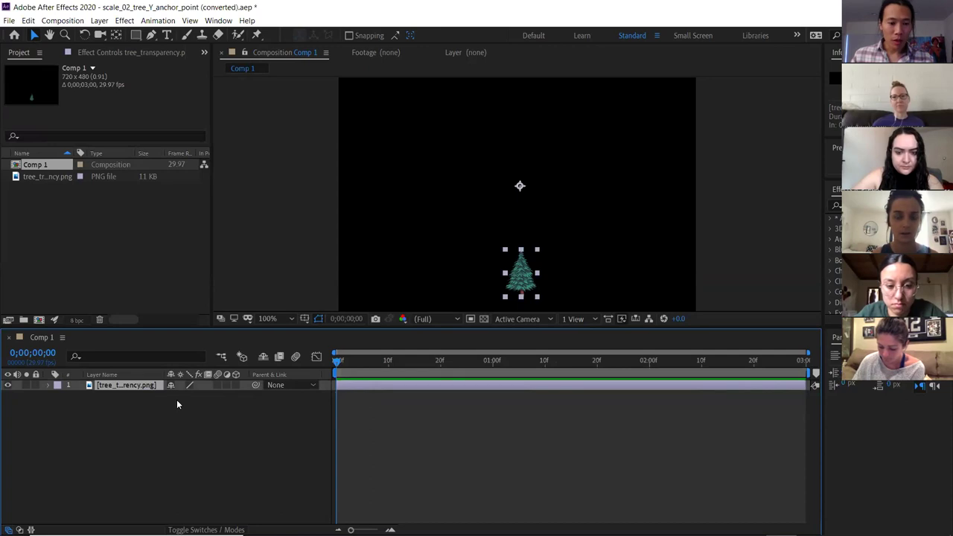
key("s")
- Try a Scale change on the tree layer, undo it, and demonstrate toggling the Pan Behind tool
mouse_move(197, 395)
left_mouse_down()
mouse_move(213, 395)
mouse_move(179, 404)
mouse_move(218, 398)
mouse_move(180, 402)
mouse_move(209, 399)
left_mouse_up()
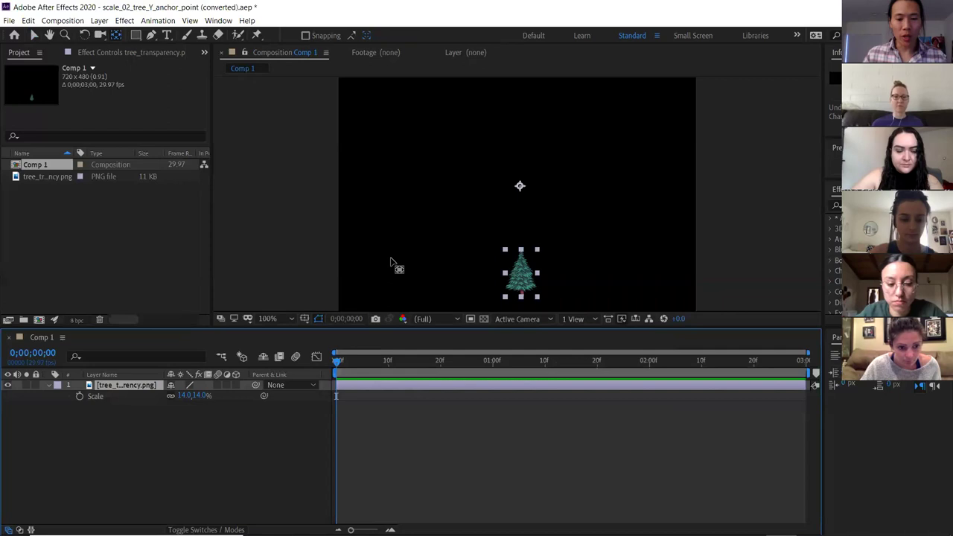
key("y")
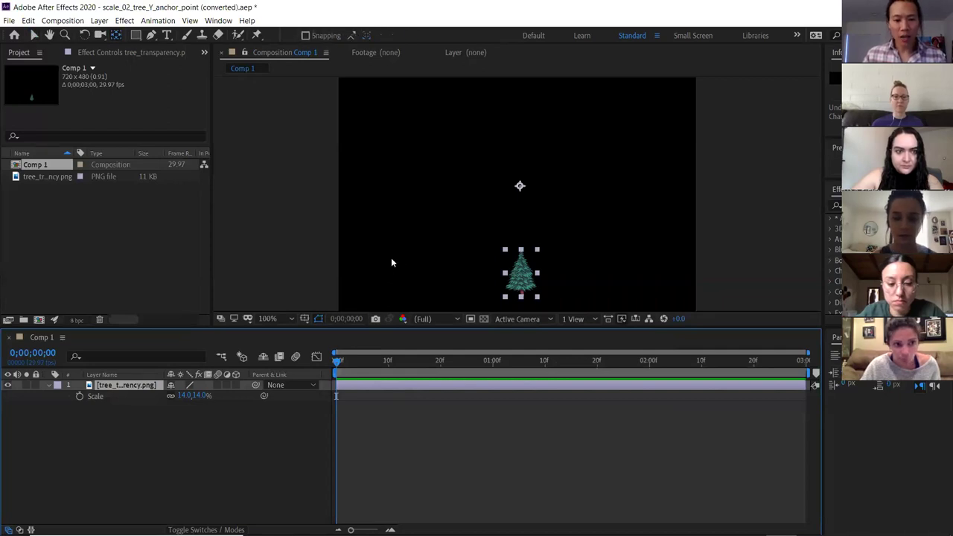
key("y")
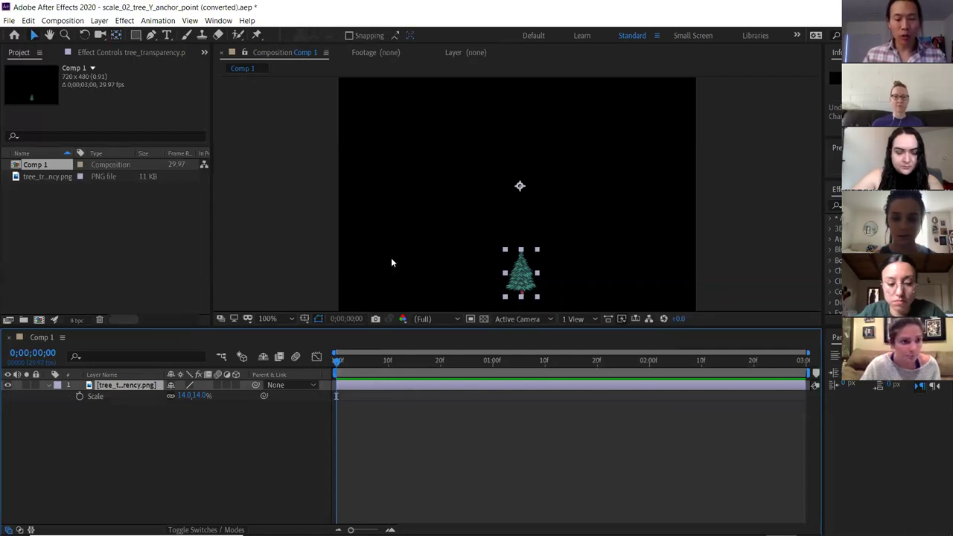
key("y")
key("y")
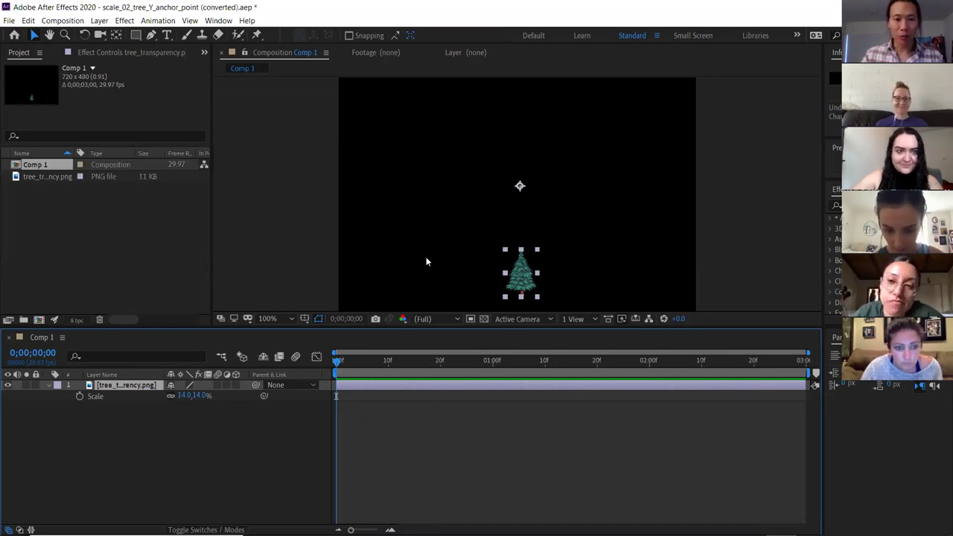
- Move the tree's anchor point down to the base of its trunk with the Pan Behind tool, then return to the Selection tool
key("y")
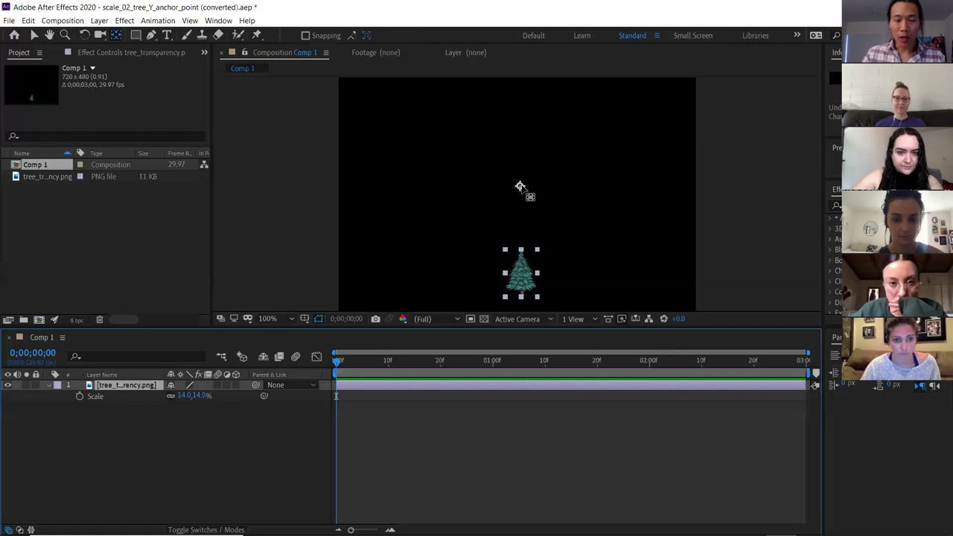
left_click_drag(521, 186, 521, 297)
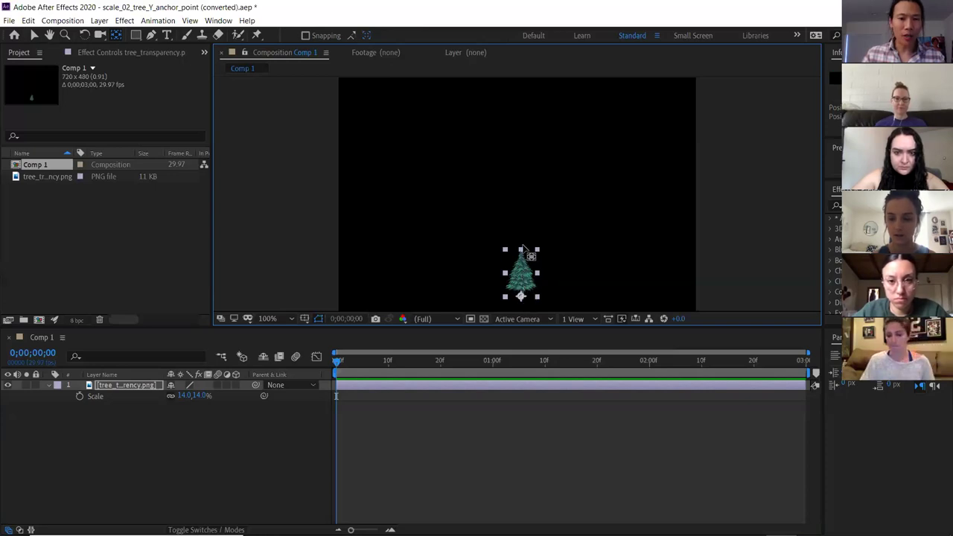
key("v")
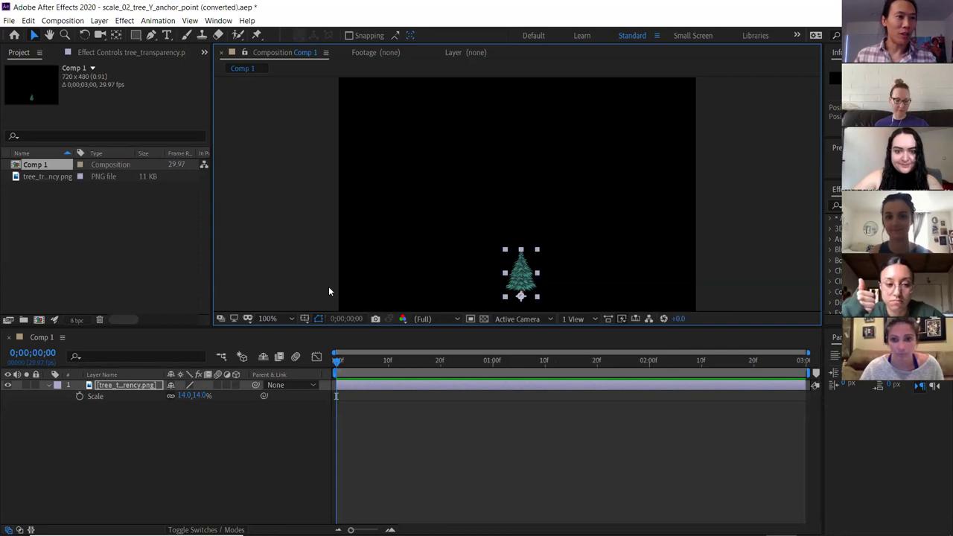
- Animate the tree's Scale with a keyframe at 0;00;00;00 and a second one of 72% at 0;00;01;00
left_click(79, 397)
left_click_drag(338, 361, 493, 369)
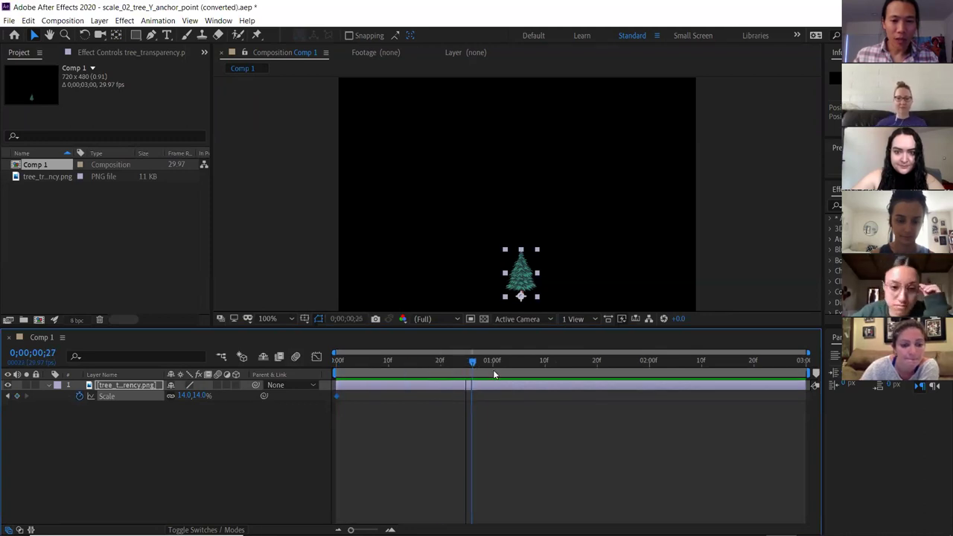
left_click_drag(198, 395, 226, 411)
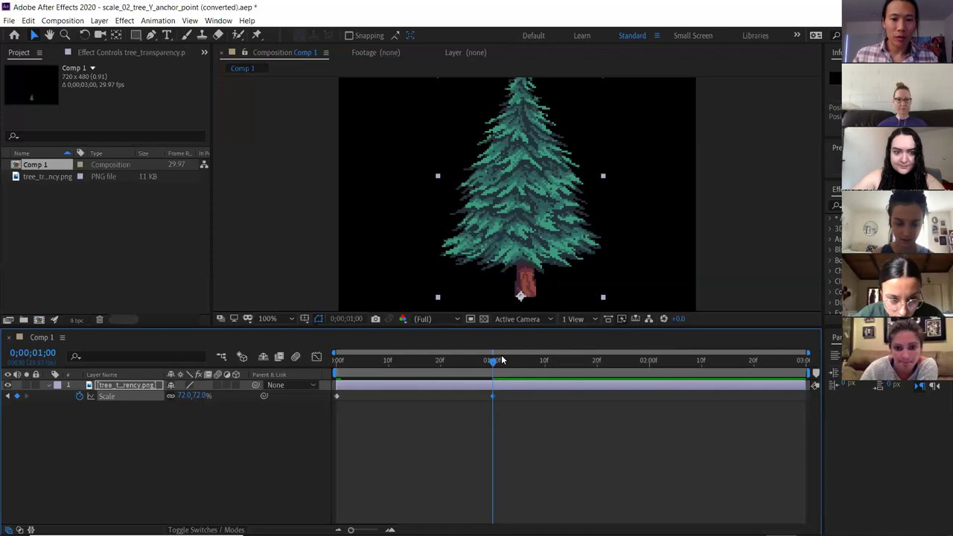
- Play the animation from the start and scrub back to 0;00;01;00 to examine the tree growing from its base
left_click_drag(411, 365, 333, 365)
key("space")
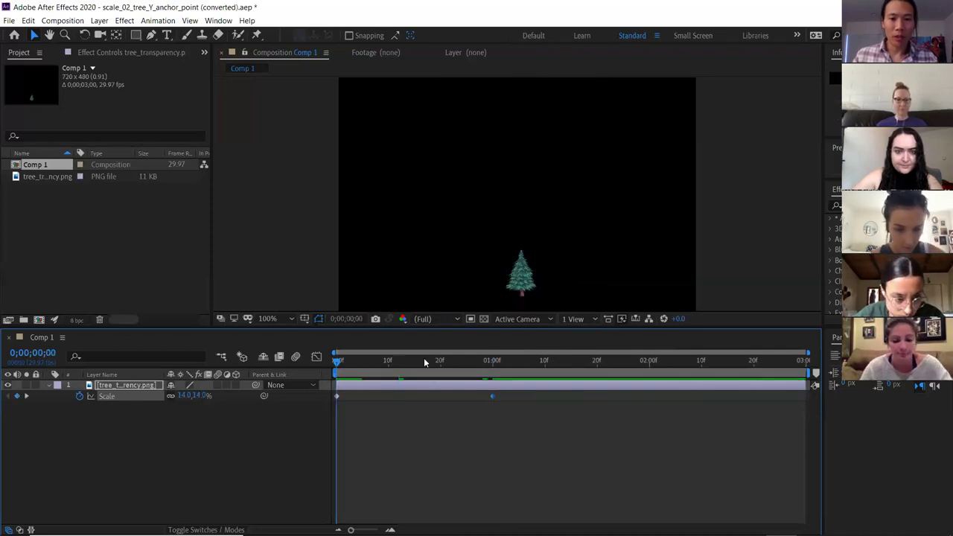
key("space")
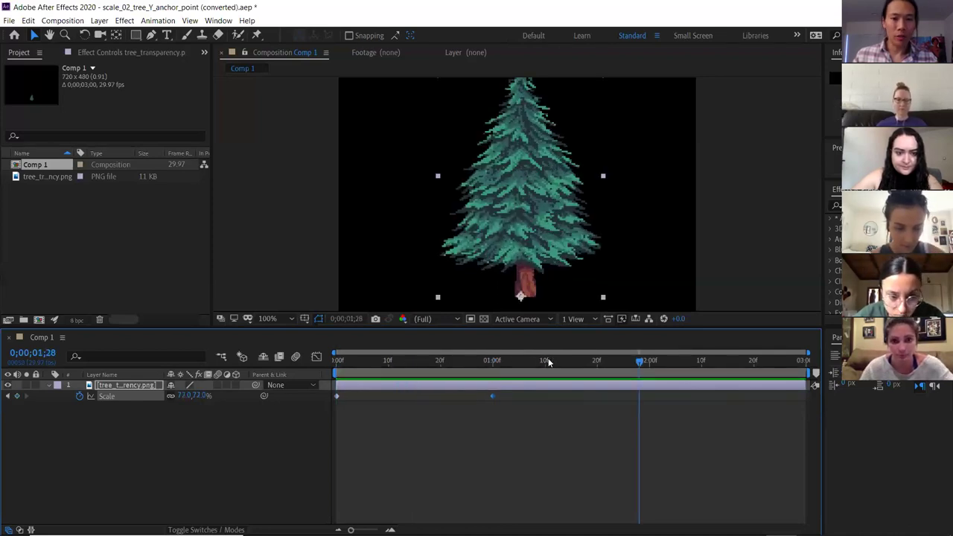
left_click_drag(637, 366, 497, 364)
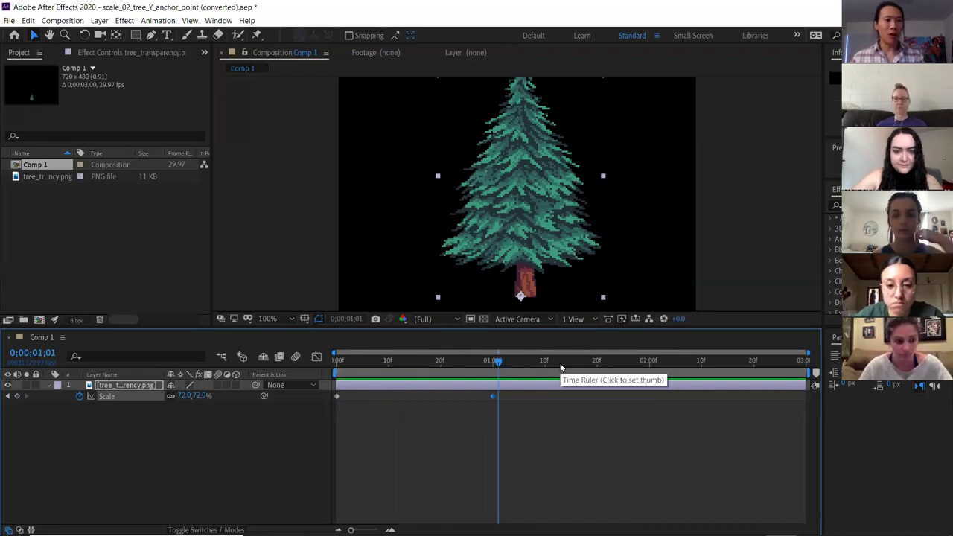
mouse_move(498, 364)
left_mouse_down()
mouse_move(339, 365)
mouse_move(492, 360)
left_mouse_up()
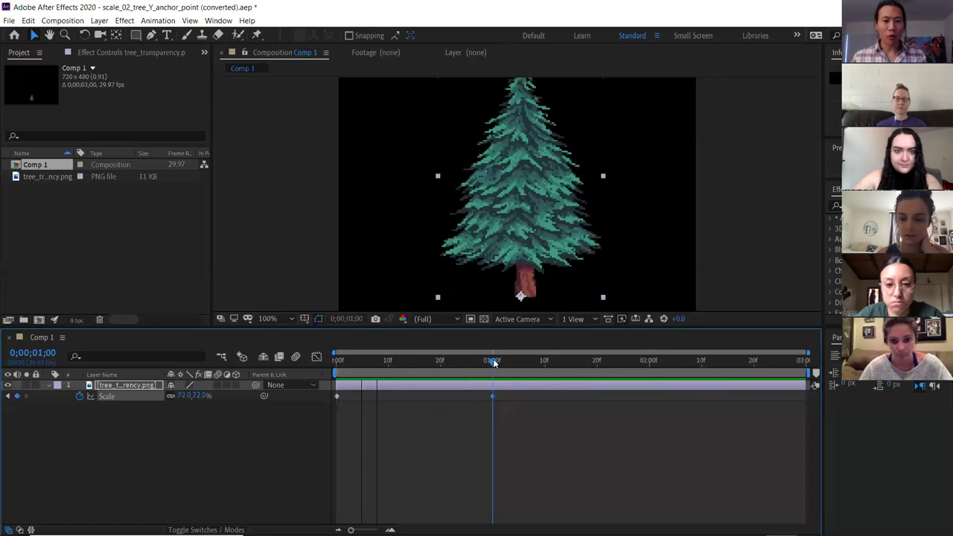
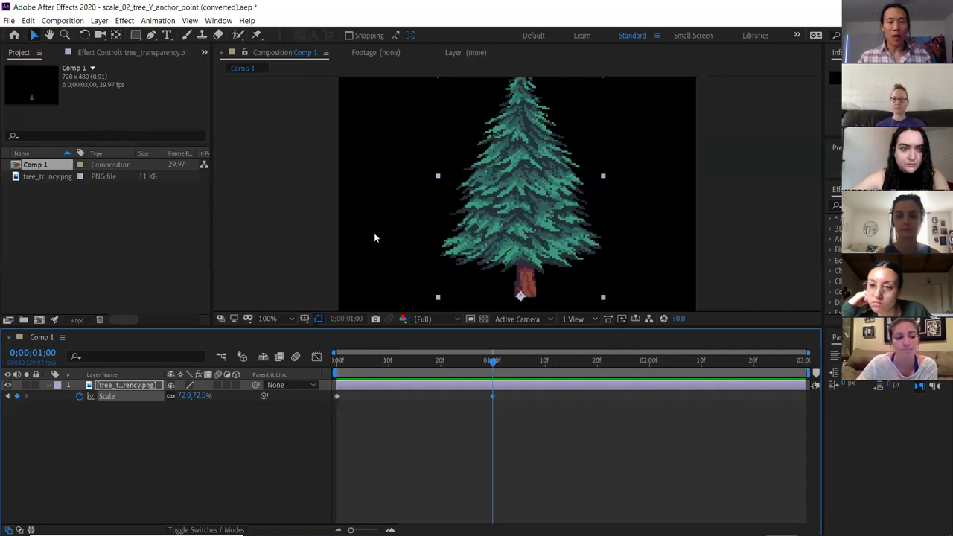
- Open the wobble_scale project, discarding the changes to the tree project and accepting the version conversion and missing-fonts notice
left_click(9, 20)
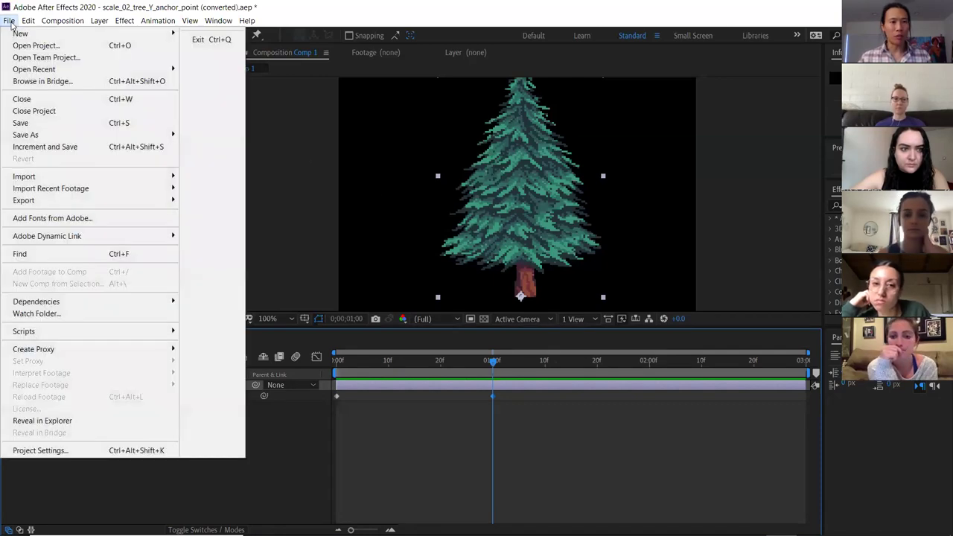
left_click(16, 47)
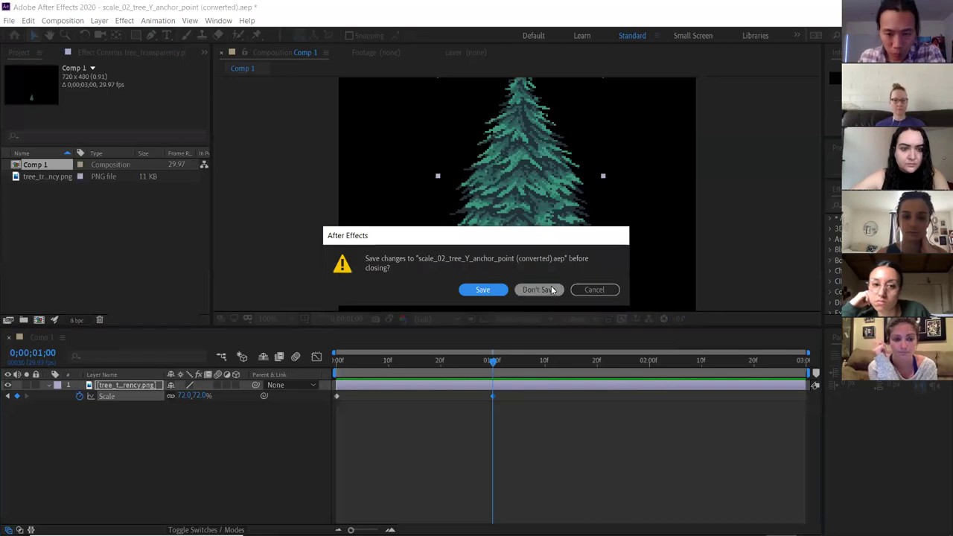
left_click(538, 289)
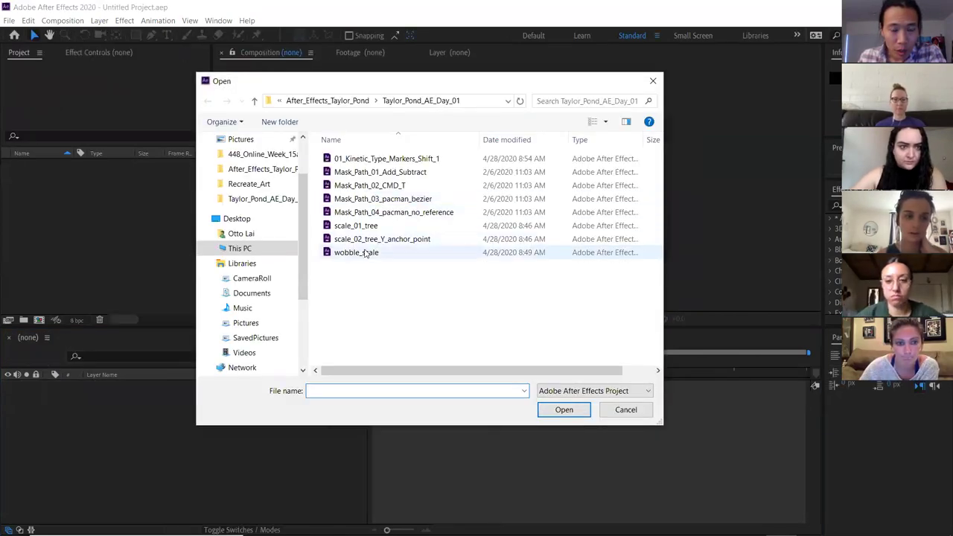
left_click(366, 252)
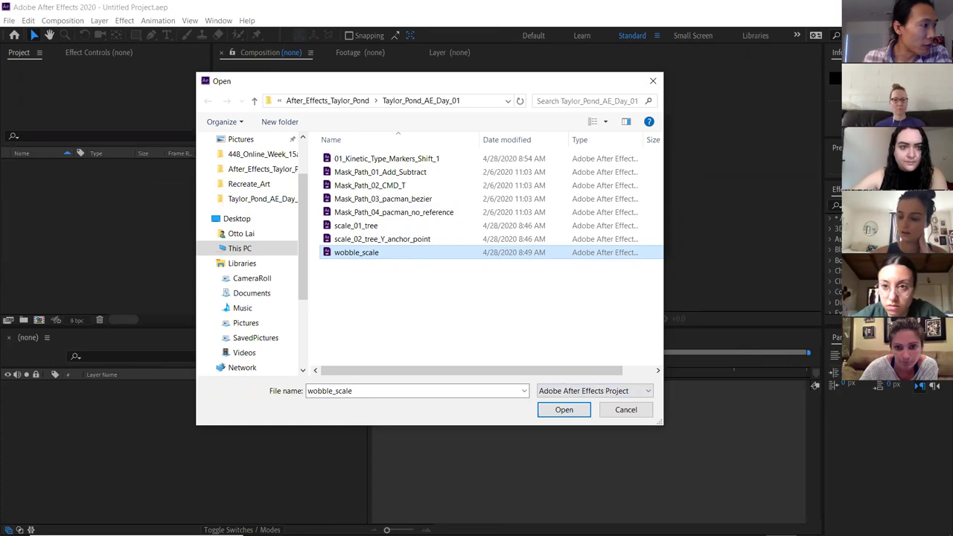
key("Return")
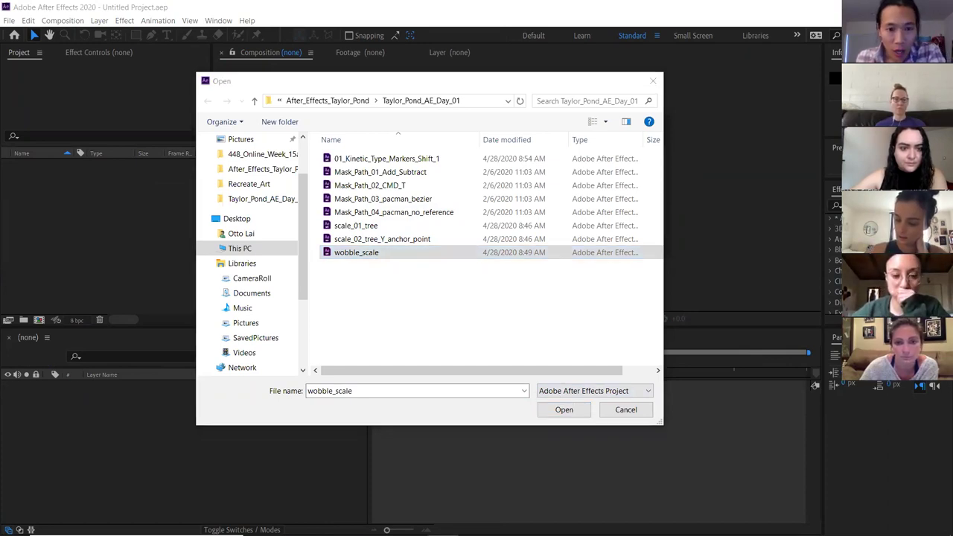
left_click(560, 408)
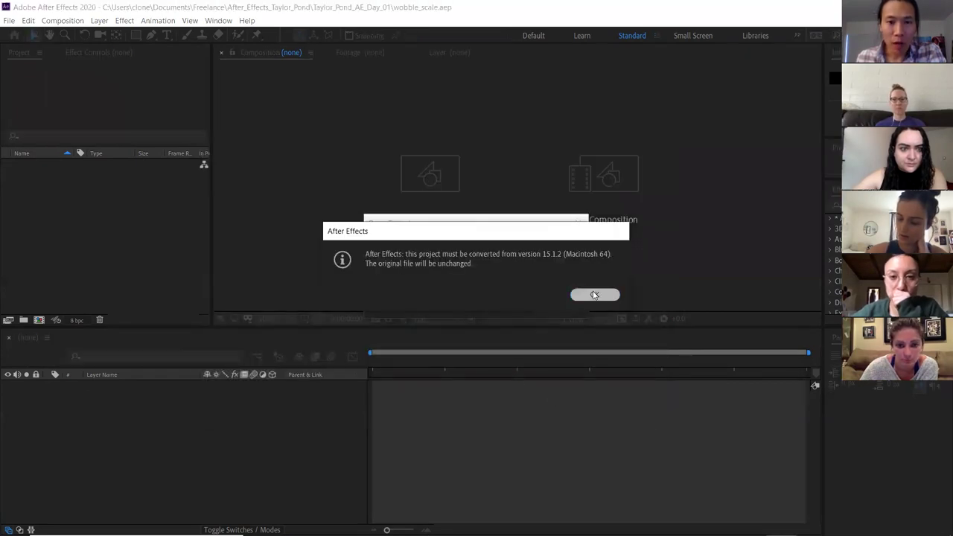
left_click(594, 295)
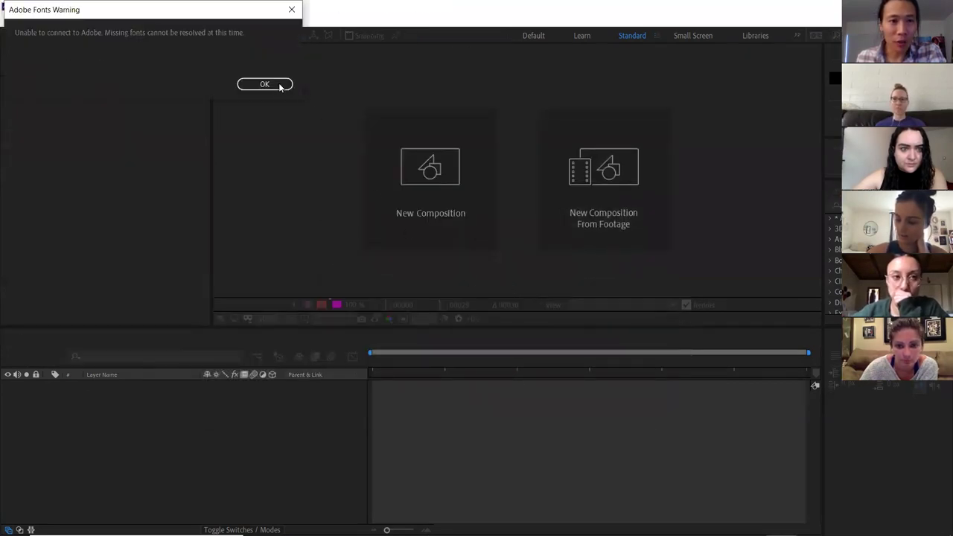
left_click(280, 87)
left_click(358, 9)
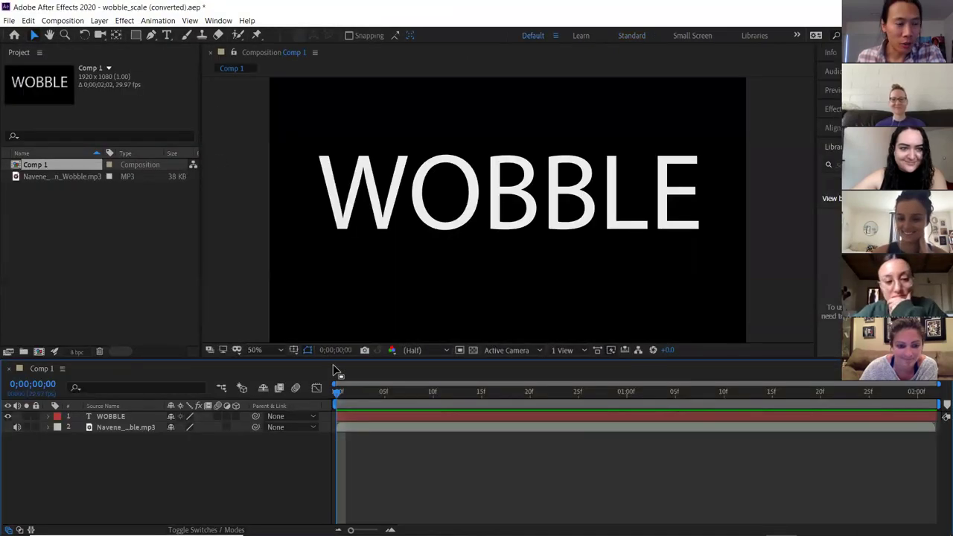
- Play back the WOBBLE composition to preview the text's scaling animation with its audio
left_click(387, 391)
key("space")
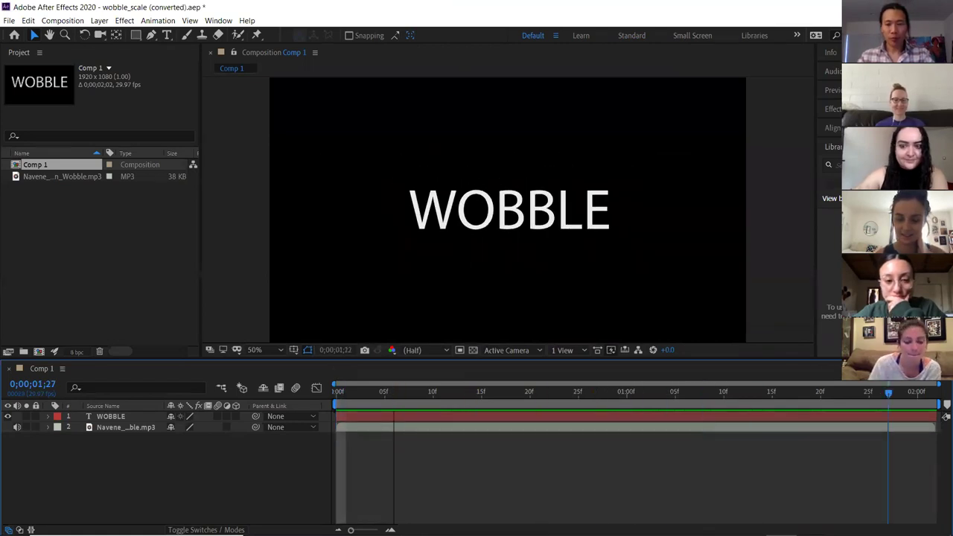
key("space")
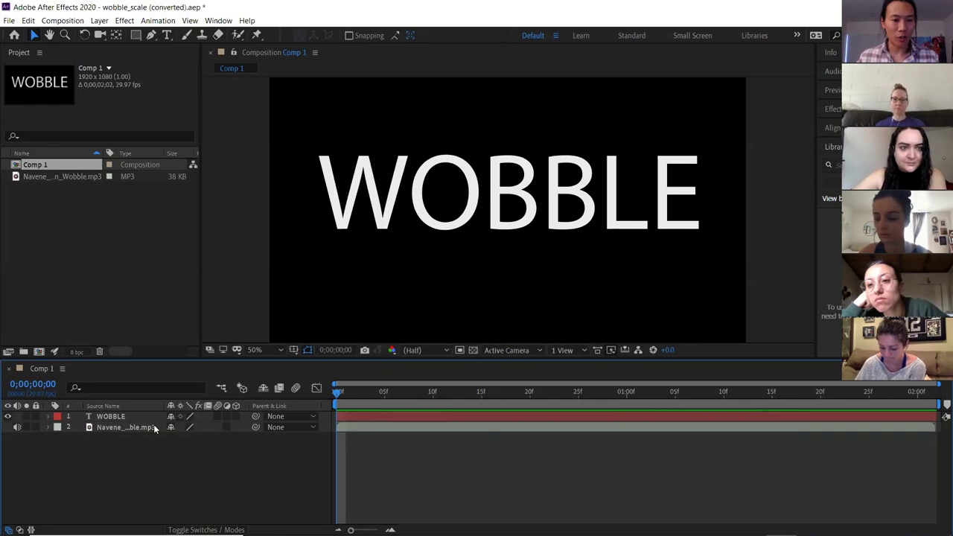
- Expand the MP3 layer's Audio properties to examine its waveform, and collapse the layer again
left_click(114, 427)
left_click(48, 427)
left_click(58, 438)
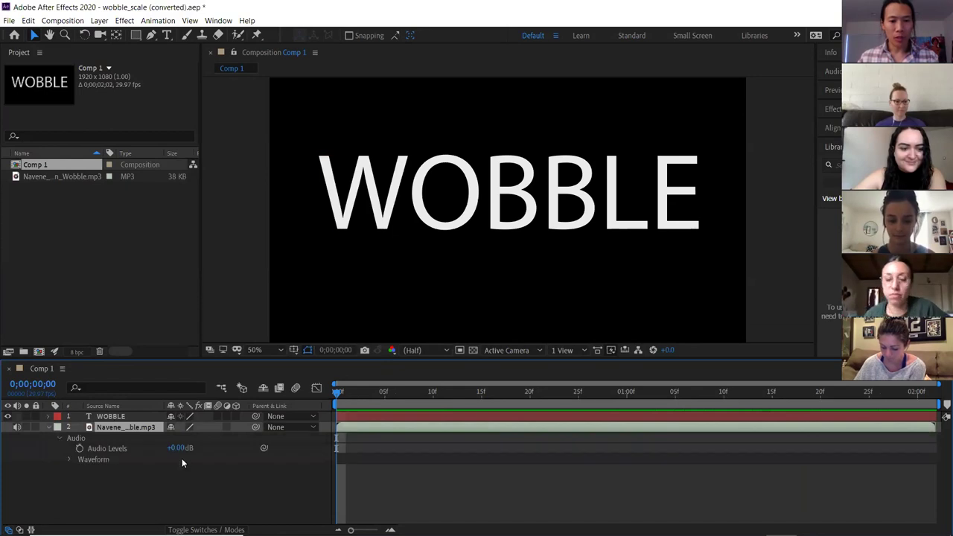
left_click(71, 459)
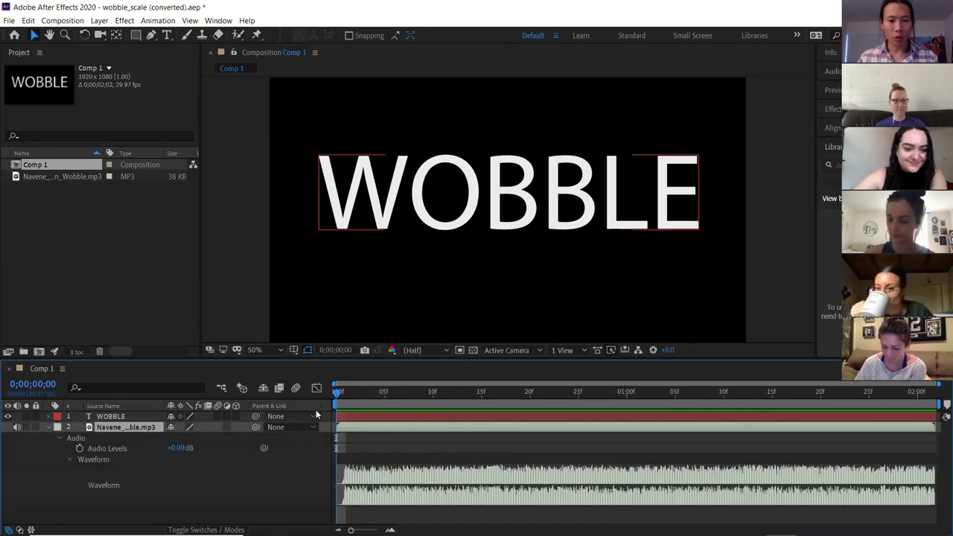
left_click(48, 427)
left_click(71, 447)
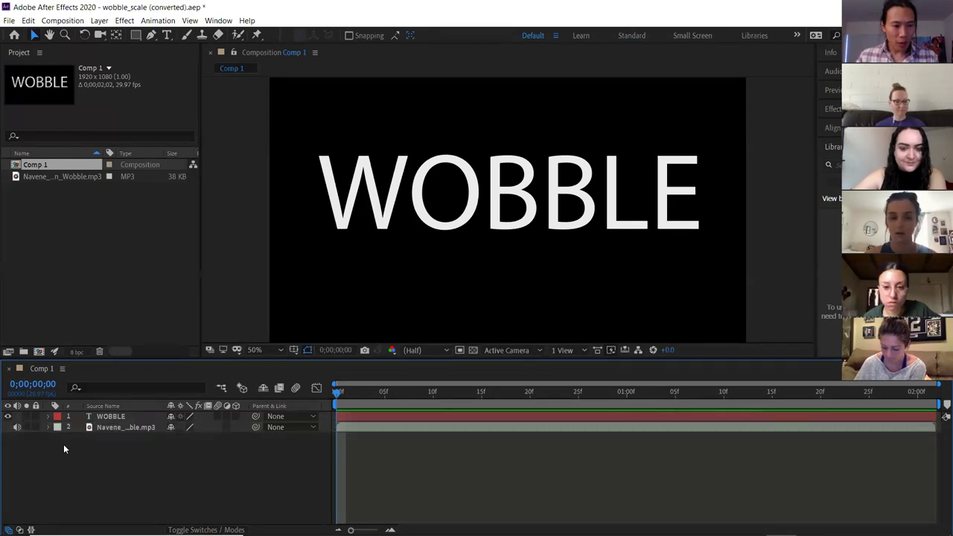
- Demonstrate layer visibility by repeatedly hiding and showing the WOBBLE text layer, leaving it visible
left_click(8, 418)
left_click(8, 417)
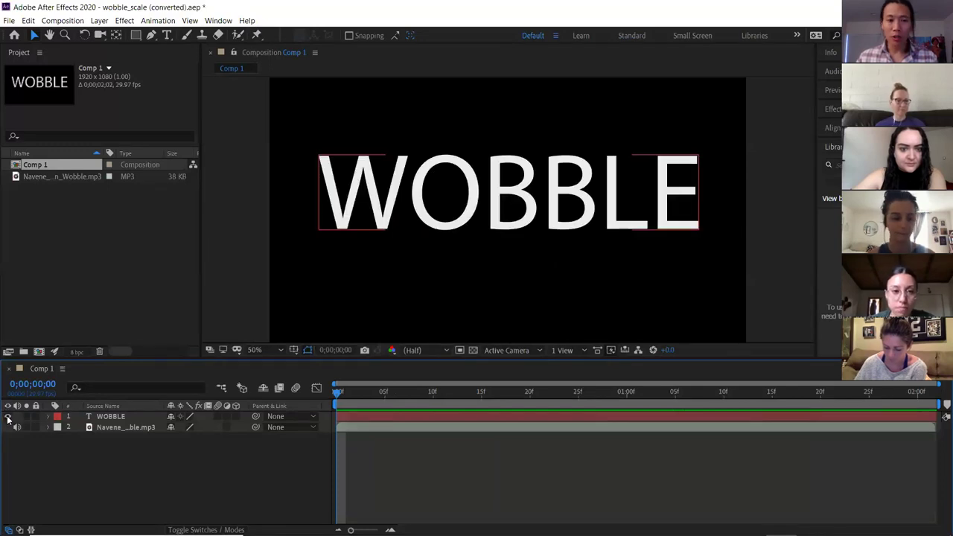
left_click(8, 418)
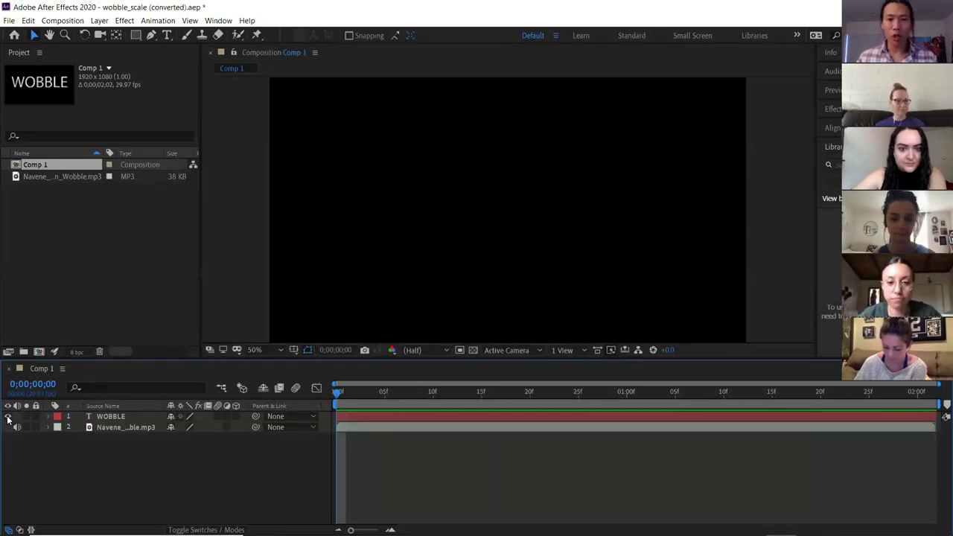
left_click(8, 418)
left_click(9, 418)
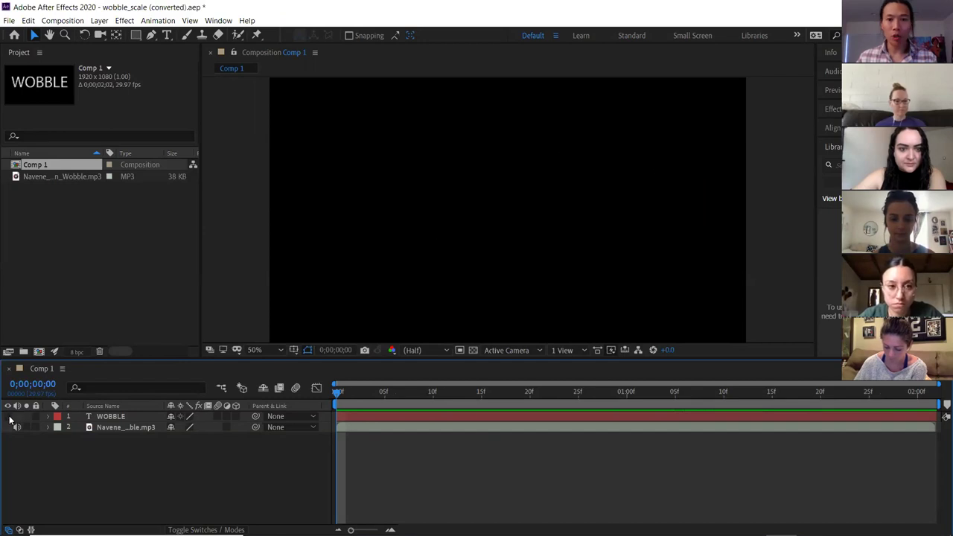
left_click(9, 418)
left_click(9, 417)
left_click(9, 417)
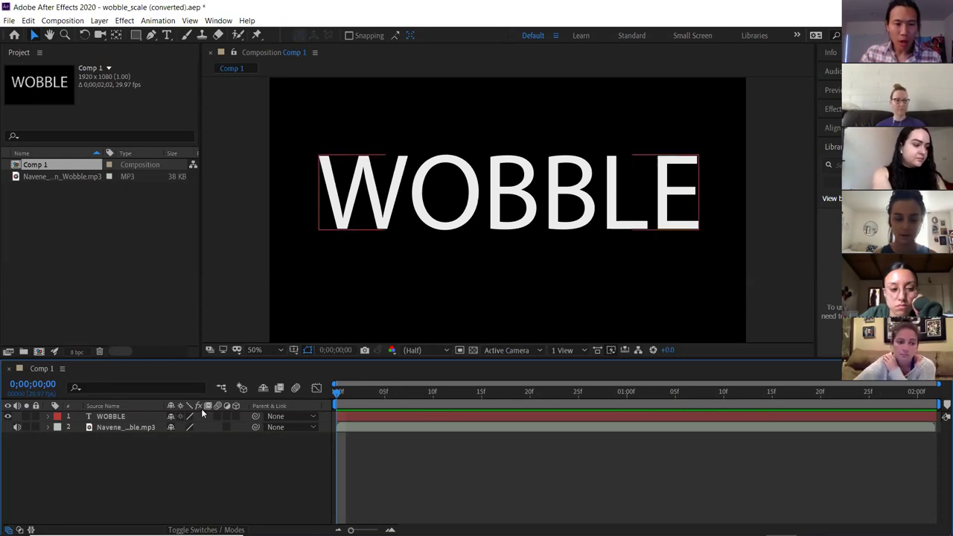
- Select the WOBBLE text layer and reveal only its Scale property with its keyframes
left_click(117, 417)
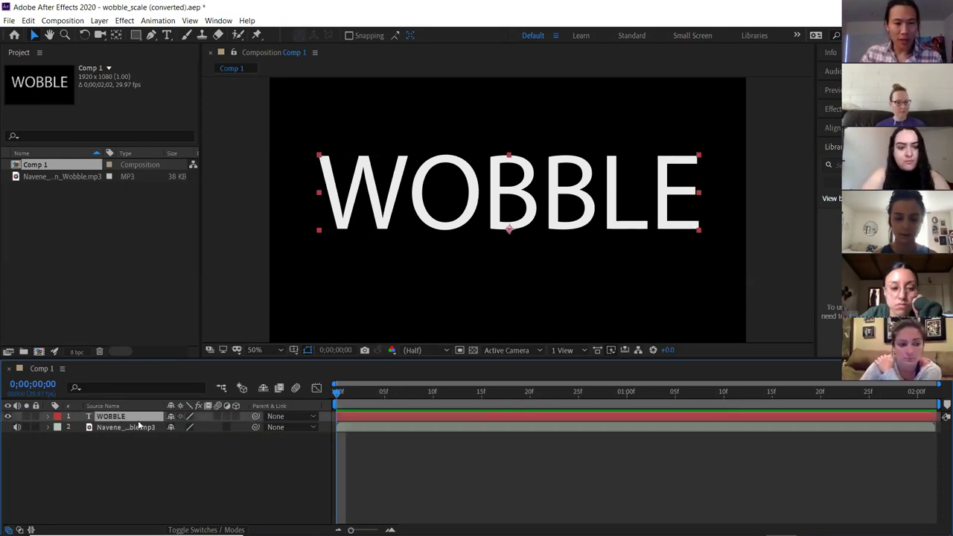
key("s")
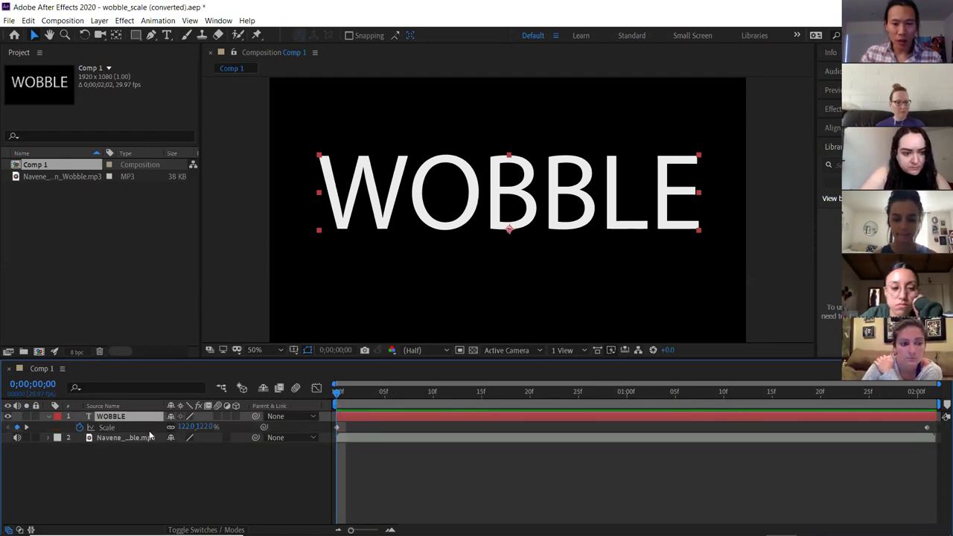
key("s")
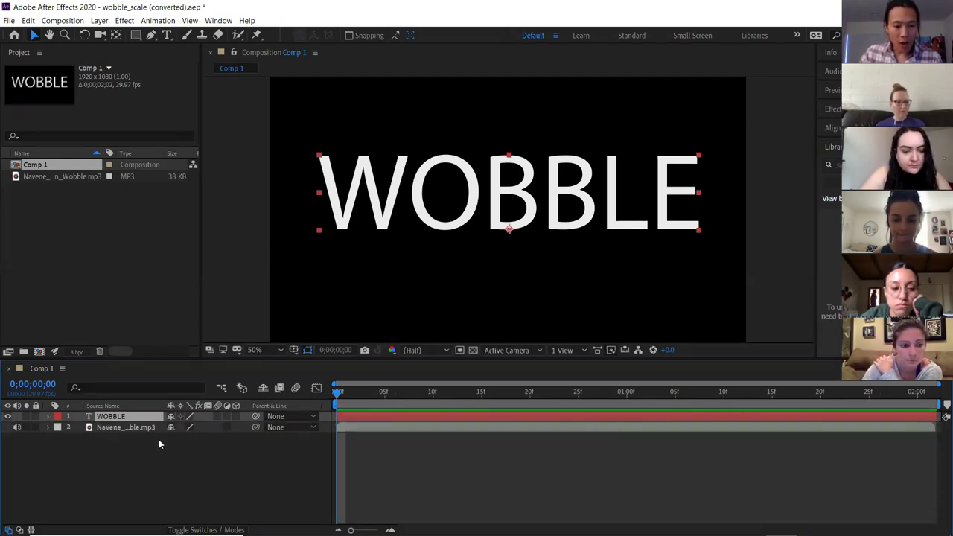
key("s")
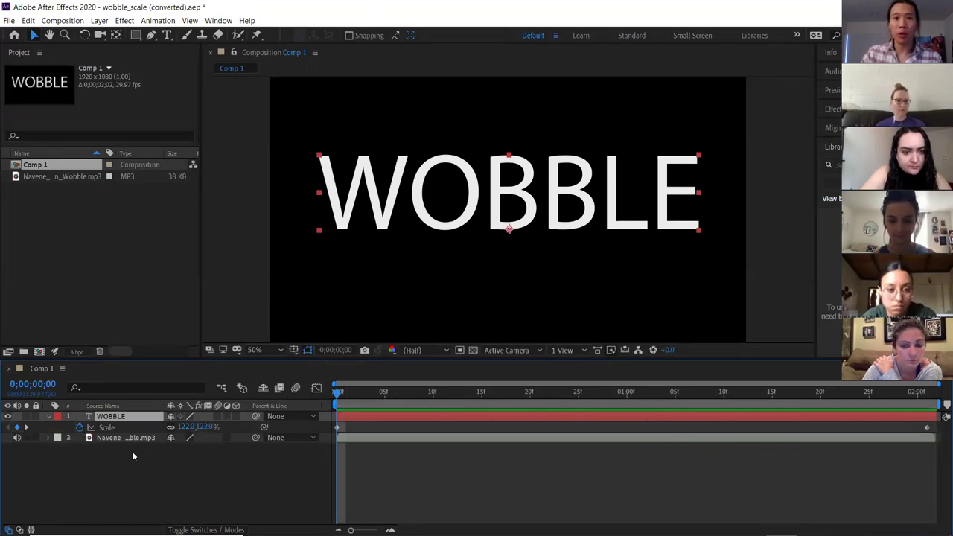
- Scrub and play through the timeline from the start to examine how the text changes between its two Scale keyframes
left_click_drag(353, 392, 383, 392)
key("space")
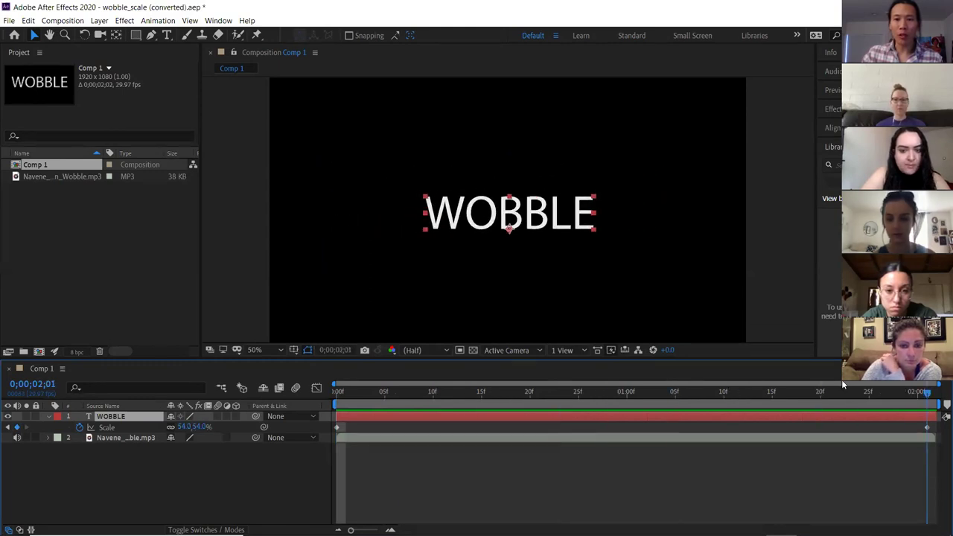
left_click(337, 394)
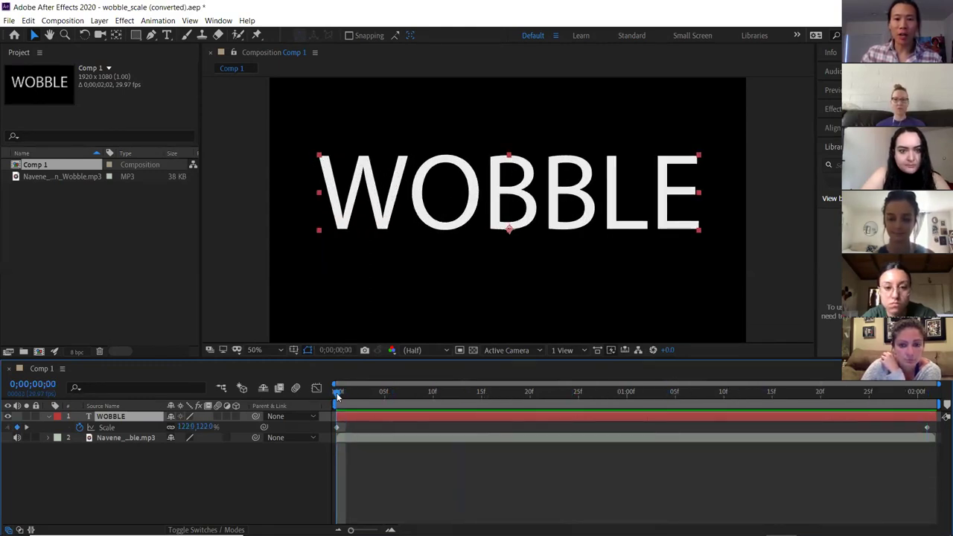
left_click_drag(337, 396, 499, 395)
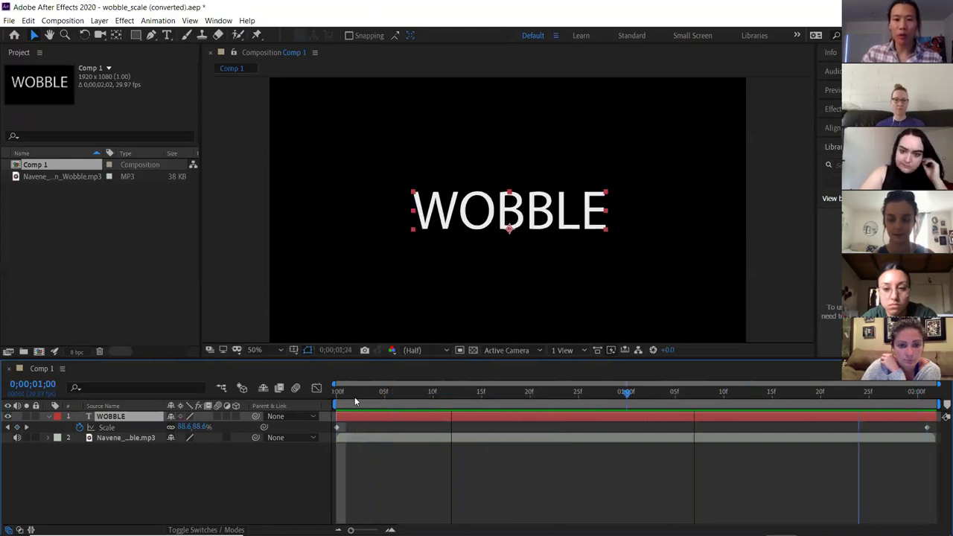
- Add trial Scale keyframes to the WOBBLE layer at 0;00;00;18 and 0;00;00;20, and delete both
left_click(514, 393)
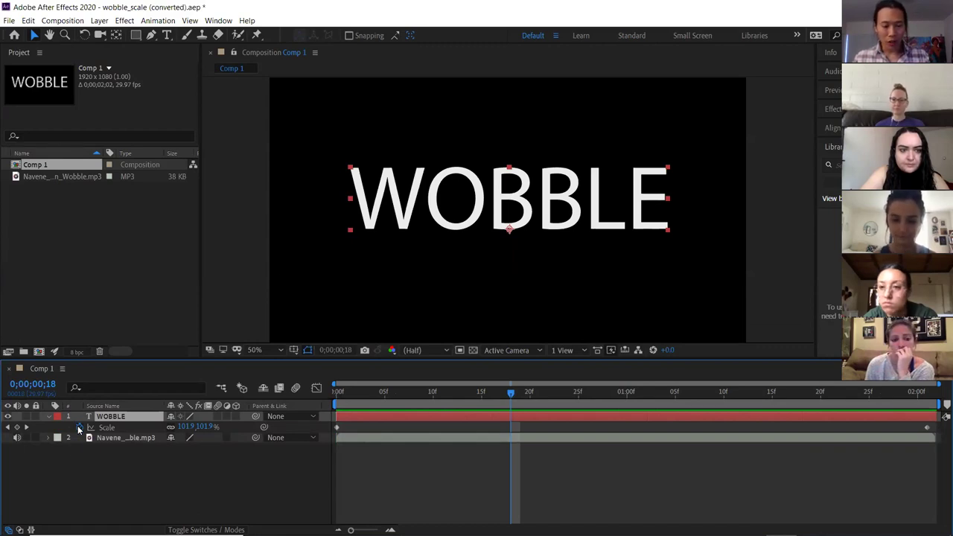
left_click(17, 427)
left_click(511, 427)
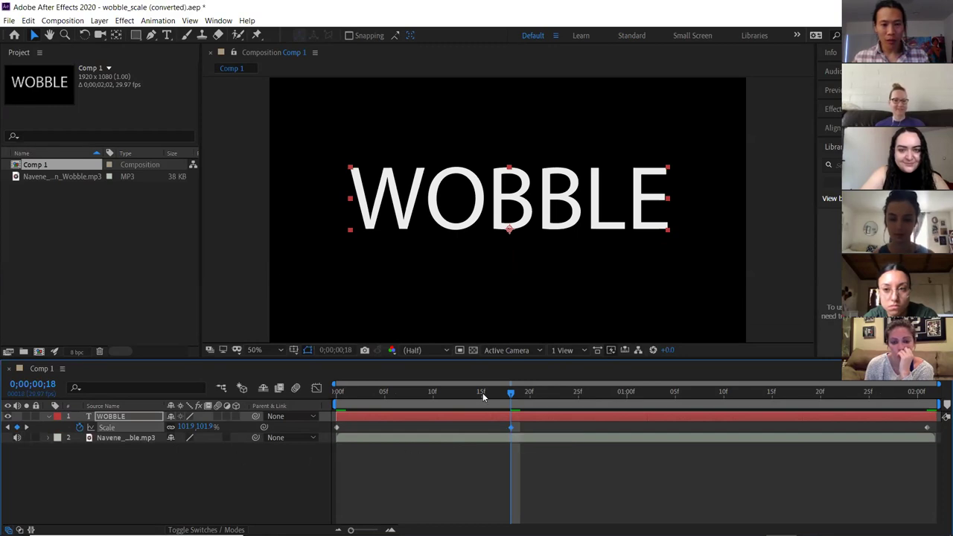
left_click(529, 392)
left_click(18, 428)
left_click_drag(493, 439, 543, 436)
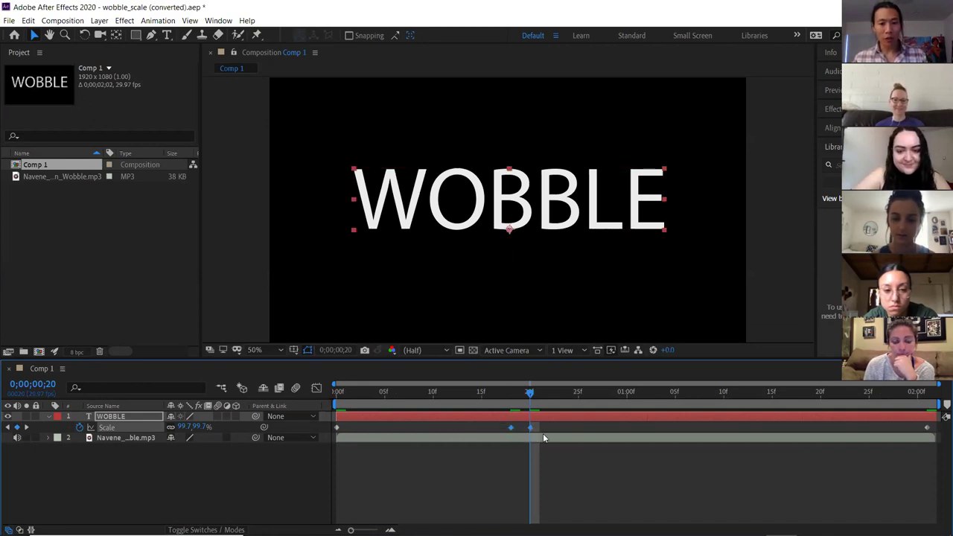
key("Delete")
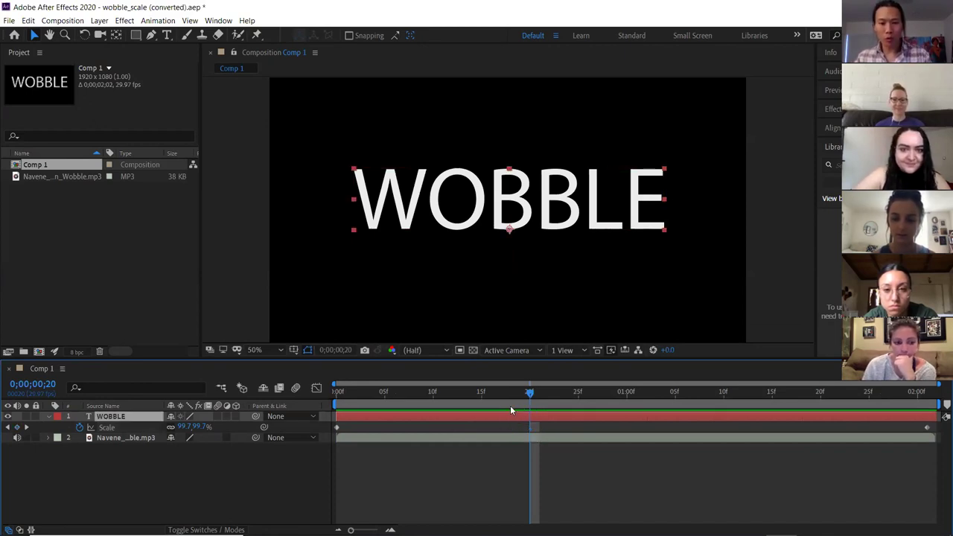
- Try turning off the WOBBLE layer's Scale stopwatch at 0;00;00;18, and undo the change
left_click(507, 394)
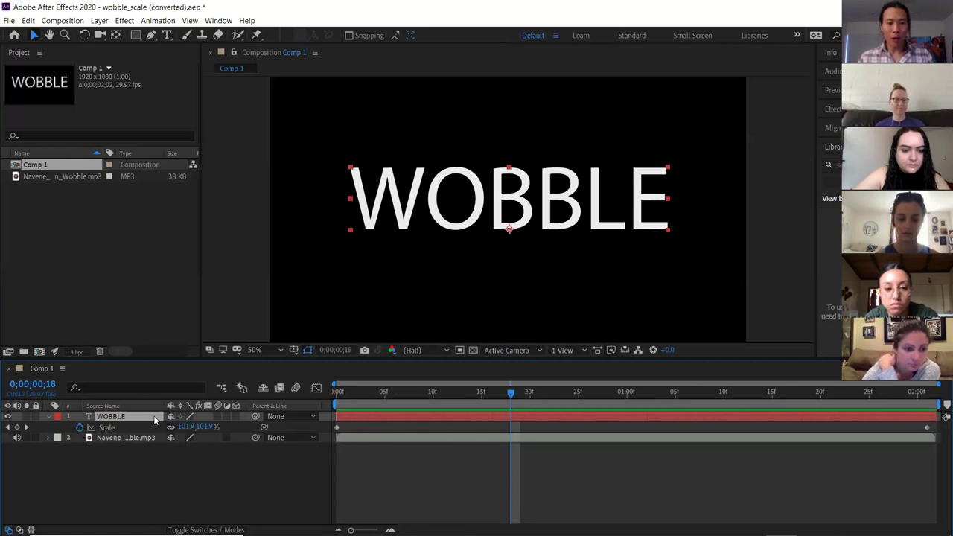
left_click(79, 427)
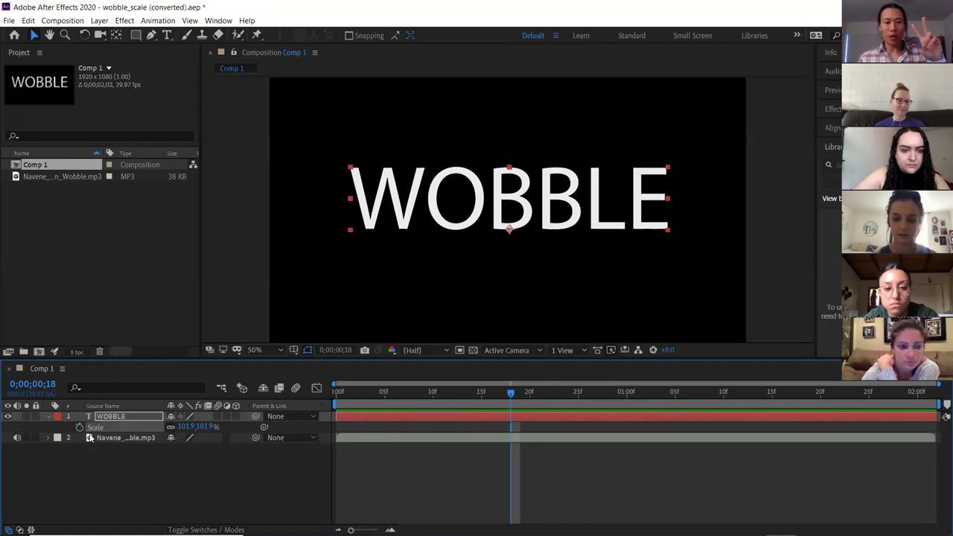
key("ctrl+z")
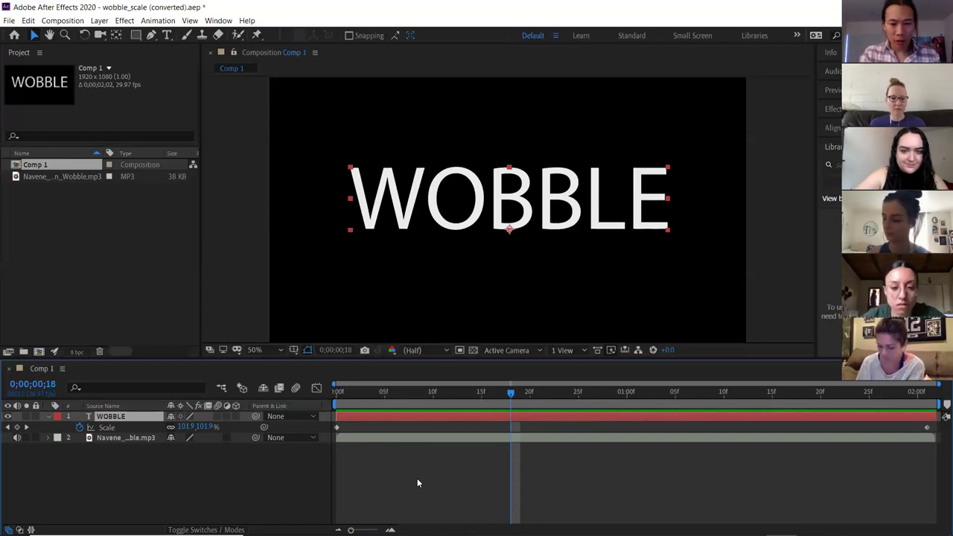
- Step back and forth frame by frame around 0;00;00;18 to examine the text's scale change, stopping at 0;00;00;17
key("Page_Up")
key("Page_Up")
key("Page_Down")
key("Page_Down")
key("Page_Down")
key("Page_Down")
key("Page_Down")
key("Page_Down")
key("Page_Up")
key("Page_Up")
key("Page_Up")
key("Page_Up")
key("Page_Up")
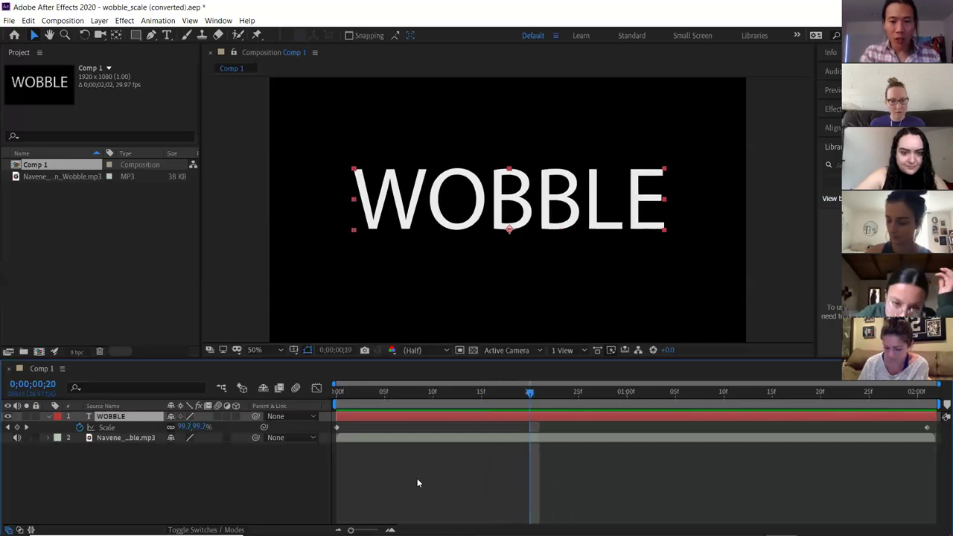
key("Page_Down")
key("Page_Down")
key("Page_Down")
key("Page_Down")
key("Page_Down")
key("Page_Down")
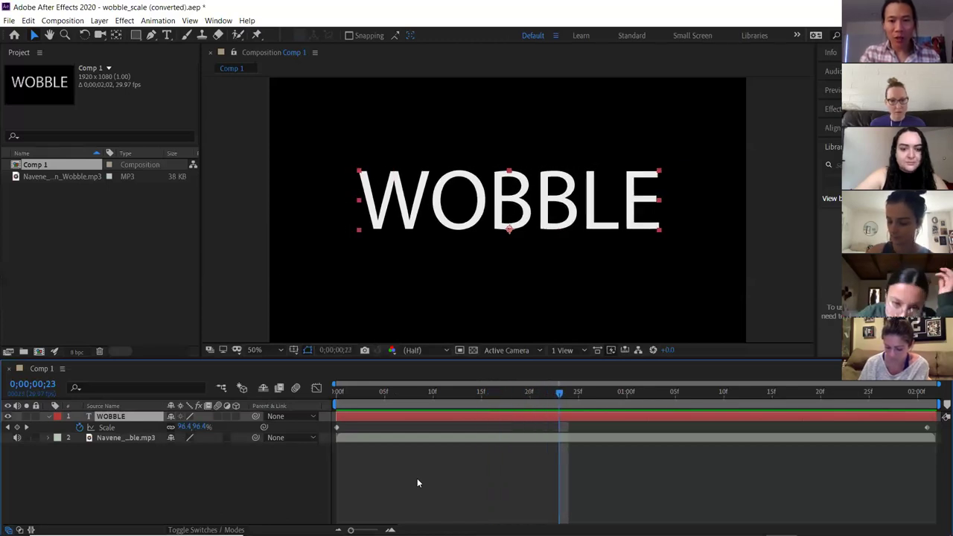
key("Page_Up")
key("Page_Up")
key("Page_Up")
key("Page_Up")
key("Page_Up")
key("Page_Down")
key("Page_Down")
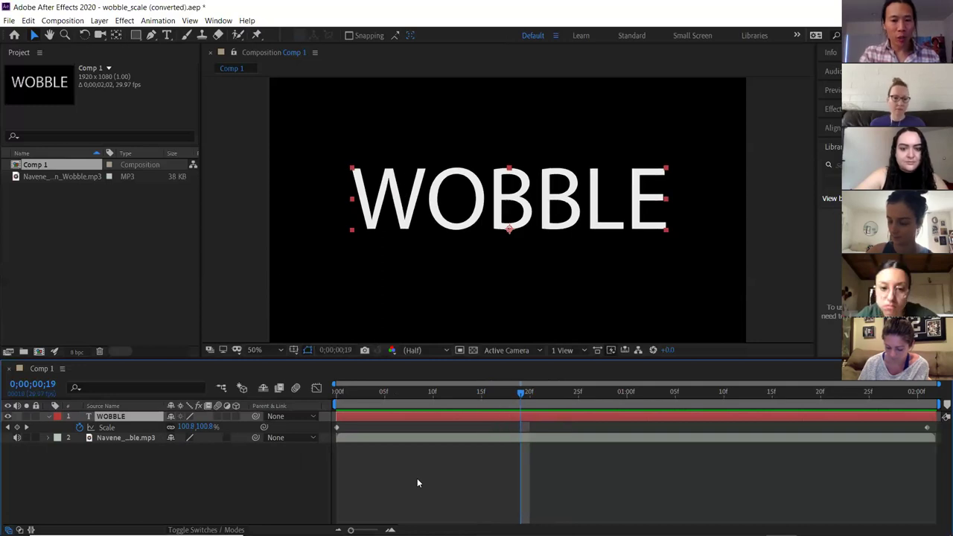
key("Page_Up")
key("Page_Up")
key("Page_Up")
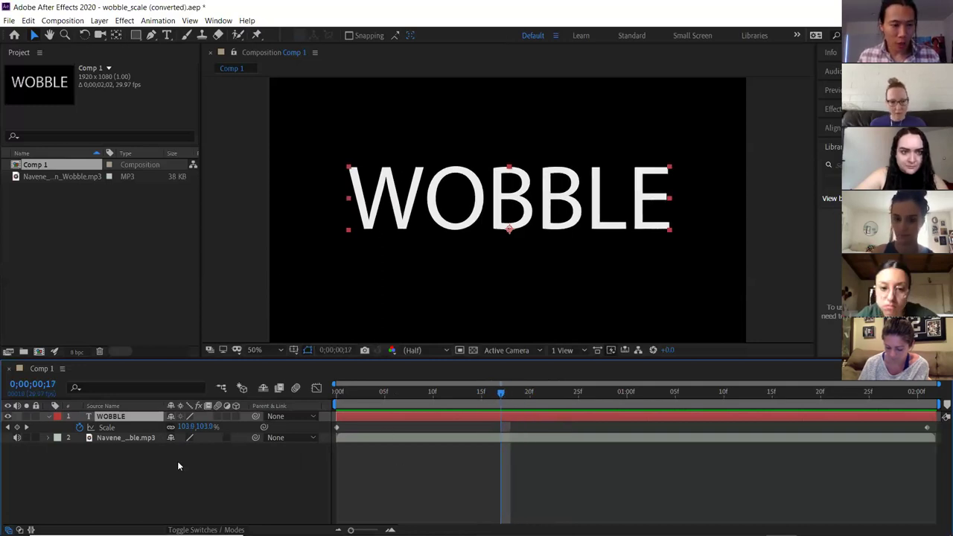
- Add Scale keyframes to the WOBBLE layer at 0;00;00;17 and 0;00;00;22, keeping the interpolated scale
left_click(18, 430)
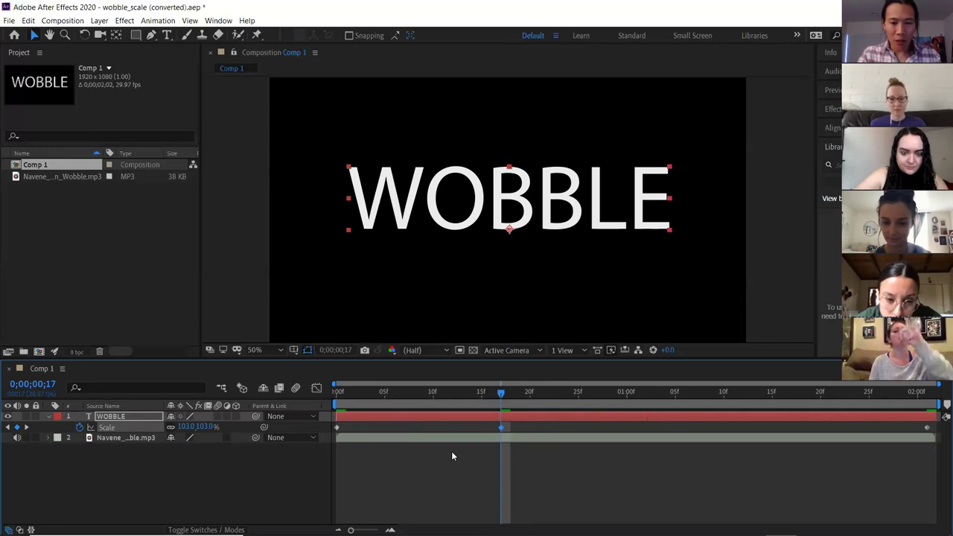
key("Page_Down")
key("Page_Down")
key("Page_Down")
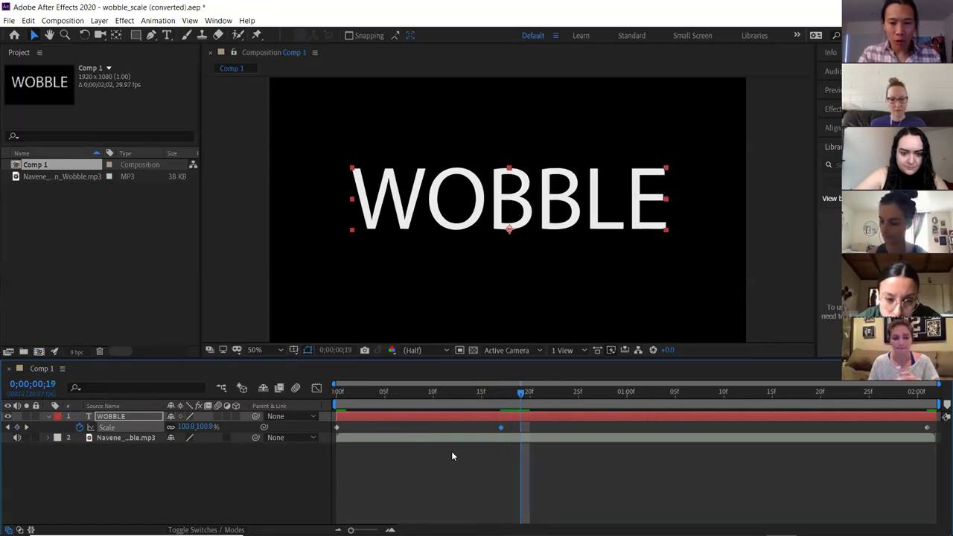
key("Page_Down")
key("Page_Down")
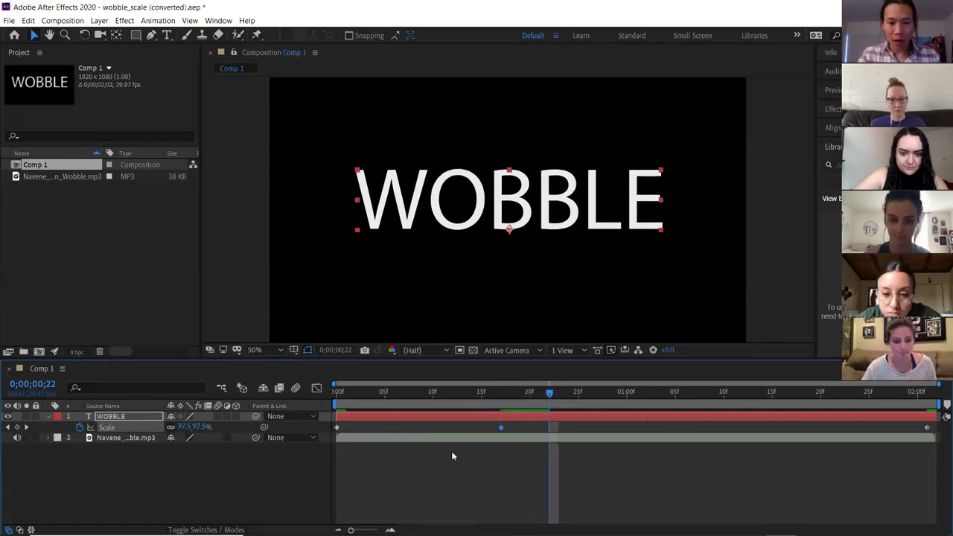
left_click(17, 427)
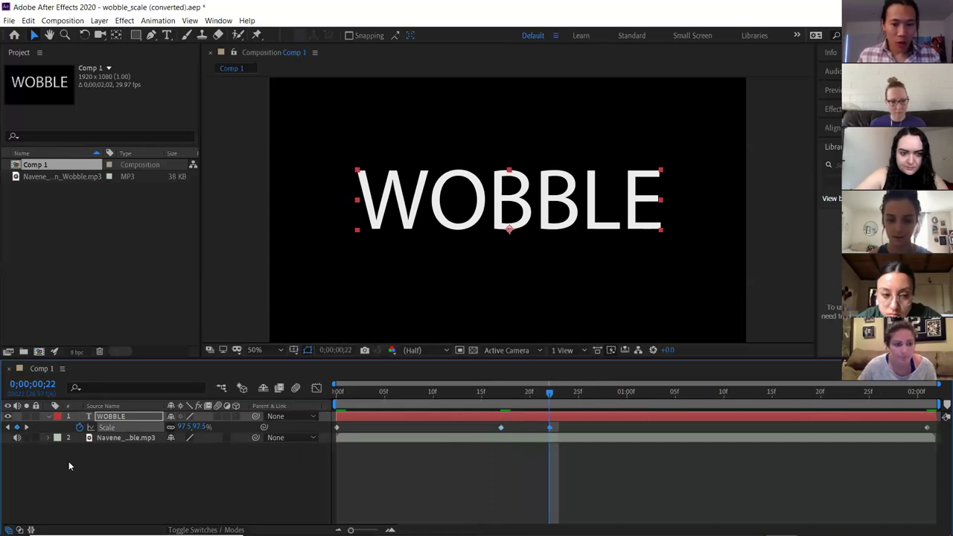
- Add a Scale keyframe to the WOBBLE layer five frames further on, at 0;00;00;27
key("Page_Down")
key("Page_Down")
key("Page_Down")
key("Page_Down")
key("Page_Down")
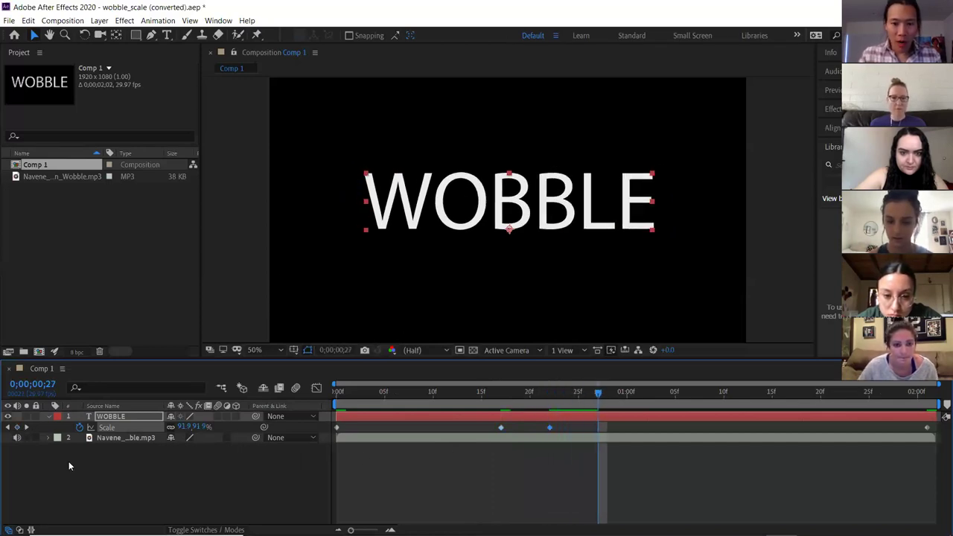
left_click(17, 427)
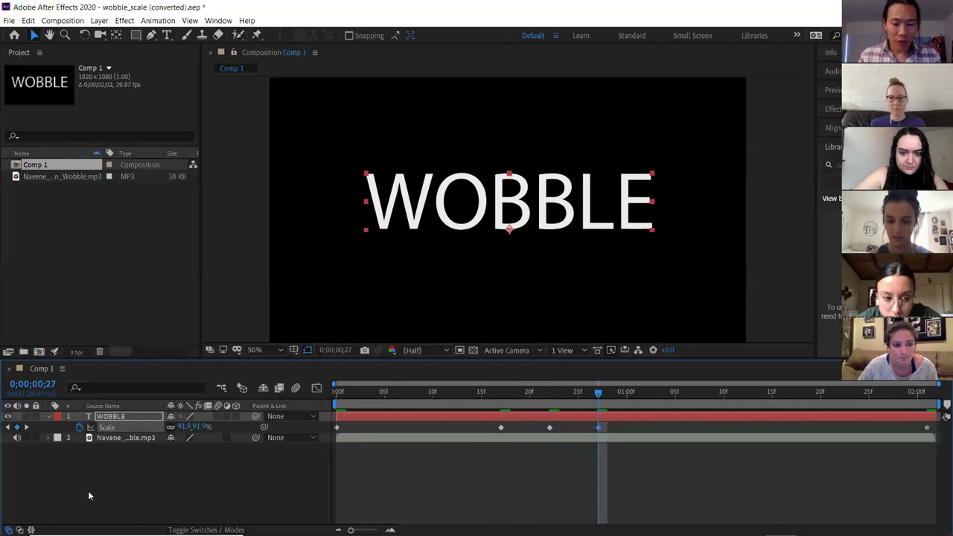
- Add a Scale keyframe to the WOBBLE layer at 0;00;01;02
key("Page_Down")
key("Page_Down")
key("Page_Down")
key("Page_Down")
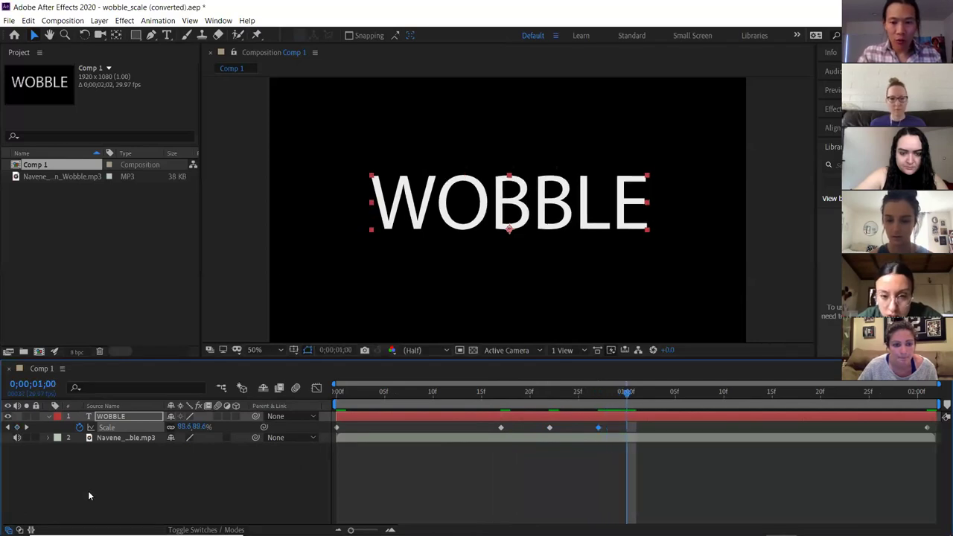
key("Page_Down")
left_click(17, 427)
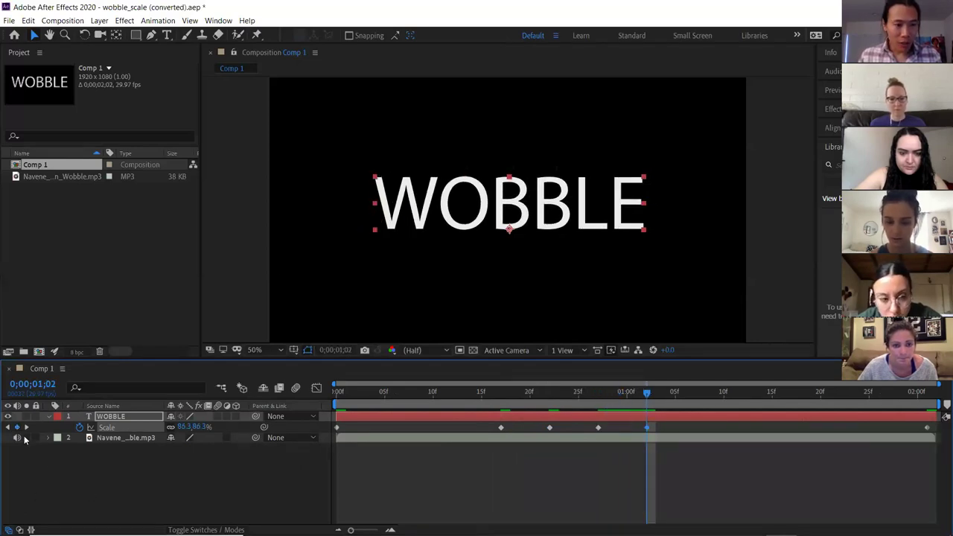
- Add a Scale keyframe to the WOBBLE layer at 0;00;01;07
key("Page_Down")
key("Page_Down")
key("Page_Down")
key("Page_Down")
key("Page_Down")
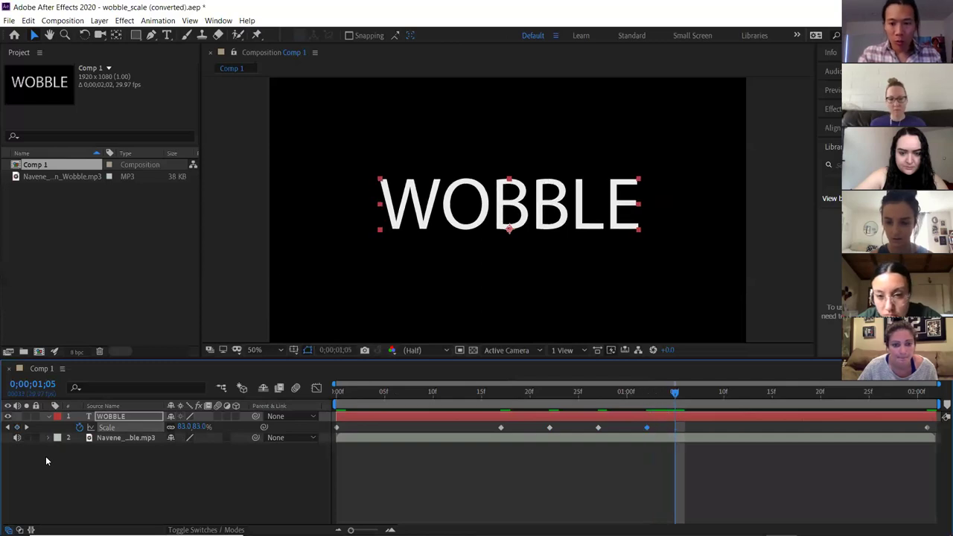
left_click(17, 427)
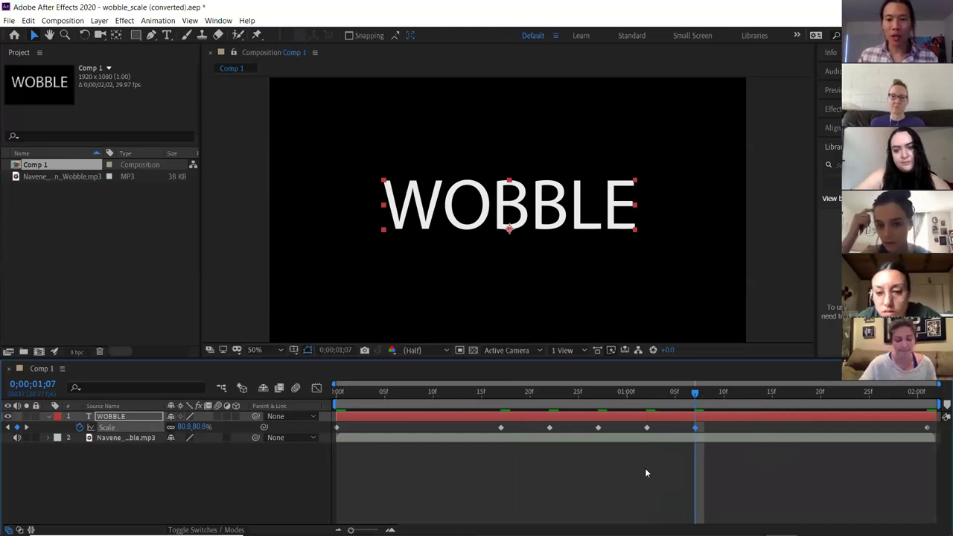
- Play the composition from the first frame to check how the text scales with the added keyframes
left_click(501, 400)
left_click(339, 396)
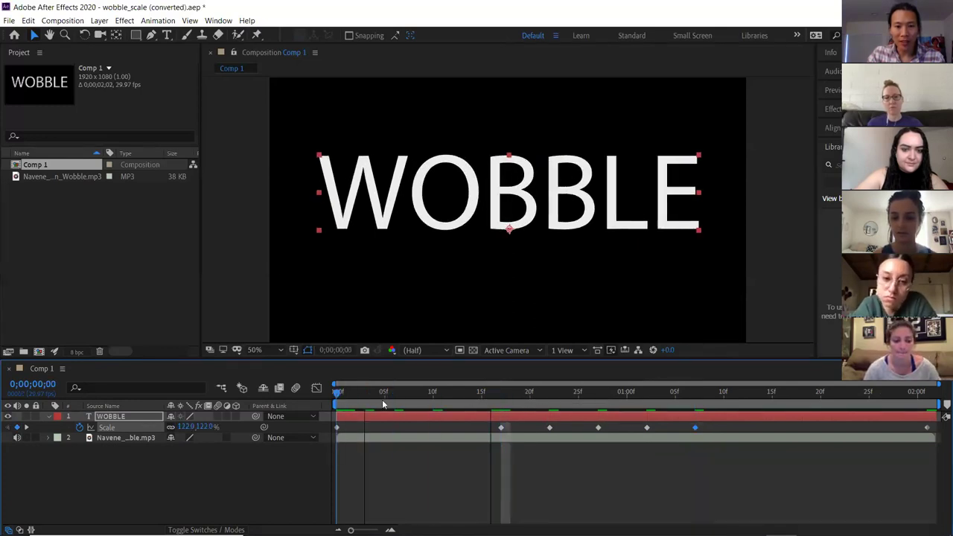
key("space")
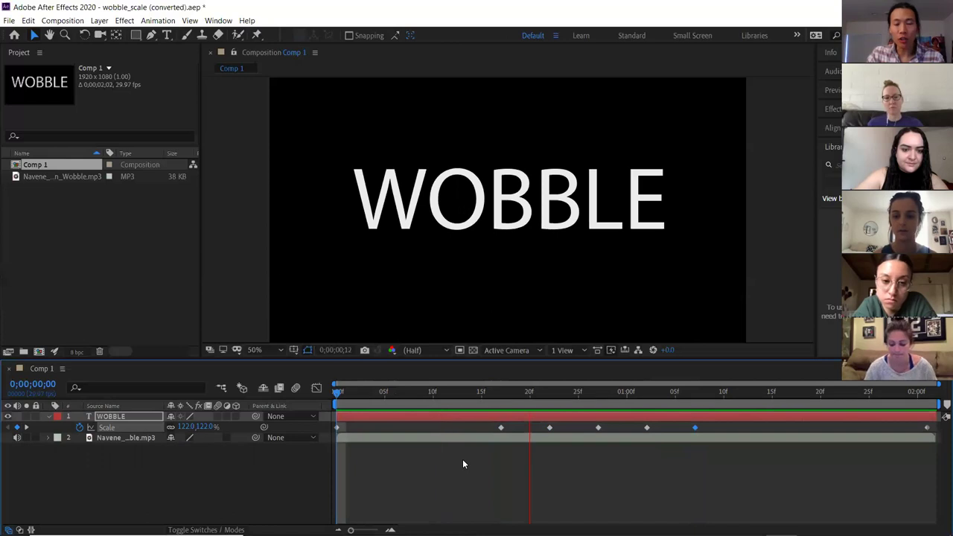
key("space")
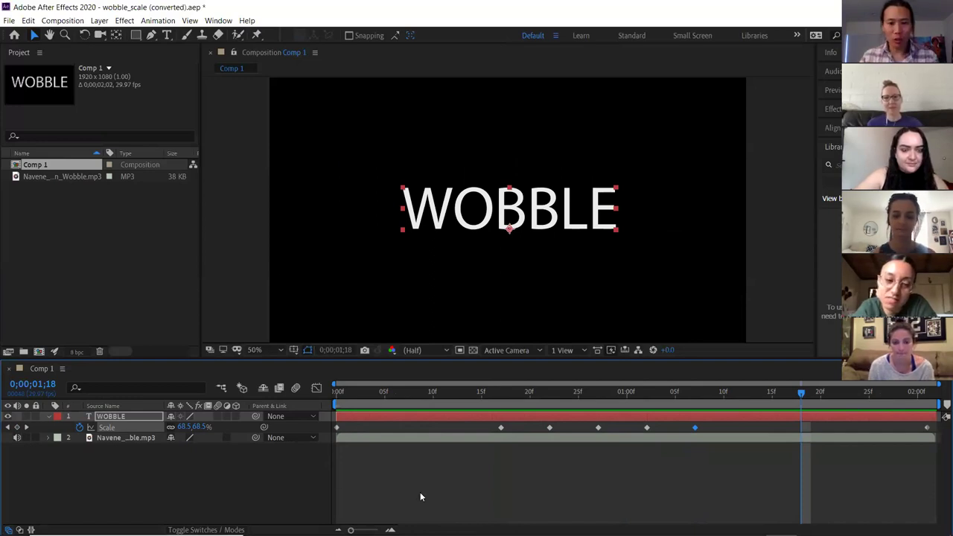
- Raise the WOBBLE layer's Scale to about 112.2% at 0;00;00;16, one frame before the second keyframe
left_click_drag(467, 392, 471, 395)
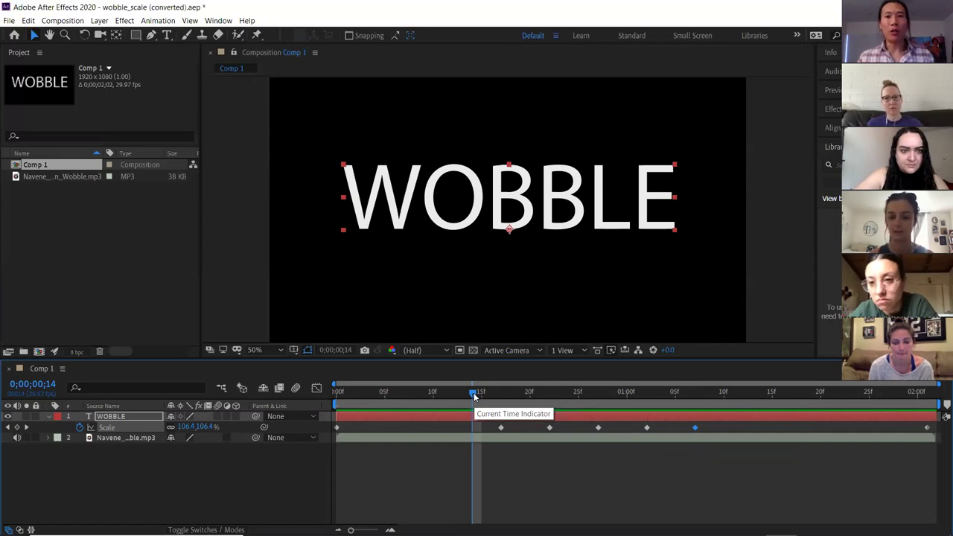
mouse_move(475, 396)
left_mouse_down()
mouse_move(522, 400)
mouse_move(484, 404)
left_mouse_up()
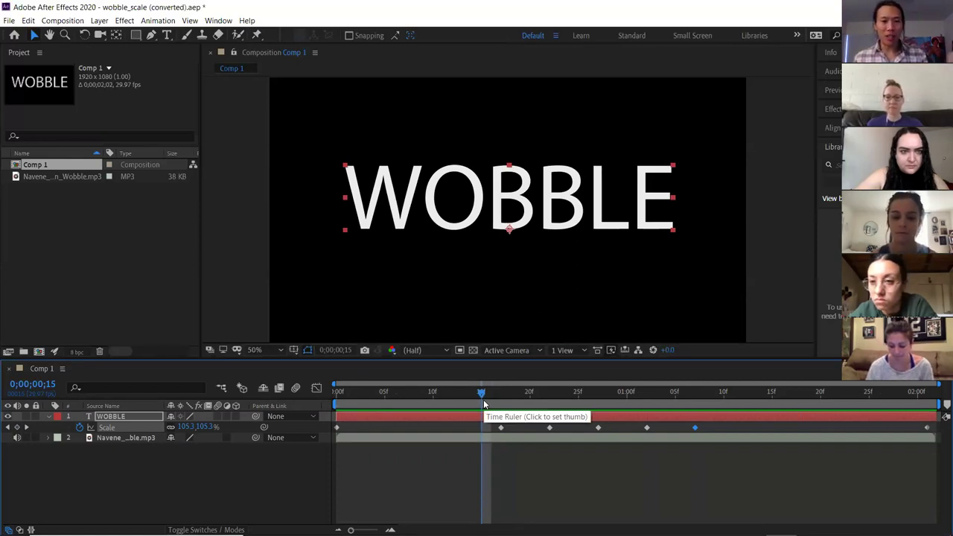
mouse_move(484, 398)
left_mouse_down()
mouse_move(502, 404)
mouse_move(493, 404)
left_mouse_up()
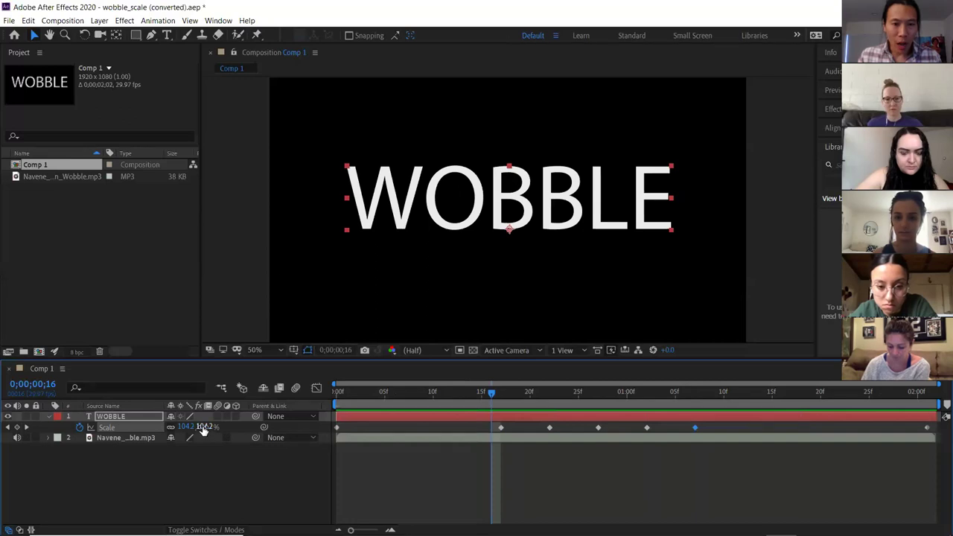
left_click_drag(186, 427, 206, 427)
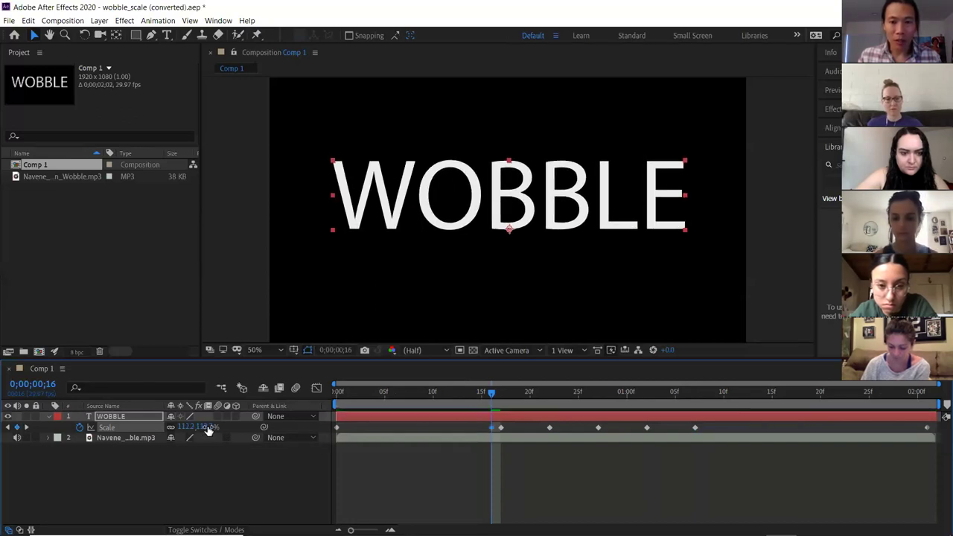
- Enlarge the WOBBLE text with a Scale keyframe at 0;00;00;21 and another of 108% at 0;00;00;26
left_click_drag(491, 395, 531, 400)
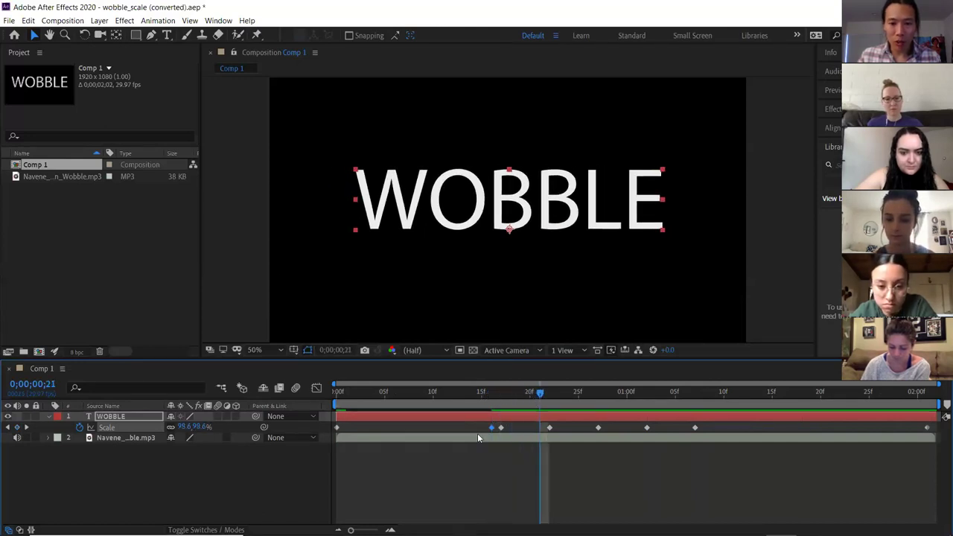
left_click_drag(198, 427, 213, 426)
left_click_drag(558, 396, 584, 395)
left_click_drag(200, 427, 210, 426)
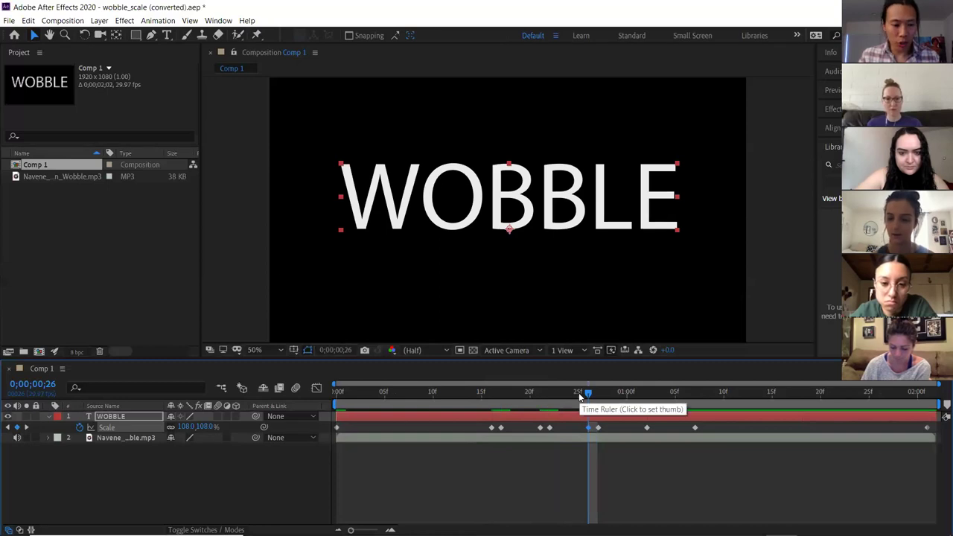
- Enlarge the WOBBLE text with a Scale keyframe at 0;00;01;01, one frame before the existing keyframe
key("Page_Down")
key("Page_Down")
key("Page_Down")
key("Page_Down")
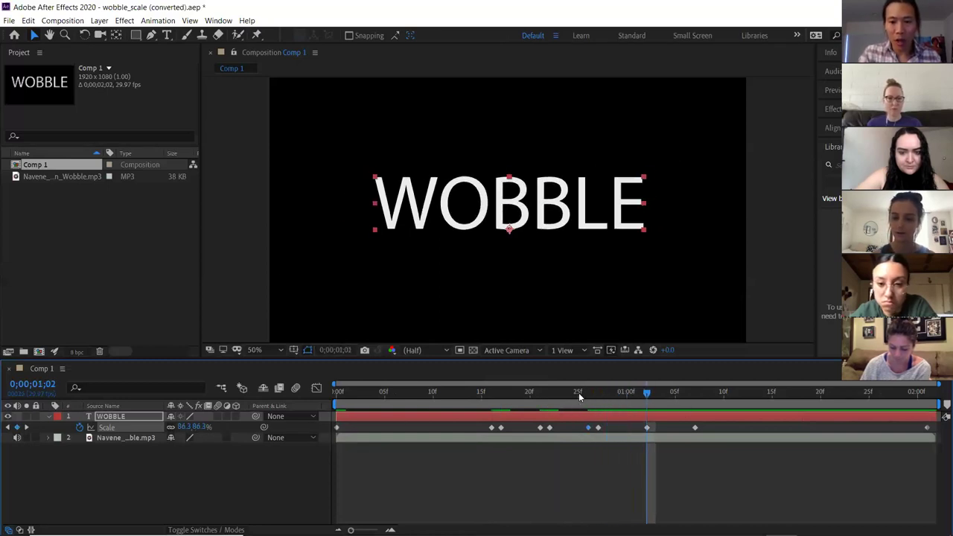
key("Page_Down")
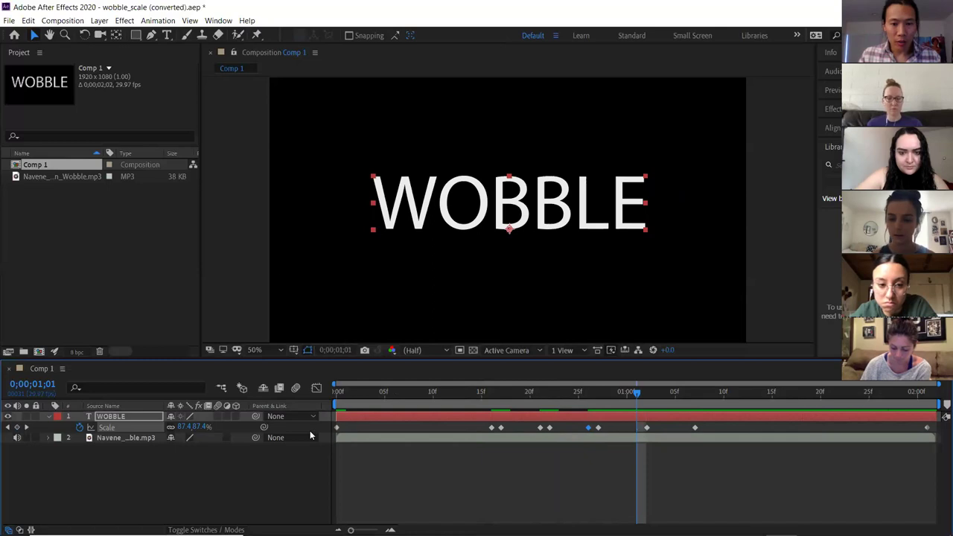
left_click_drag(203, 426, 424, 453)
- Raise the WOBBLE layer's Scale to 108.9% at 0;00;01;06
key("Page_Down")
key("Page_Down")
key("Page_Down")
key("Page_Down")
key("Page_Down")
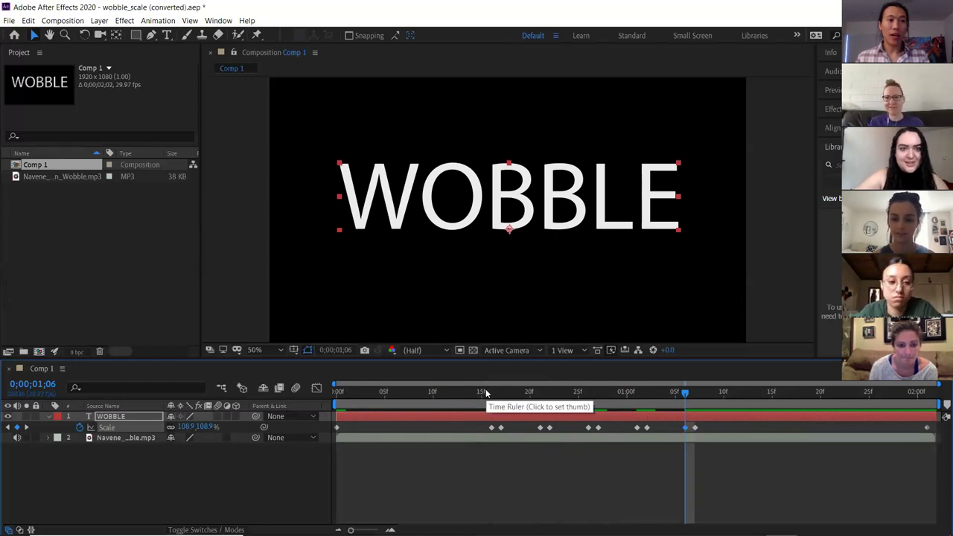
- Preview the wobbling text from the first frame to check the alternating scale keyframes
left_click(443, 392)
key("Home")
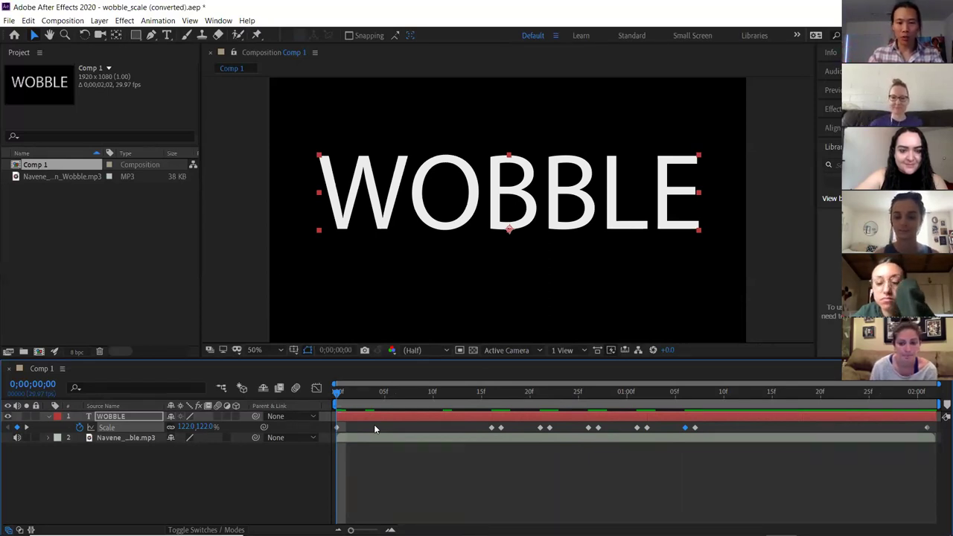
key("space")
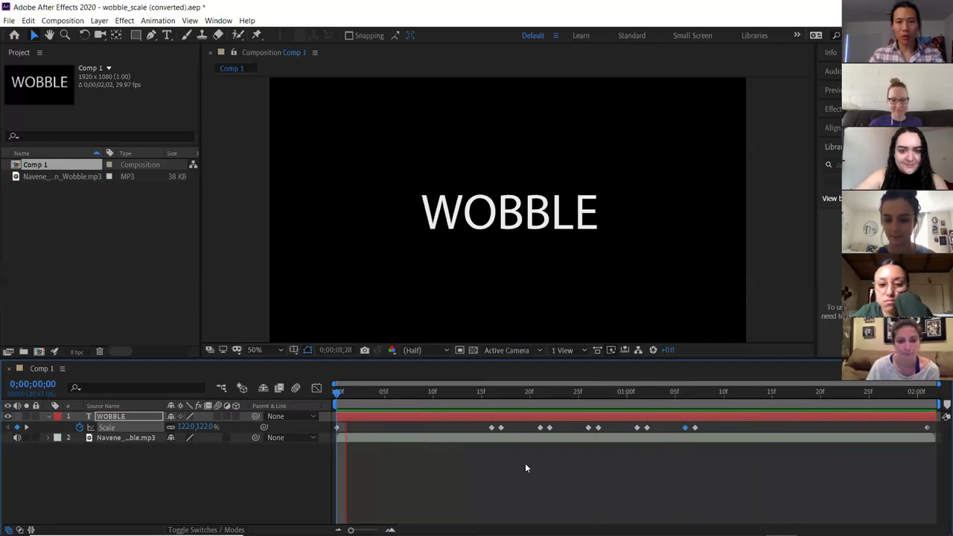
key("space")
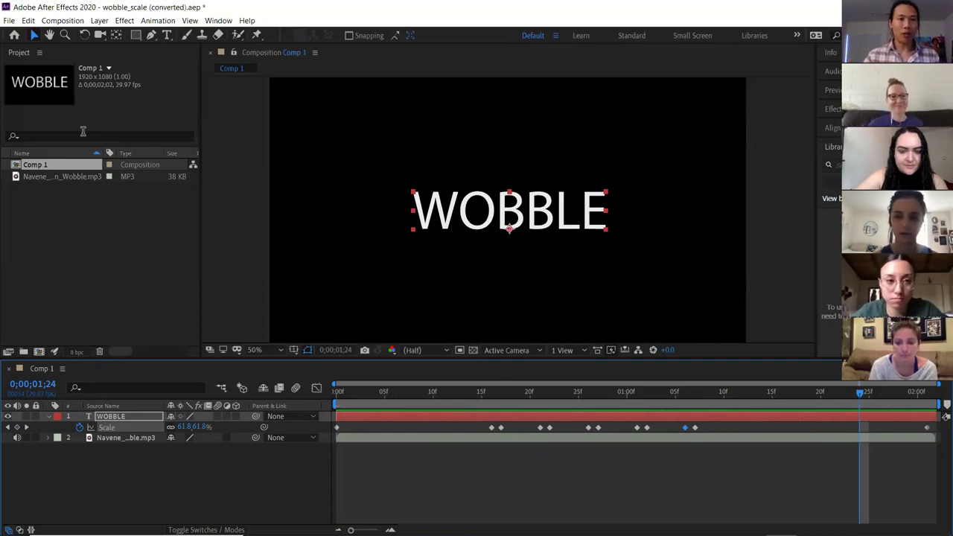
- Reopen the original wobble_scale project without saving the changes, and dismiss the conversion and font notices
left_click(9, 20)
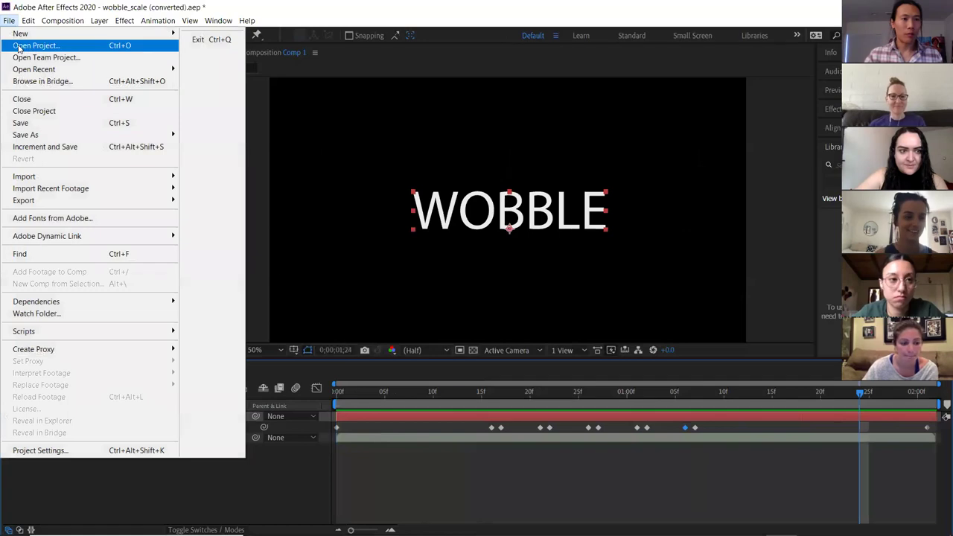
left_click(33, 44)
left_click(498, 290)
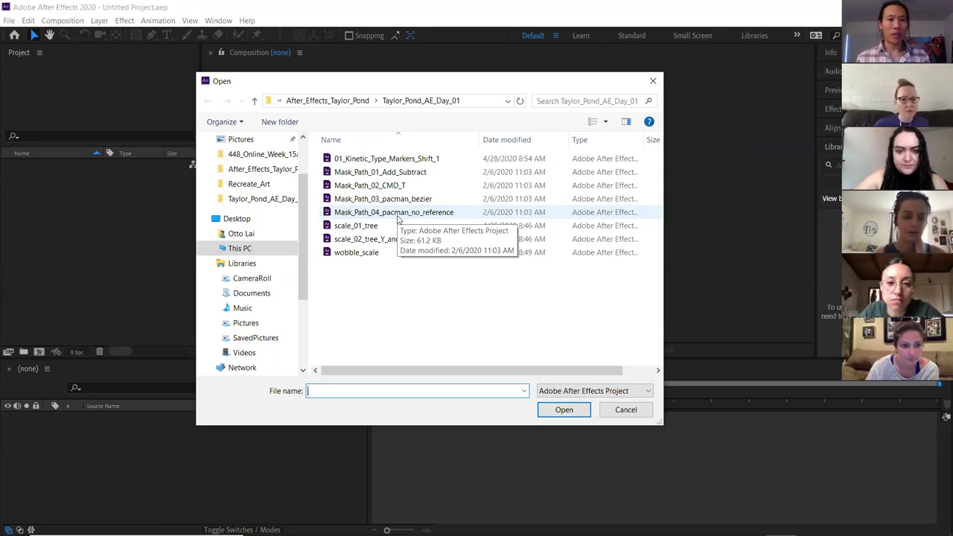
left_click(371, 253)
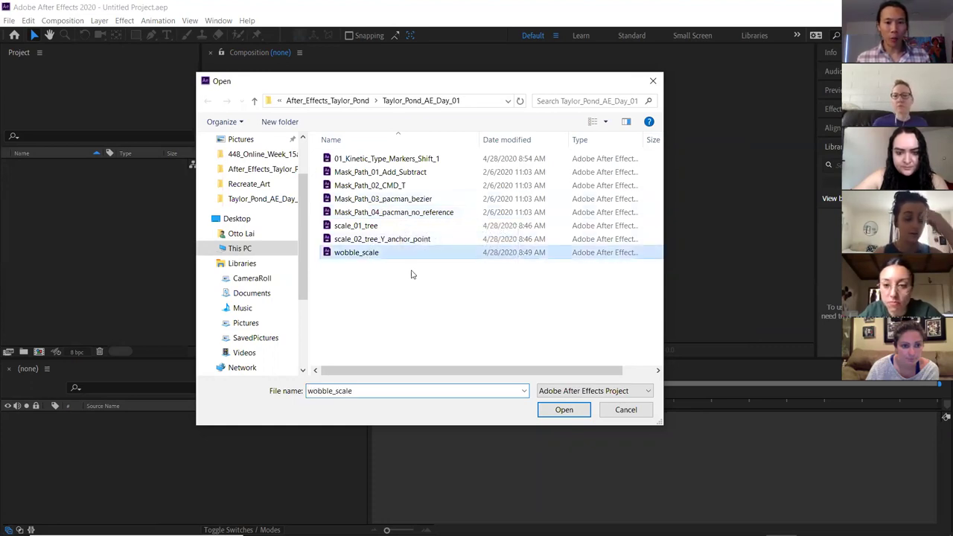
left_click(563, 410)
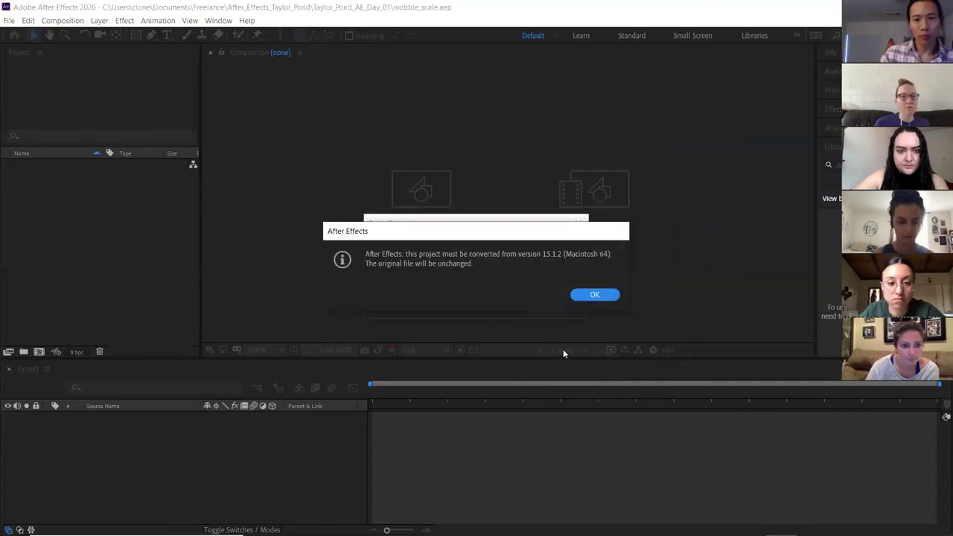
left_click(603, 296)
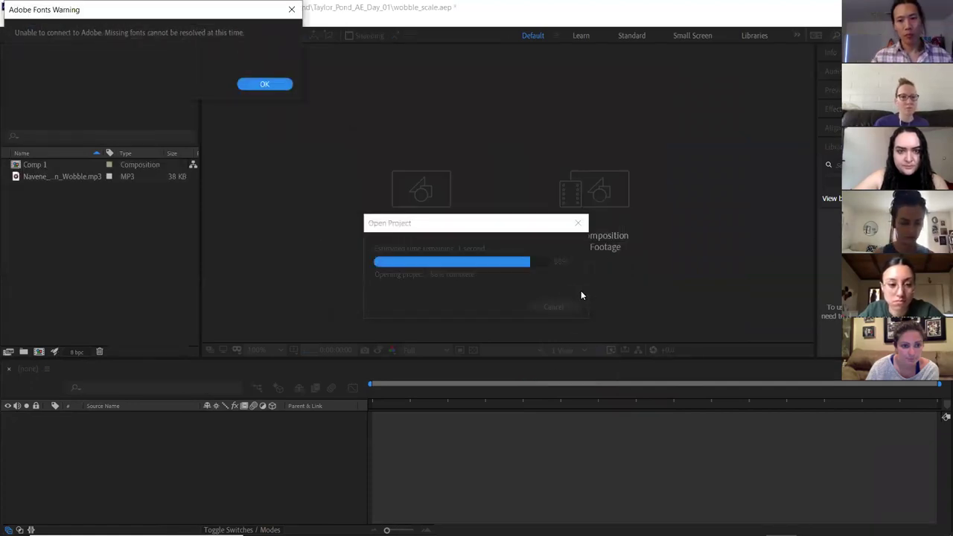
left_click(268, 85)
left_click(336, 243)
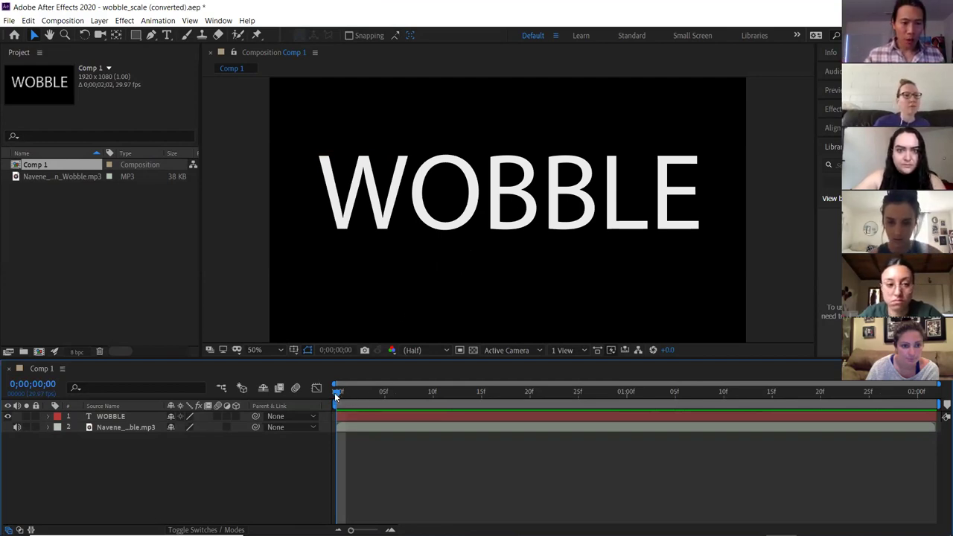
- Reveal the WOBBLE layer's Scale property and mute the MP3 audio layer
left_click(116, 418)
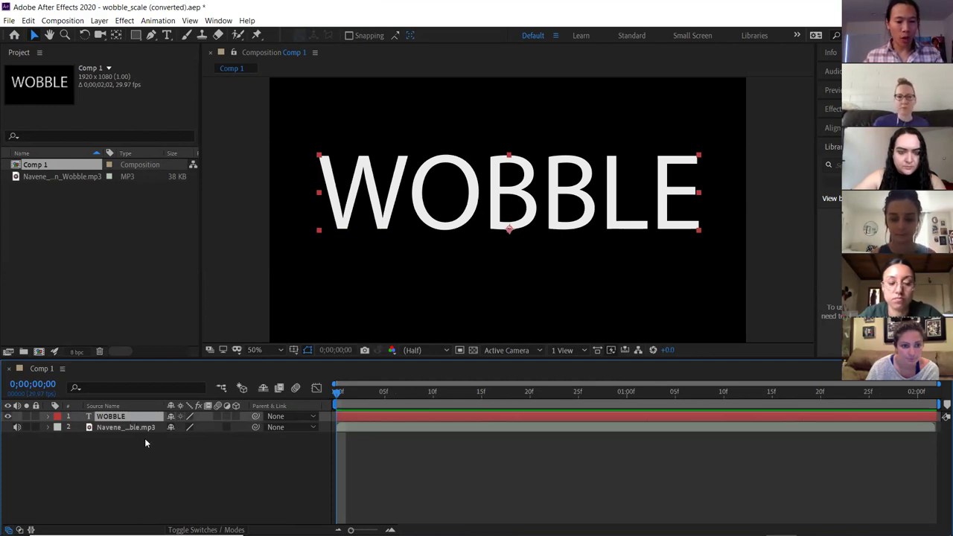
key("s")
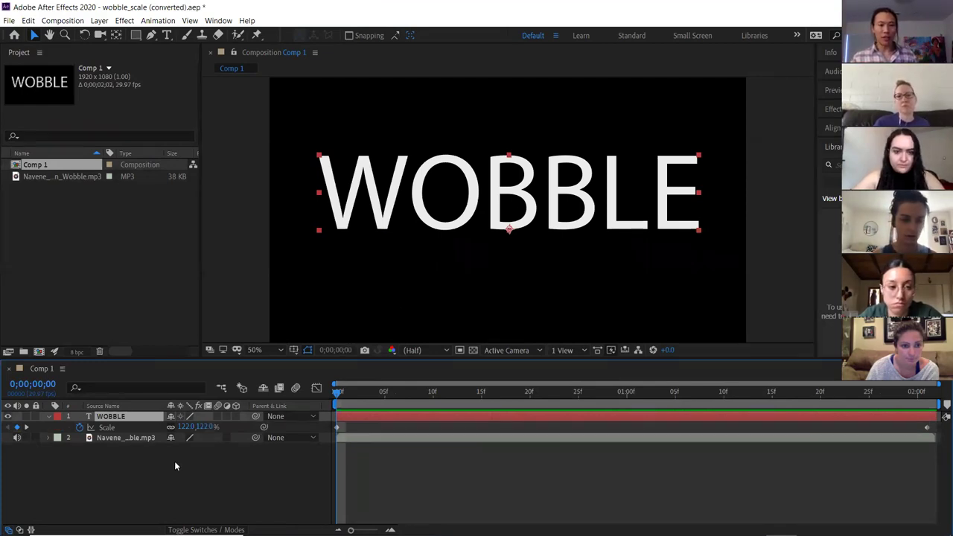
left_click(17, 438)
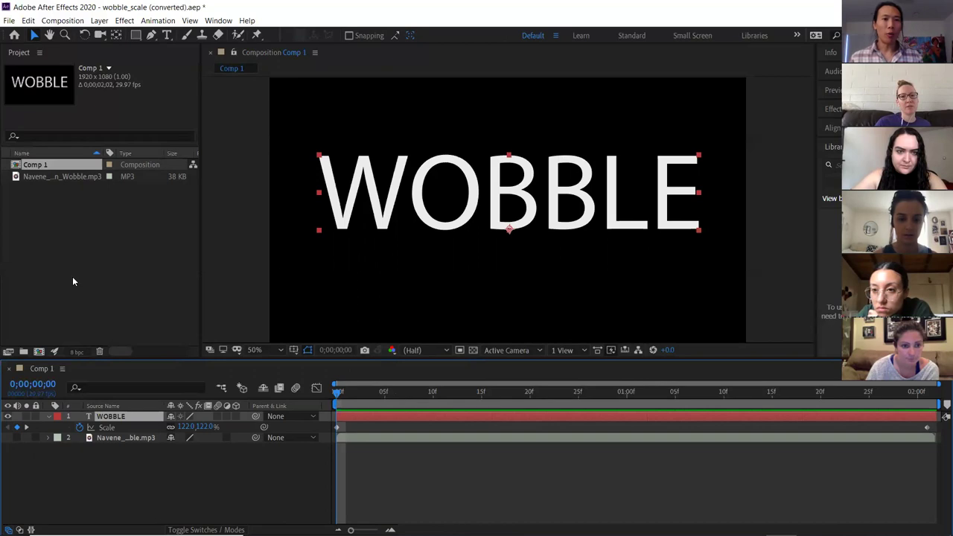
- Switch to the Animation workspace and back to Default, and look at the option for resetting Default to its saved layout
left_click(215, 21)
mouse_move(225, 36)
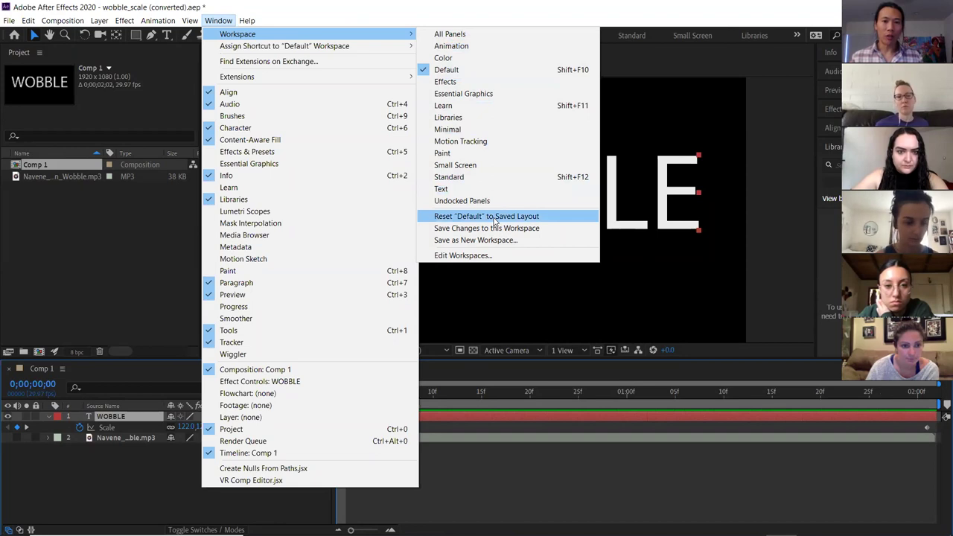
left_click(465, 50)
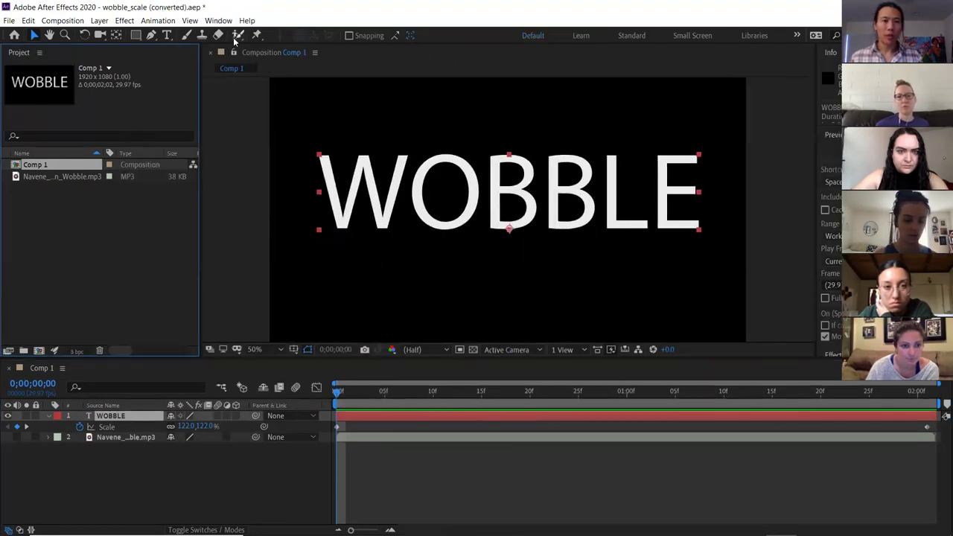
left_click(218, 20)
mouse_move(401, 39)
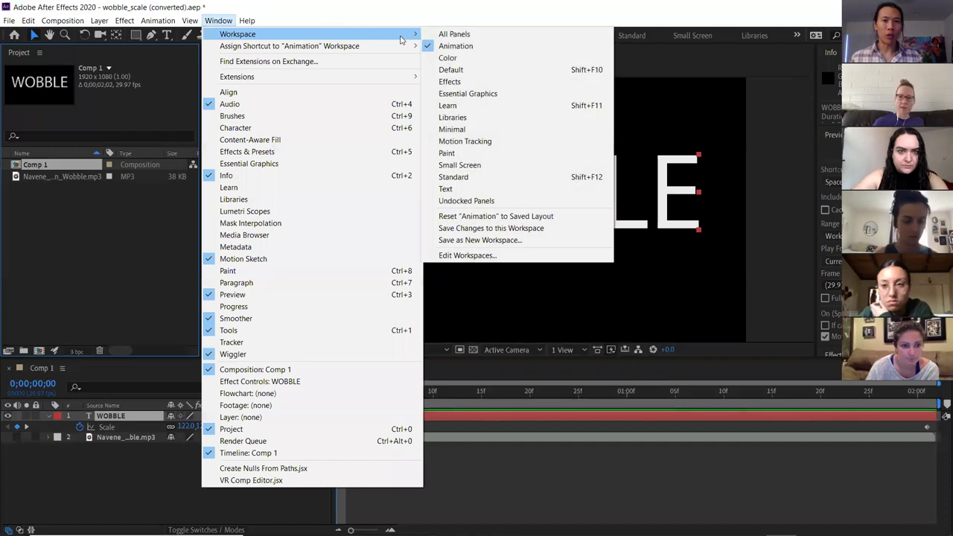
left_click(449, 58)
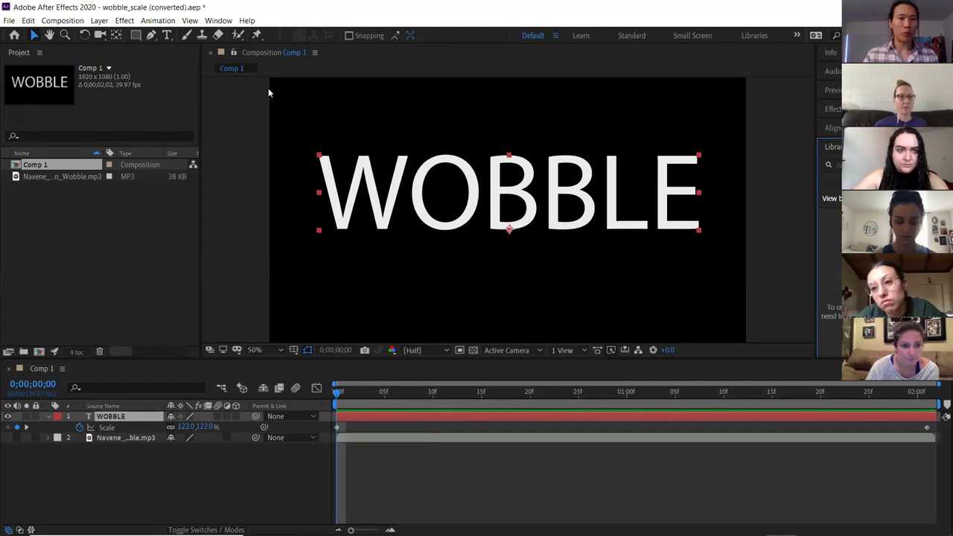
left_click(218, 20)
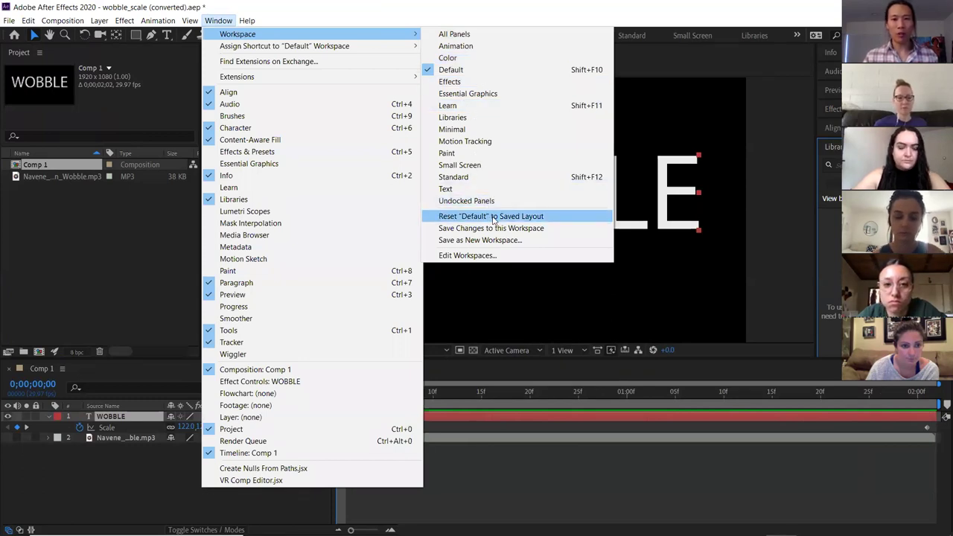
left_click(266, 25)
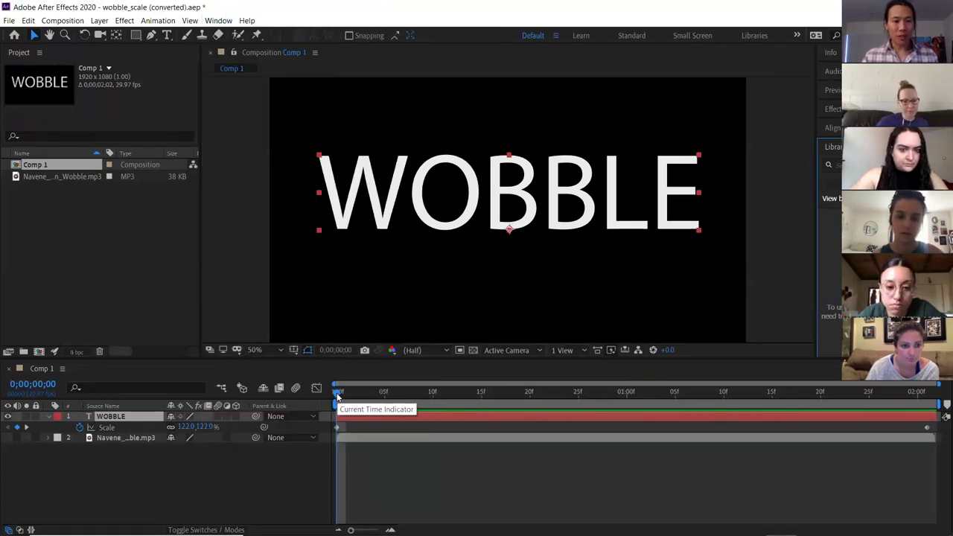
- Preview the WOBBLE text's scale animation and park the playhead at 0;00;00;21
left_click_drag(338, 390, 436, 380)
key("space")
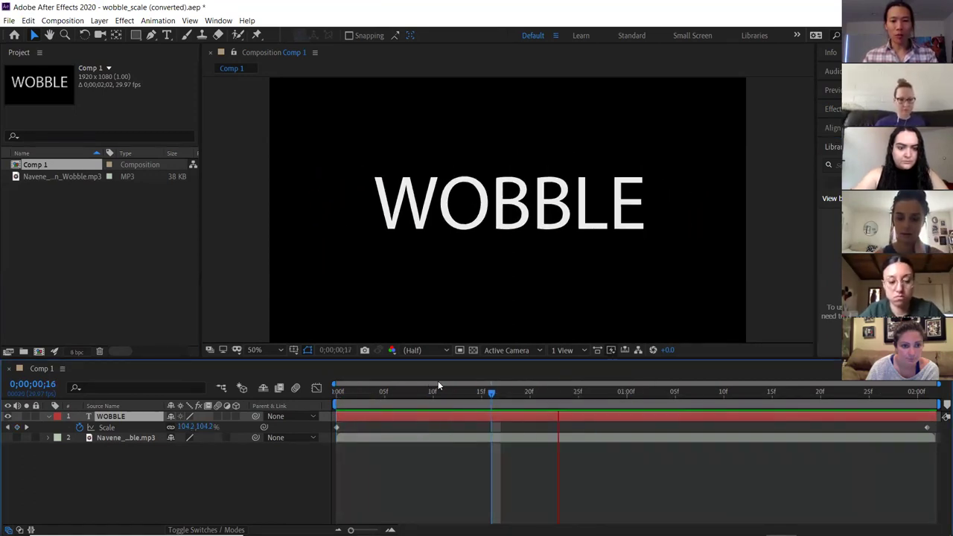
key("space")
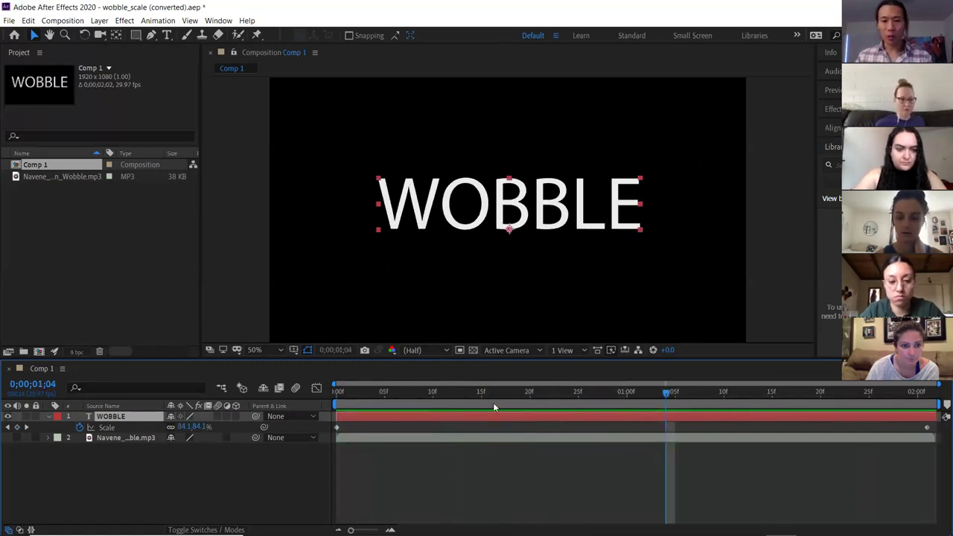
mouse_move(551, 389)
left_mouse_down()
mouse_move(484, 395)
mouse_move(537, 398)
left_mouse_up()
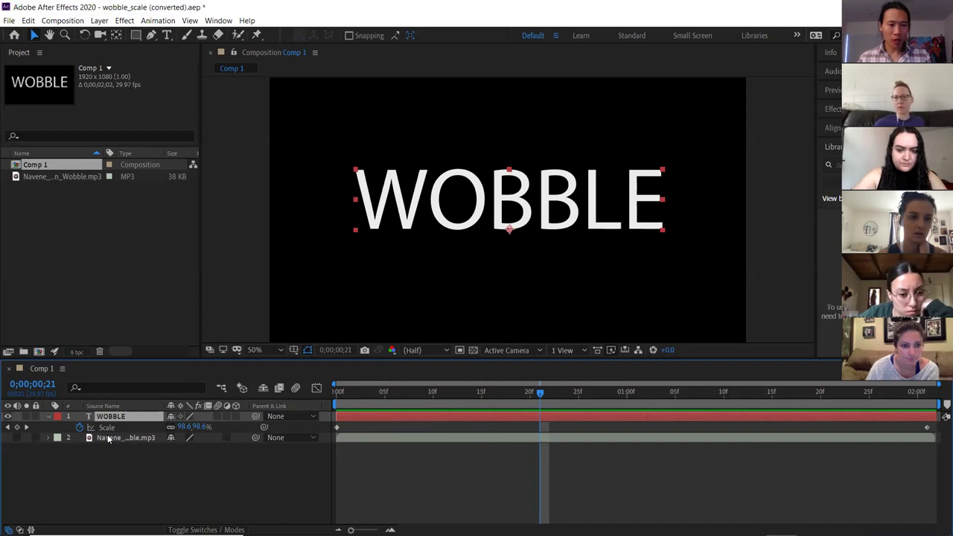
- Reveal the MP3 layer's audio waveform and turn the layer's sound back on
left_click(48, 438)
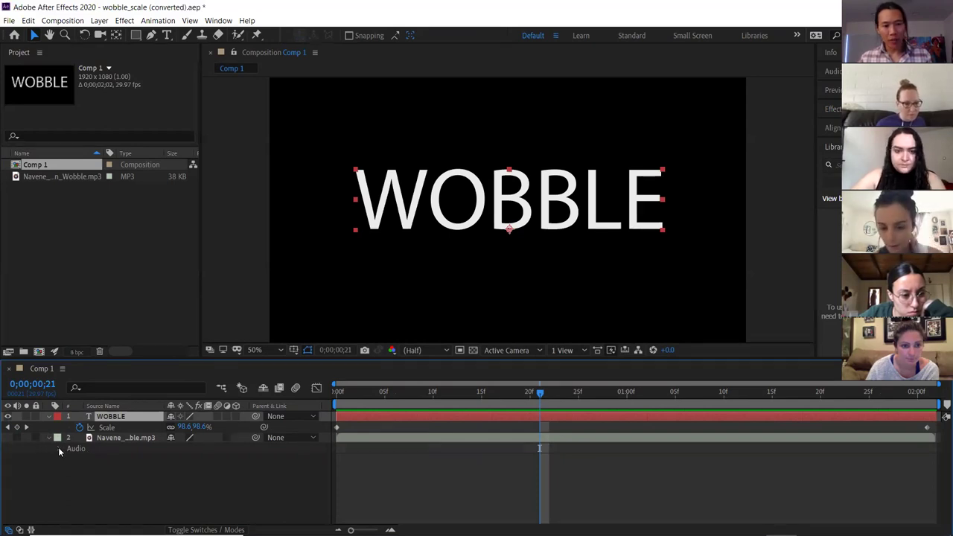
left_click(60, 449)
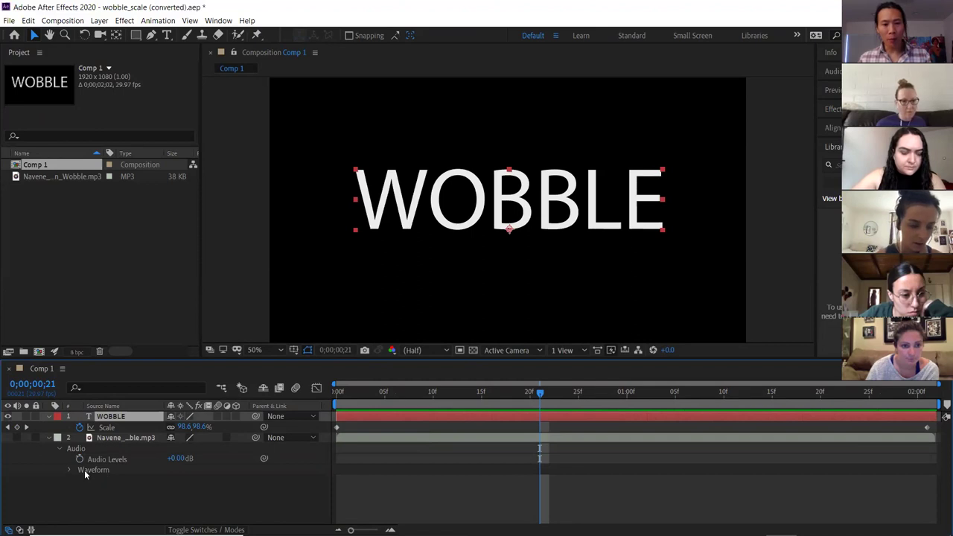
left_click(70, 469)
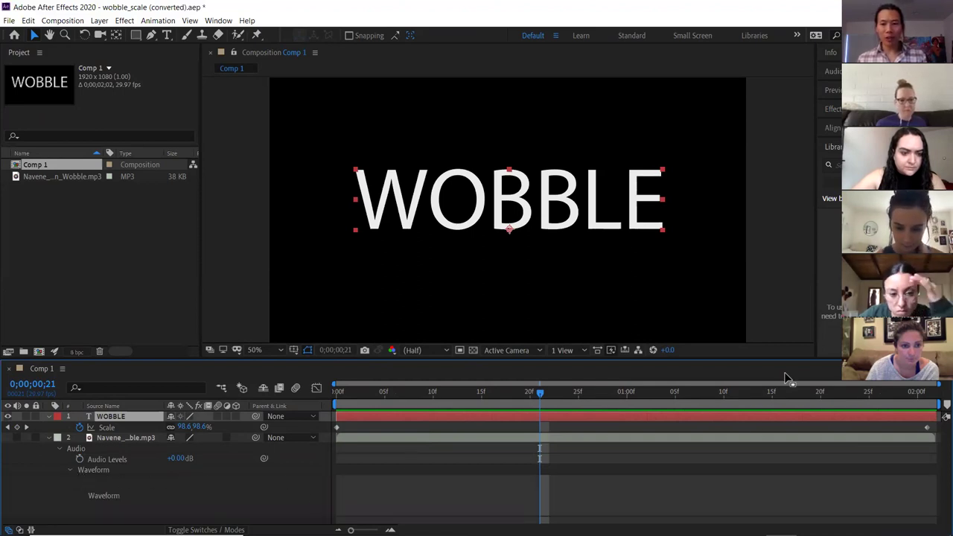
left_click(17, 437)
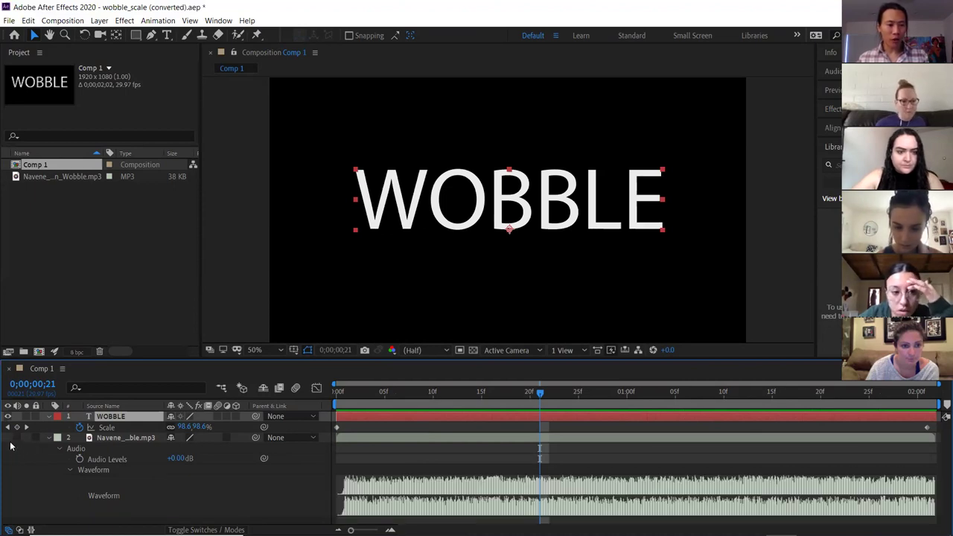
left_click(17, 437)
left_click(18, 438)
left_click(17, 437)
left_click(16, 438)
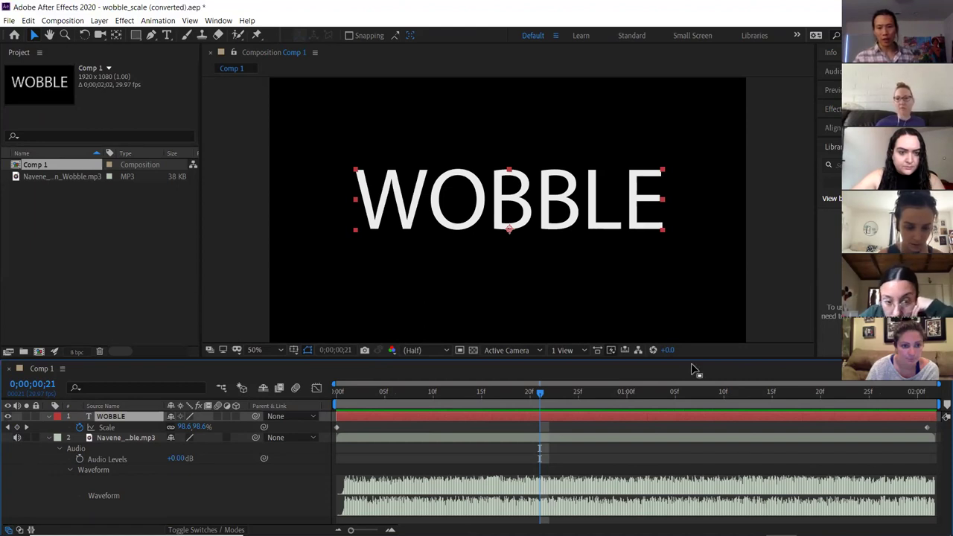
- Make the timeline area taller and widen its Source Name column
left_click_drag(692, 349, 689, 333)
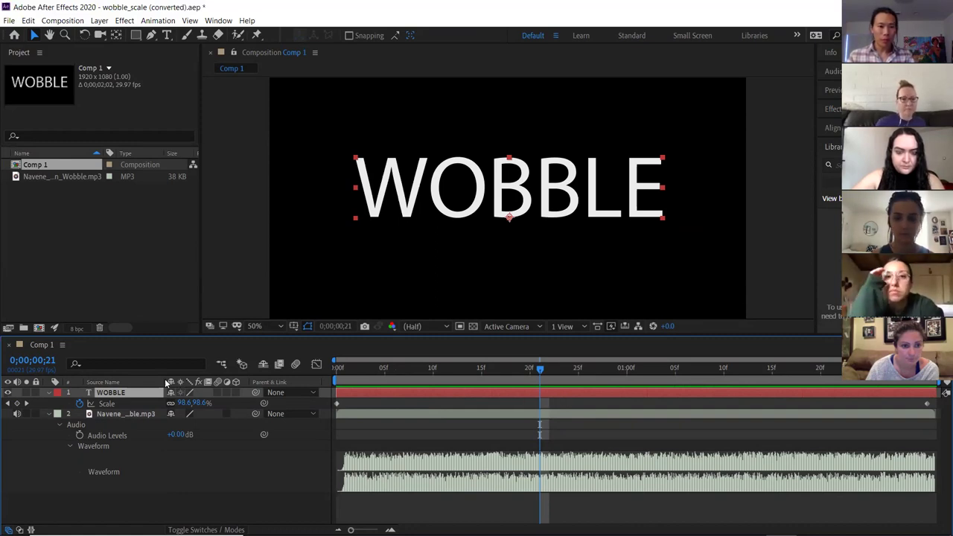
mouse_move(161, 381)
left_mouse_down()
mouse_move(214, 382)
mouse_move(169, 393)
left_mouse_up()
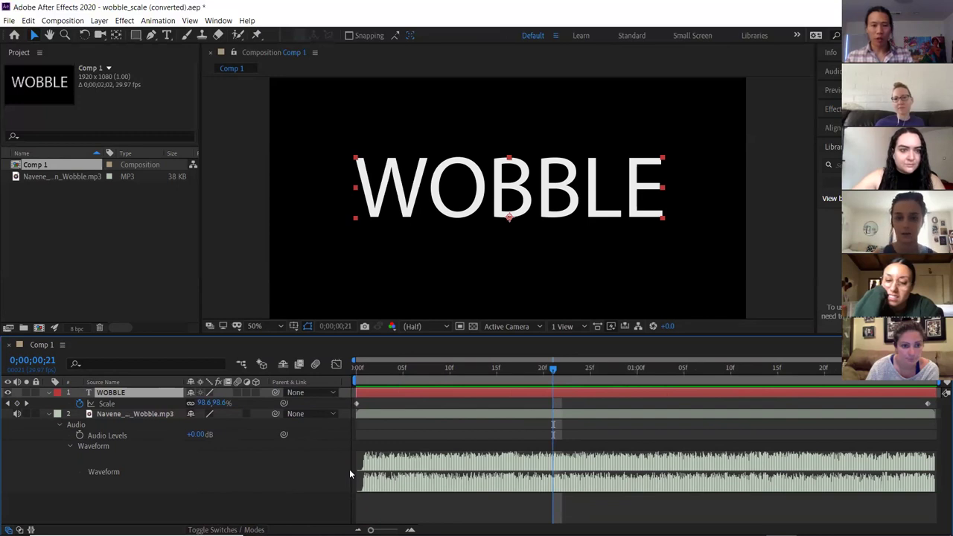
- Add a Scale keyframe to the WOBBLE layer at 0;00;00;19
left_click(573, 367)
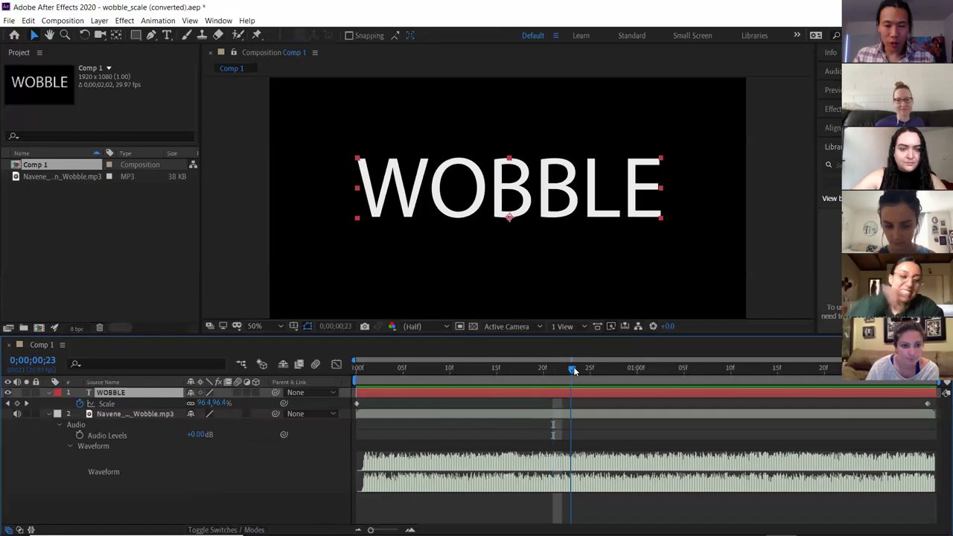
left_click(562, 368)
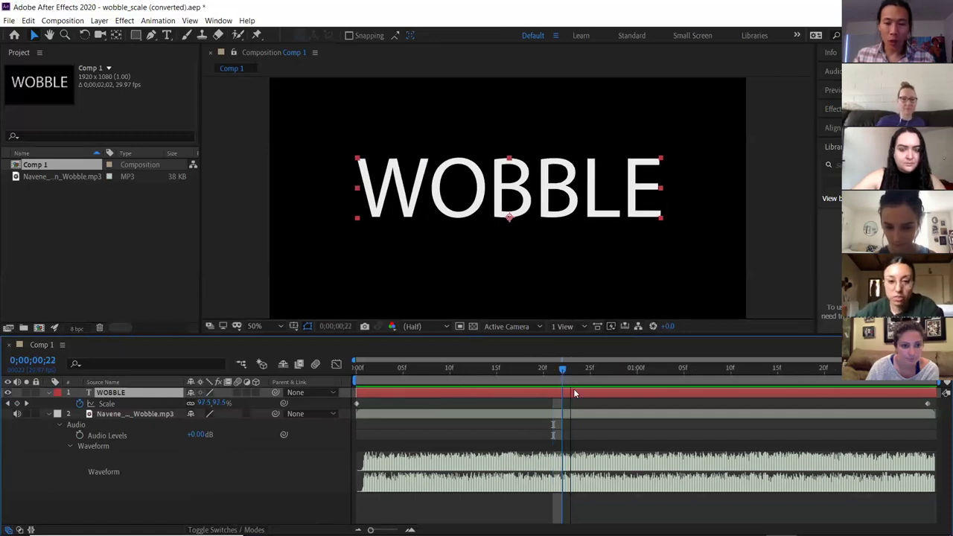
left_click(550, 368)
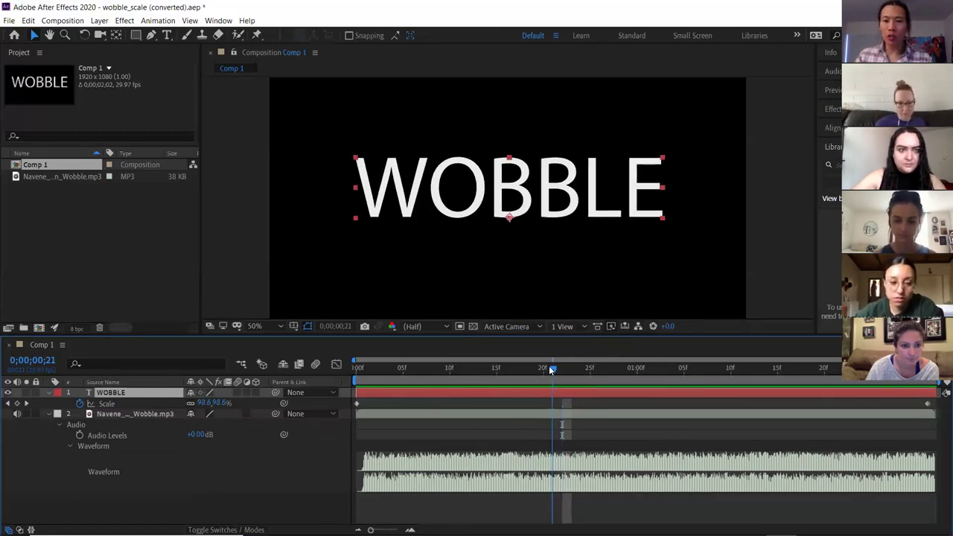
left_click(543, 367)
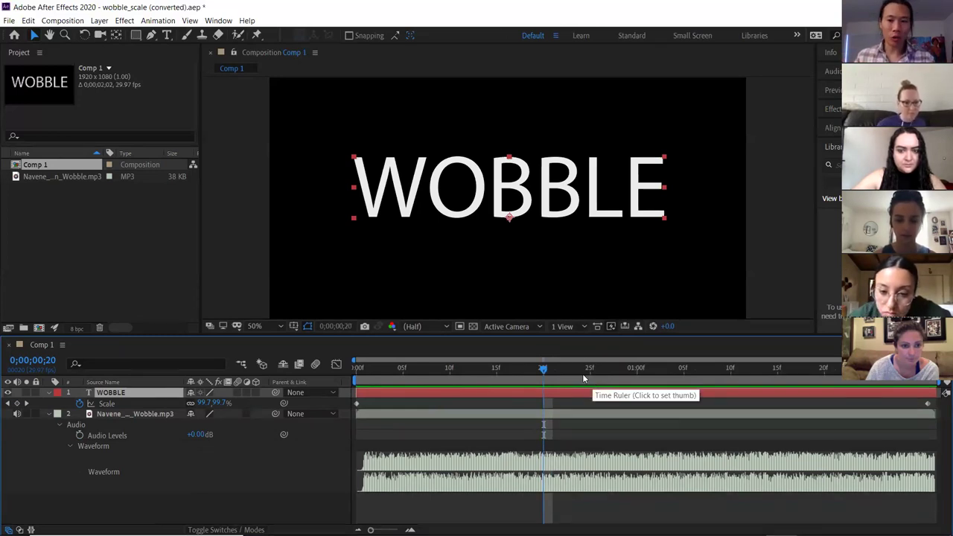
key("Page_Up")
key("Page_Up")
key("Page_Up")
key("Page_Up")
key("Page_Up")
key("Page_Up")
key("Page_Up")
key("Page_Up")
key("Page_Up")
key("Page_Up")
key("Page_Up")
key("Page_Up")
key("Page_Up")
key("Page_Up")
key("Page_Up")
left_click_drag(435, 382, 534, 381)
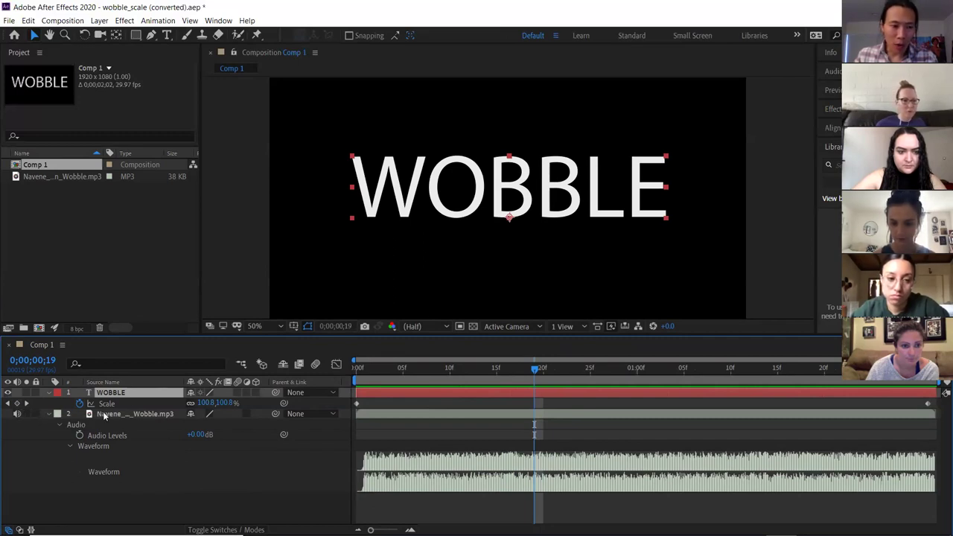
left_click(17, 403)
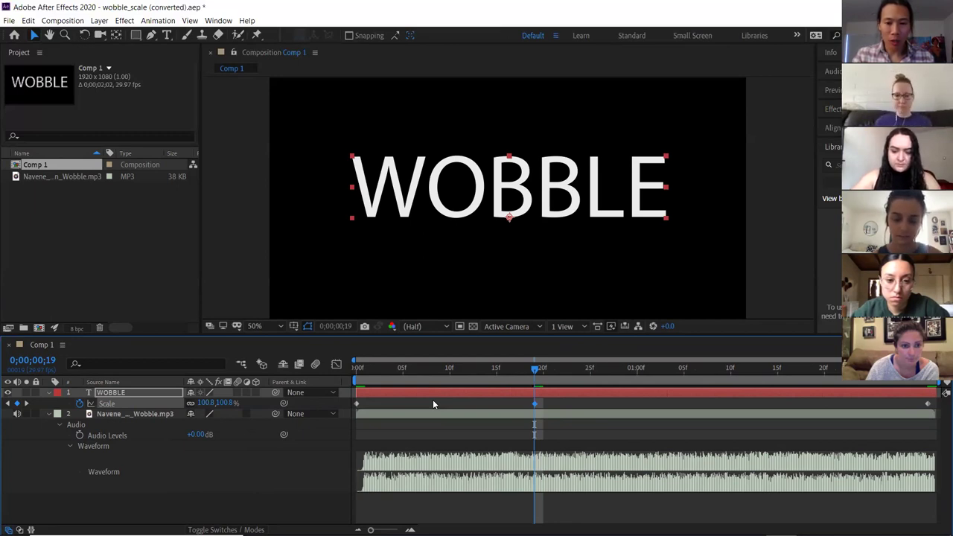
- Advance five frames and add a WOBBLE Scale keyframe at 0;00;00;24
key("Page_Down")
key("Page_Down")
key("Page_Down")
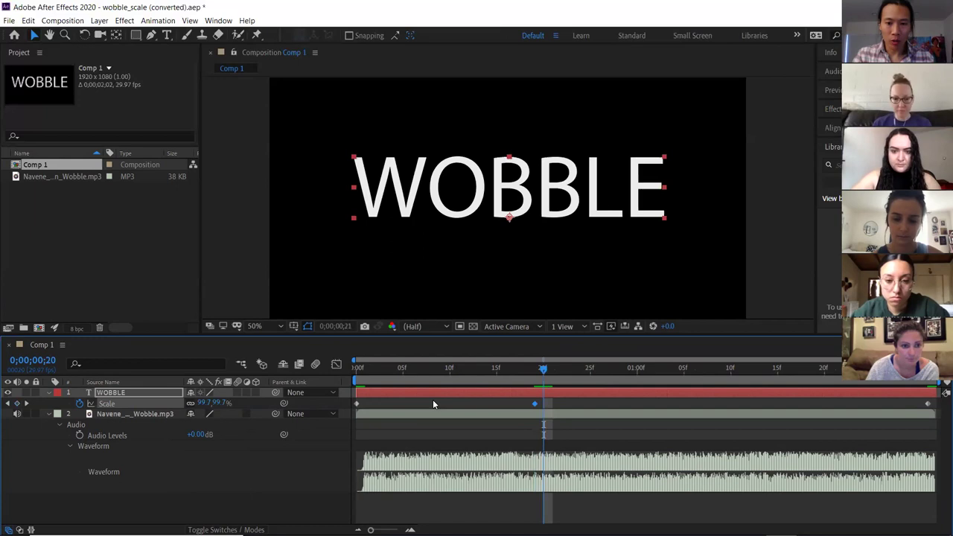
key("Page_Down")
key("Page_Down")
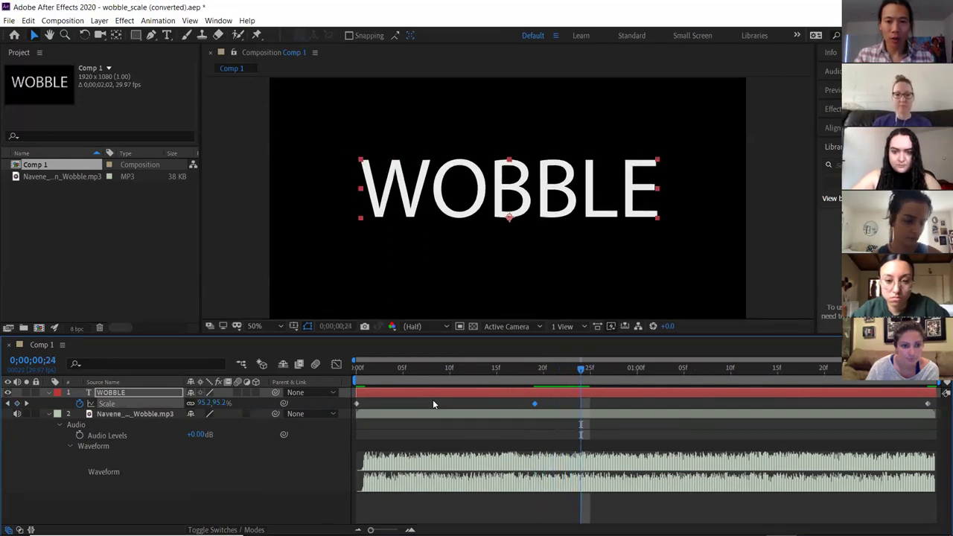
left_click(17, 402)
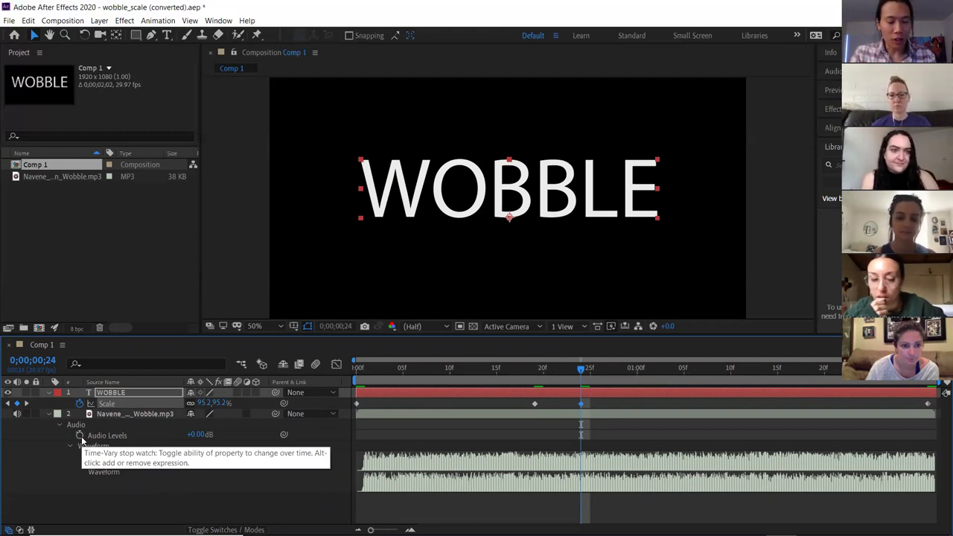
- Add a WOBBLE Scale keyframe at 0;00;00;29, delete it, and add it again at the same frame
key("space")
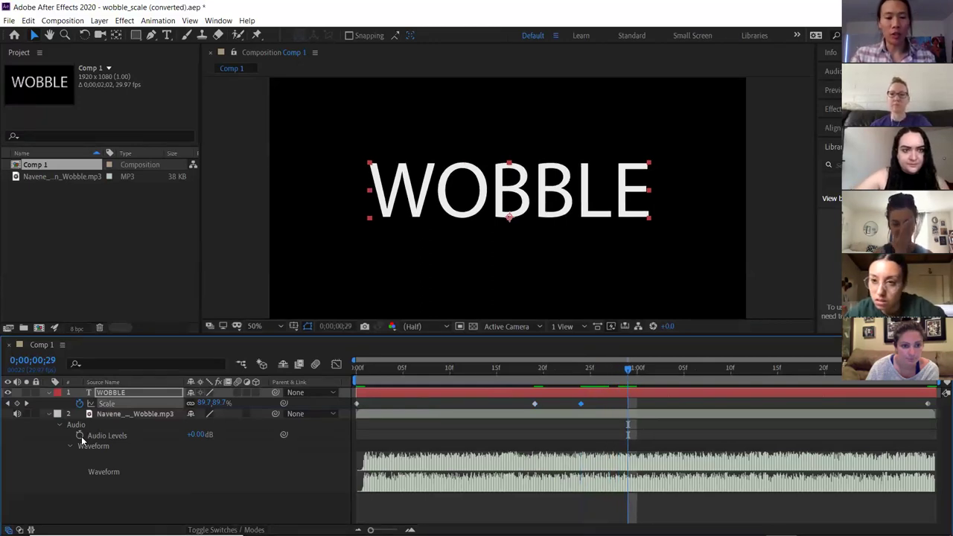
key("alt+shift+s")
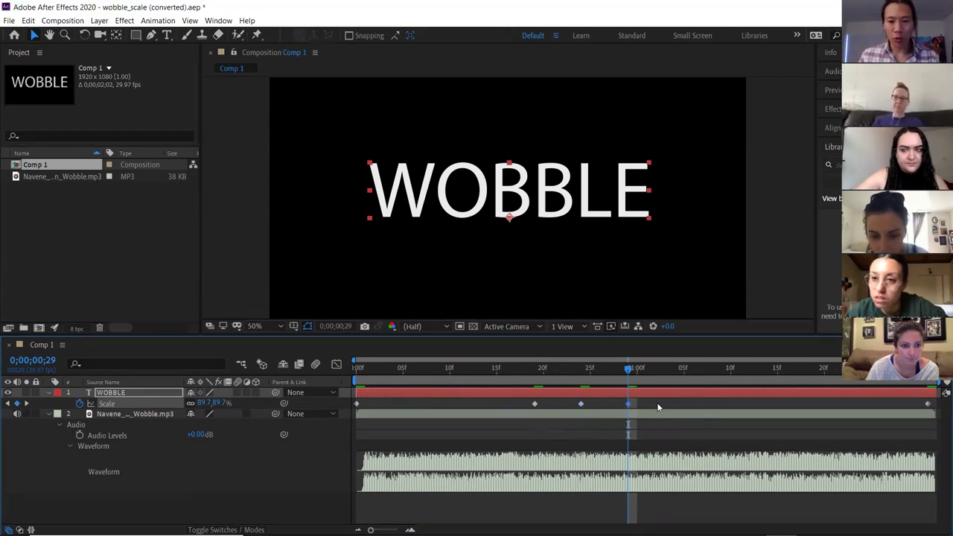
left_click_drag(628, 404, 581, 404)
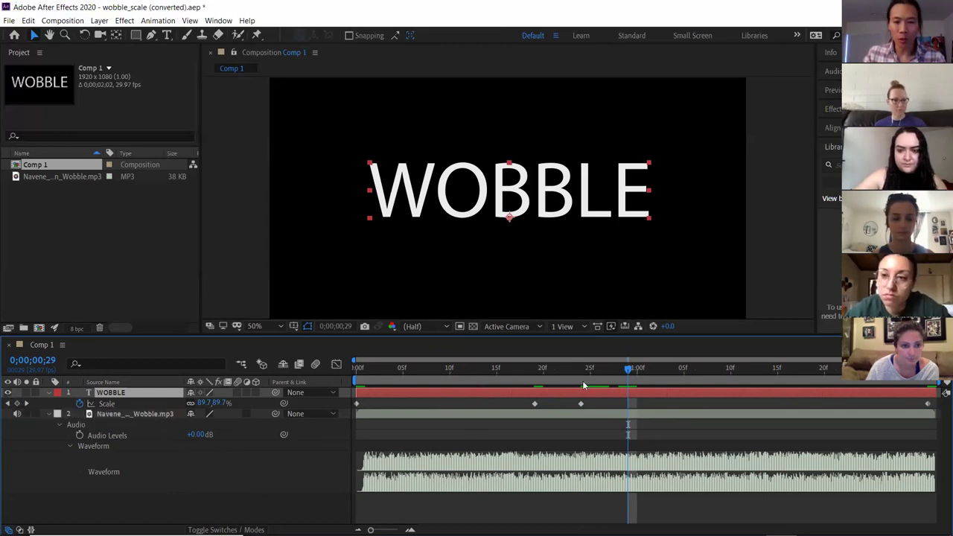
left_click(17, 403)
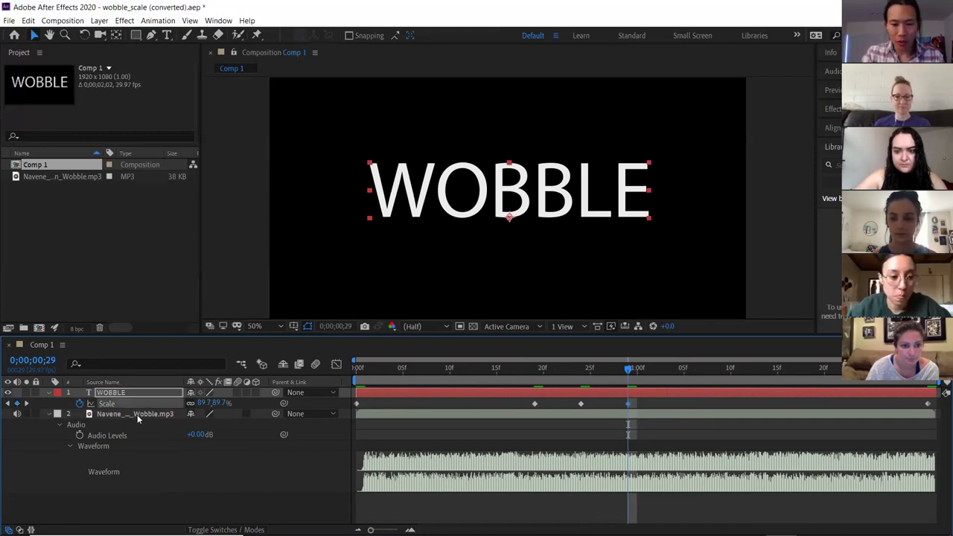
- Advance five frames and add a WOBBLE Scale keyframe at 0;00;01;04
key("Page_Down")
key("Page_Down")
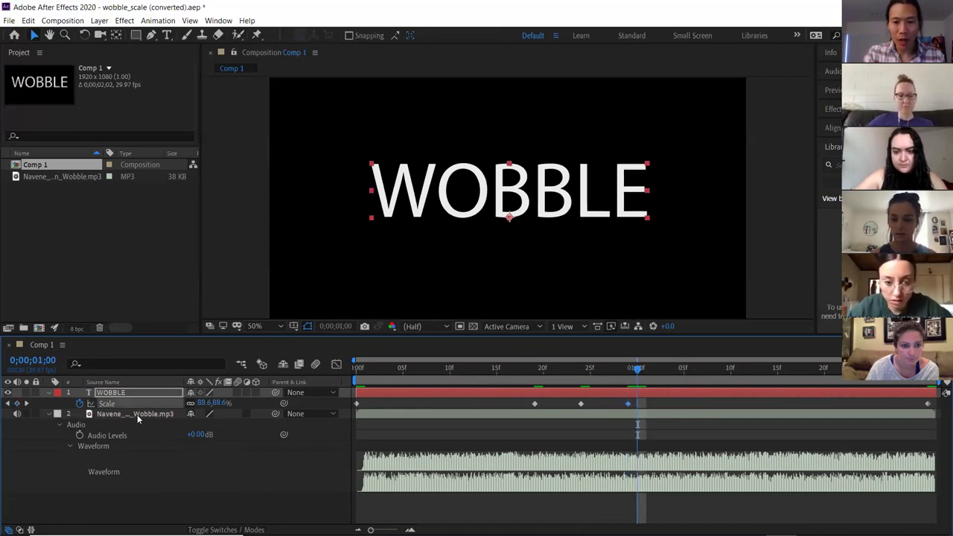
key("Page_Down")
key("Page_Down")
key("Page_Down")
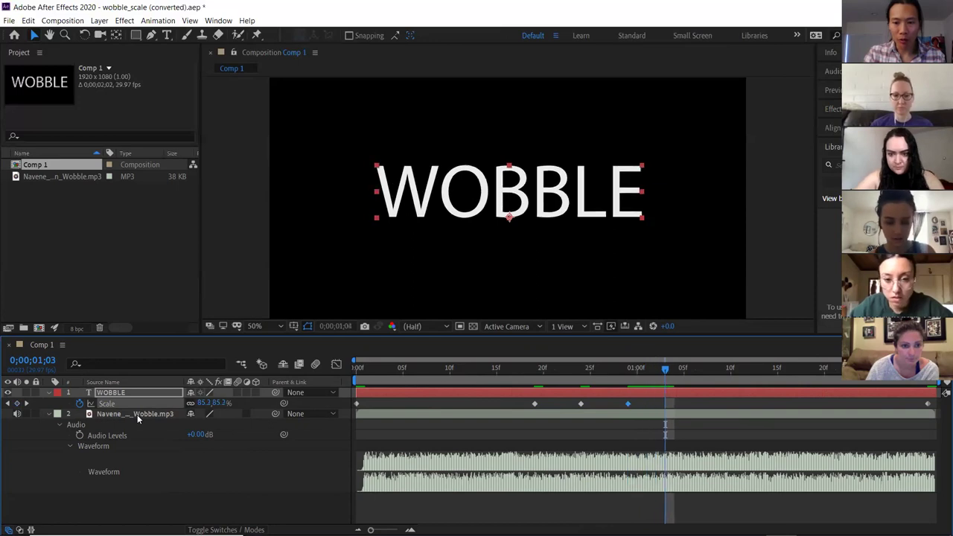
left_click(17, 404)
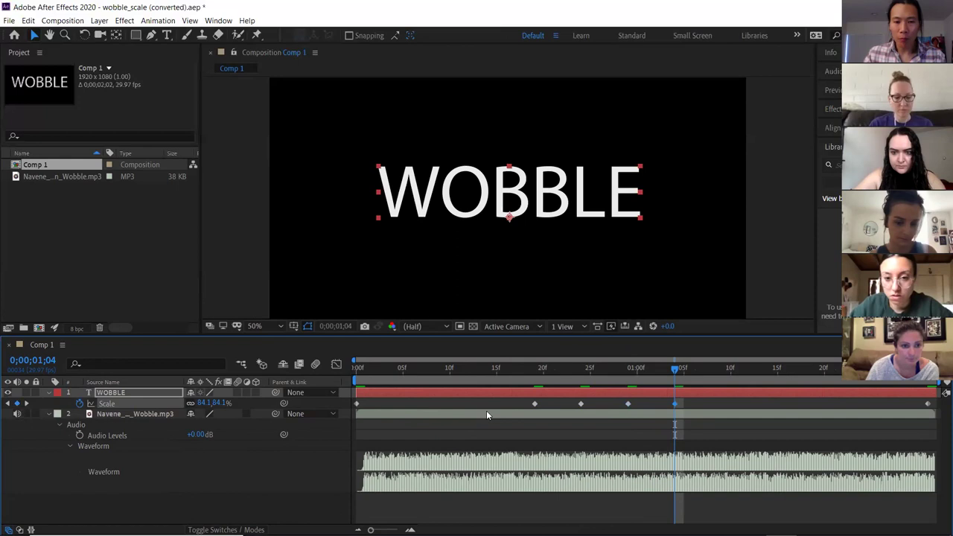
- Advance five frames and add a WOBBLE Scale keyframe at 0;00;01;09
key("Page_Down")
key("Page_Down")
key("Page_Down")
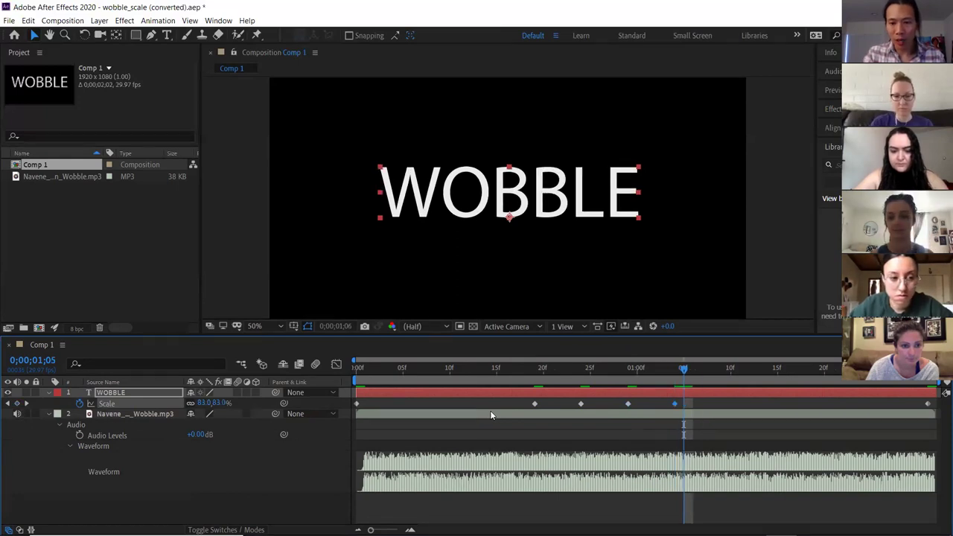
key("Page_Down")
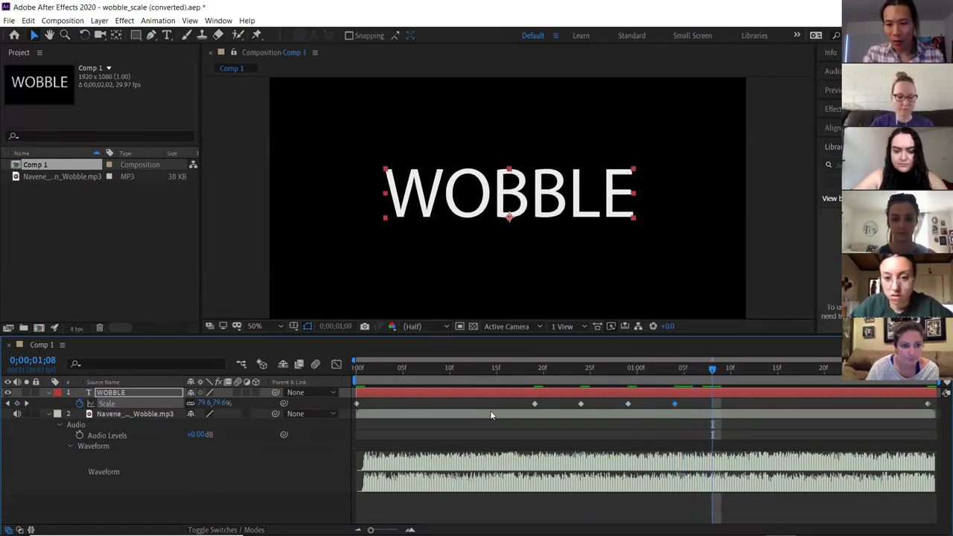
key("Page_Down")
left_click(17, 403)
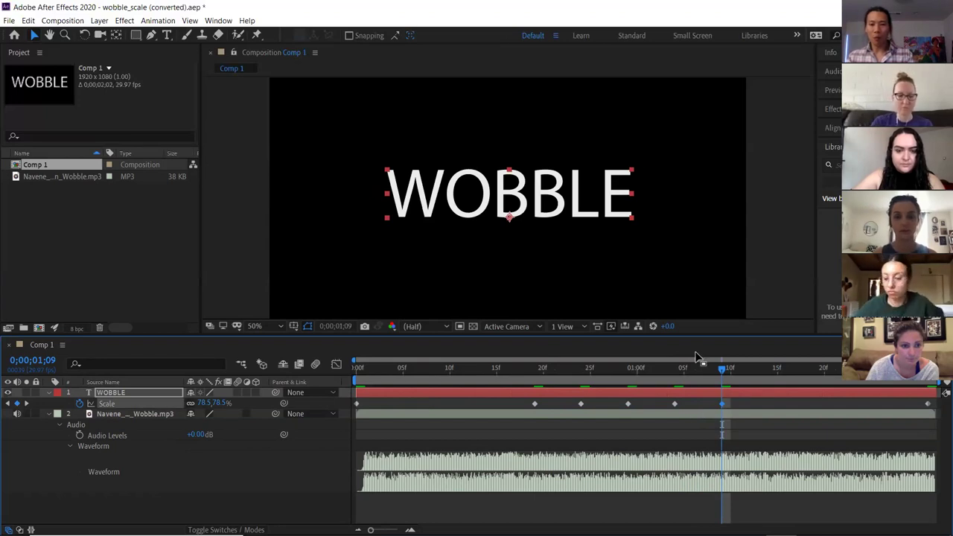
- Return to the WOBBLE Scale keyframe at 0;00;00;19 and briefly play the animation from there
left_click_drag(705, 371, 525, 384)
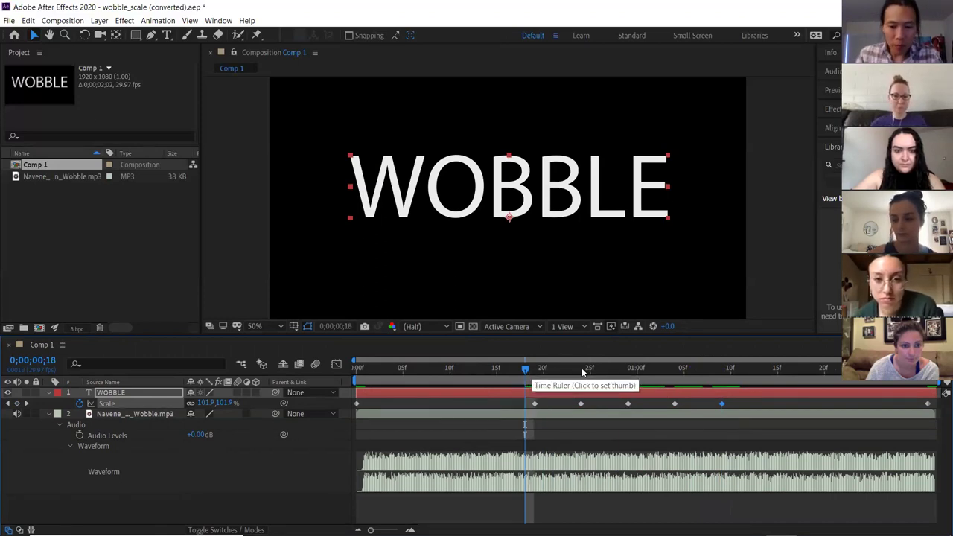
key("Page_Down")
key("Page_Down")
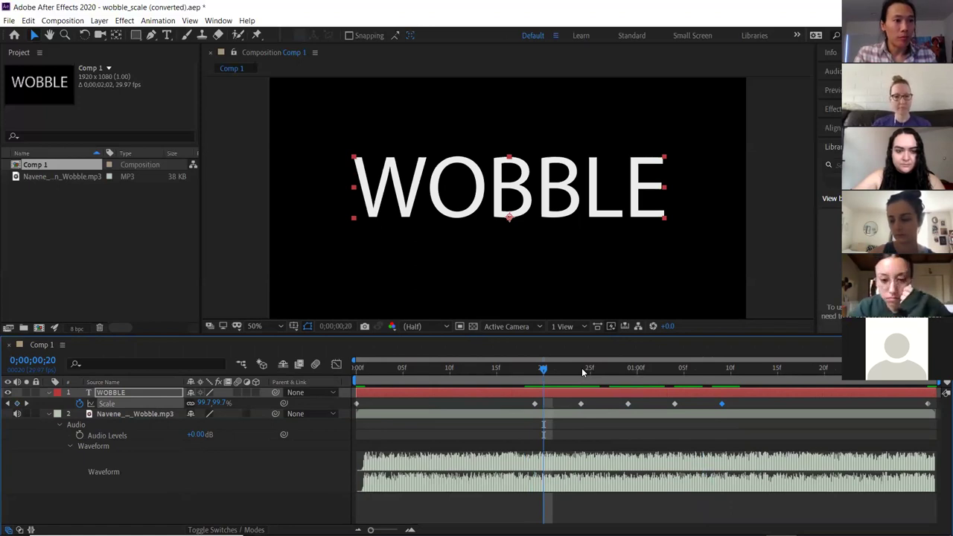
key("Page_Up")
key("Page_Up")
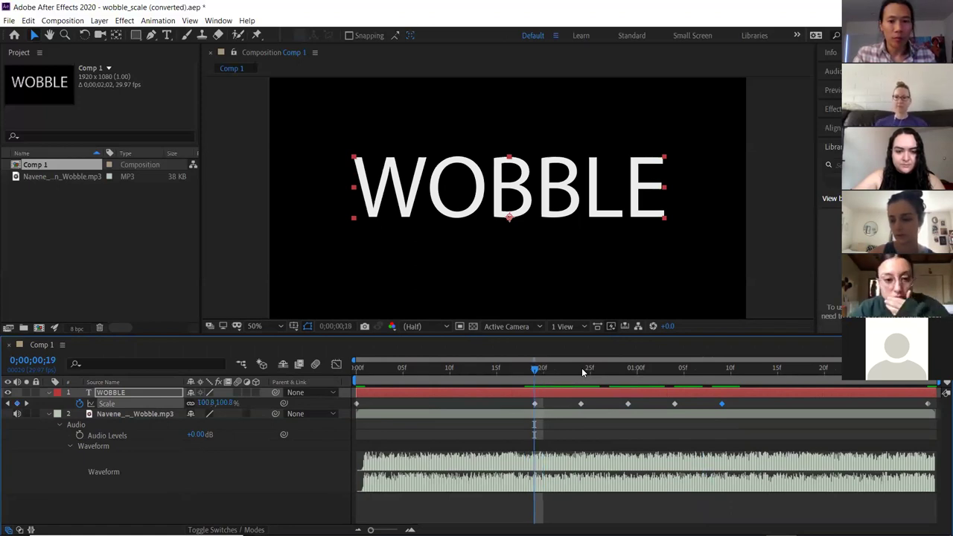
key("Page_Down")
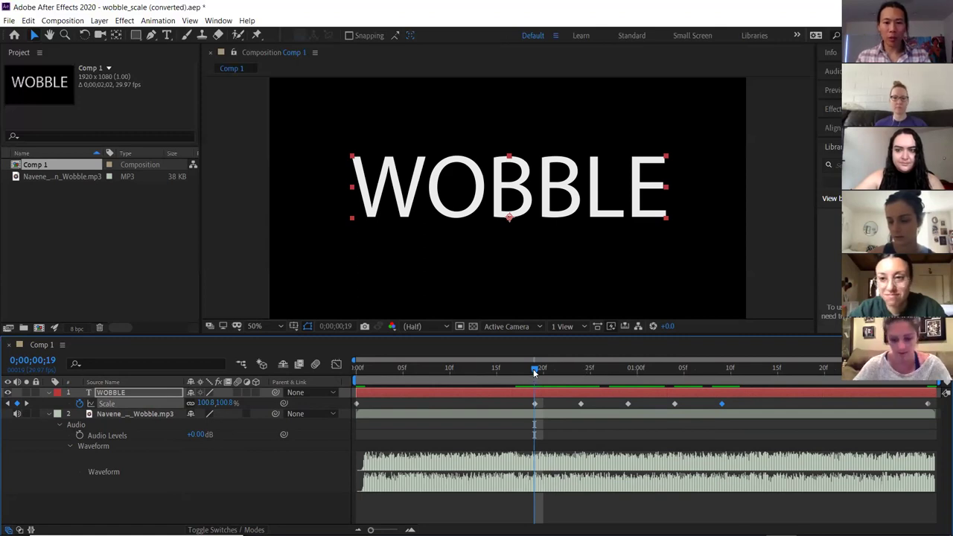
key("space")
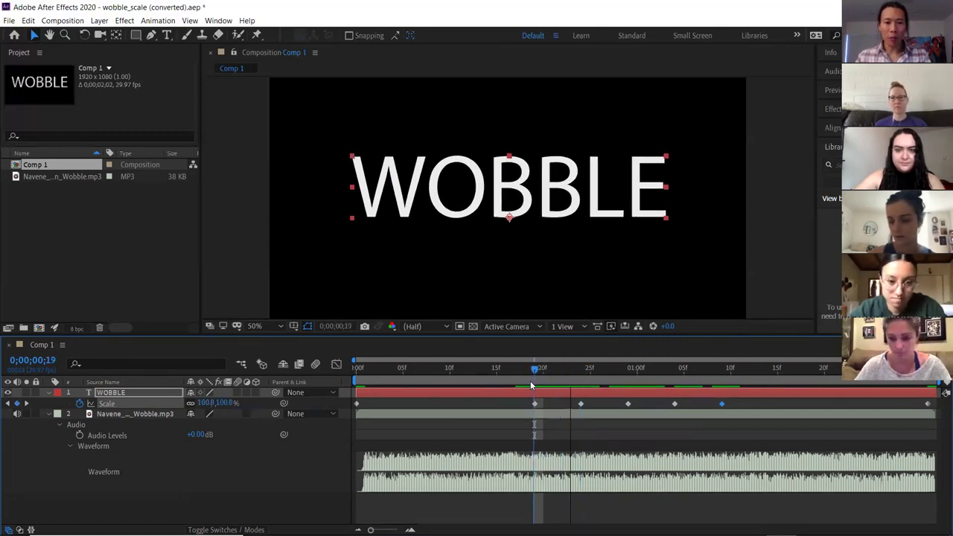
key("space")
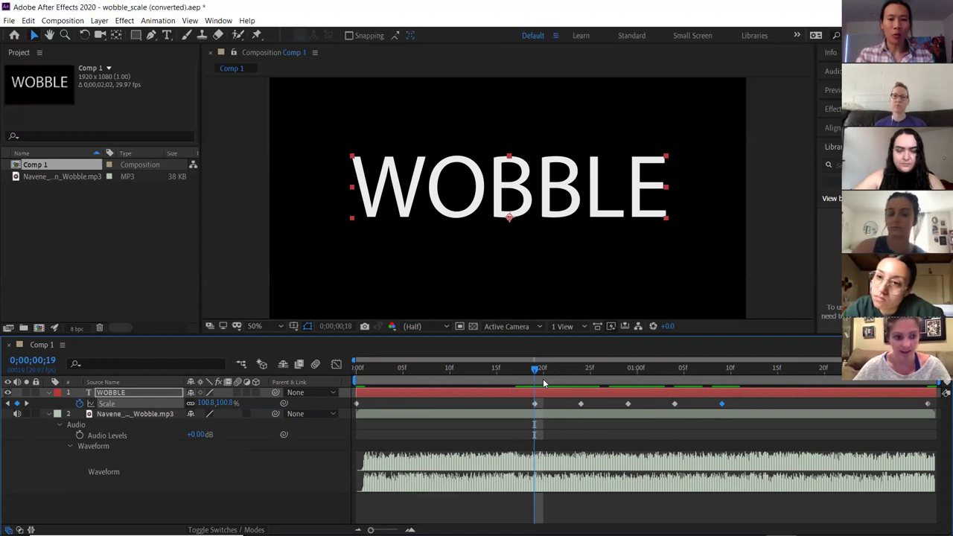
- Step back and forth frame by frame around the 0;00;00;19 keyframe to examine how the WOBBLE scale changes
key("Page_Up")
key("Page_Up")
key("Page_Up")
key("Page_Up")
key("Page_Down")
key("Page_Down")
key("Page_Down")
key("Page_Down")
key("Page_Down")
key("Page_Down")
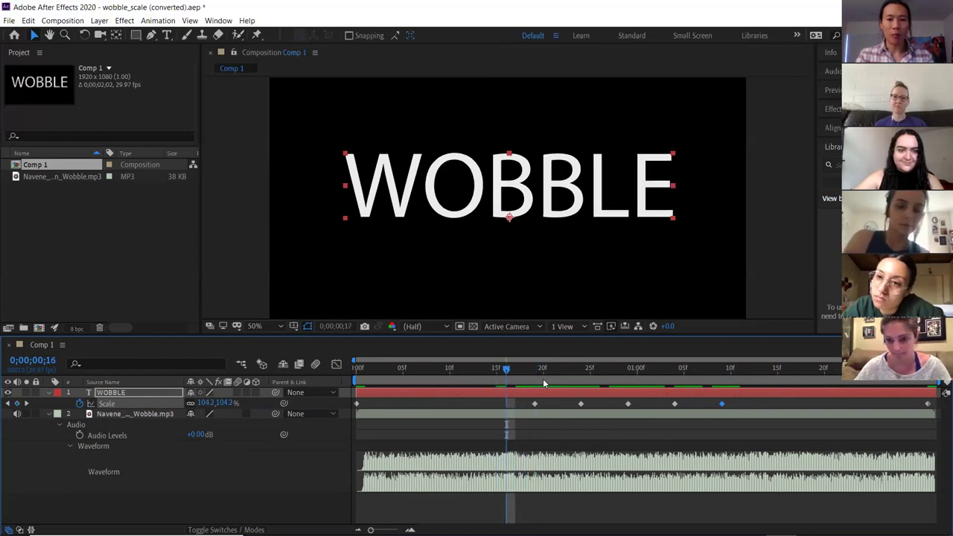
key("Page_Down")
key("Page_Down")
key("Page_Down")
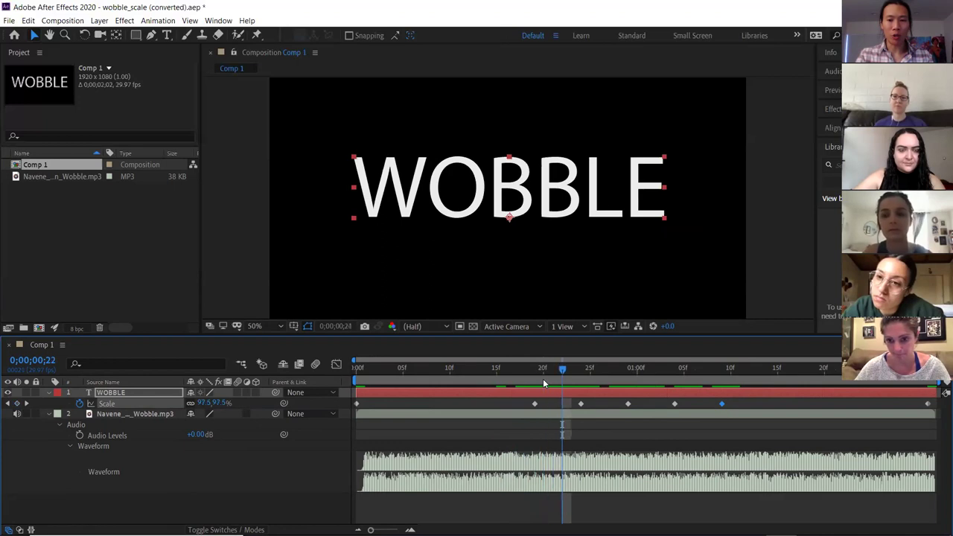
key("Page_Up")
key("Page_Up")
key("Page_Up")
key("Page_Up")
key("Page_Up")
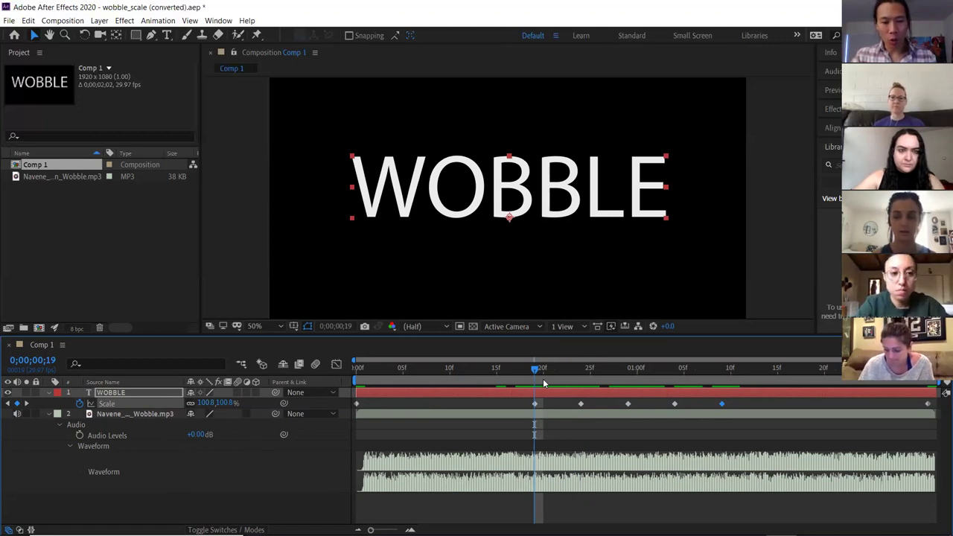
key("Page_Up")
key("Page_Up")
key("Page_Up")
key("Page_Down")
key("Page_Down")
key("Page_Down")
key("Page_Down")
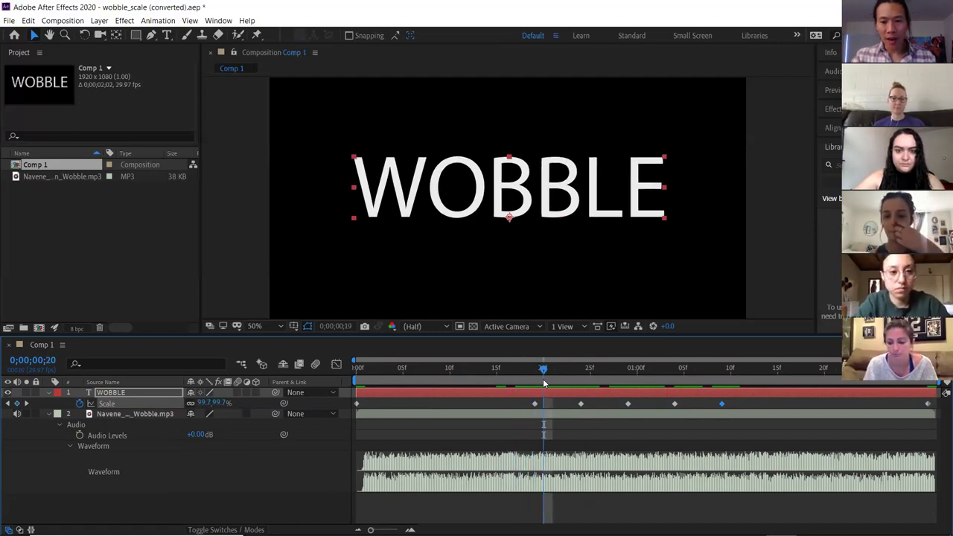
key("Page_Up")
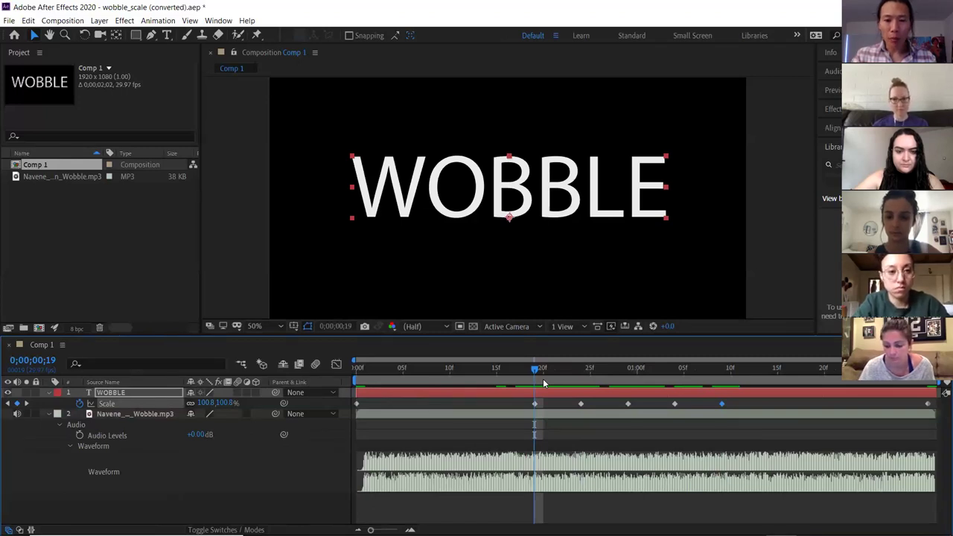
- Go back two frames to 0;00;00;17 and add a WOBBLE Scale keyframe at 110%
key("Page_Up")
key("Page_Up")
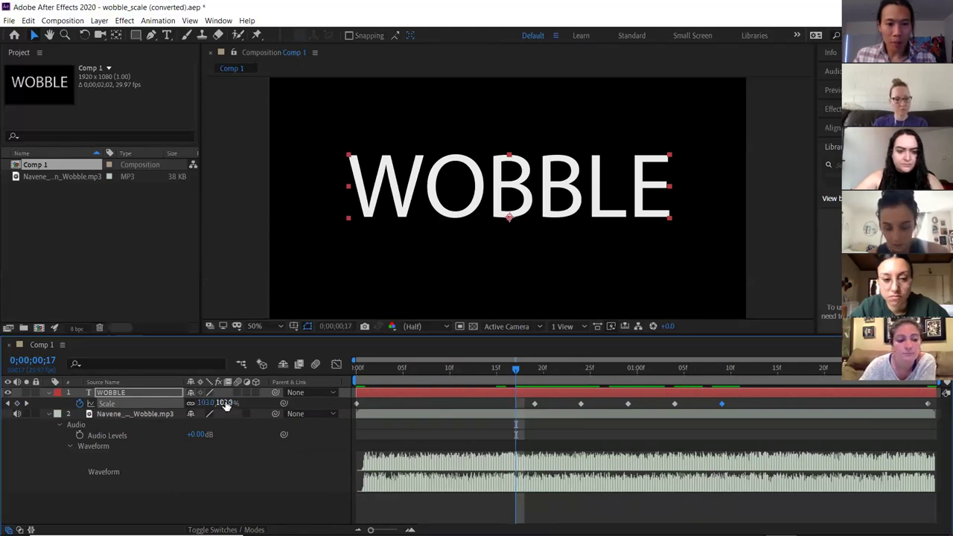
left_click_drag(225, 403, 230, 403)
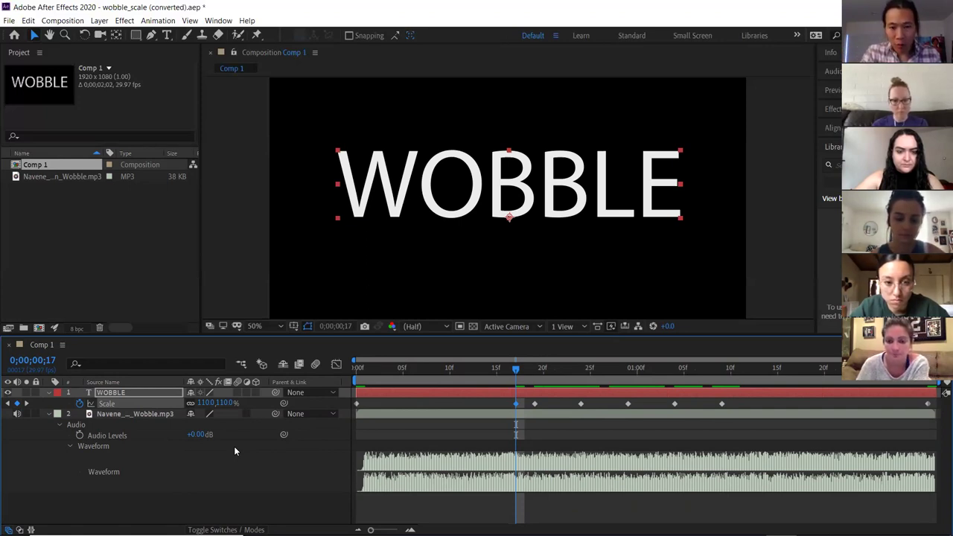
- Add enlarged WOBBLE Scale keyframes five frames apart at 0;00;00;22 and 0;00;00;27, setting the second to 99.9%
key("Page_Down")
key("Page_Down")
key("Page_Down")
key("Page_Down")
key("Page_Down")
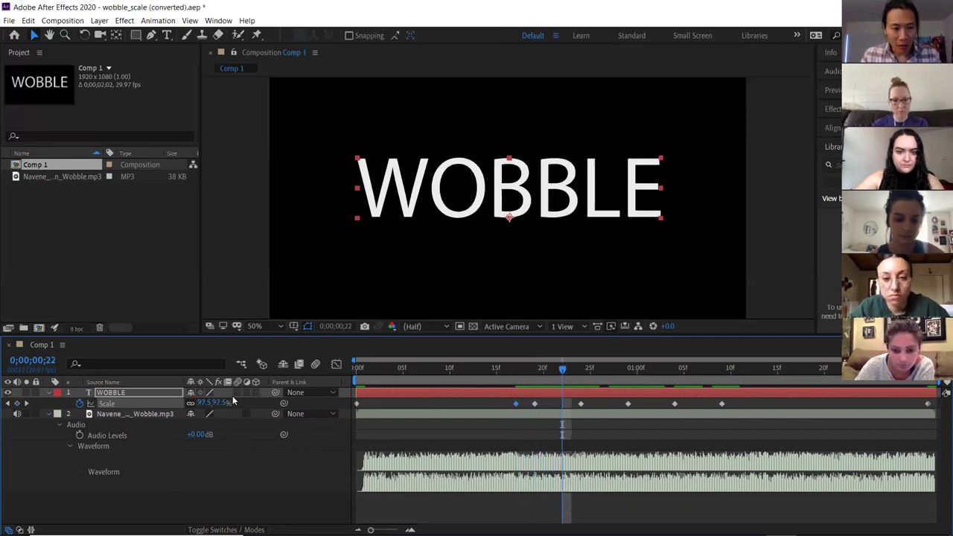
left_click_drag(216, 402, 223, 402)
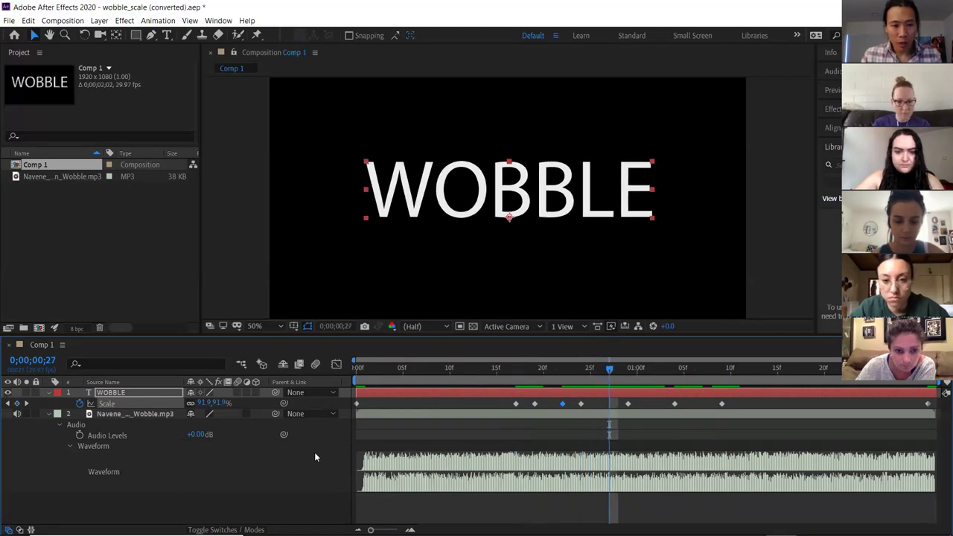
left_click_drag(215, 402, 246, 402)
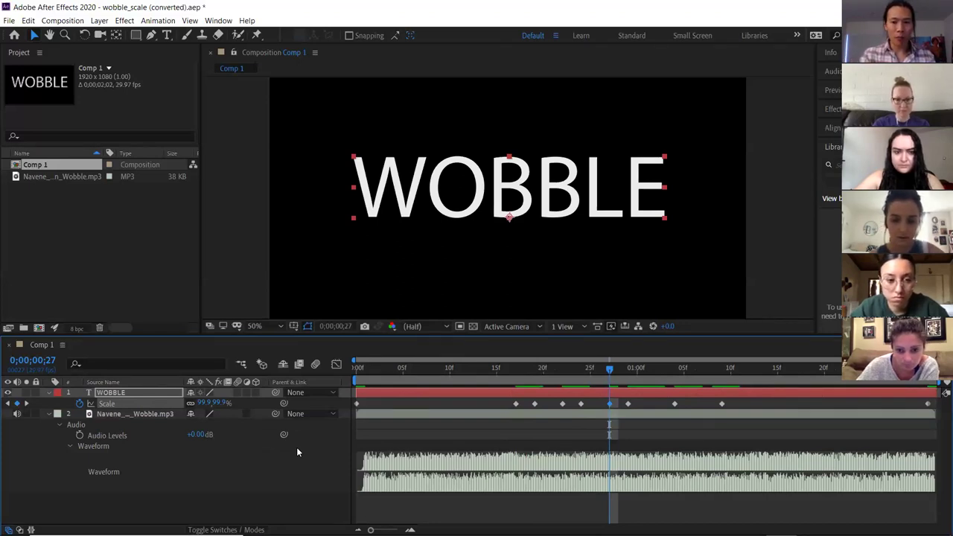
- Advance five frames to 0;00;01;02 and add a WOBBLE Scale keyframe at 94.3%
key("Page_Down")
key("Page_Down")
key("Page_Down")
key("Page_Down")
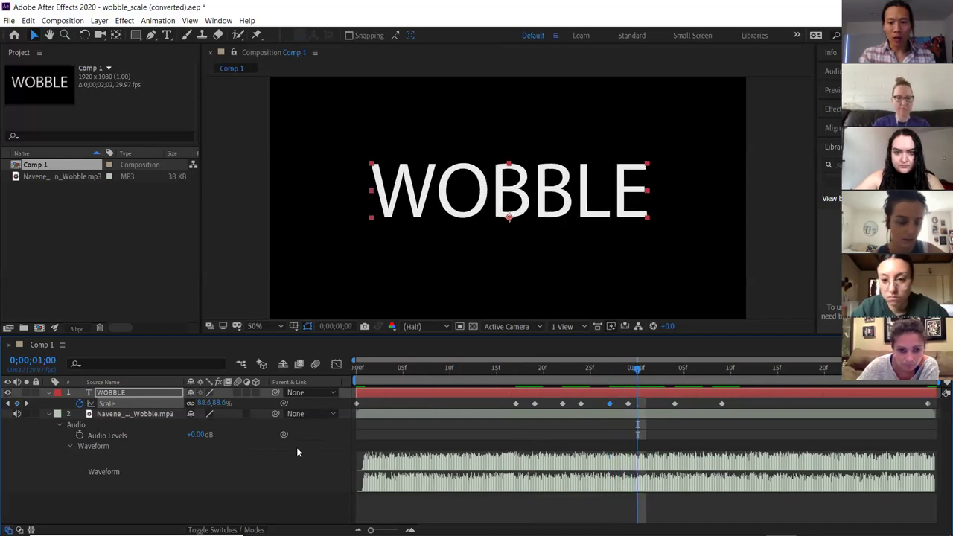
key("Page_Down")
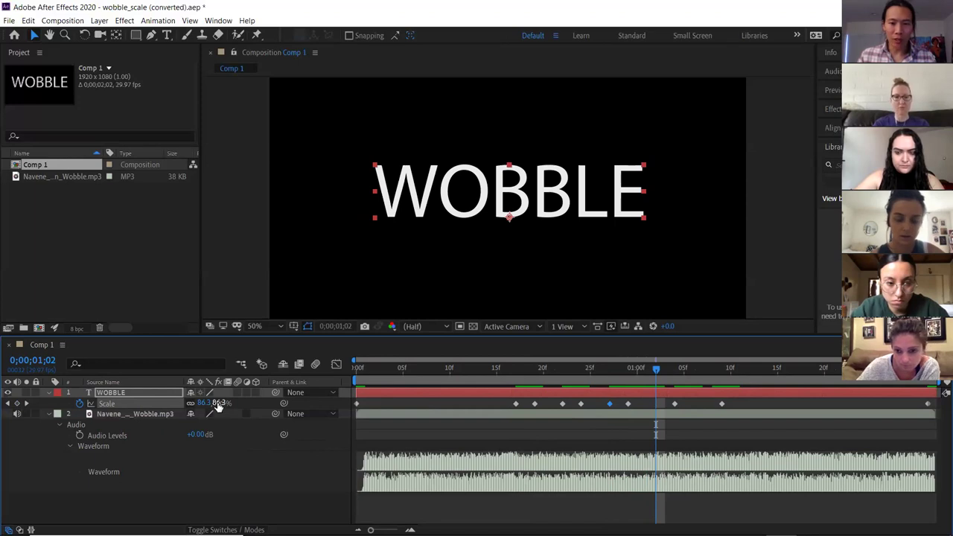
left_click_drag(218, 407, 224, 407)
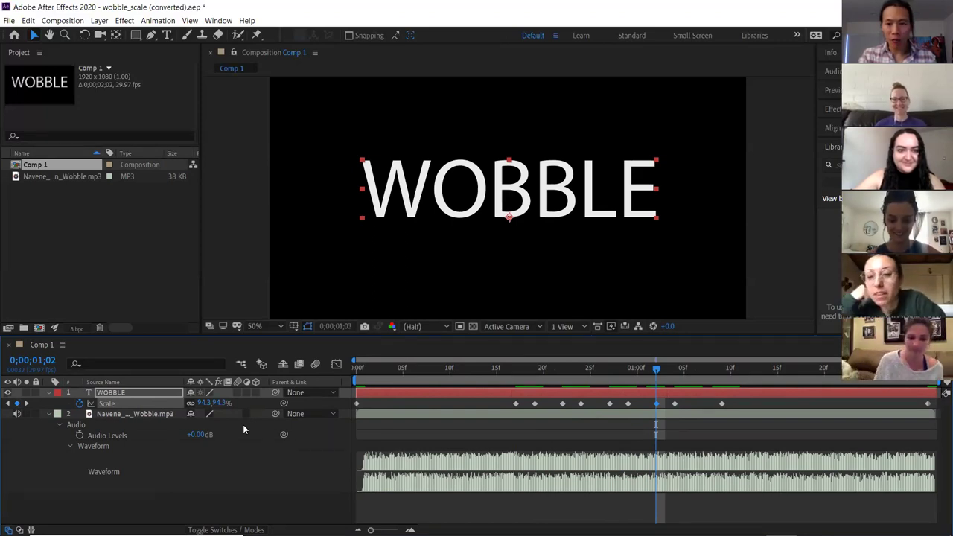
- Advance five frames to 0;00;01;07 and add a WOBBLE Scale keyframe at 85.8%
key("Page_Down")
key("Page_Down")
key("Page_Down")
key("Page_Down")
key("Page_Down")
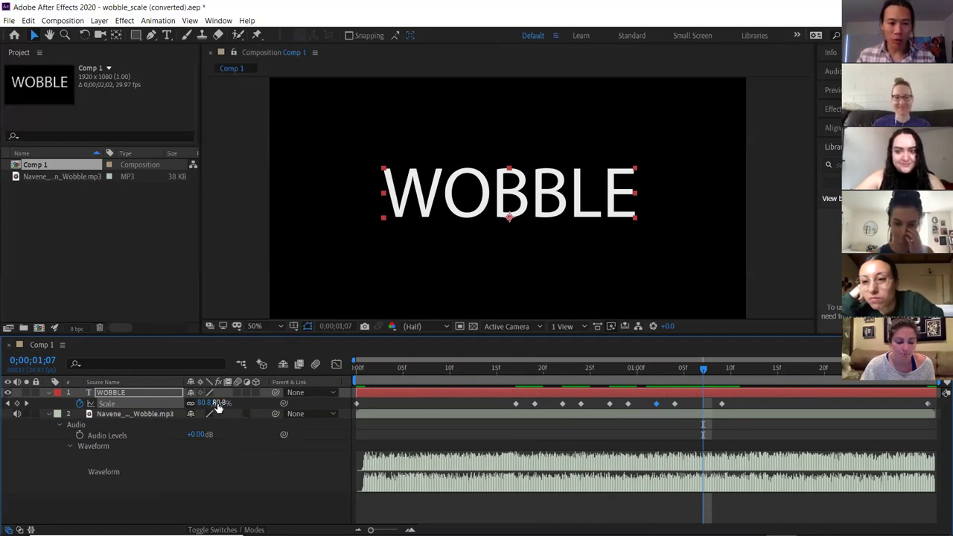
left_click_drag(217, 404, 221, 404)
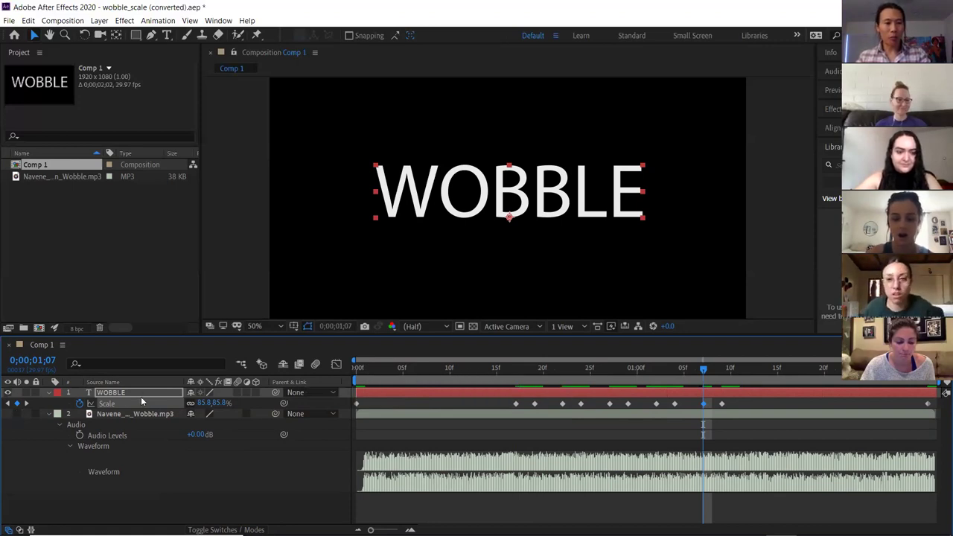
- Preview the WOBBLE text animation from its start and check the scale at several of its keyframes
left_click(365, 368)
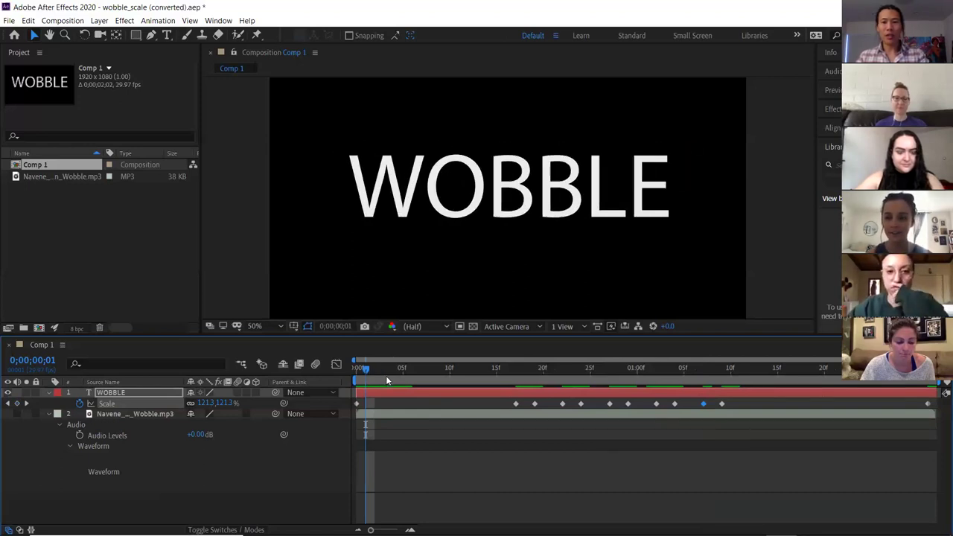
key("space")
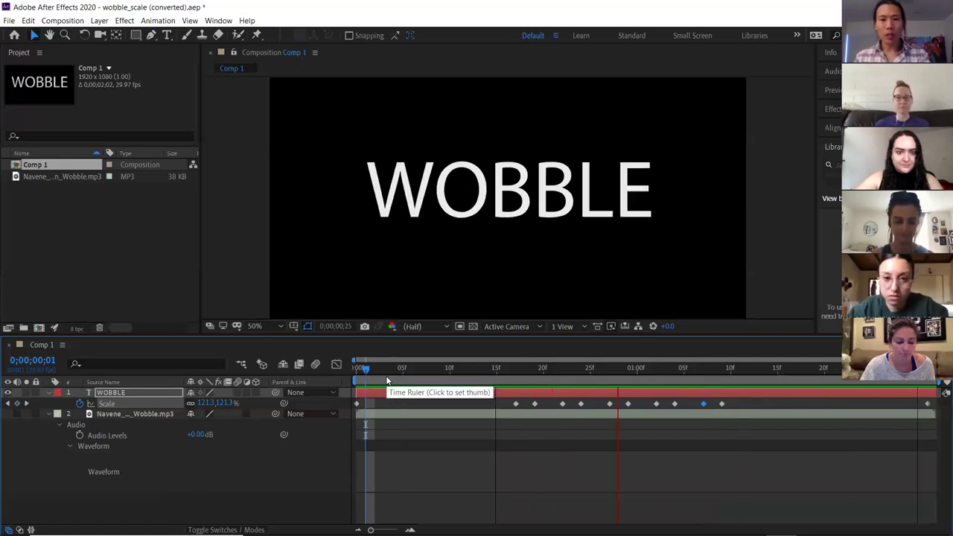
key("space")
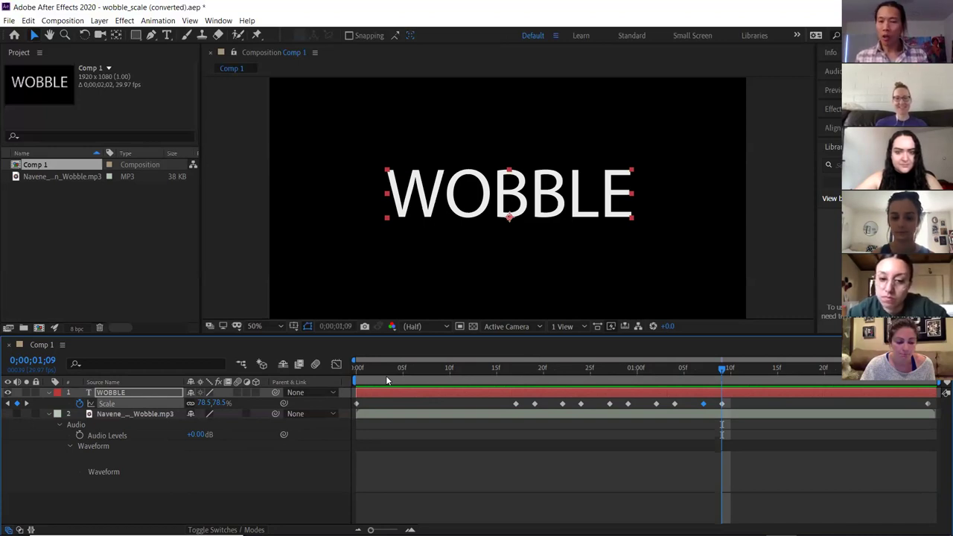
key("space")
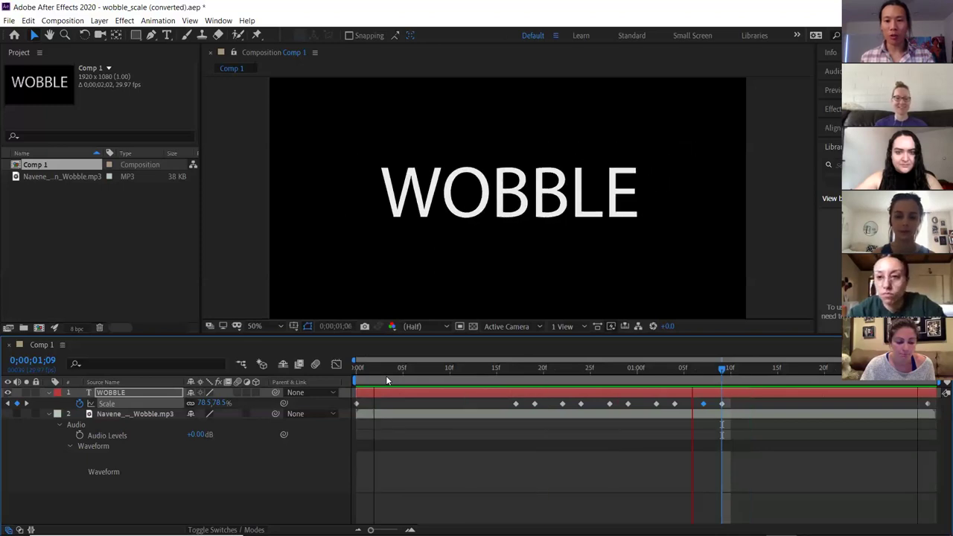
key("space")
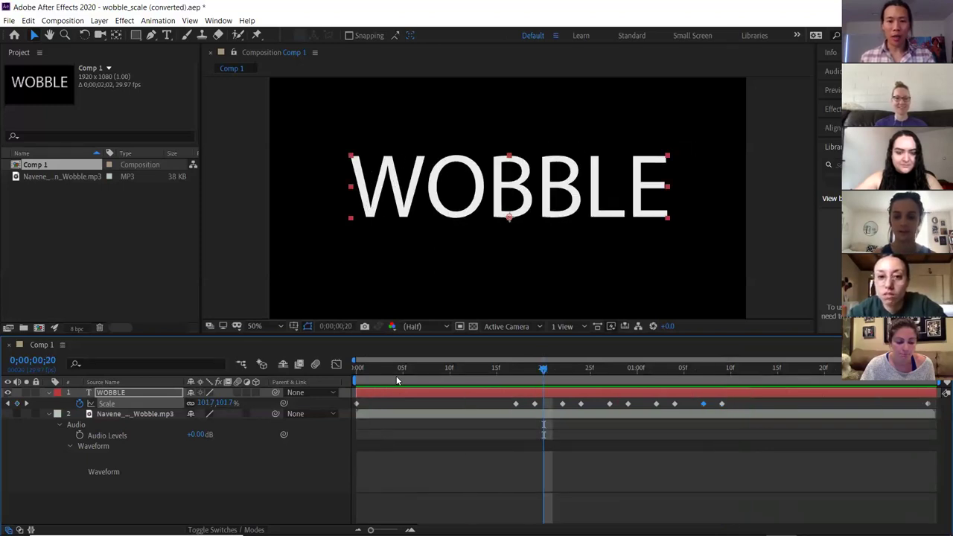
left_click_drag(531, 375, 563, 379)
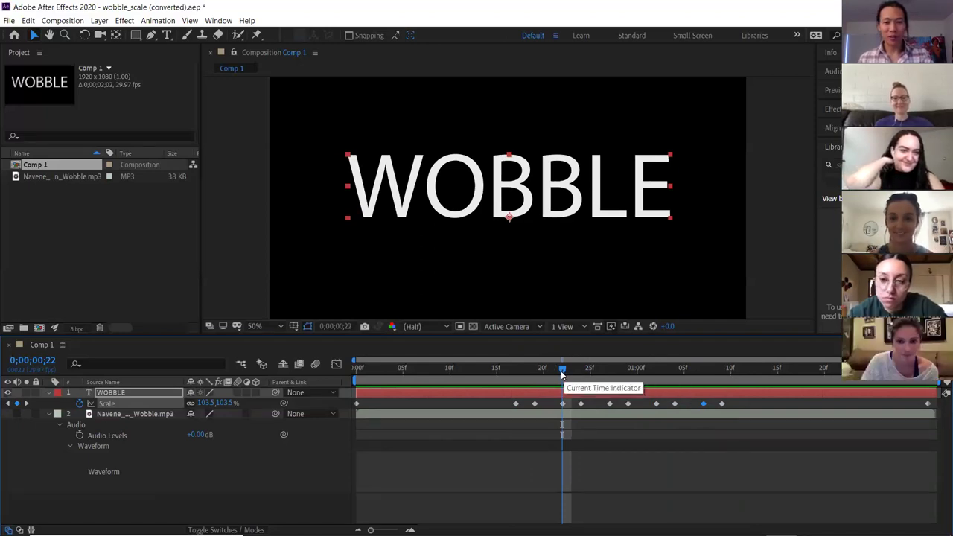
left_click(516, 369)
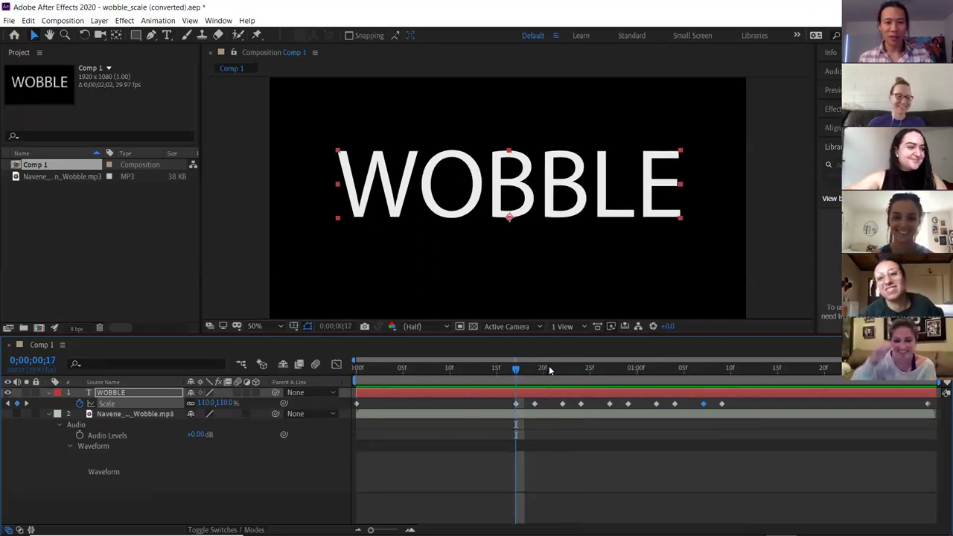
left_click(607, 368)
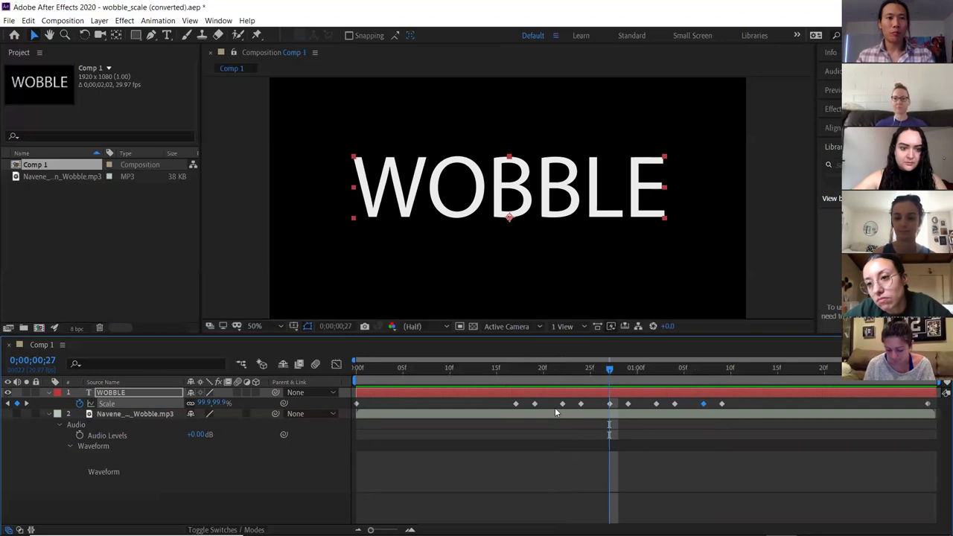
- Close the wobble_scale project and open the scale_02_tree_Y_anchor_point project from the Day_01 folder
left_click(9, 21)
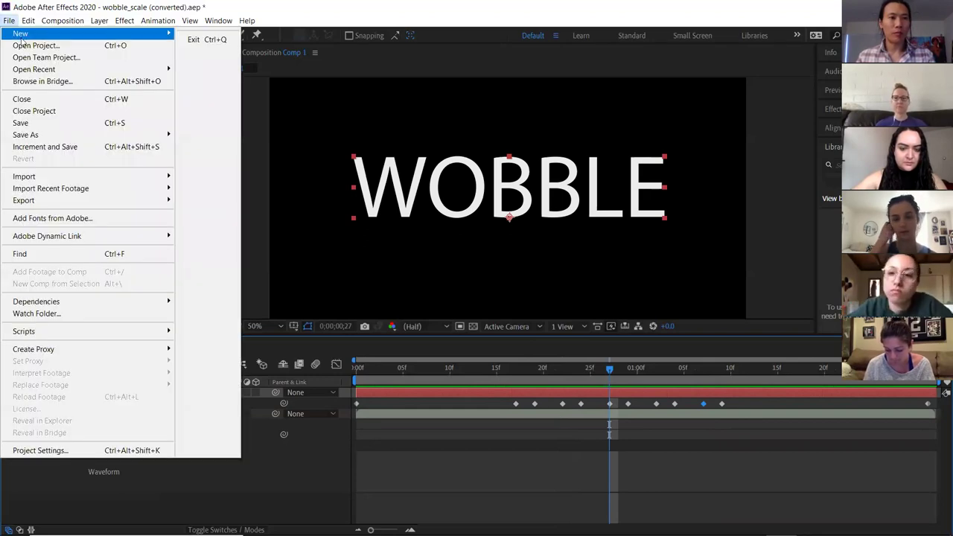
left_click(22, 108)
left_click(509, 290)
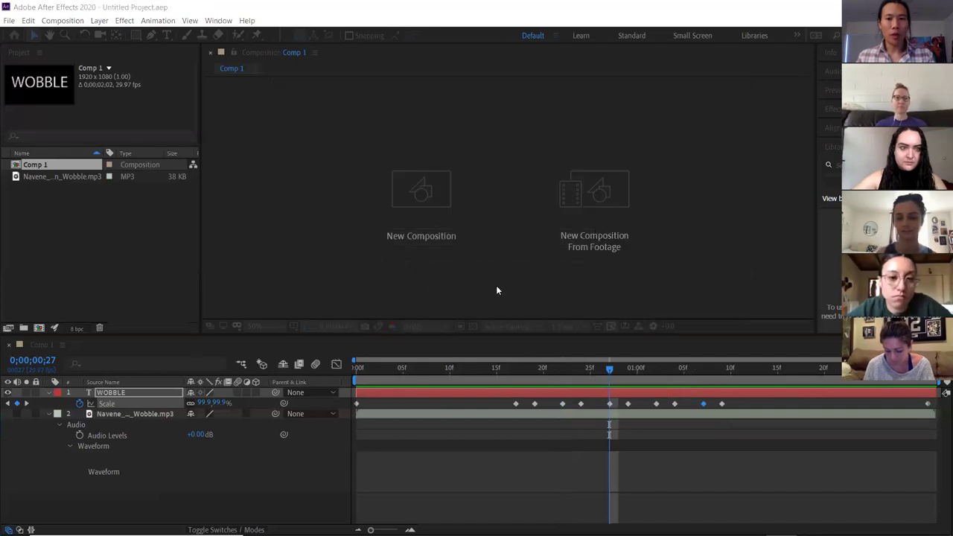
key("ctrl+o")
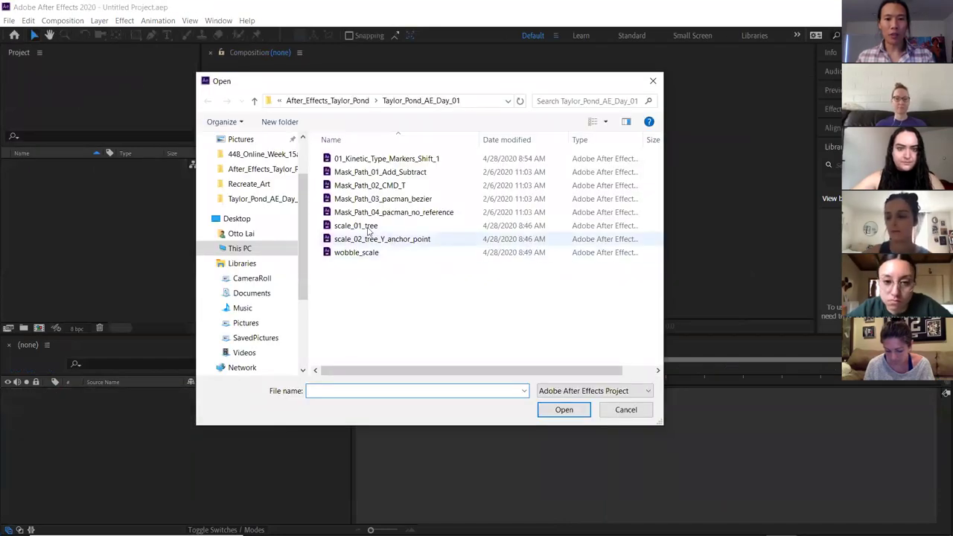
left_click(361, 227)
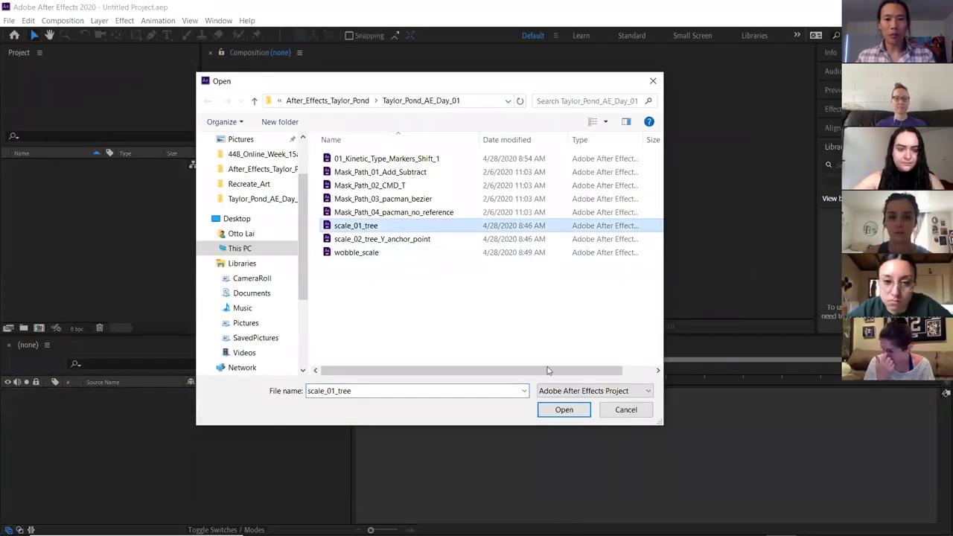
left_click(396, 239)
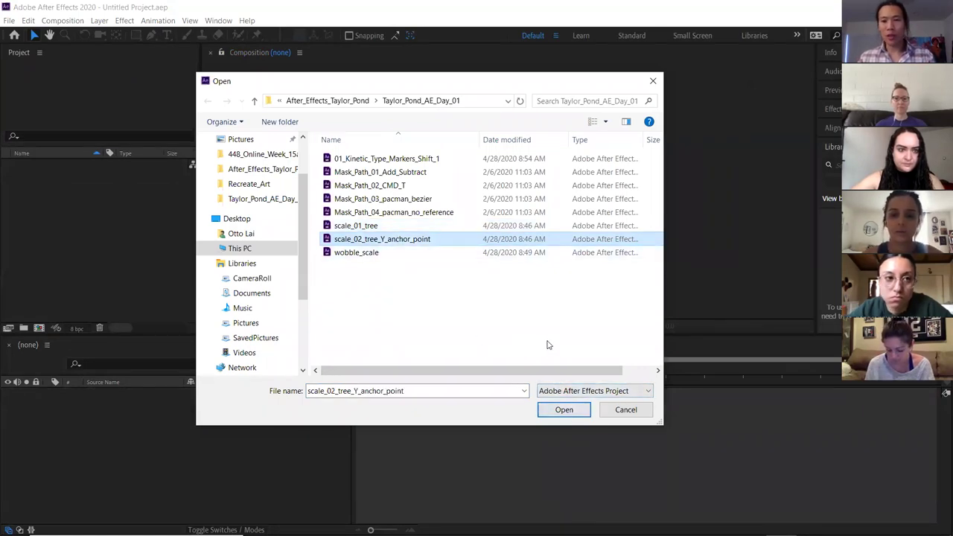
left_click(562, 412)
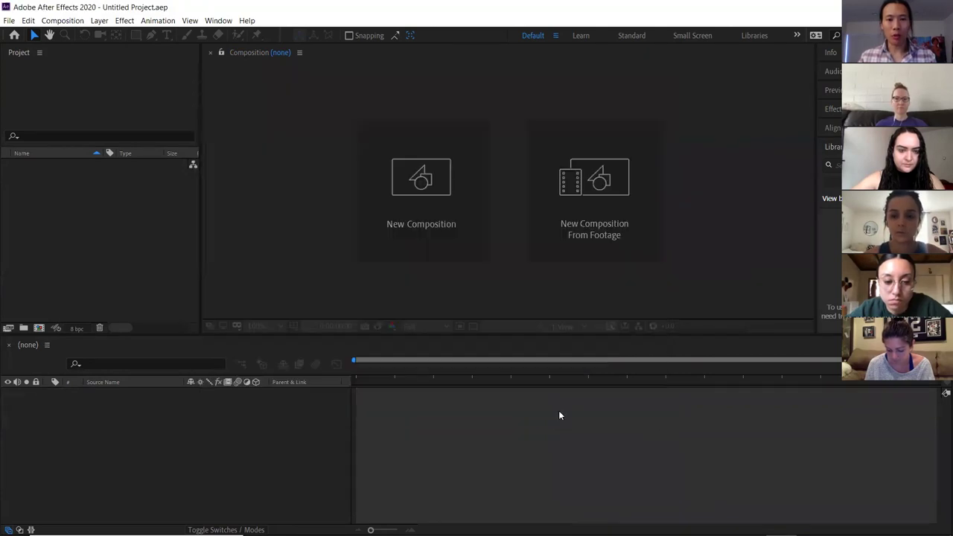
left_click(586, 296)
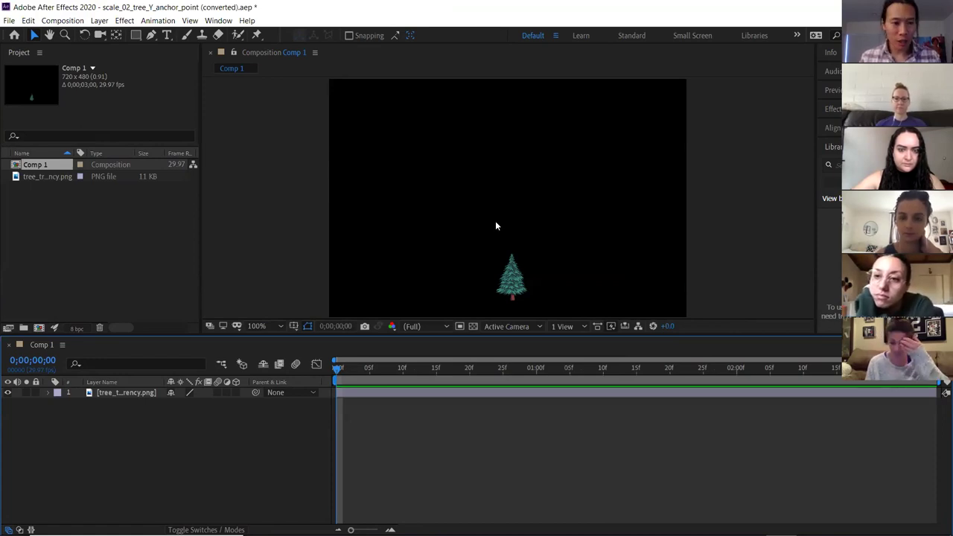
- Import the Navene_K_HumanDesign_Wobble MP3 as footage from the After Effects project folder inside Documents > Freelance
double_click(53, 212)
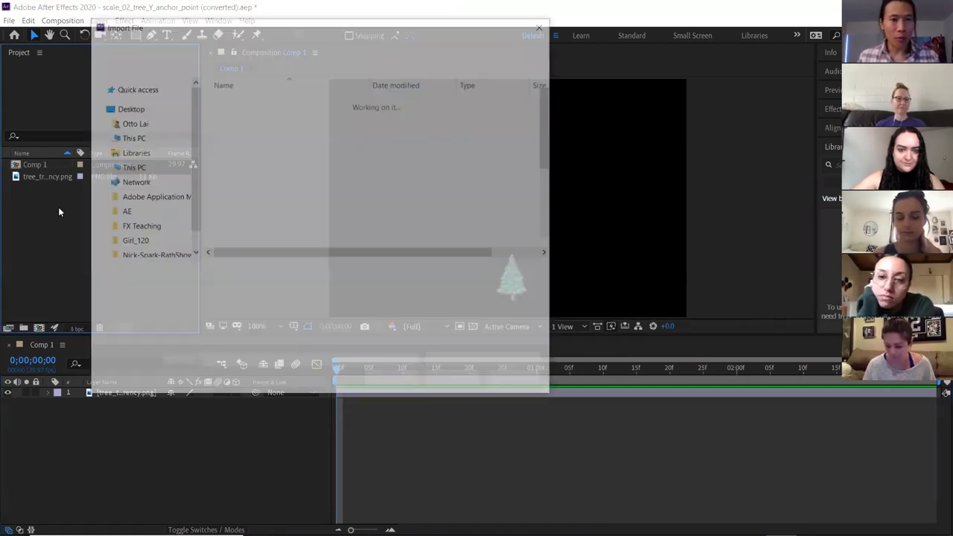
scroll(256, 193, "down", 3)
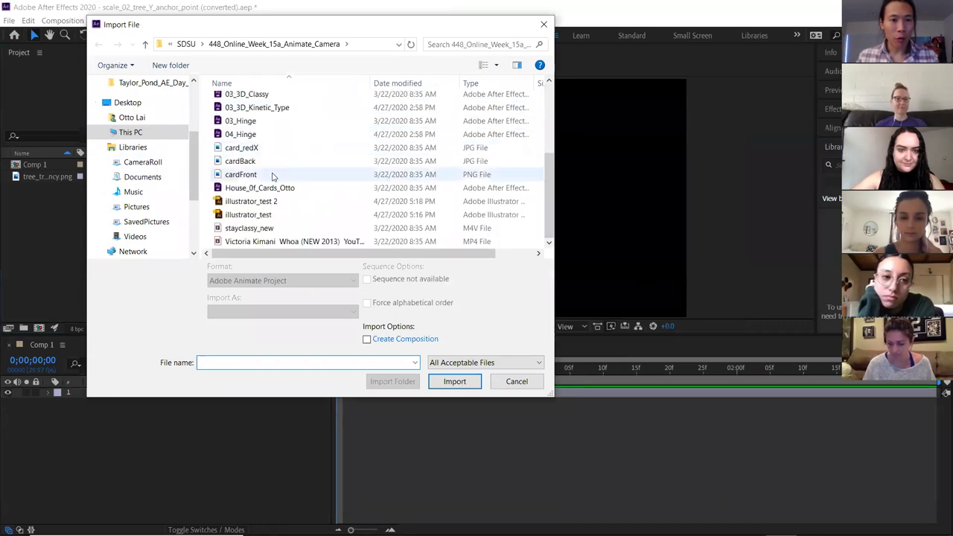
scroll(260, 214, "up", 3)
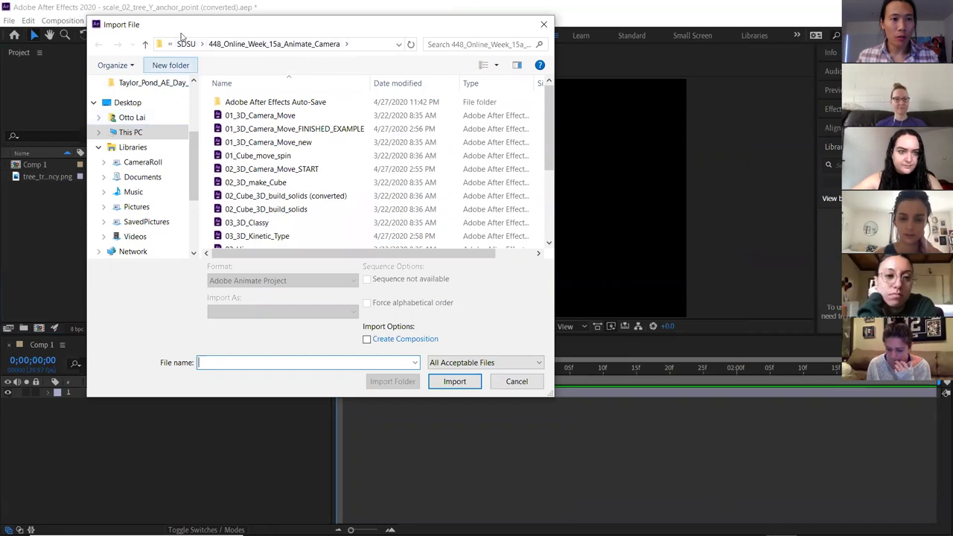
left_click(184, 44)
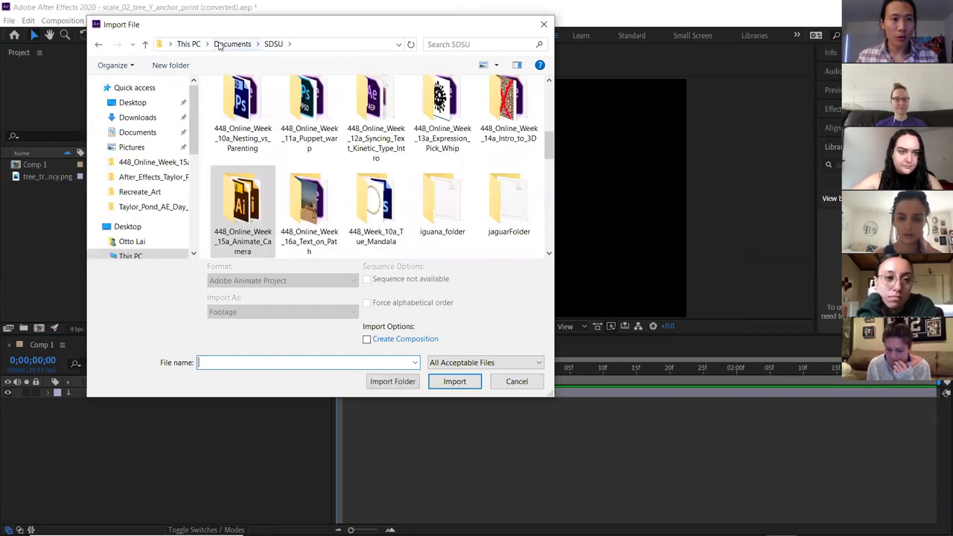
key("alt+Up")
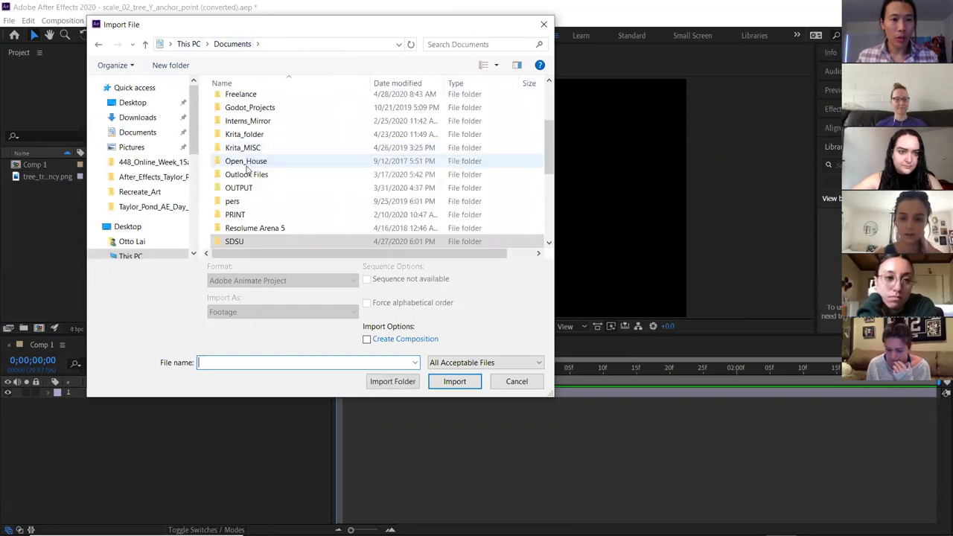
left_click(241, 98)
double_click(241, 98)
double_click(243, 118)
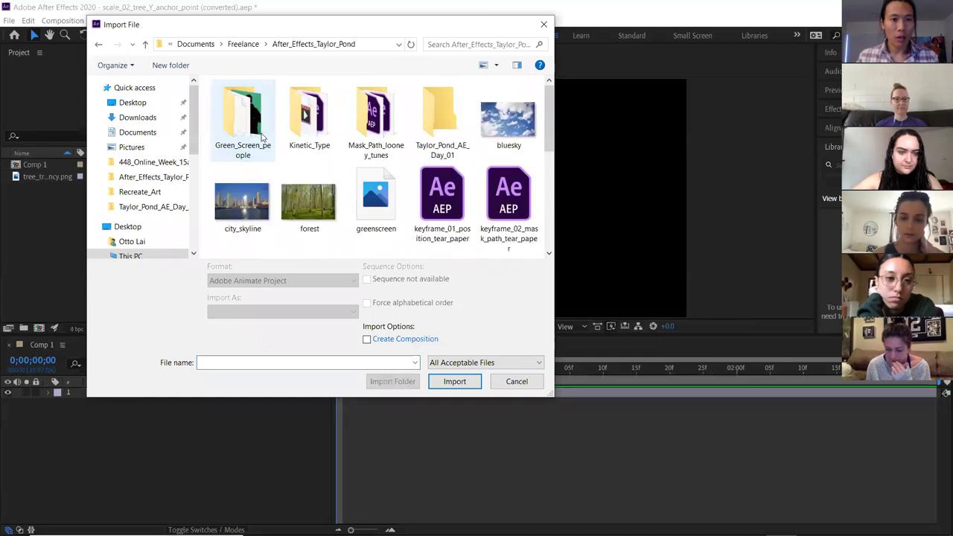
scroll(359, 163, "down", 5)
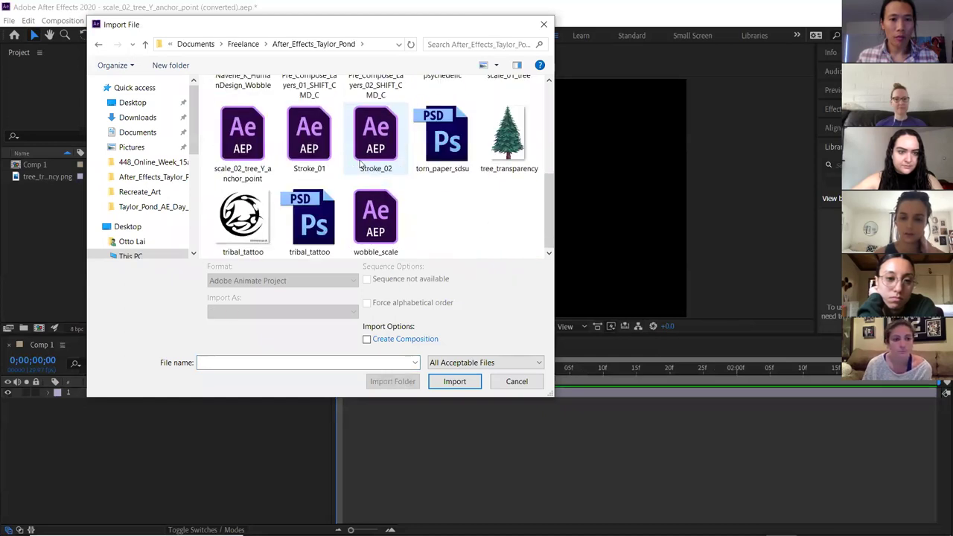
scroll(359, 162, "up", 3)
left_click(243, 205)
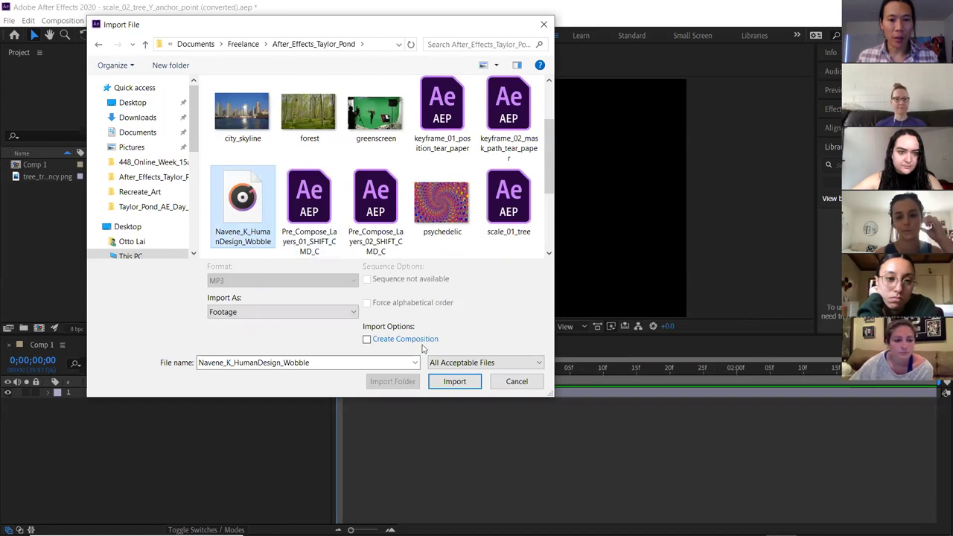
left_click(447, 380)
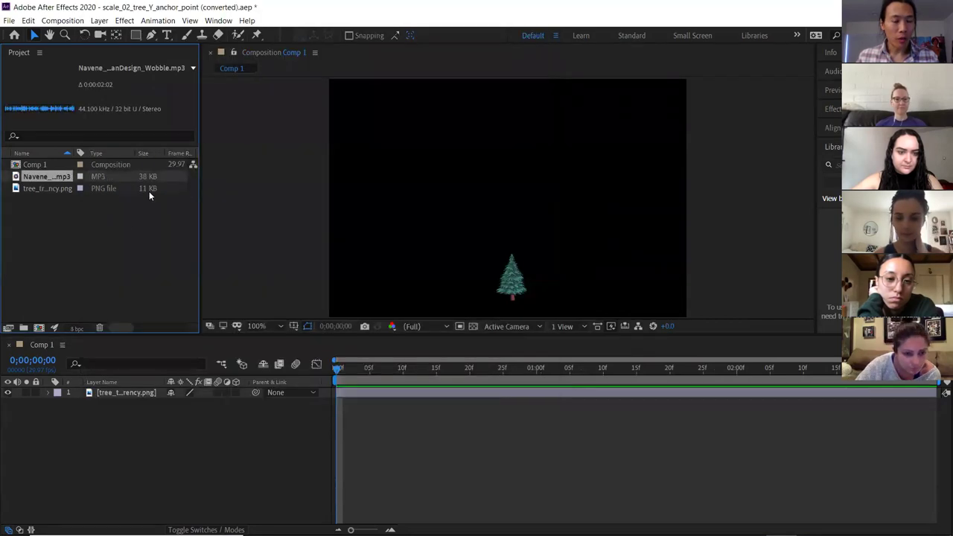
- Widen the project file list to show full names, add the Wobble MP3 beneath the tree layer in Comp 1, and reveal its waveform
left_click_drag(200, 189, 243, 189)
left_click_drag(75, 154, 160, 154)
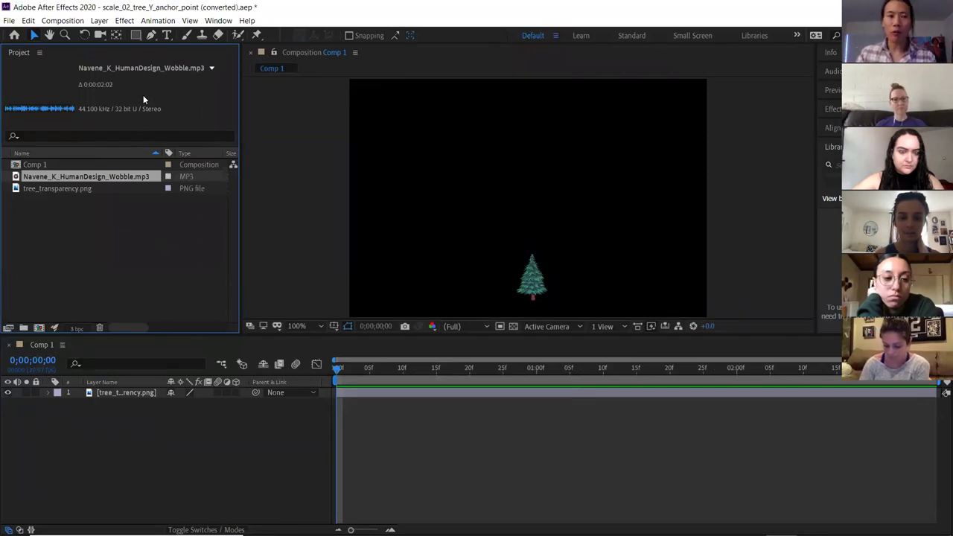
left_click_drag(57, 367, 72, 447)
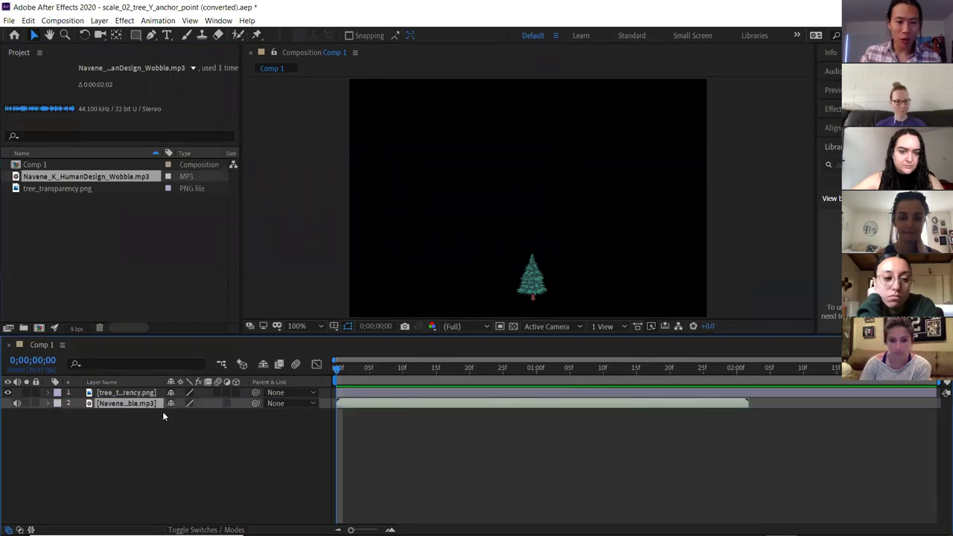
left_click(58, 414)
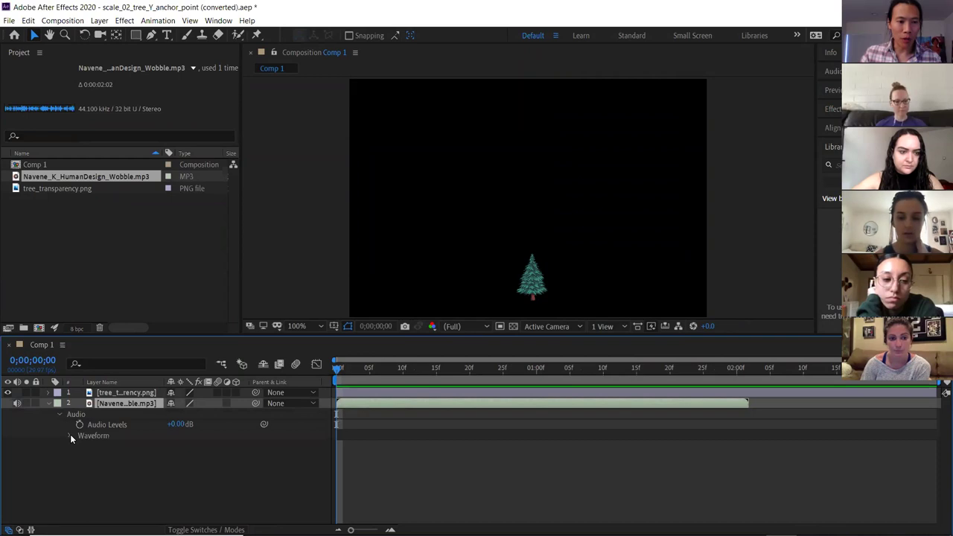
left_click(70, 435)
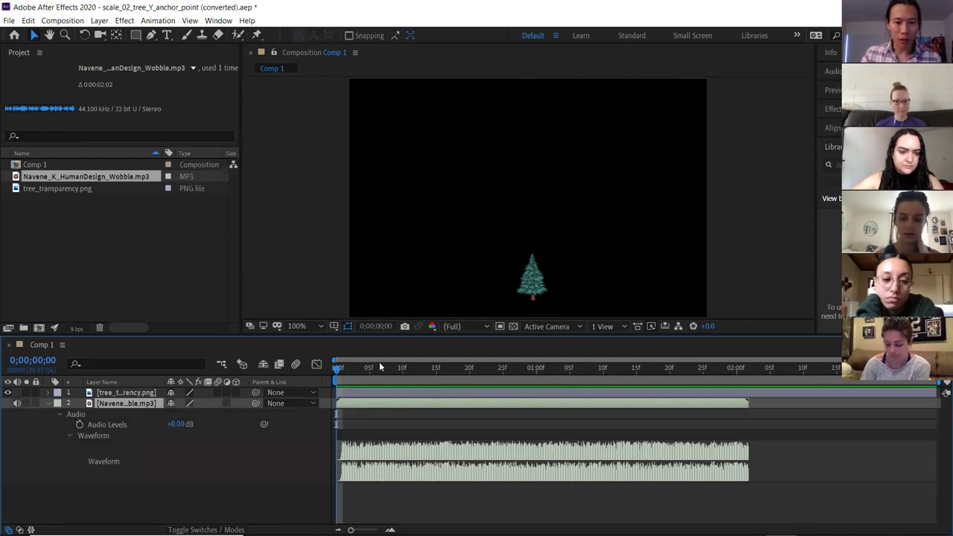
- Show the tree layer's Scale property and move the layer's anchor point to the base of the trunk
left_click(130, 393)
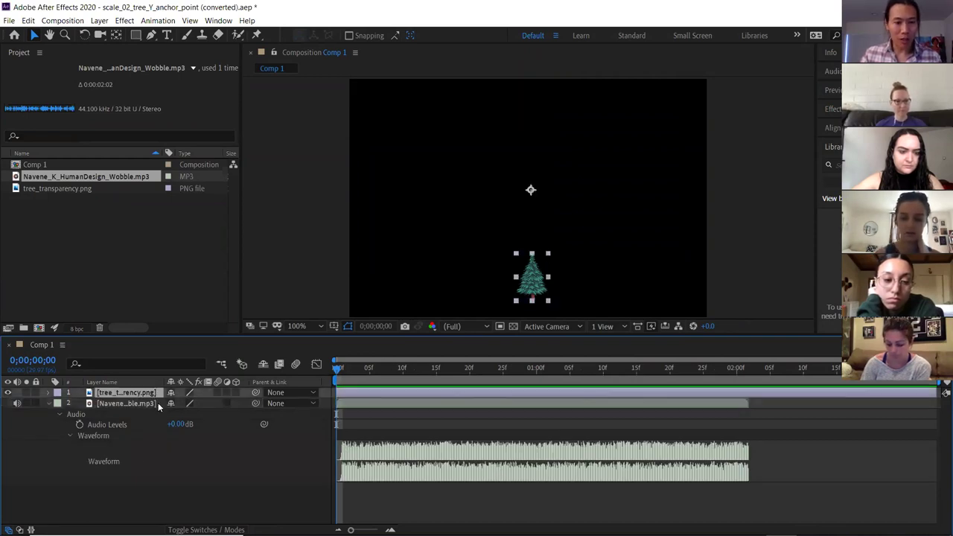
key("s")
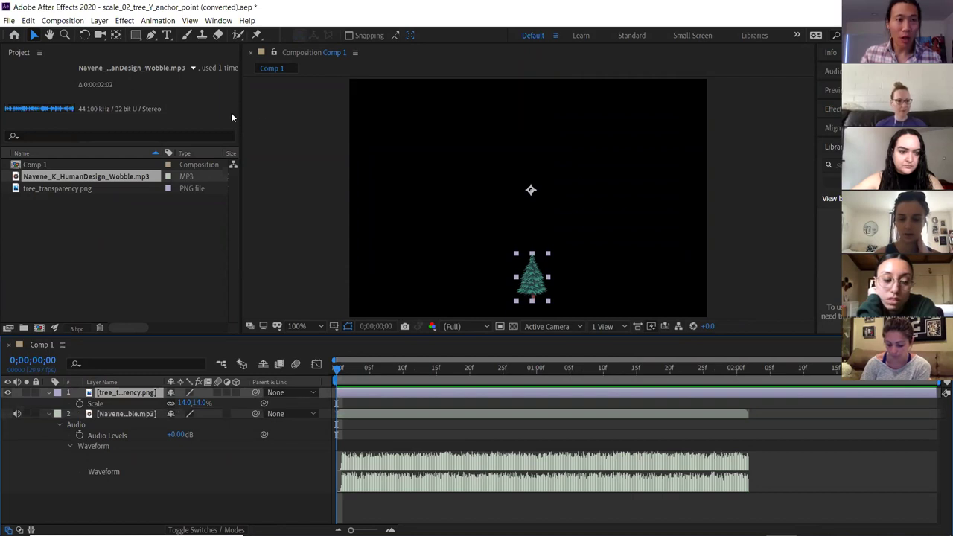
key("y")
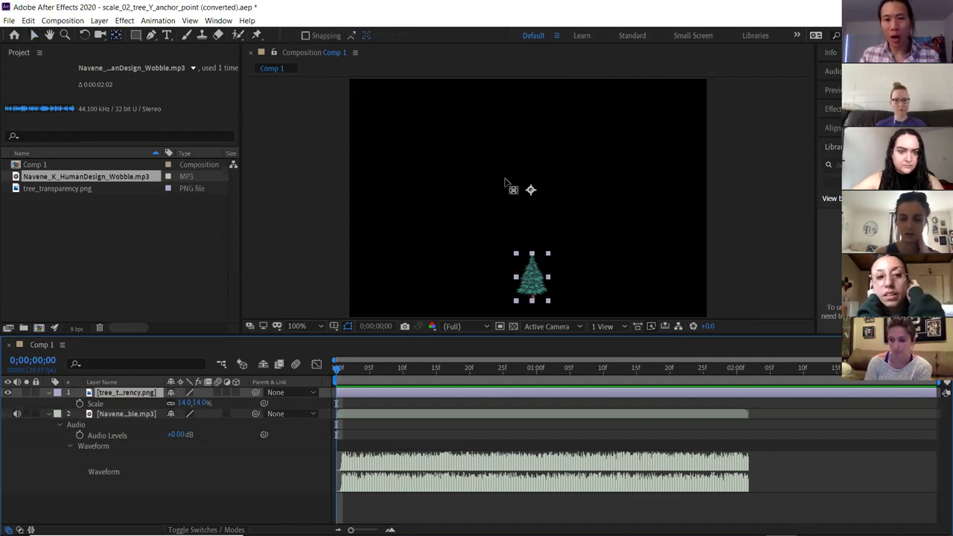
left_click_drag(530, 190, 532, 300)
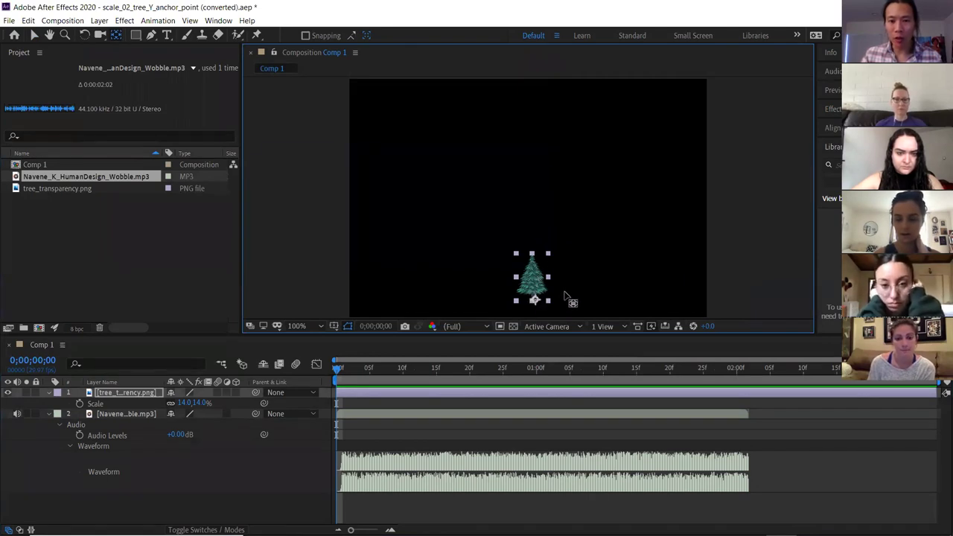
left_click(34, 35)
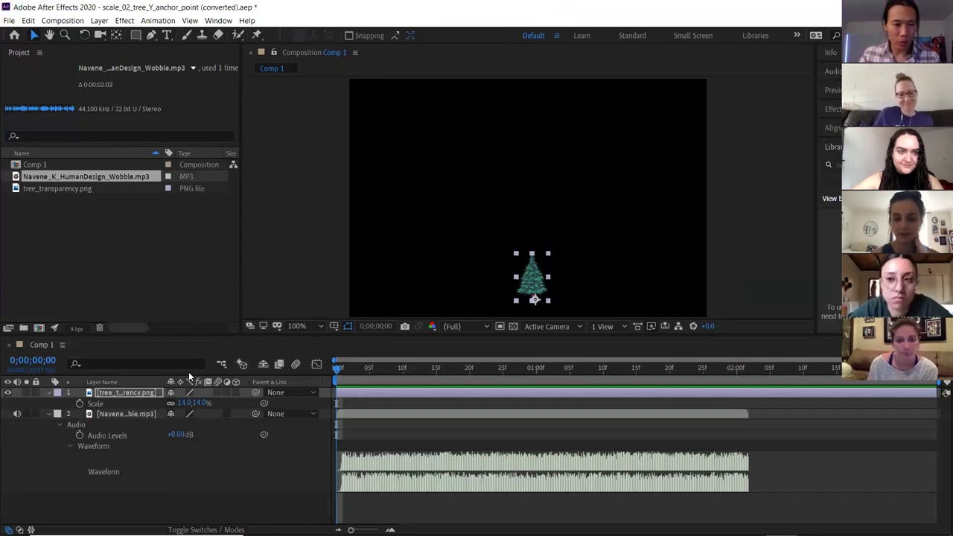
- Keyframe the tree's Scale at 14% at the start of the composition and at 65% at 0;00;02;00
left_click(81, 403)
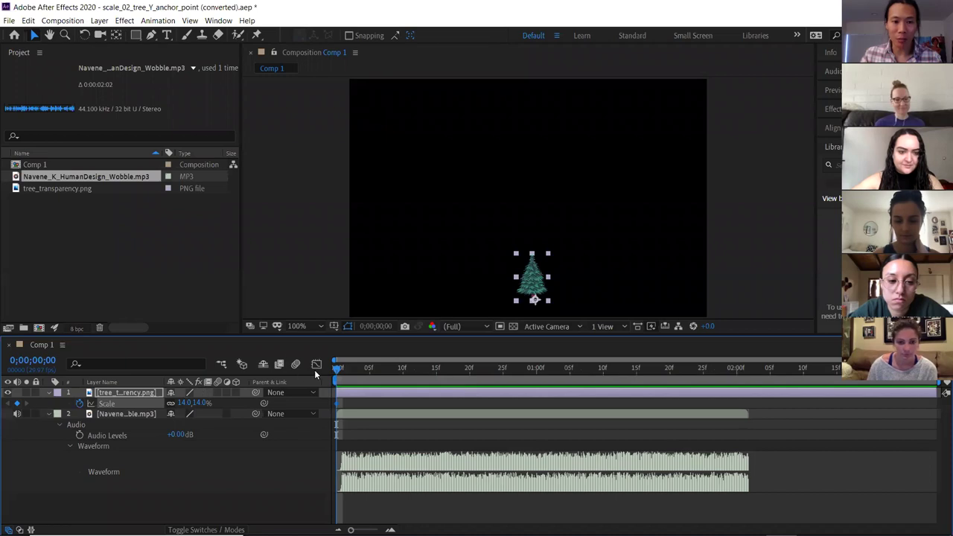
left_click_drag(336, 372, 736, 355)
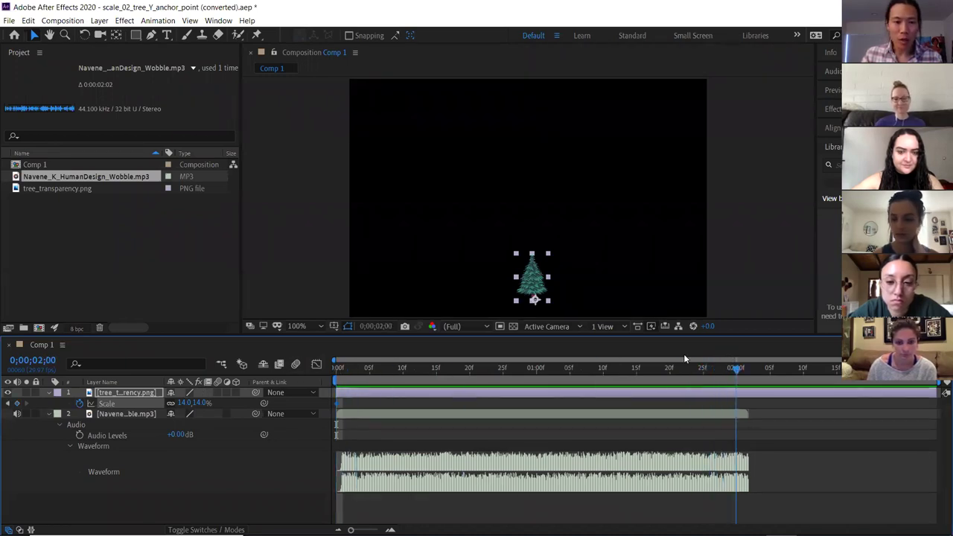
left_click_drag(195, 404, 229, 403)
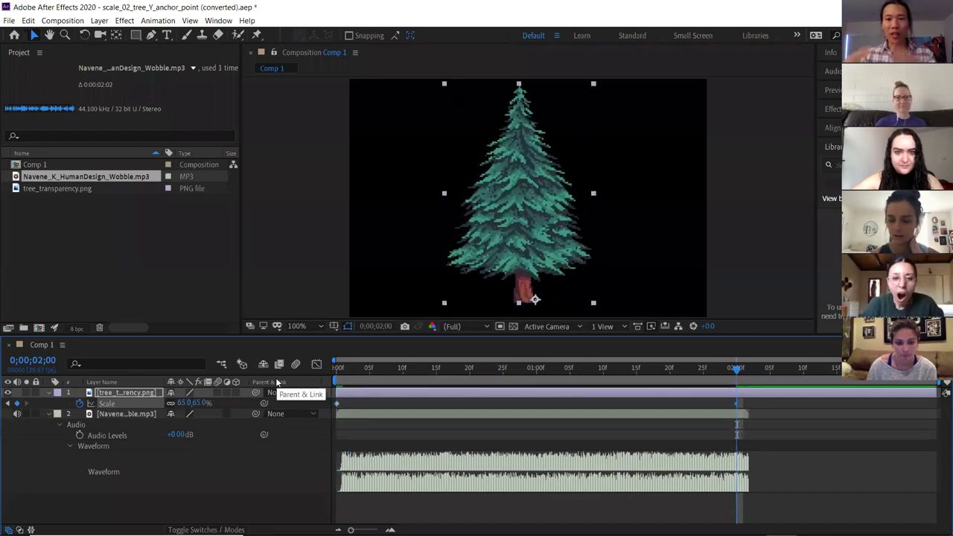
- Add Scale keyframes that keep the tree's in-between size at frame 21, frame 26 and 0;00;01;01
mouse_move(496, 372)
left_mouse_down()
mouse_move(447, 371)
mouse_move(479, 370)
left_mouse_up()
left_click(17, 402)
key("space")
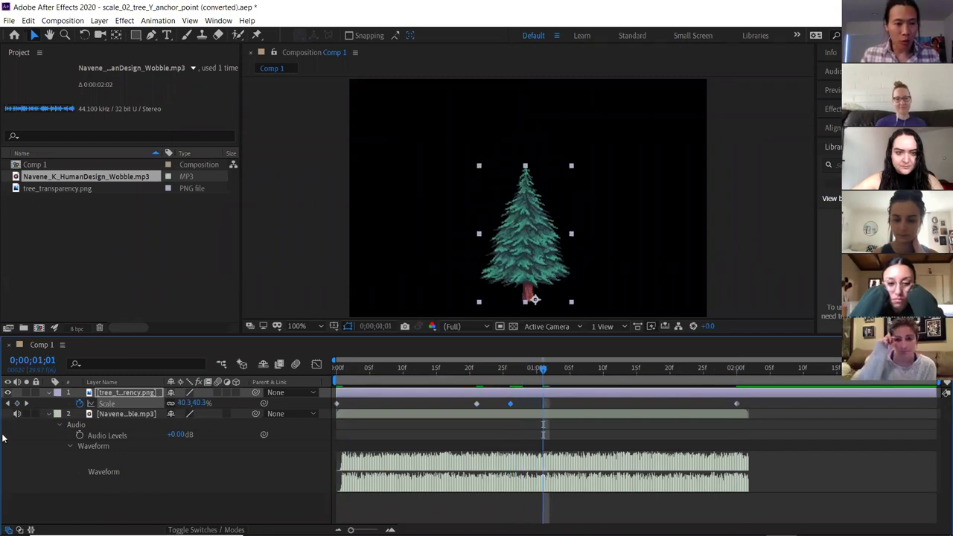
- Reduce the tree's Scale to 22.1% at 0;00;00;19, just before the first in-between keyframe
left_click(470, 368)
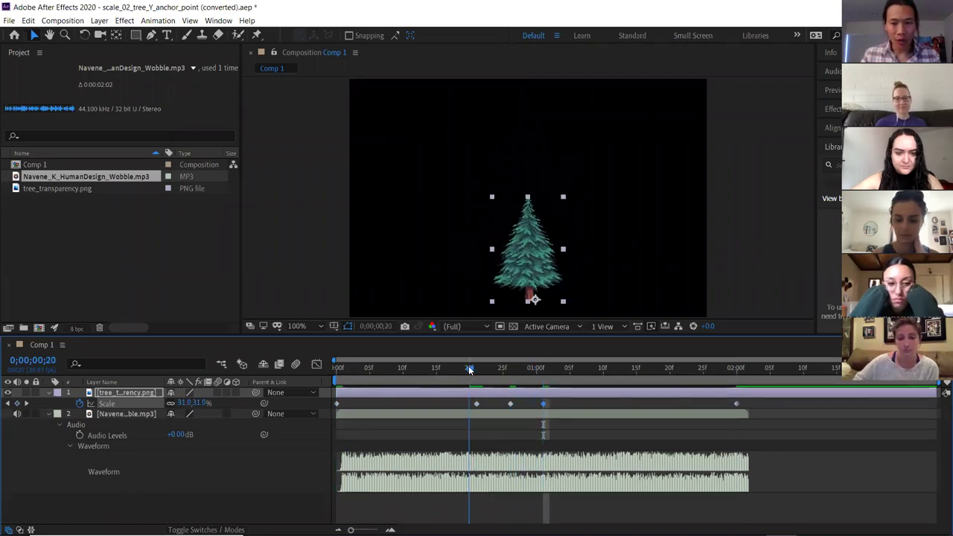
left_click(464, 368)
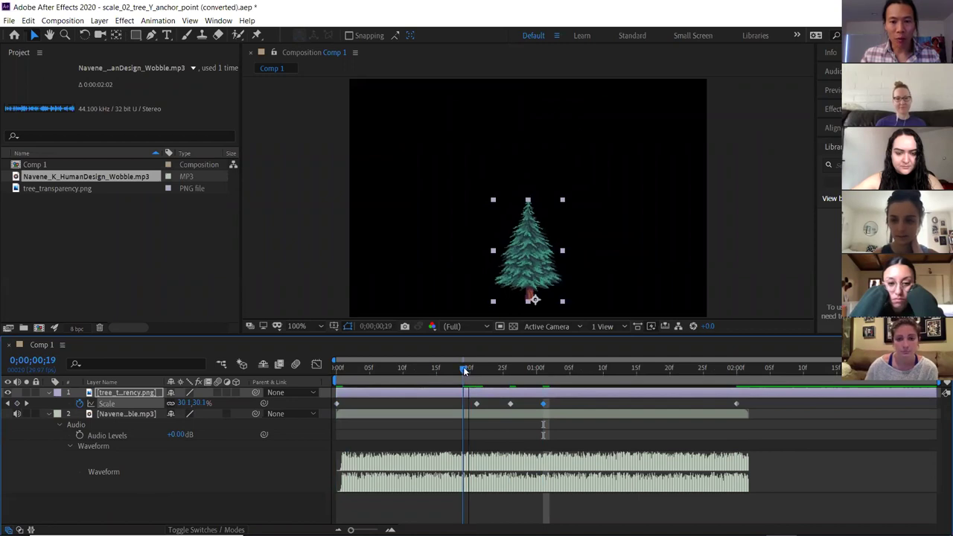
left_click_drag(184, 403, 179, 402)
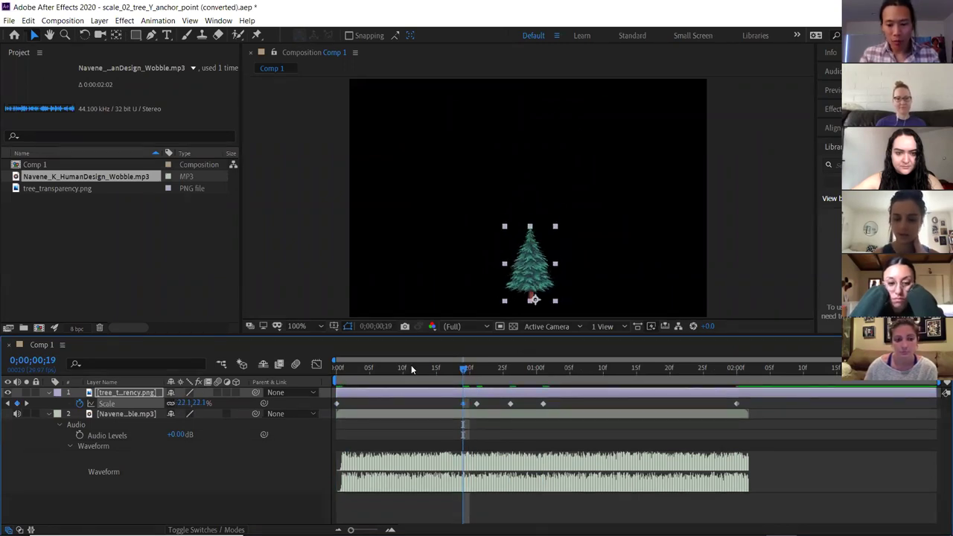
- Add smaller Scale keyframes at five-frame intervals, reducing the tree at 0;00;00;24 and setting it to 28.6% at 0;00;00;29
key("Page_Down")
key("Page_Down")
key("Page_Down")
key("Page_Down")
key("Page_Down")
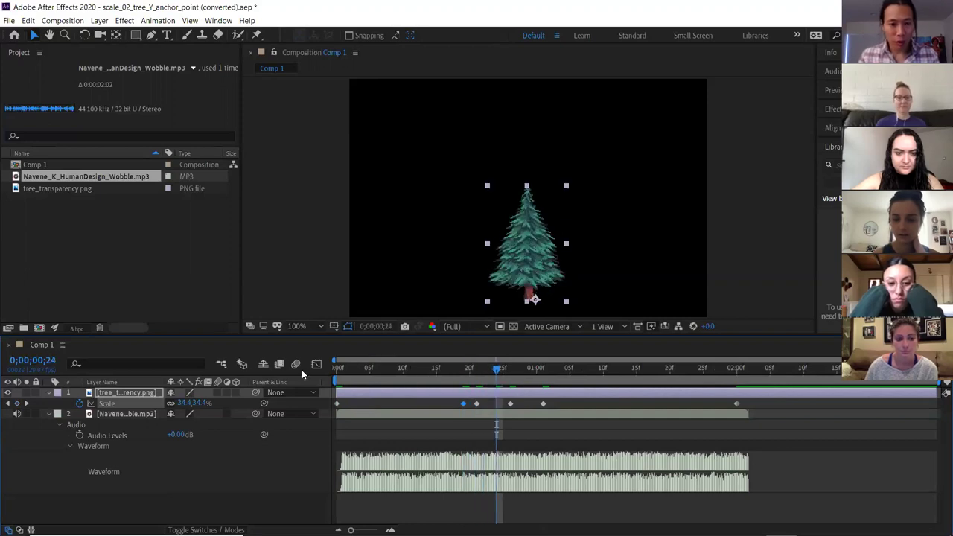
left_click_drag(184, 402, 178, 403)
key("Page_Down")
key("Page_Down")
key("Page_Down")
key("Page_Down")
key("Page_Down")
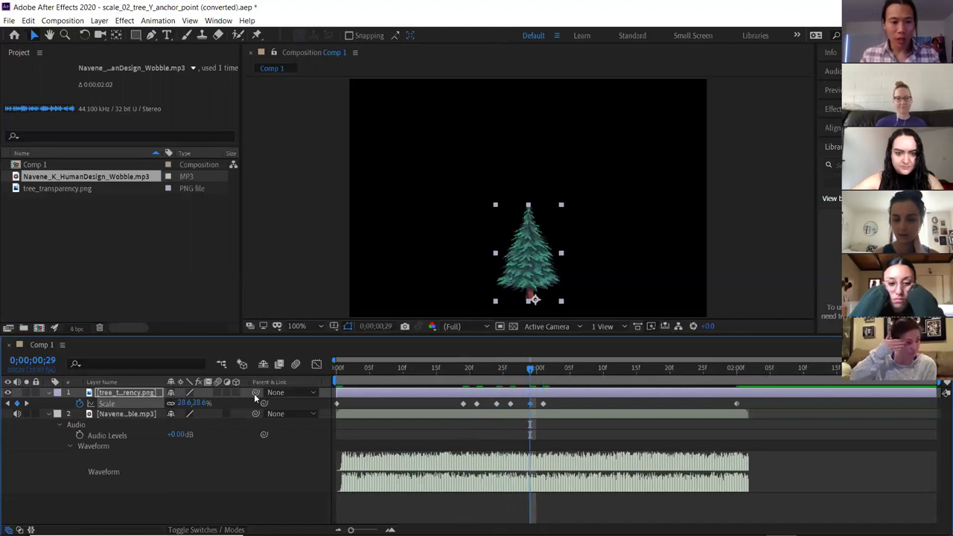
- Preview the tree's wobbling growth from the beginning of the composition
left_click(363, 368)
key("Home")
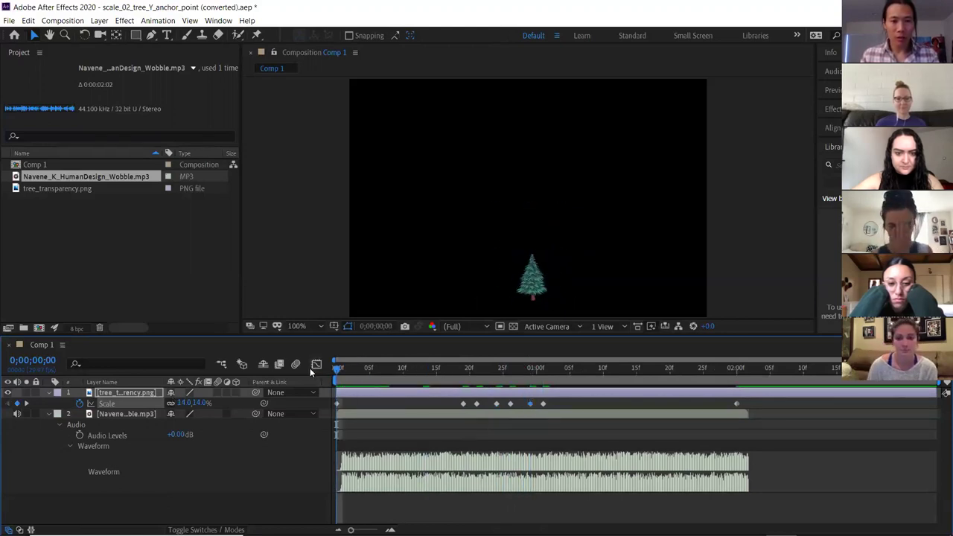
key("space")
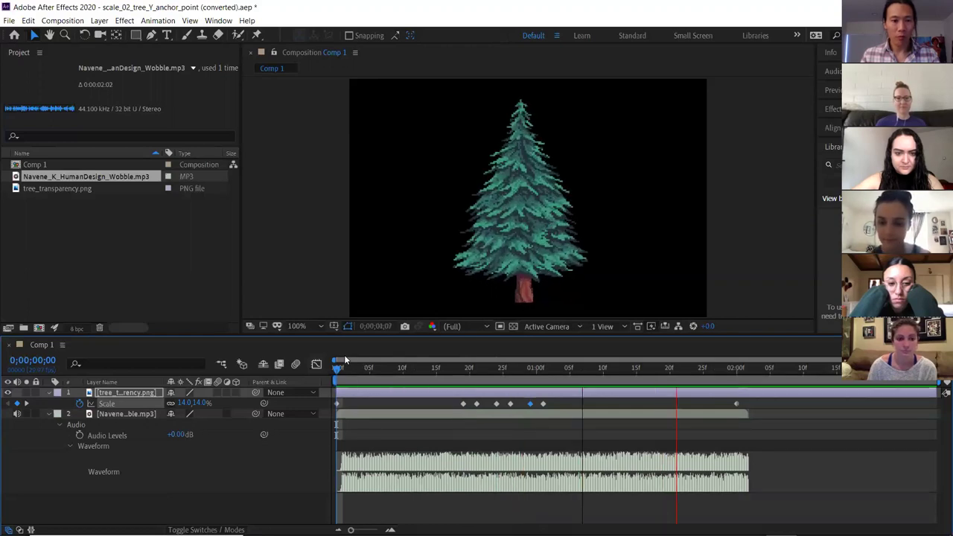
- Mute the Wobble audio layer, shorten the work area to about 0;00;00;12 through 0;00;01;11, and preview that section
left_click(17, 414)
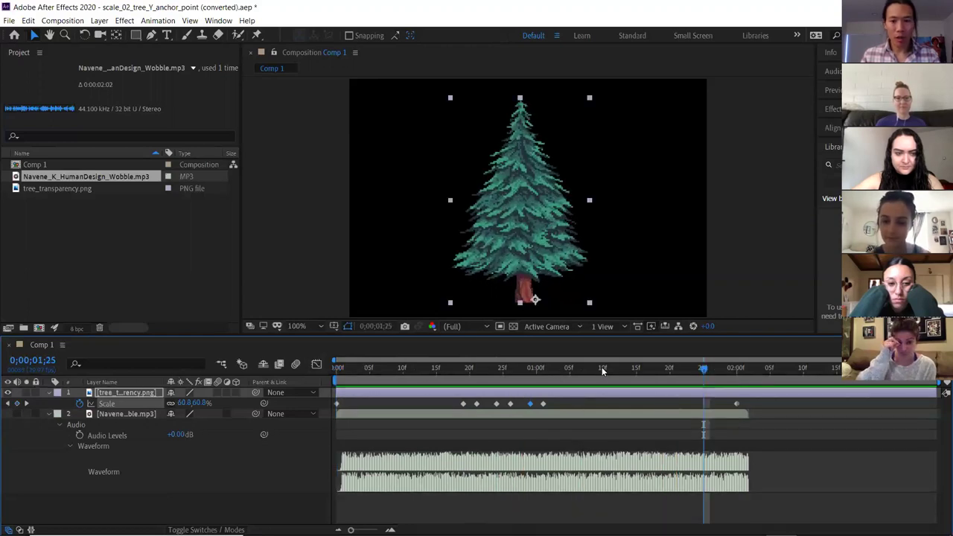
left_click(415, 368)
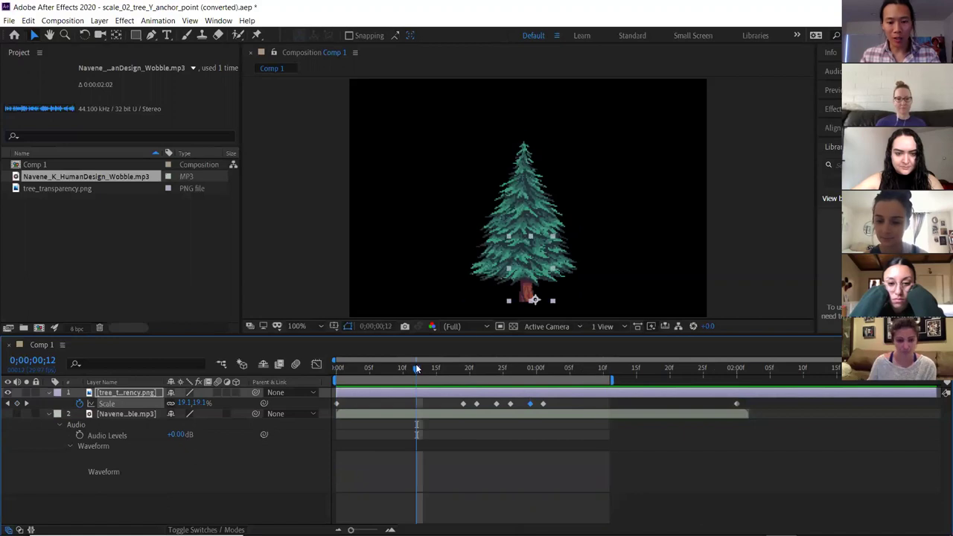
key("space")
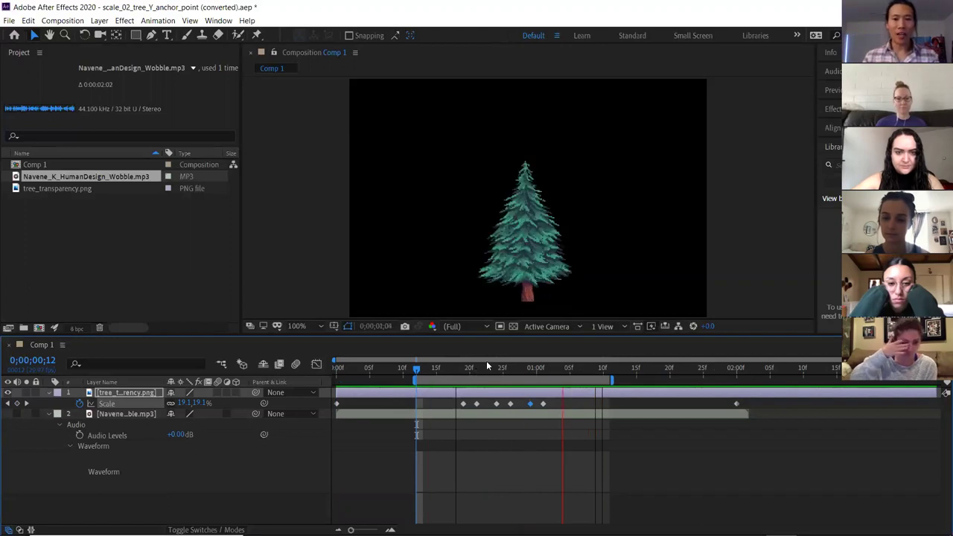
left_click(500, 367)
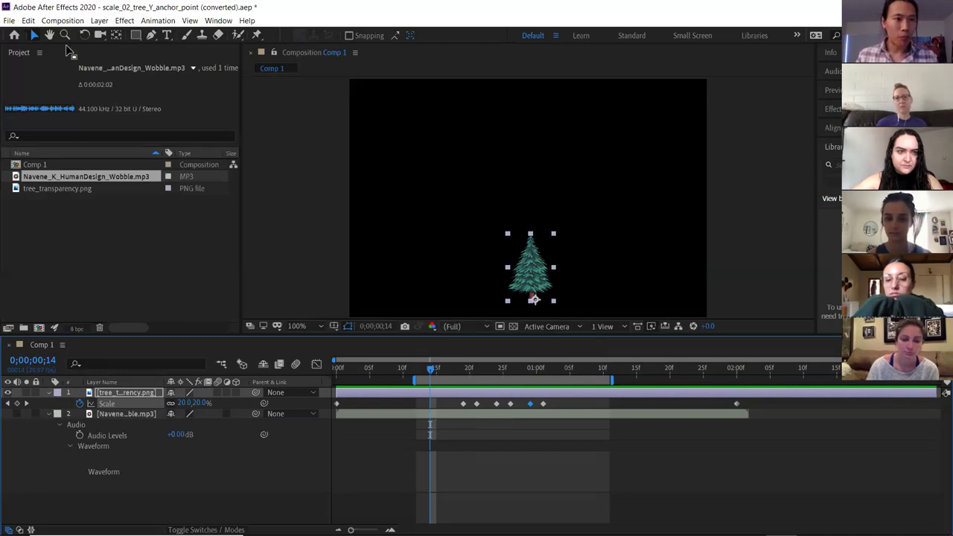
- Discard the current project's changes and reopen the original scale_02_tree_Y_anchor_point project, accepting its version conversion
left_click(10, 21)
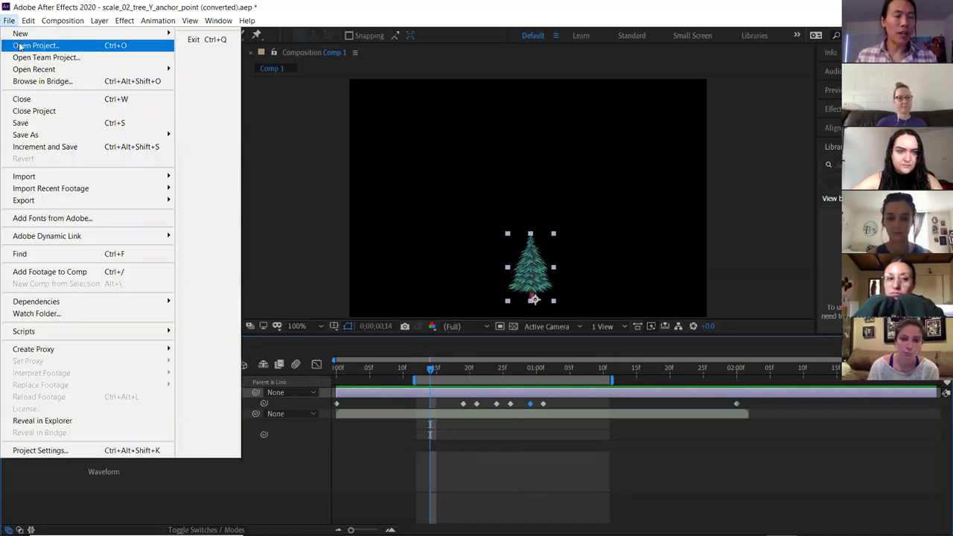
left_click(22, 46)
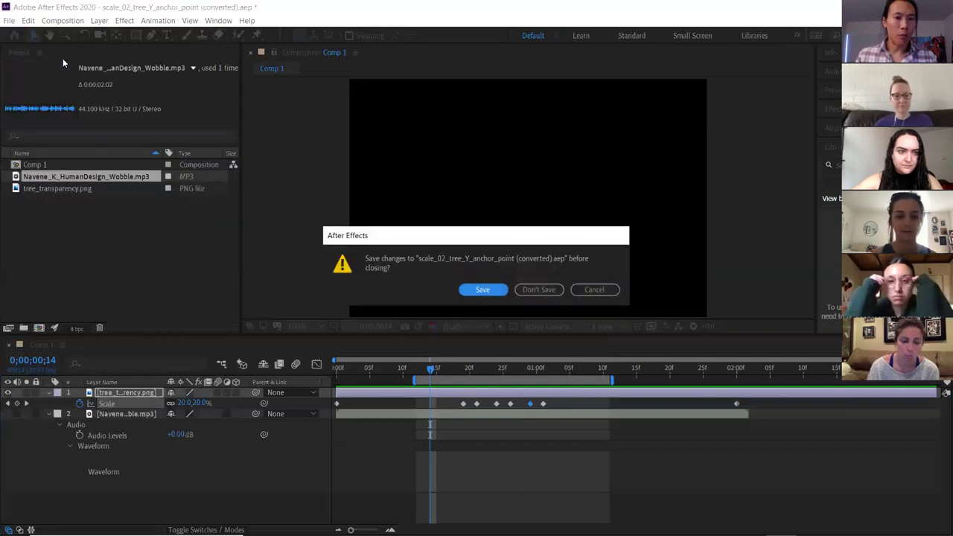
left_click(525, 289)
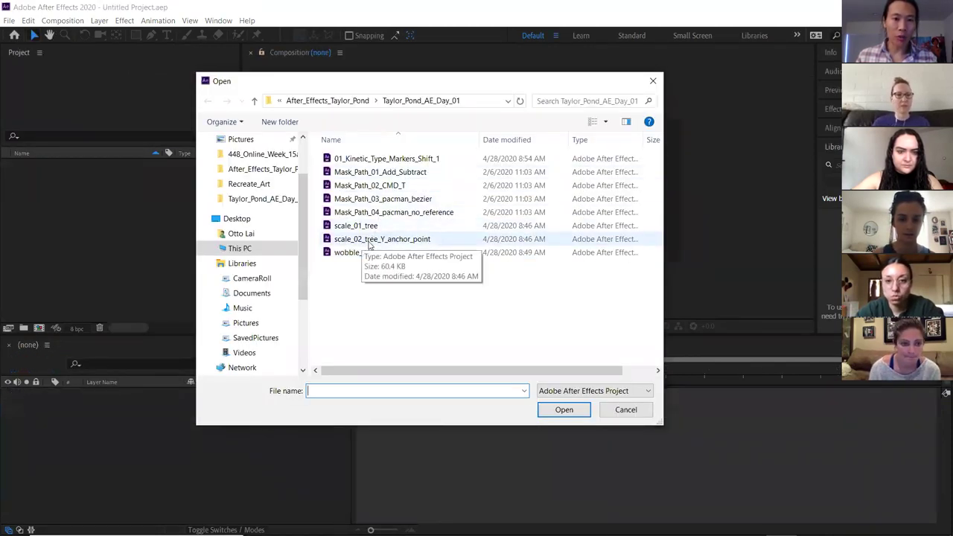
left_click(387, 241)
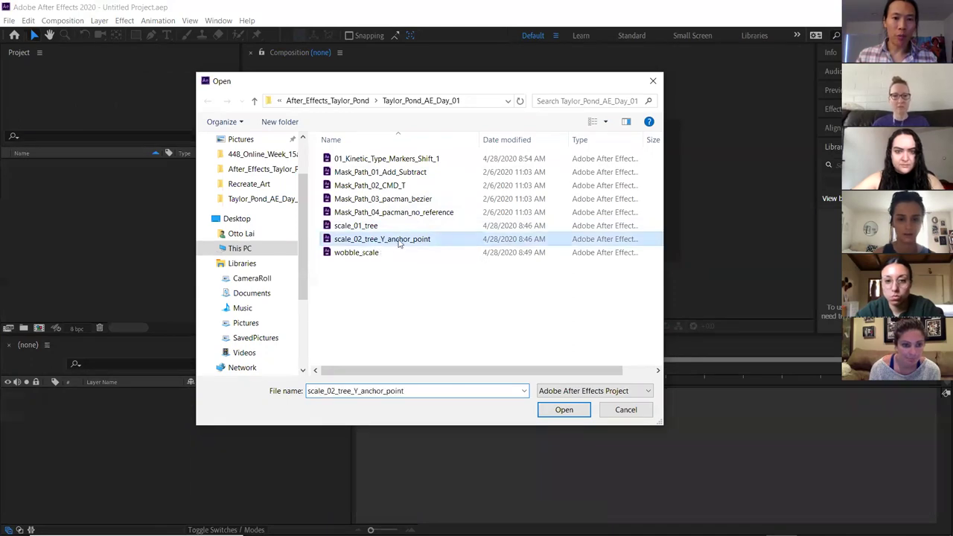
left_click(560, 410)
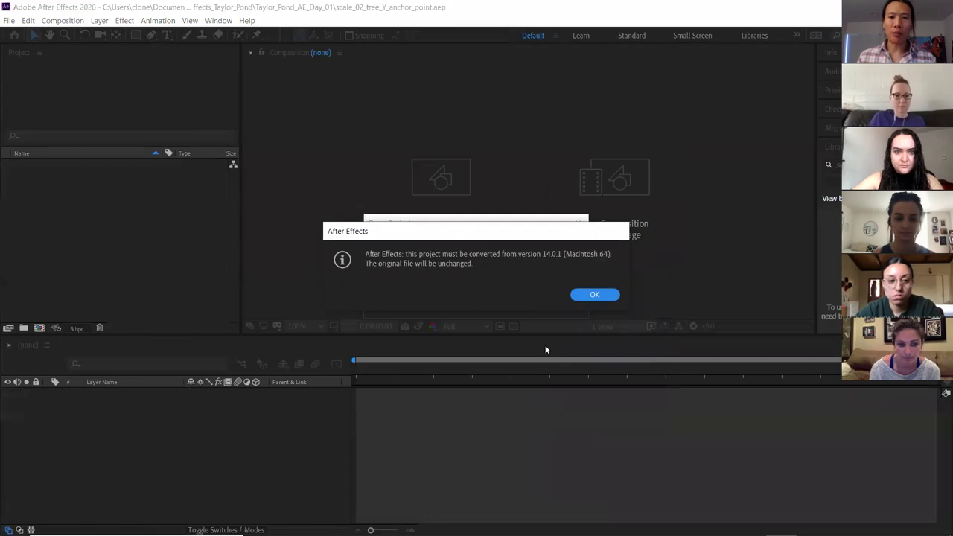
left_click(594, 295)
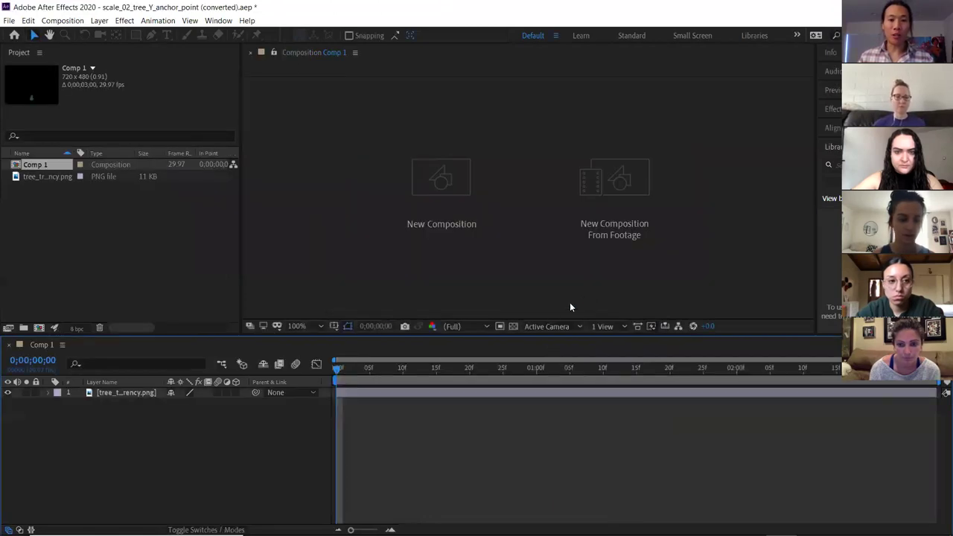
- Examine the tree layer and its anchor point, along with the Comp 1 and tree_transparency.png project items
left_click(129, 391)
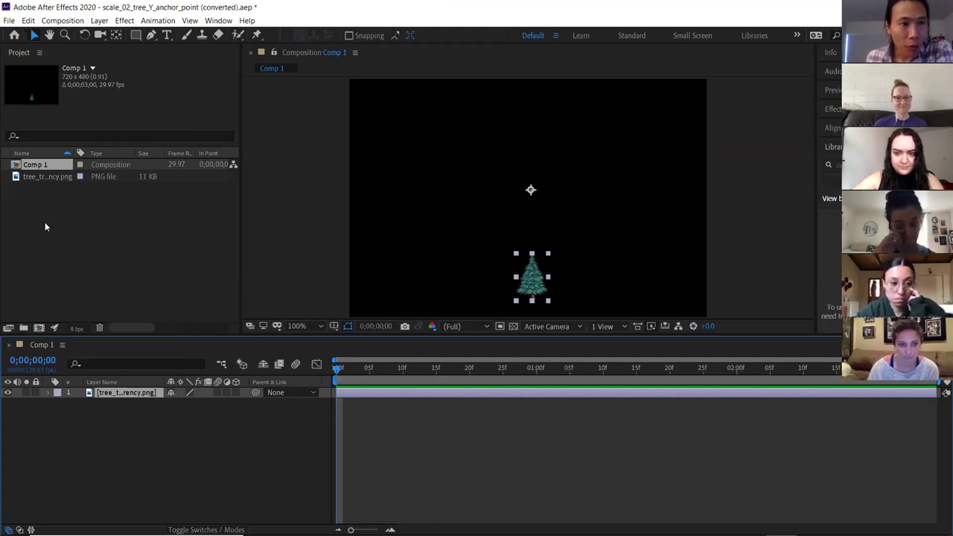
left_click(110, 265)
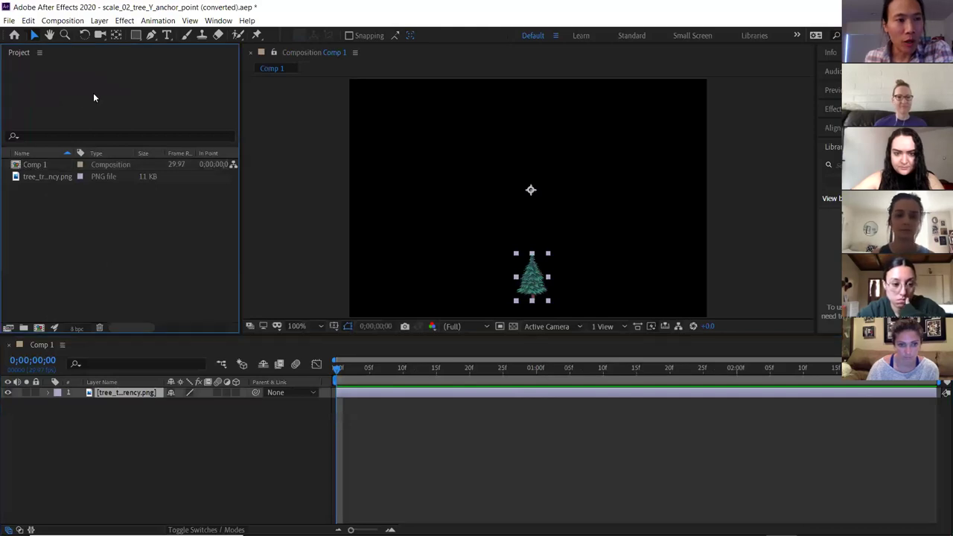
left_click(34, 166)
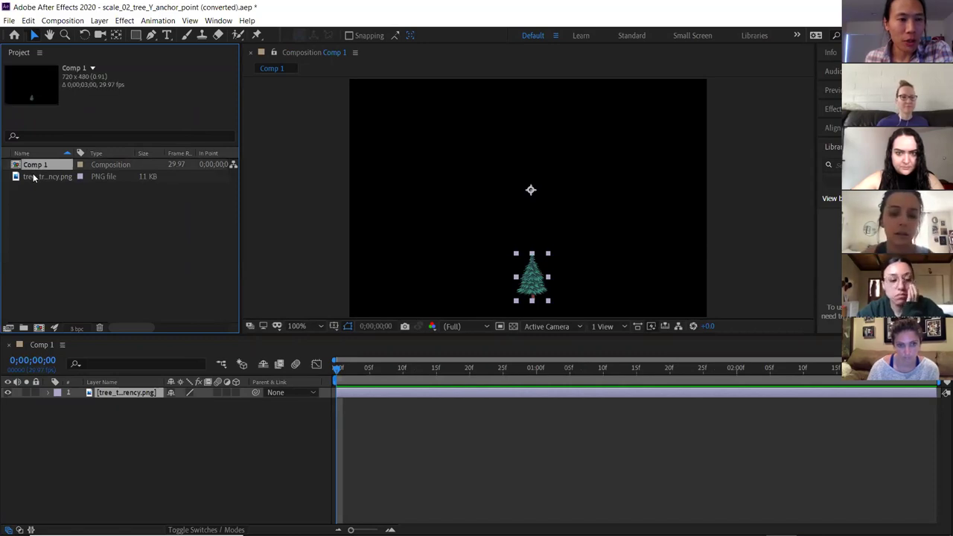
left_click(33, 176)
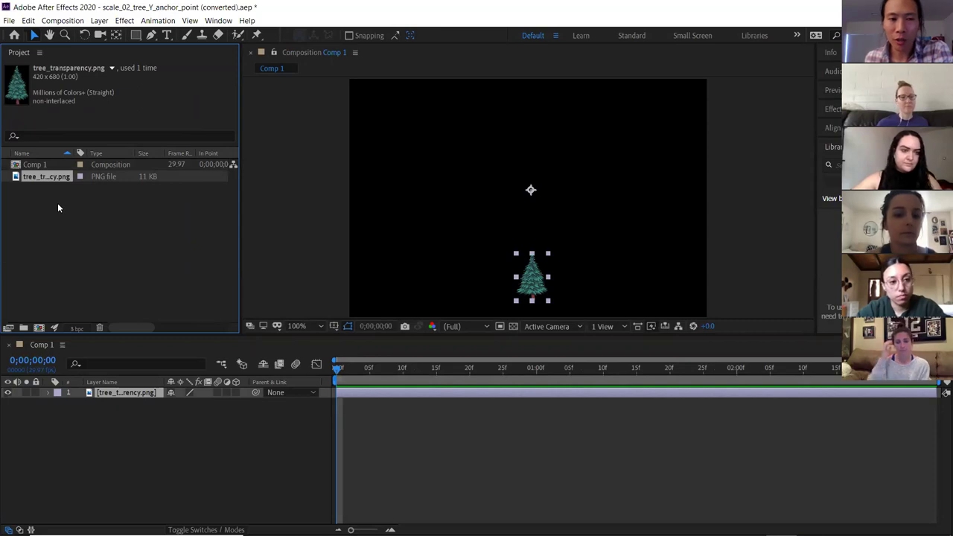
left_click(57, 204)
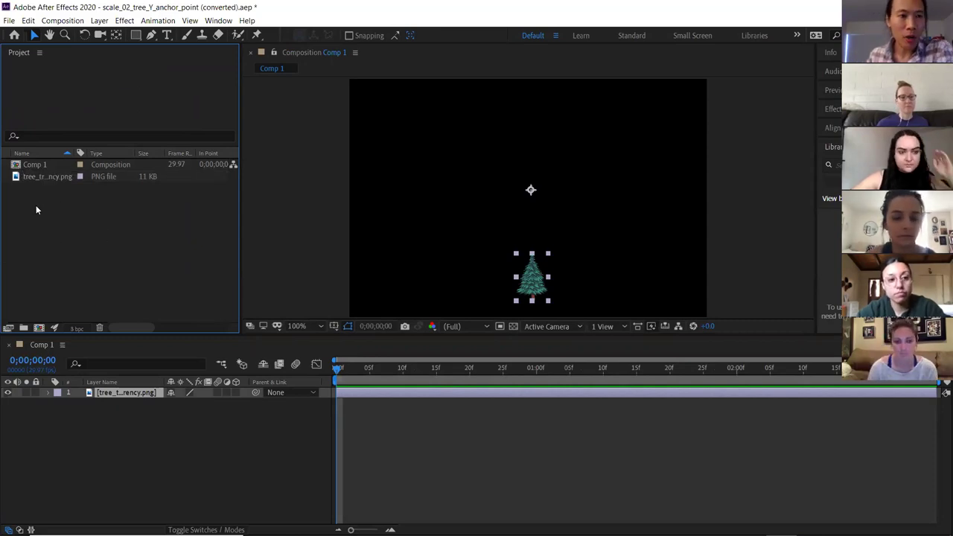
left_click(44, 159)
left_click(40, 177)
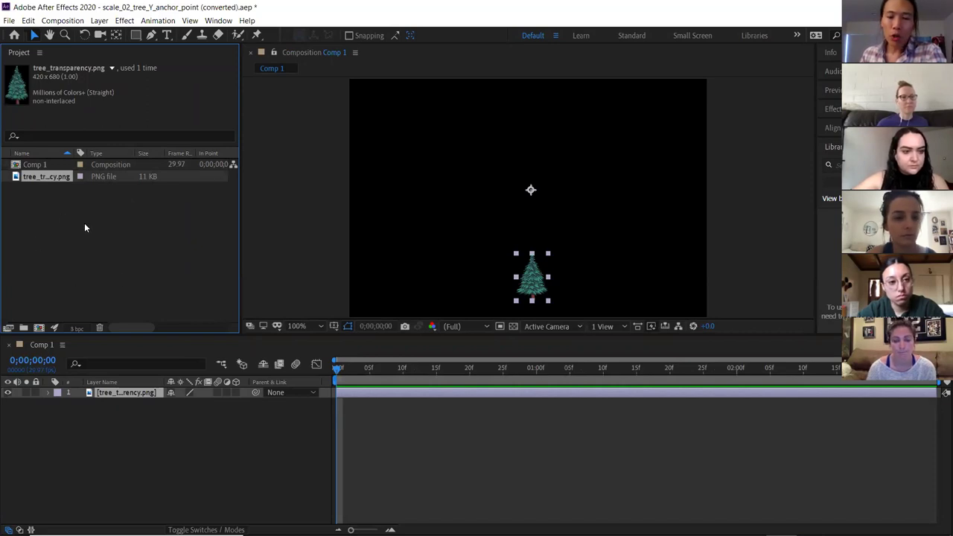
left_click(9, 20)
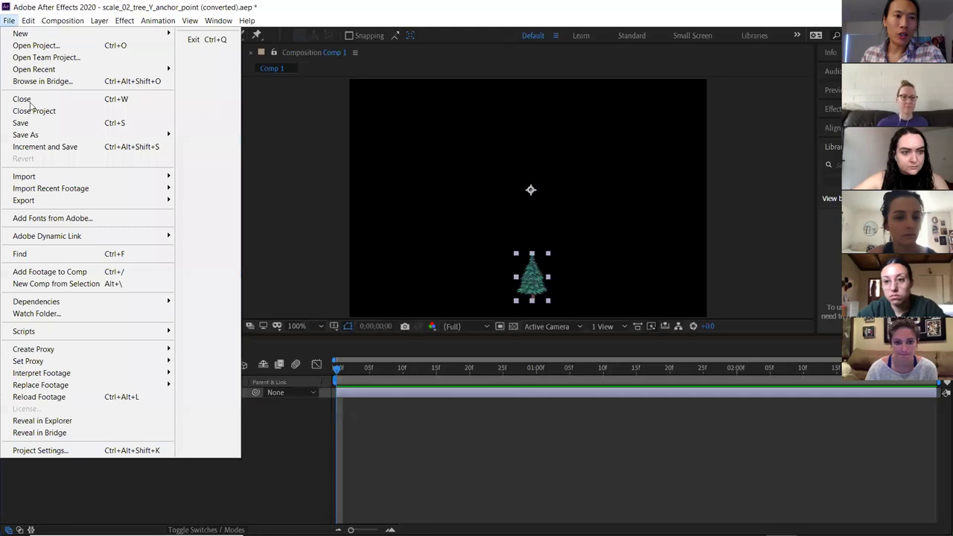
mouse_move(41, 177)
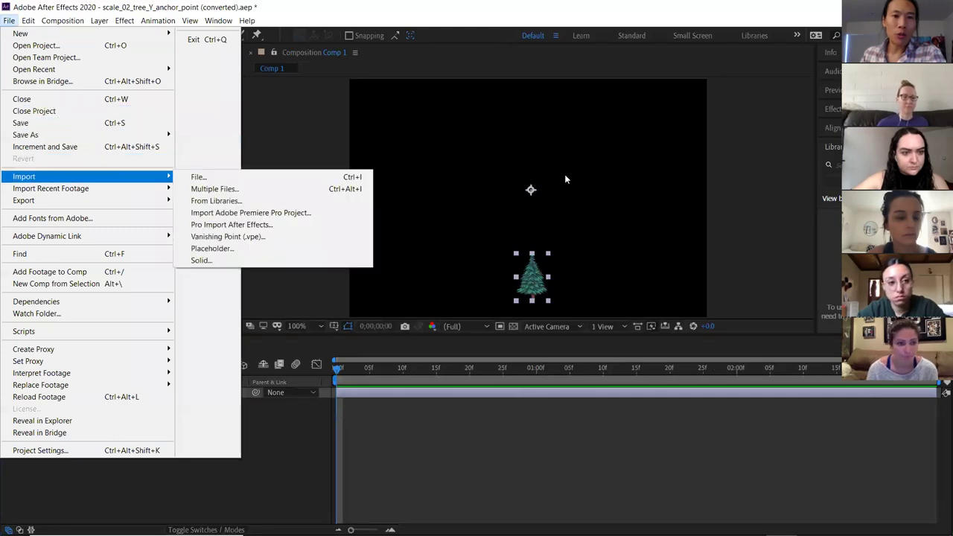
left_click(282, 99)
left_click(75, 201)
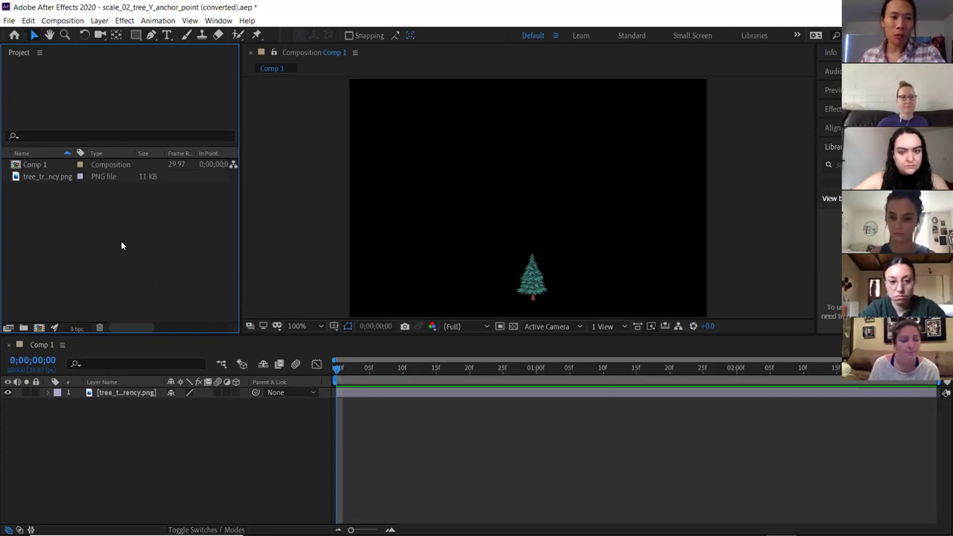
- Import the Navene_K_HumanDesign_Wobble MP3 from the After_Effects_Taylor_Pond folder into the project as footage
double_click(80, 255)
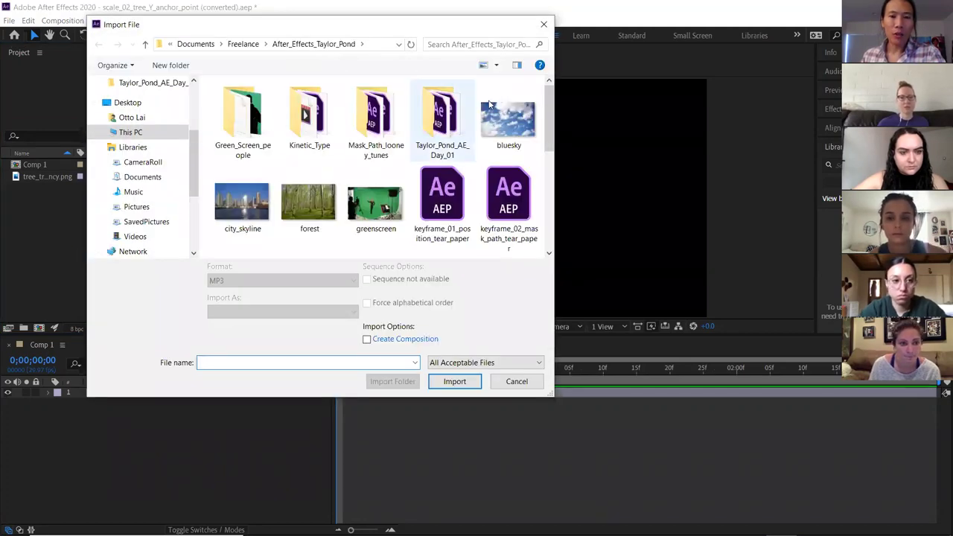
left_click_drag(548, 104, 551, 153)
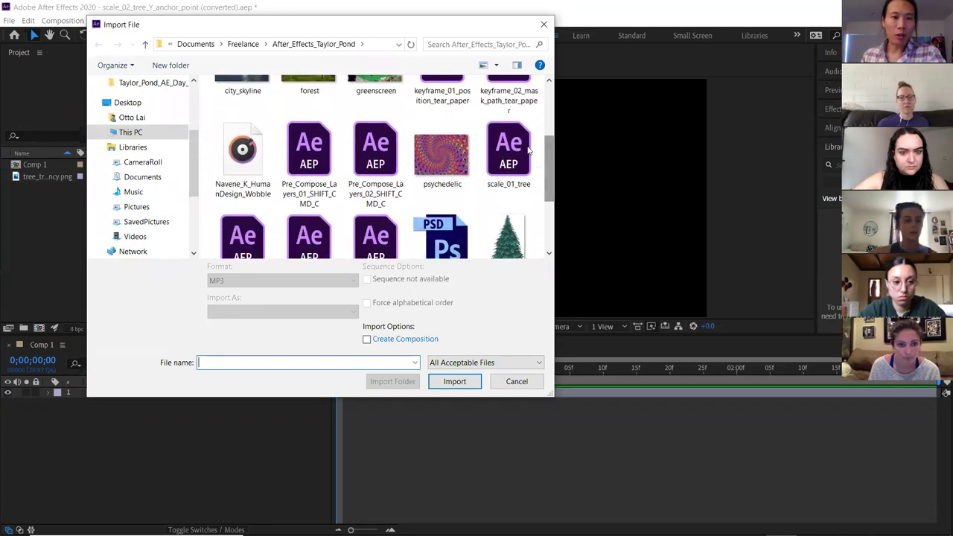
left_click(273, 152)
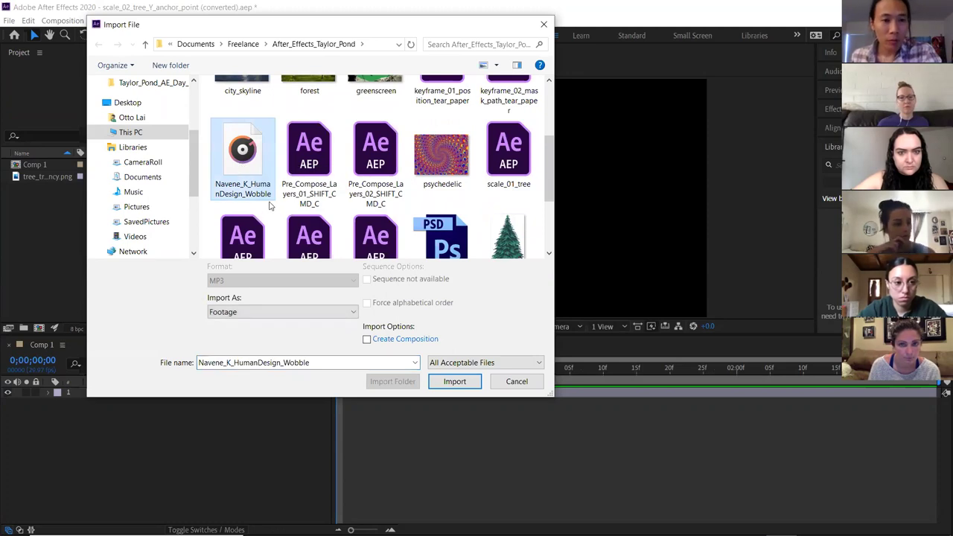
left_click_drag(324, 28, 382, 48)
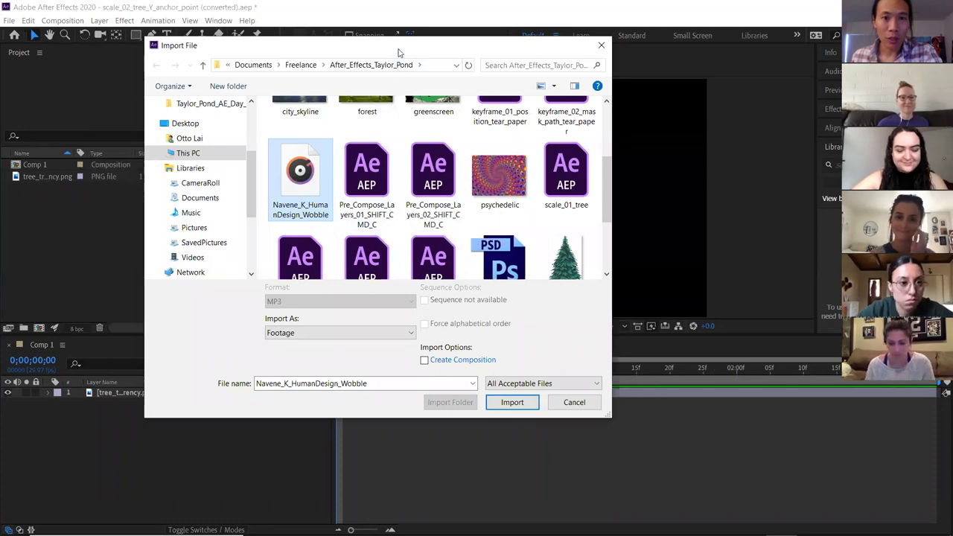
left_click_drag(398, 52, 434, 43)
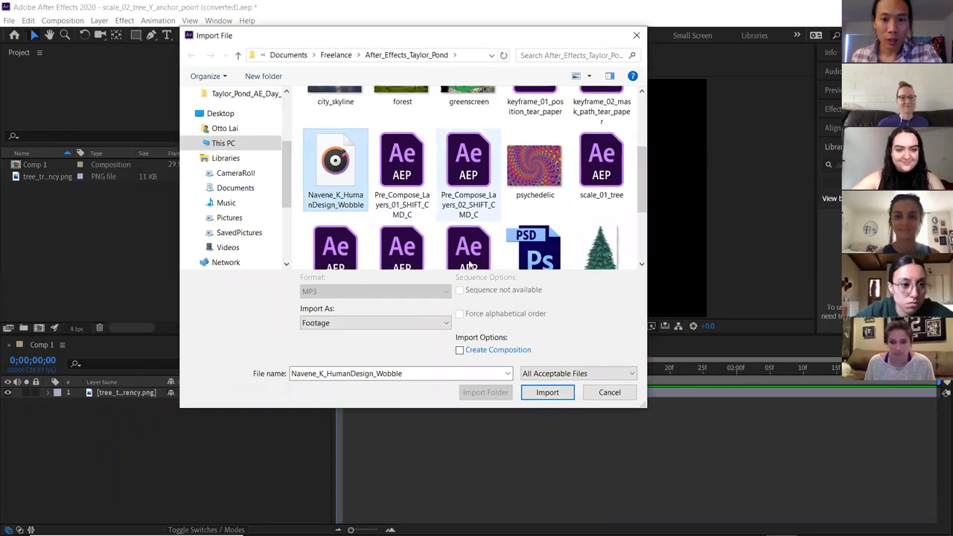
left_click(551, 394)
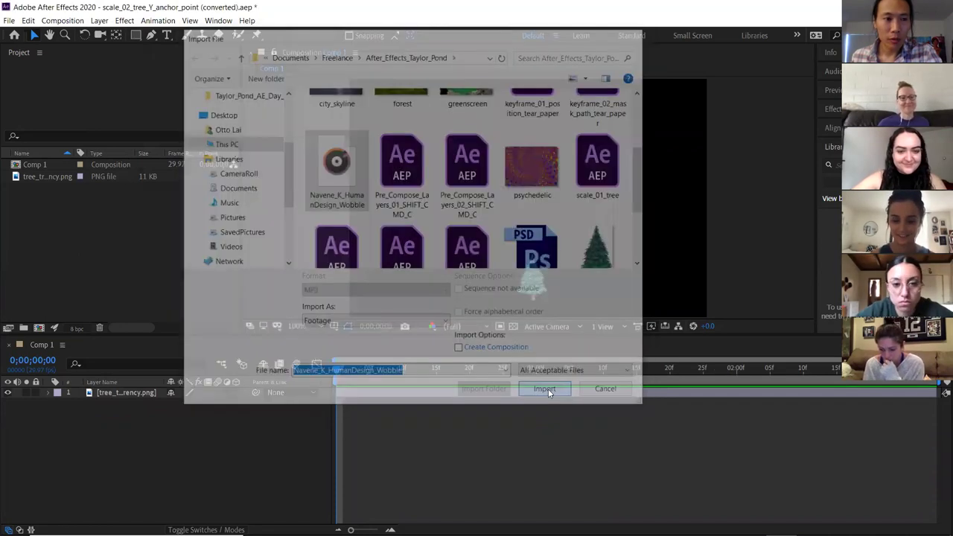
- Add the imported Wobble audio to Comp 1 as a layer beneath the tree
left_click(46, 201)
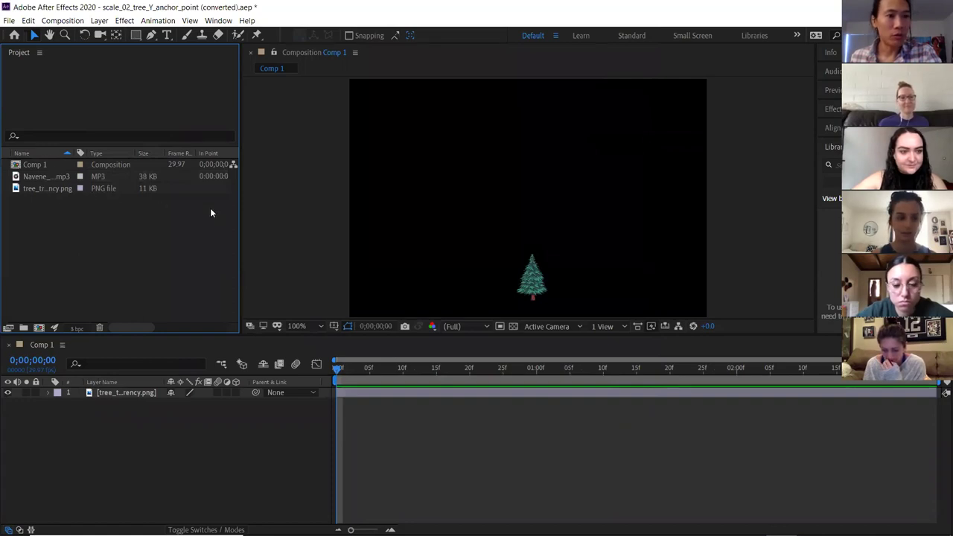
mouse_move(244, 215)
left_mouse_down()
mouse_move(255, 215)
mouse_move(232, 215)
left_mouse_up()
left_click_drag(32, 179, 96, 444)
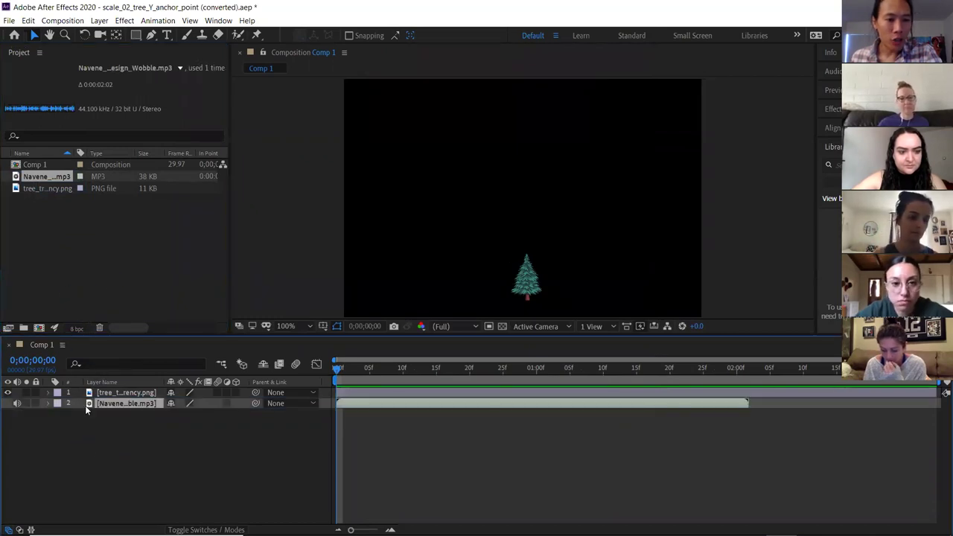
- Expand the Wobble layer's audio properties to display its waveform
left_click(48, 402)
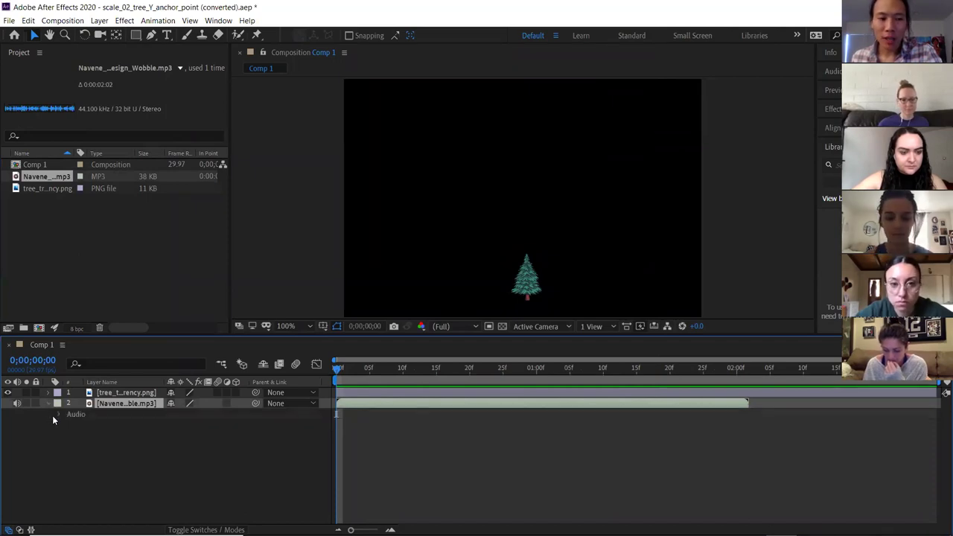
left_click(58, 414)
left_click(69, 435)
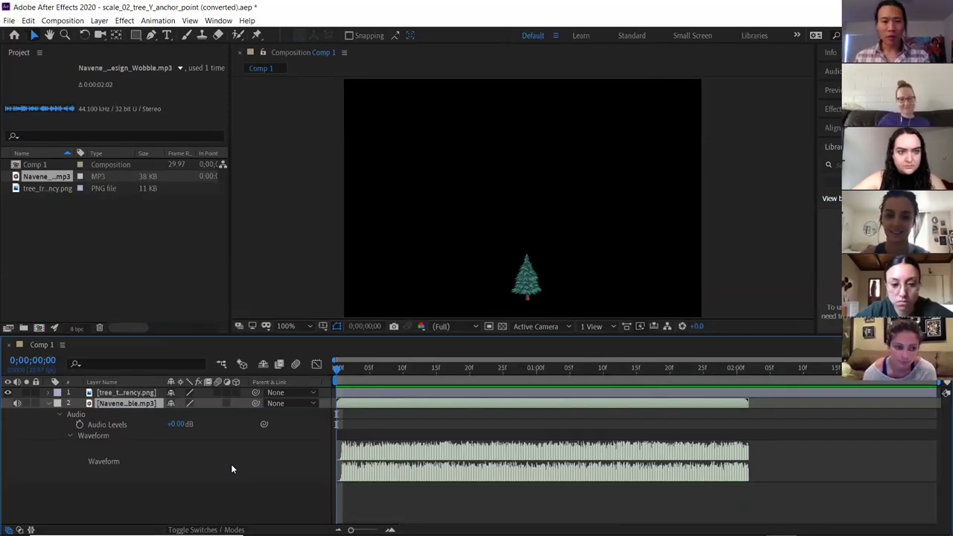
left_click(150, 488)
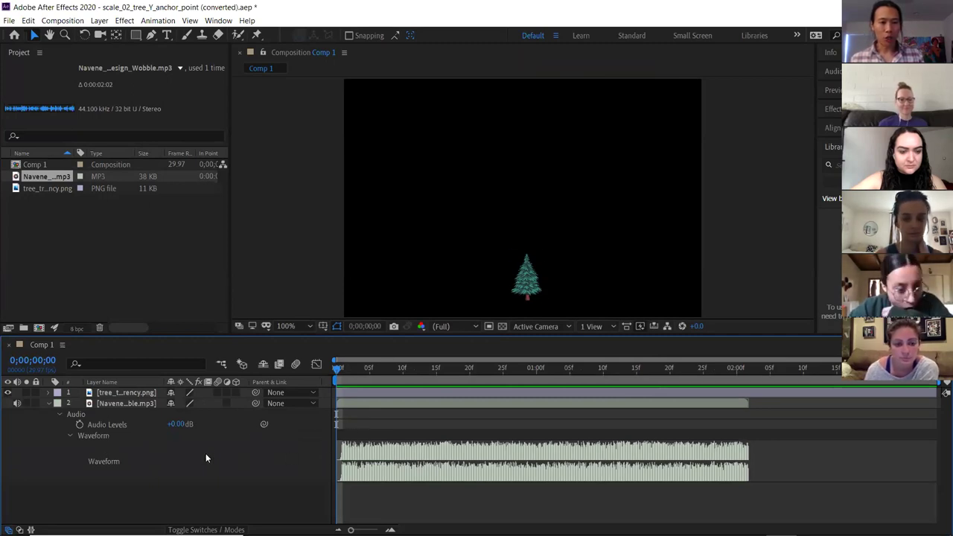
- Reveal the tree layer's Scale property and move its anchor point to the base of the trunk
left_click(181, 393)
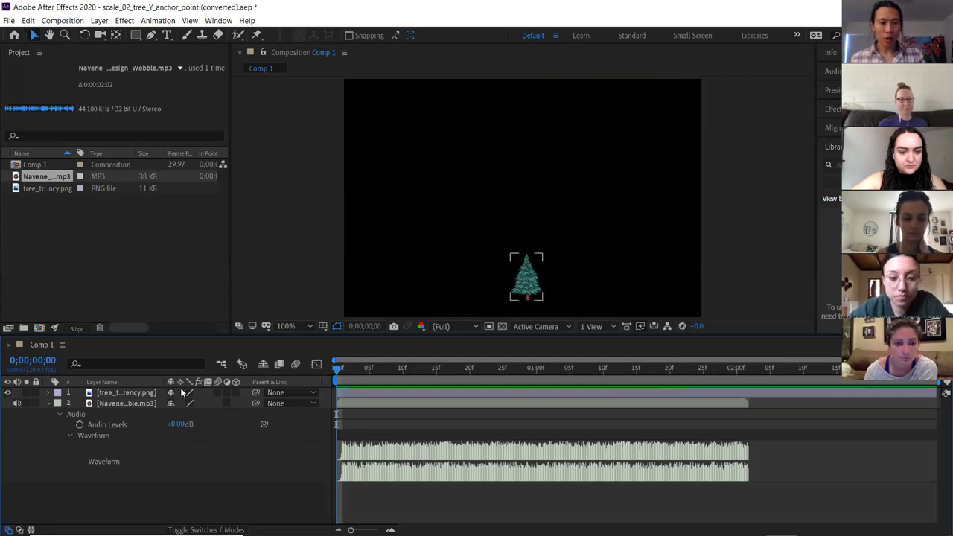
left_click(134, 391)
key("s")
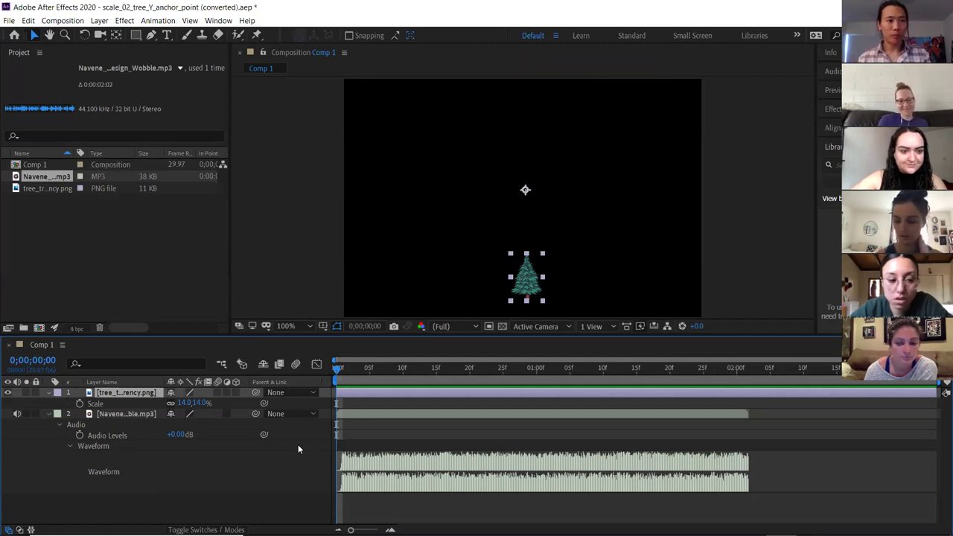
key("y")
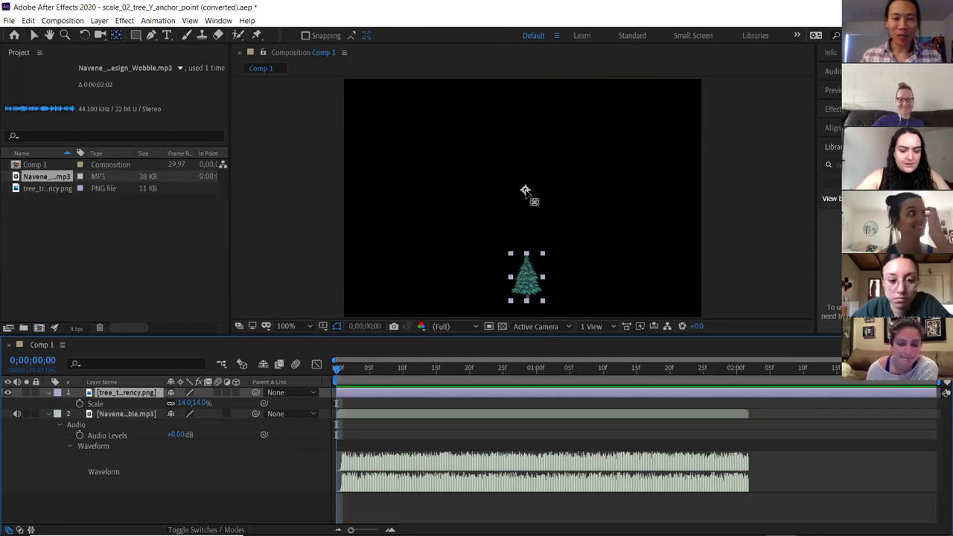
left_click_drag(524, 191, 527, 299)
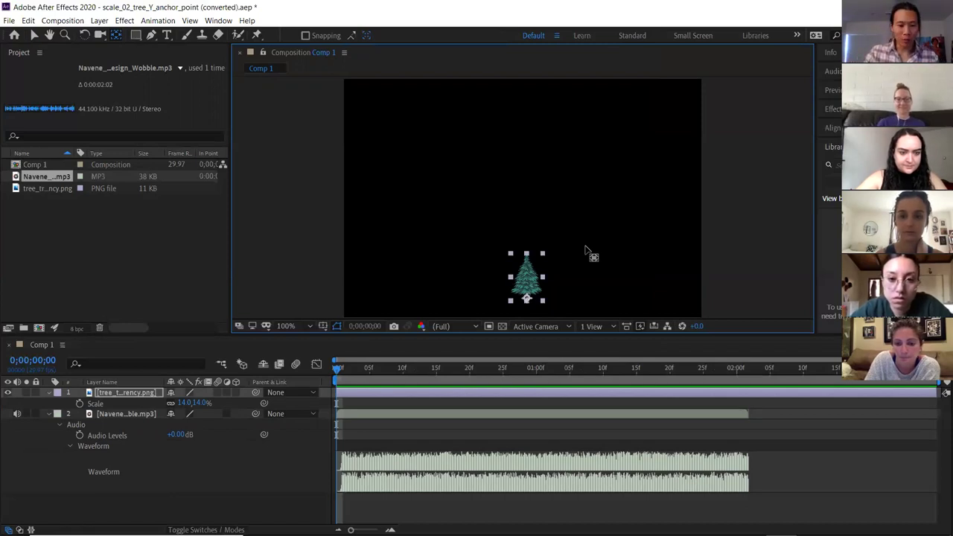
key("v")
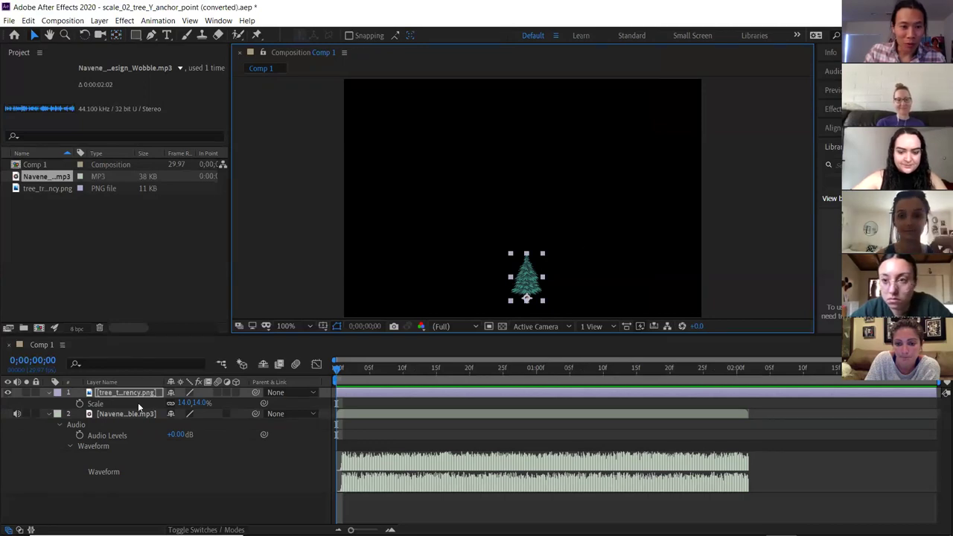
left_click(134, 497)
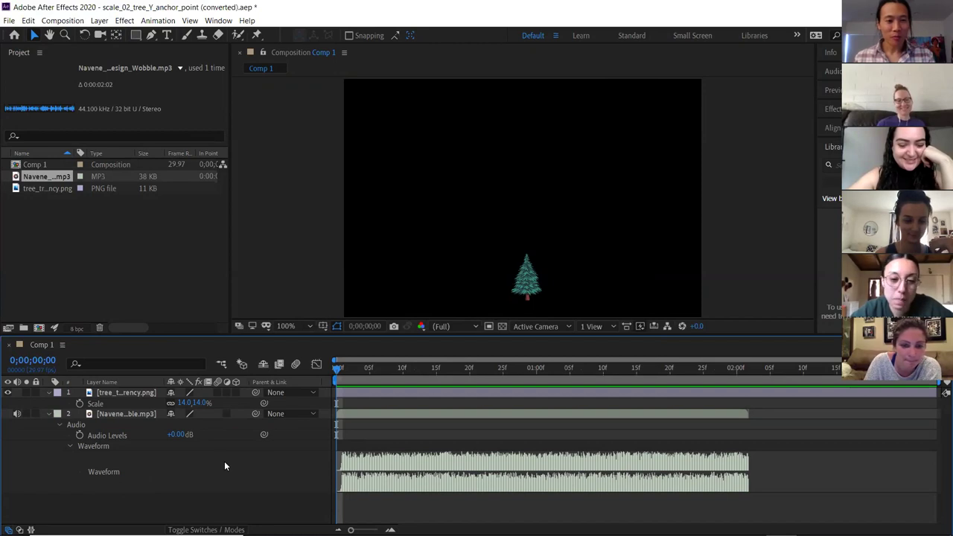
- Start Scale keyframing on the tree at 0;00;00;00 and set its scale to 66% at 0;00;02;01
left_click(132, 395)
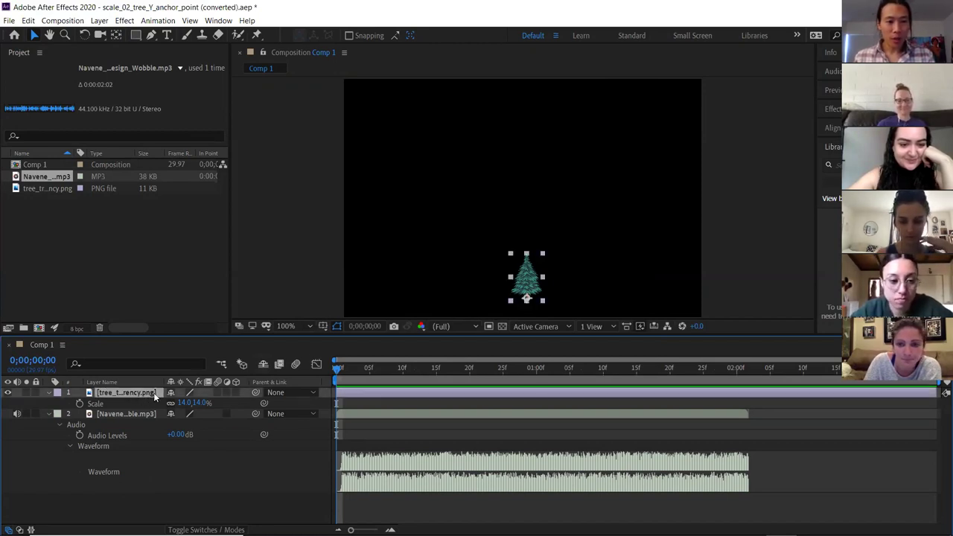
left_click_drag(338, 370, 311, 383)
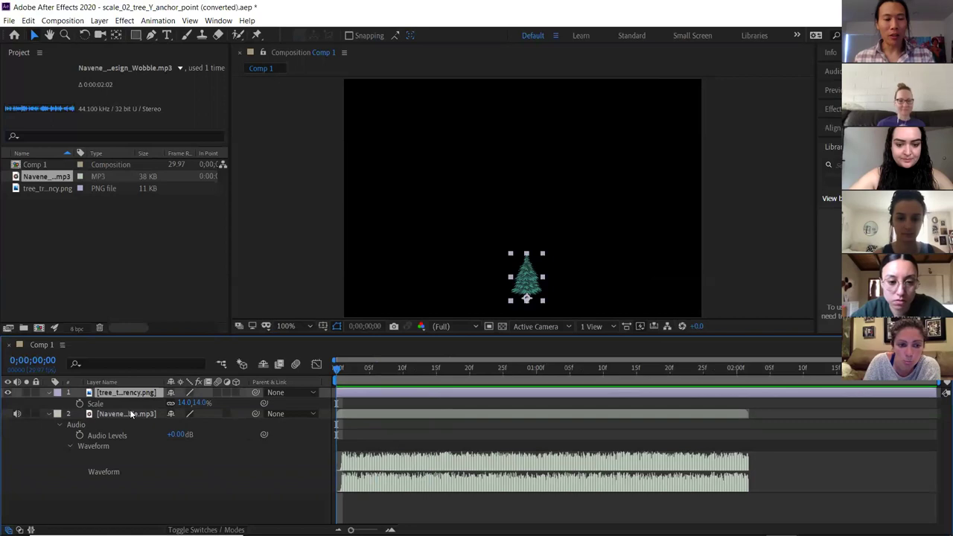
left_click(357, 369)
left_click_drag(387, 372, 312, 381)
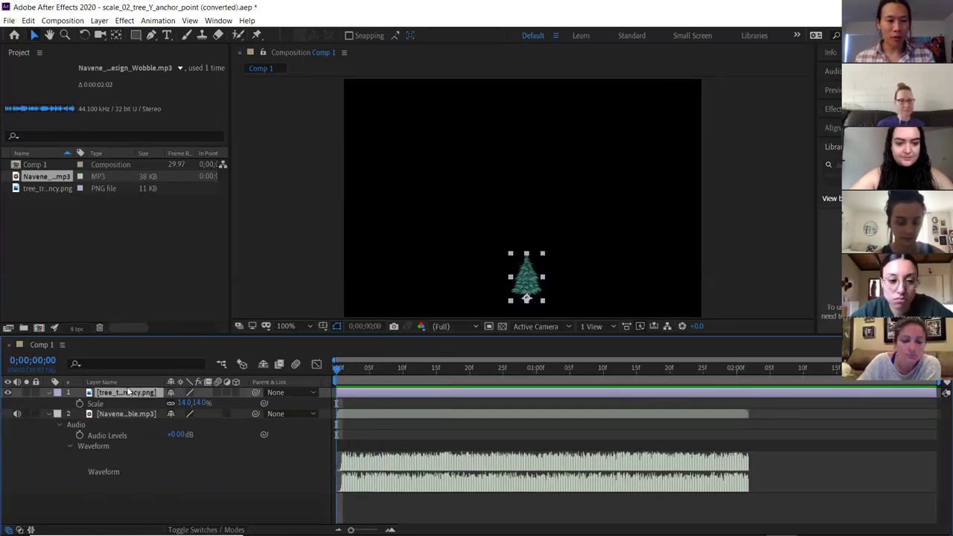
left_click(80, 403)
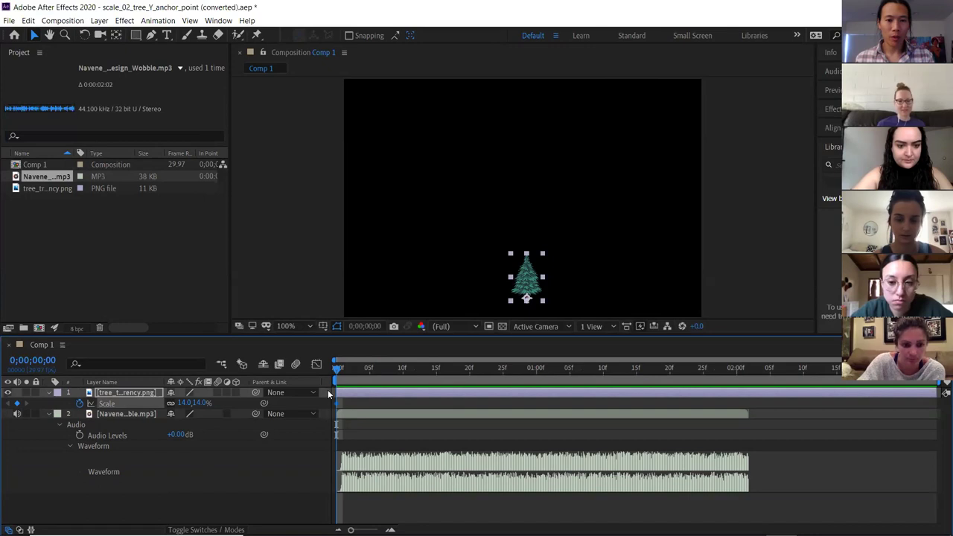
left_click_drag(336, 373, 742, 377)
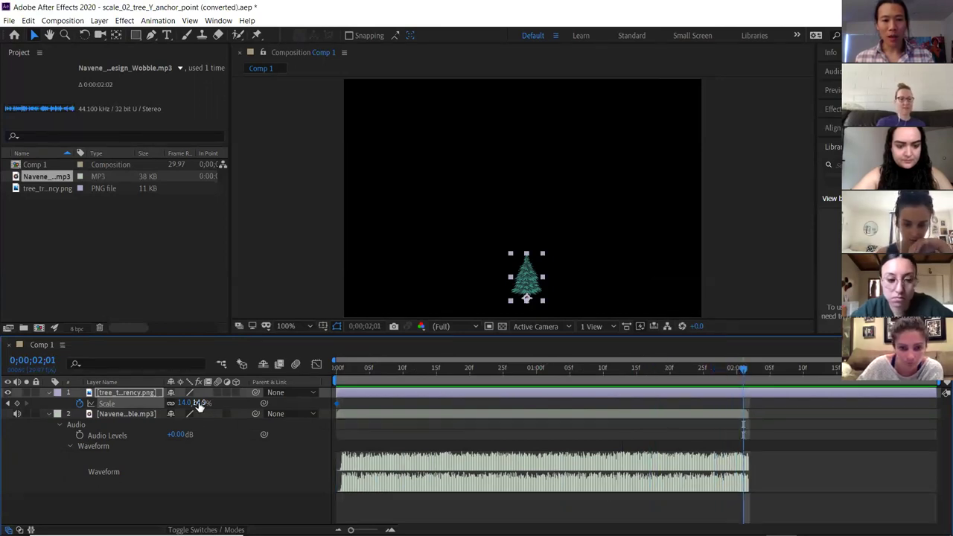
left_click_drag(198, 404, 233, 407)
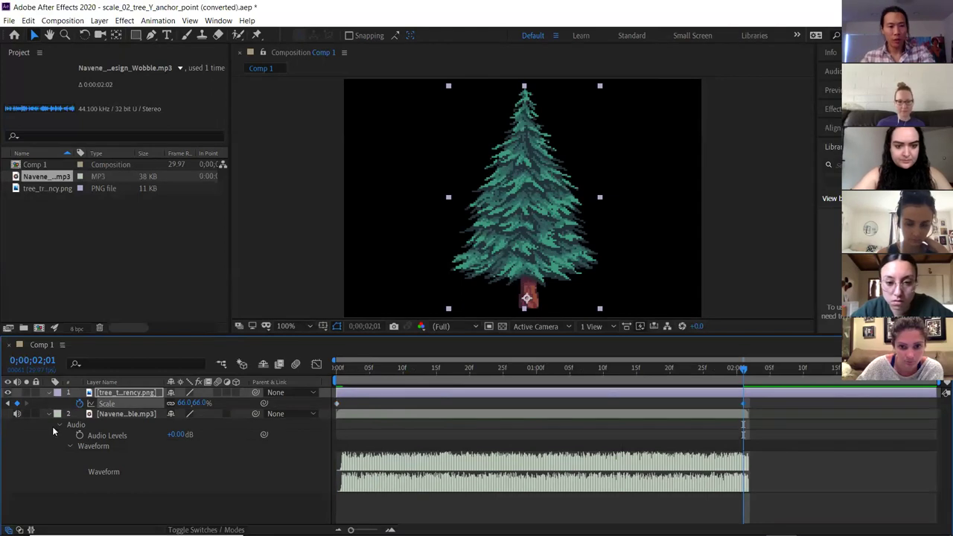
- Mute the Wobble audio layer and preview the tree's growth along the timeline
left_click(18, 415)
left_click_drag(383, 370, 337, 370)
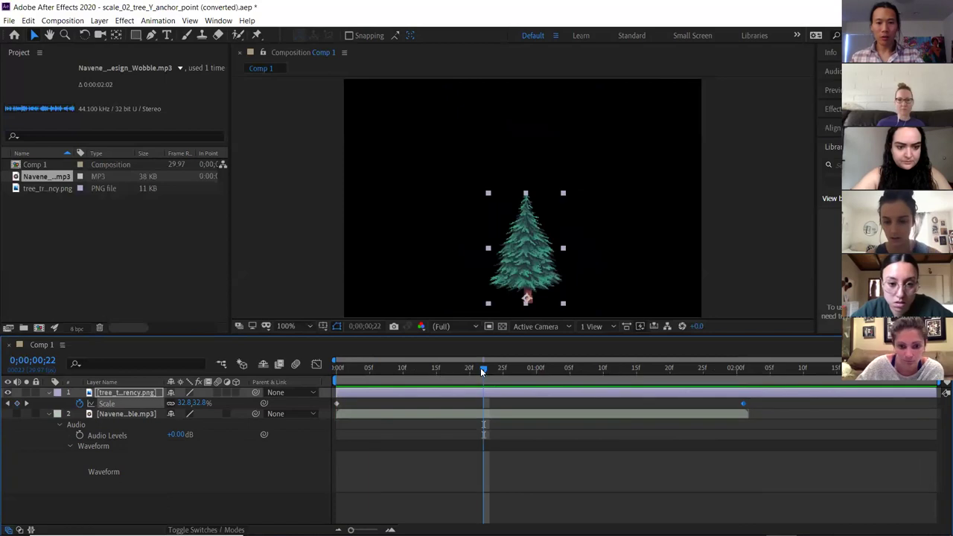
key("space")
left_click_drag(531, 369, 462, 369)
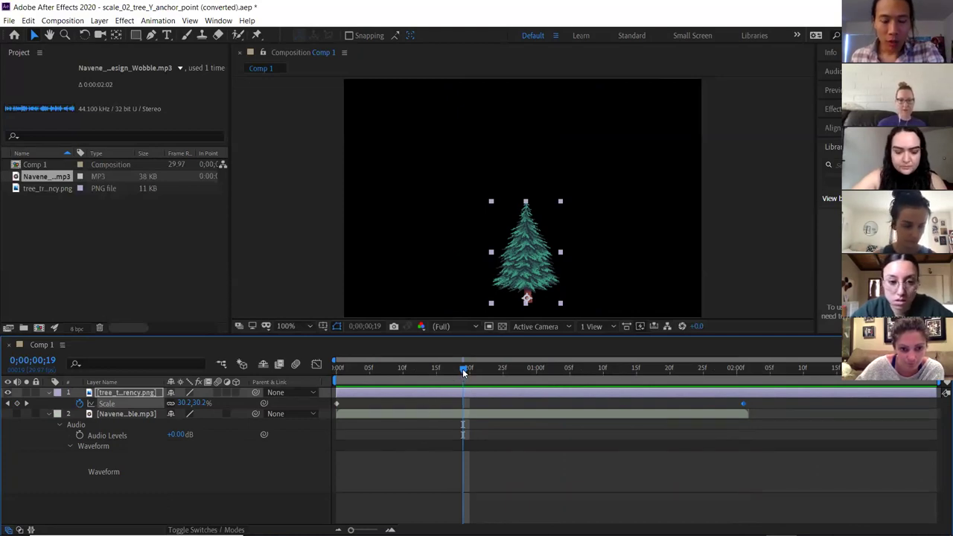
- Add a Scale keyframe to the tree at 0;00;00;20, keeping its interpolated size
mouse_move(457, 371)
left_mouse_down()
mouse_move(447, 371)
mouse_move(468, 374)
left_mouse_up()
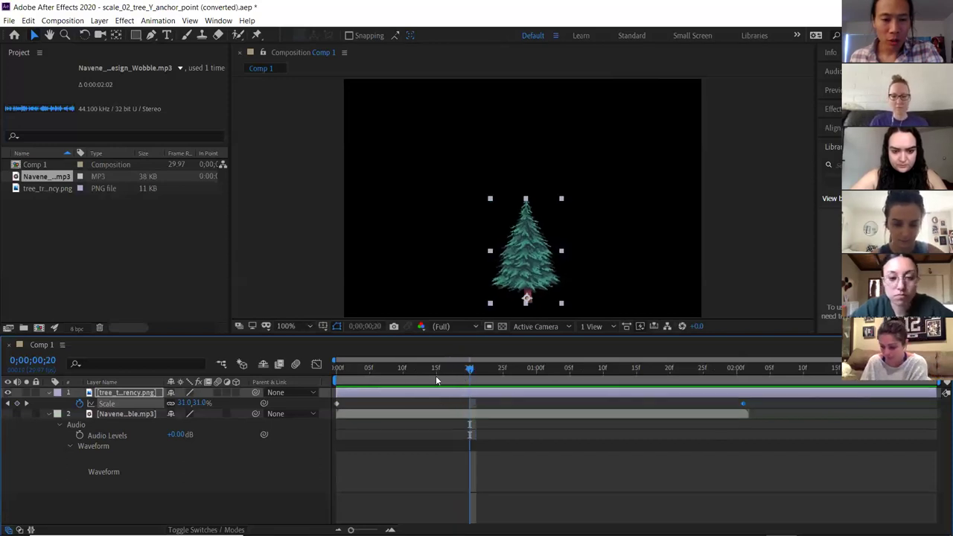
left_click_drag(469, 370, 416, 370)
left_click(468, 370)
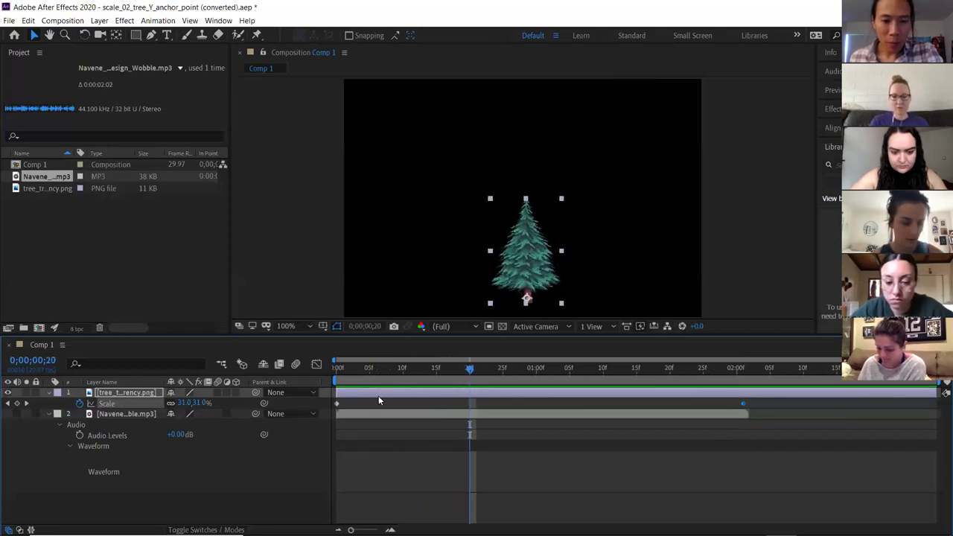
left_click(18, 403)
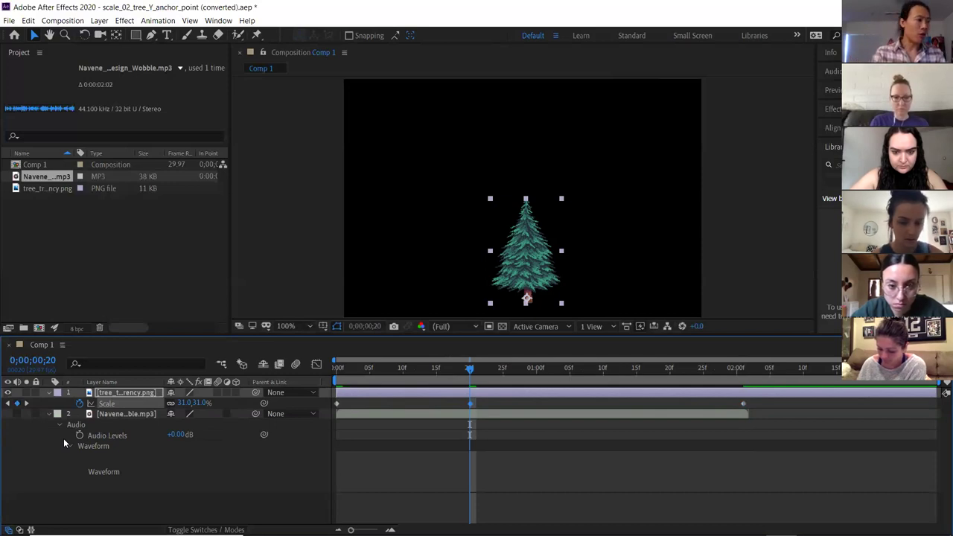
- Add further Scale keyframes to the tree at five-frame intervals: 0;00;00;25, 0;00;01;00 and 0;00;01;05
key("space")
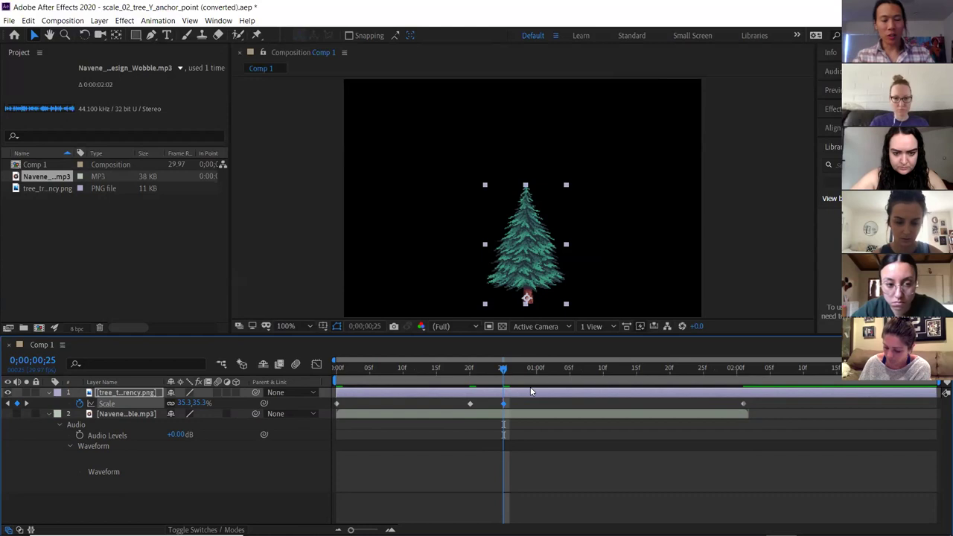
key("space")
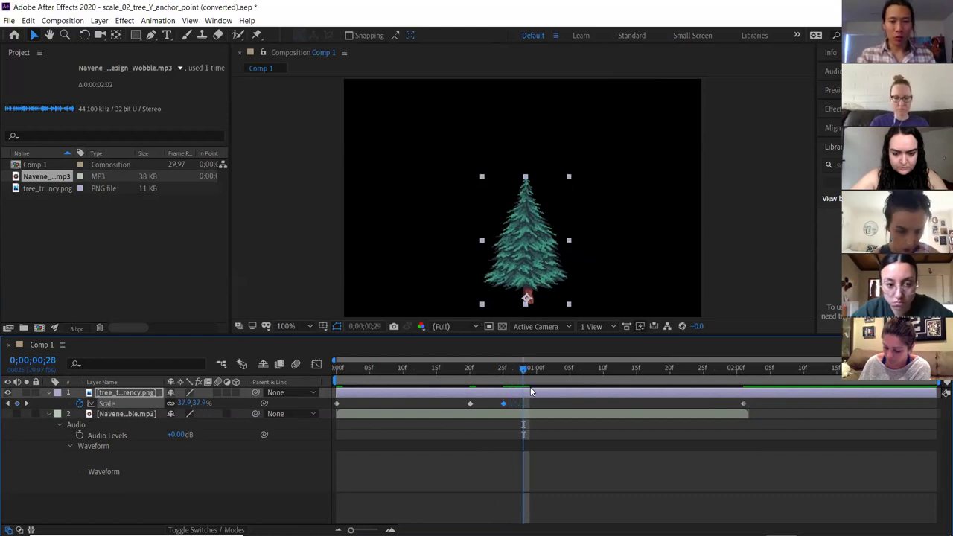
left_click(18, 403)
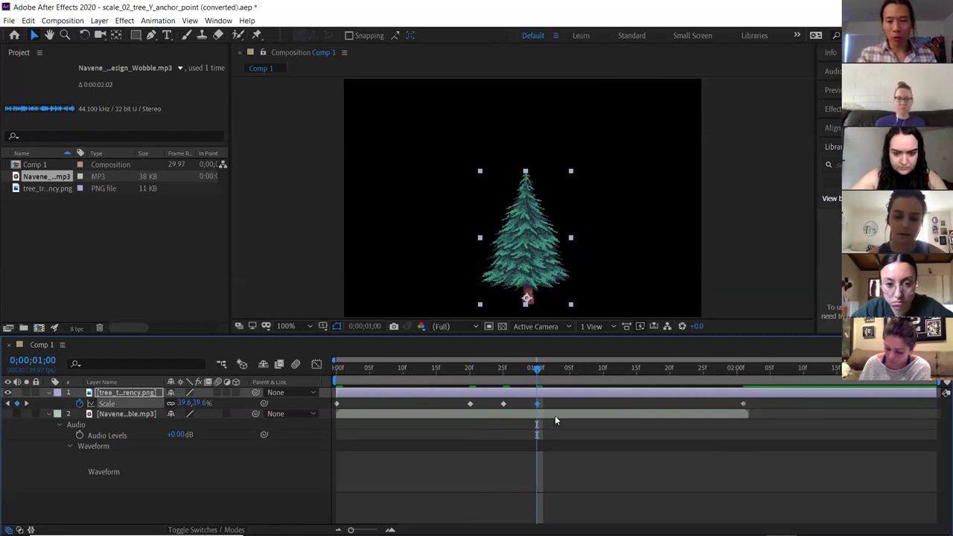
key("Page_Down")
key("Page_Down")
key("Page_Down")
key("Page_Down")
key("Page_Down")
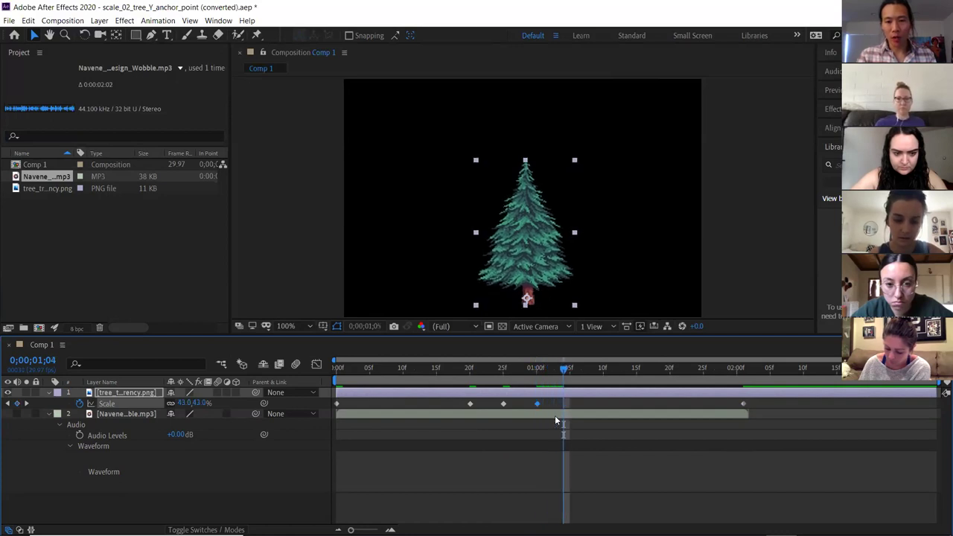
left_click(18, 404)
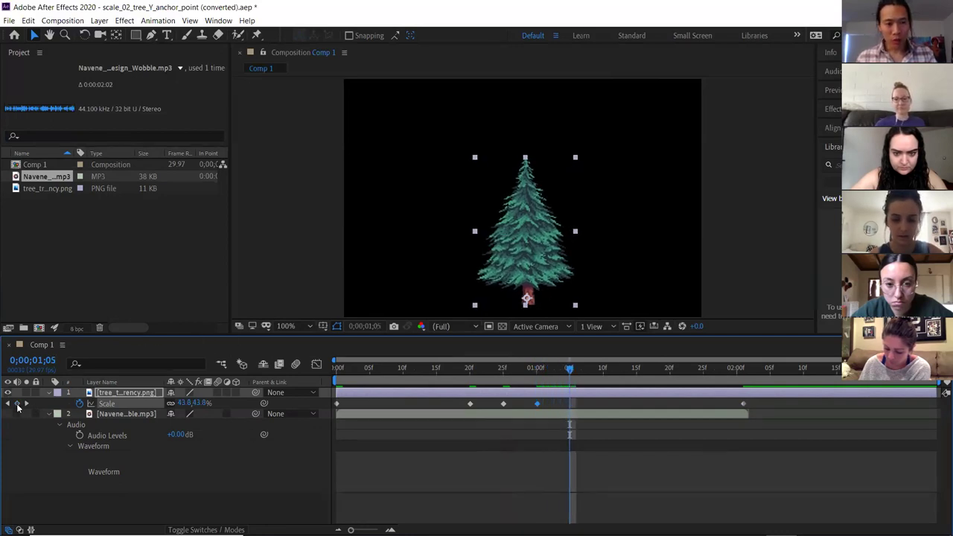
- Preview the newly keyframed section from about 0;00;00;18, and return the current time to that frame
left_click(469, 372)
key("space")
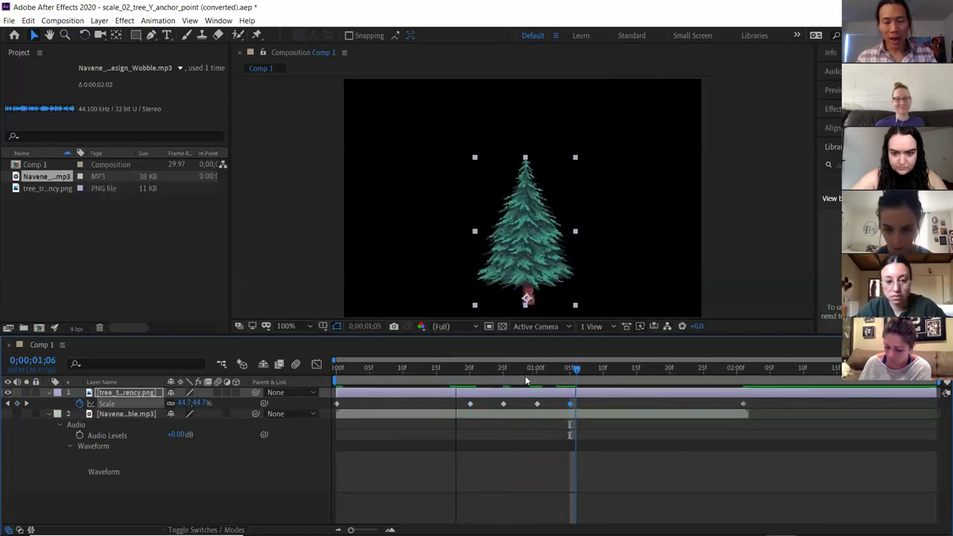
left_click_drag(470, 381, 457, 385)
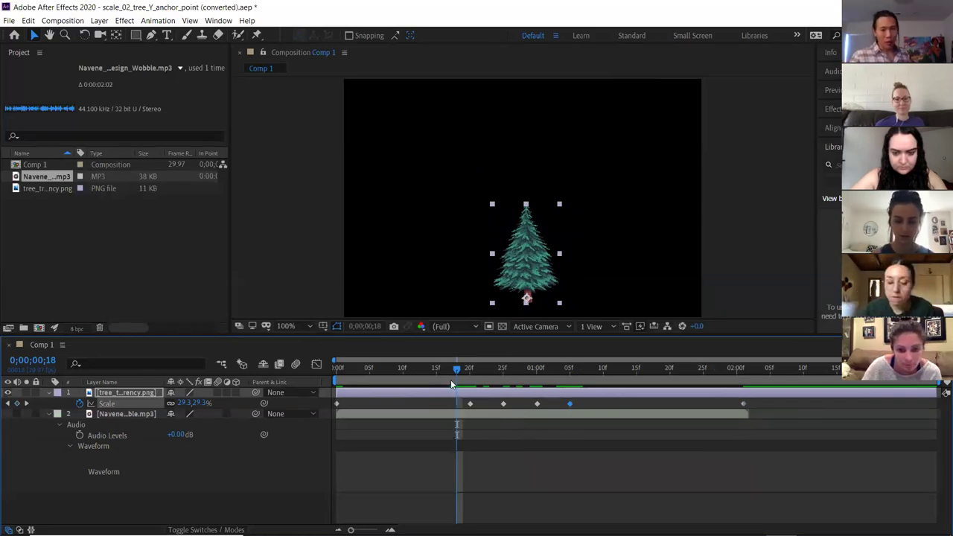
- Add a Scale keyframe of 23.3% to the tree at 0;00;00;18, two frames before the keyframe at 0;00;00;20
mouse_move(452, 370)
left_mouse_down()
mouse_move(436, 368)
mouse_move(467, 367)
mouse_move(444, 372)
left_mouse_up()
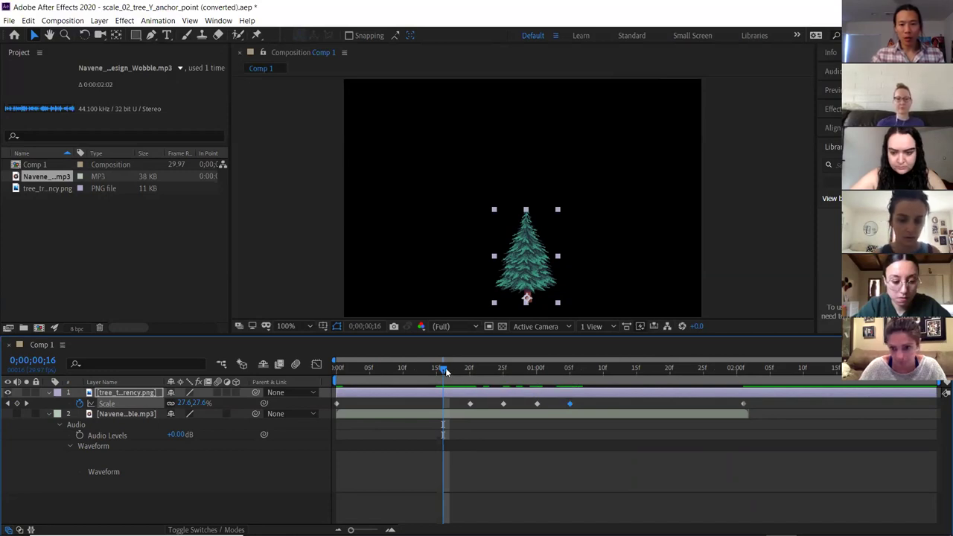
left_click_drag(443, 372, 437, 373)
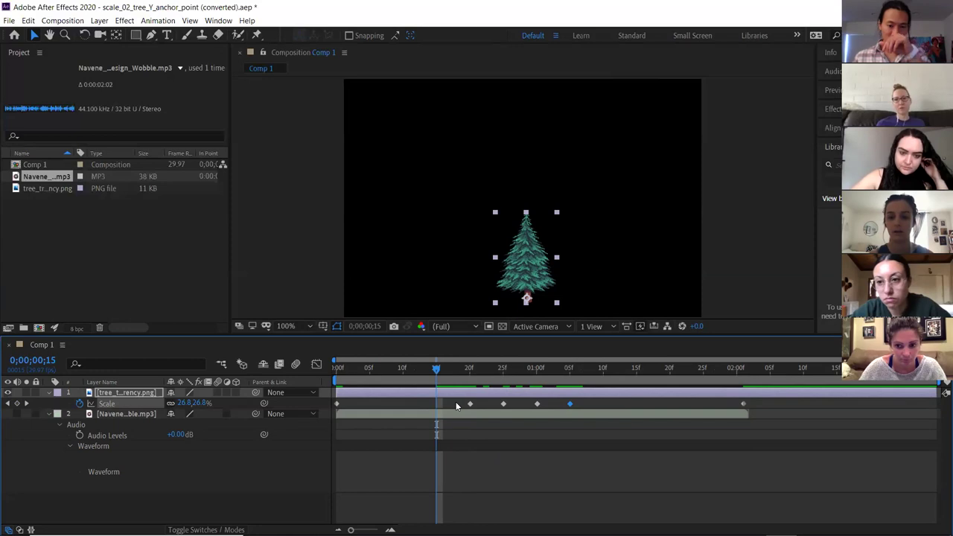
key("Page_Down")
key("Page_Down")
key("Page_Down")
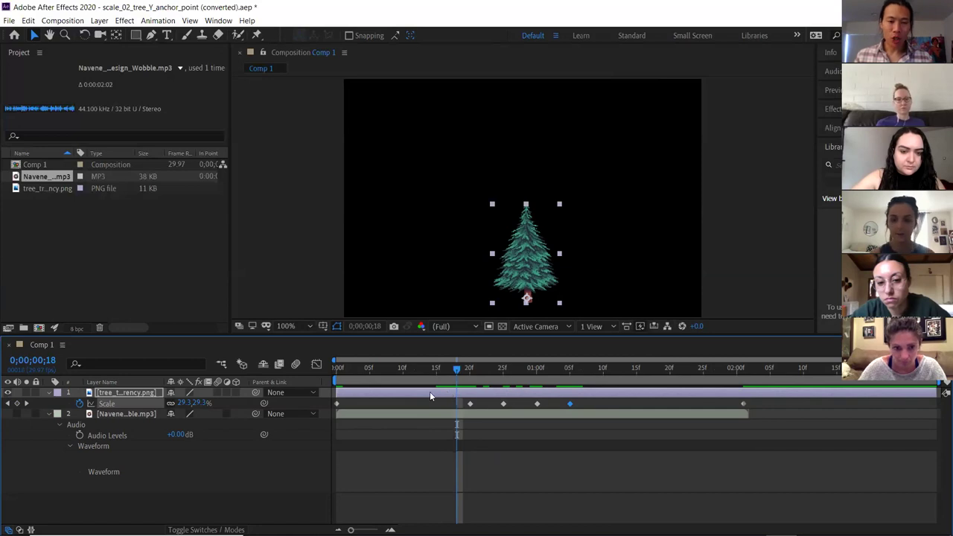
left_click_drag(459, 370, 471, 373)
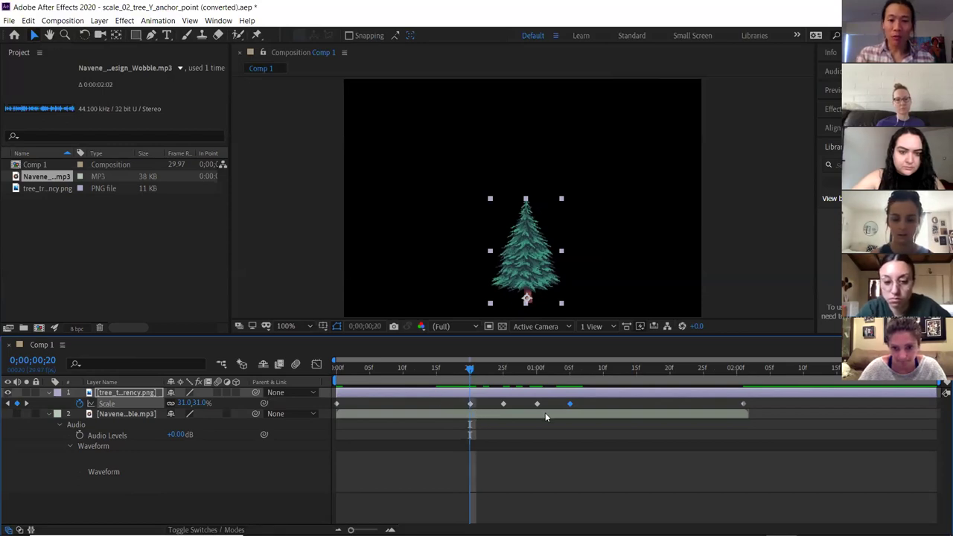
key("Page_Up")
key("Page_Up")
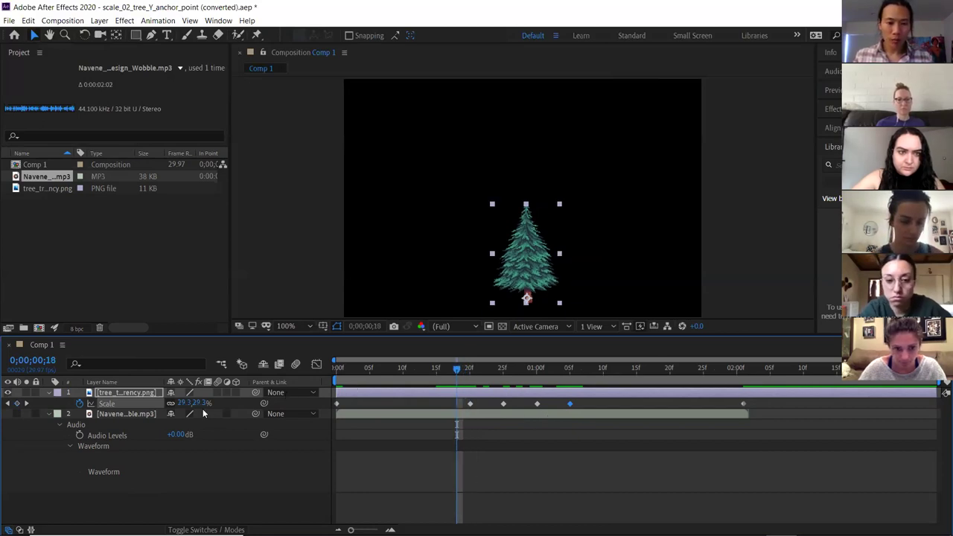
left_click_drag(198, 403, 202, 402)
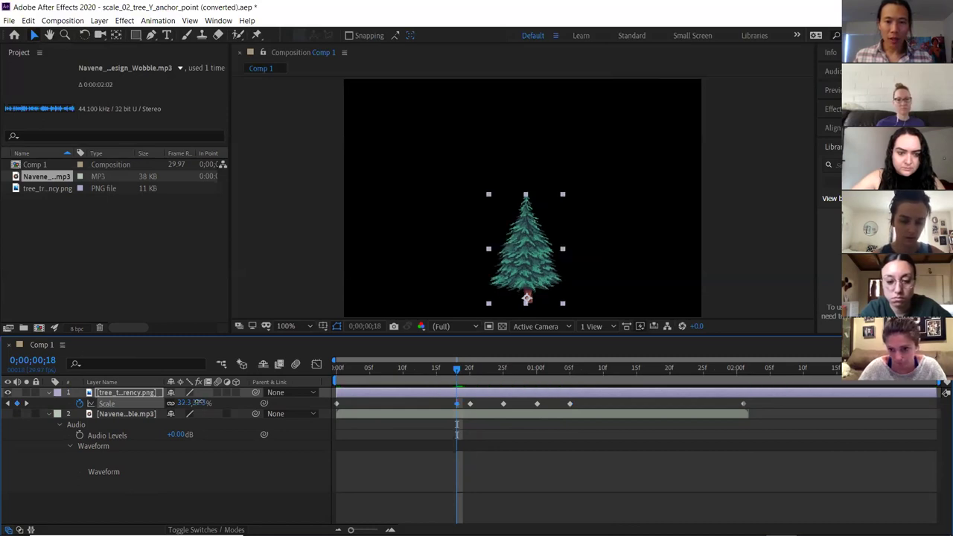
left_click_drag(197, 402, 191, 404)
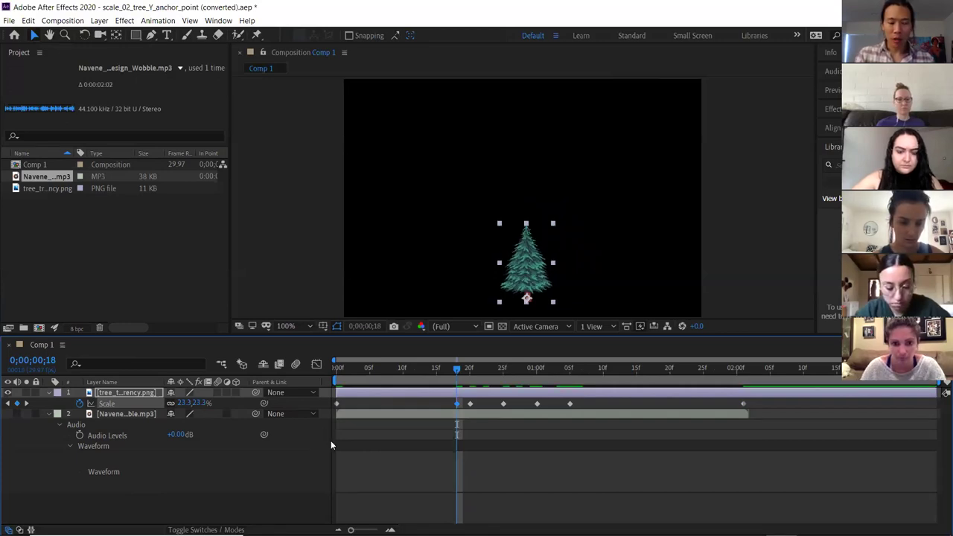
- Add a Scale keyframe of 27.6% to the tree at 0;00;00;23, two frames before the keyframe at 0;00;00;25
key("Page_Down")
key("Page_Down")
key("Page_Down")
key("Page_Down")
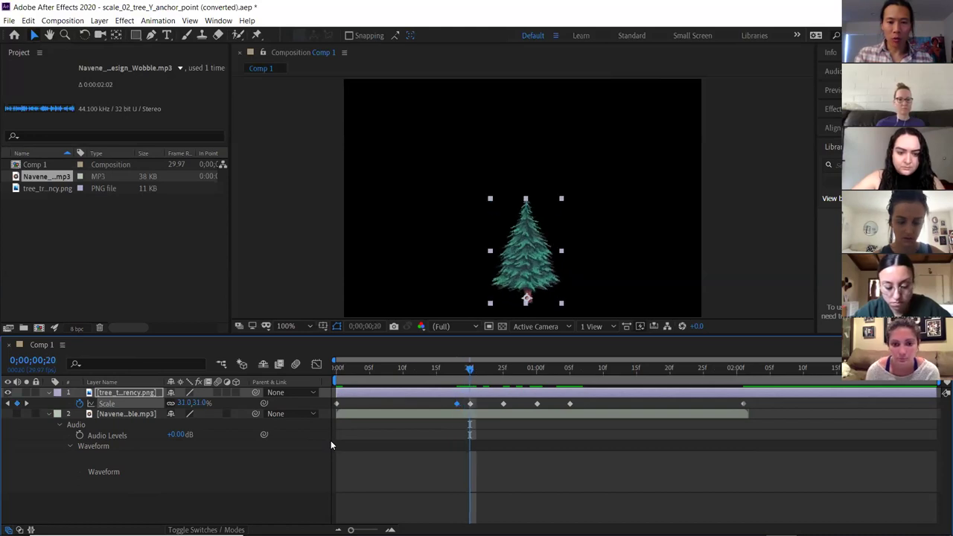
key("Page_Down")
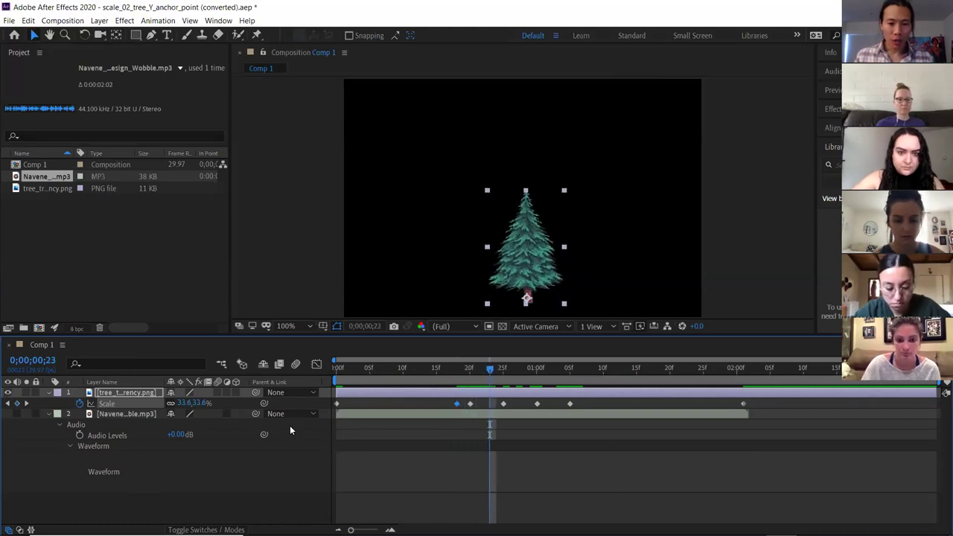
left_click_drag(179, 405, 176, 406)
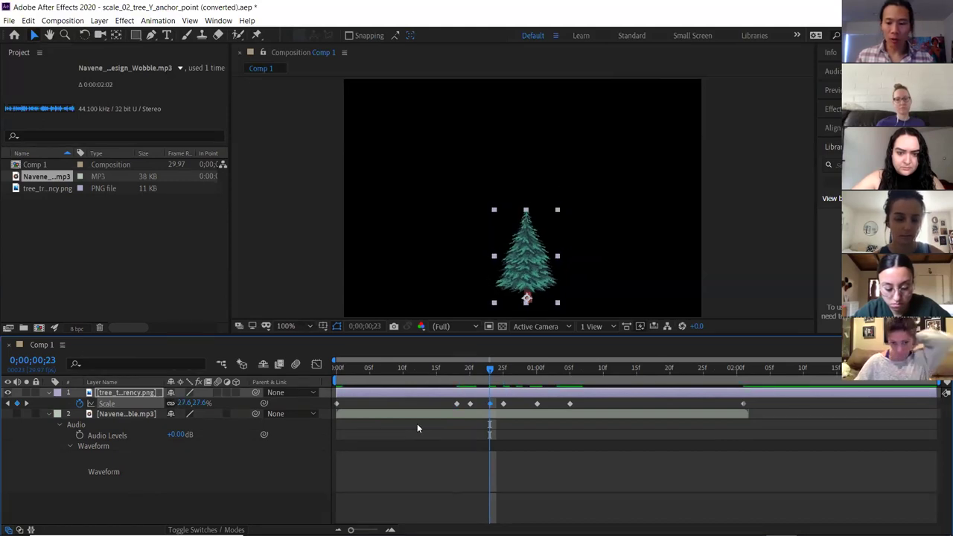
- Add a Scale keyframe to the tree at 0;00;00;28 with a scale reduced below its interpolated size
key("Page_Down")
key("Page_Down")
key("Page_Down")
key("Page_Down")
key("Page_Down")
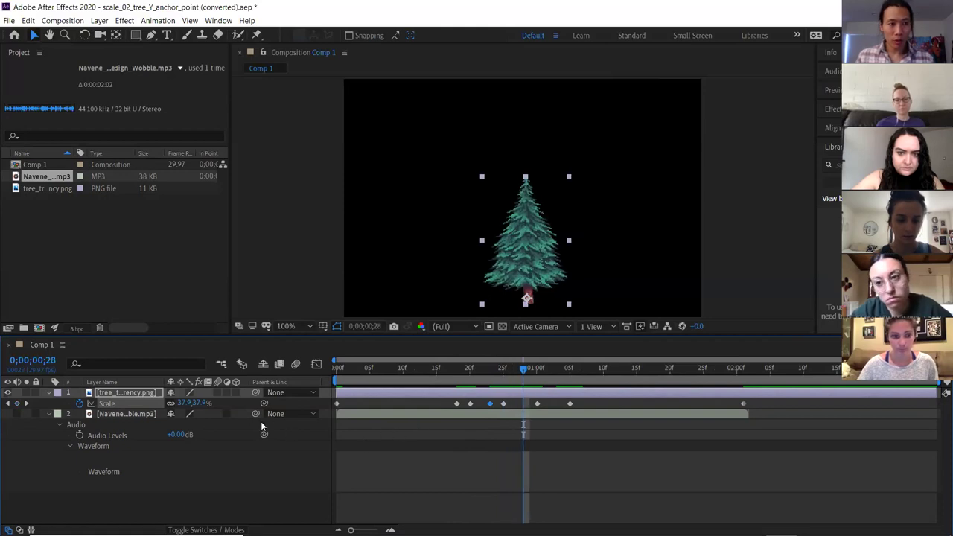
left_click_drag(184, 402, 177, 402)
- Add a Scale keyframe of 34.1% to the tree at 0;00;01;03
key("Page_Down")
key("Page_Down")
key("Page_Down")
key("Page_Down")
key("Page_Down")
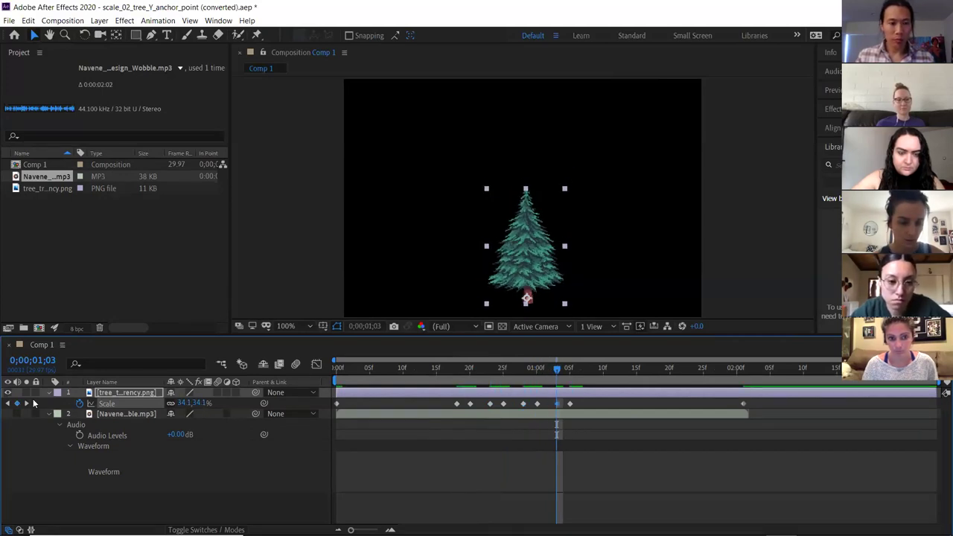
- End the composition's work area at 0;00;01;17
left_click(386, 371)
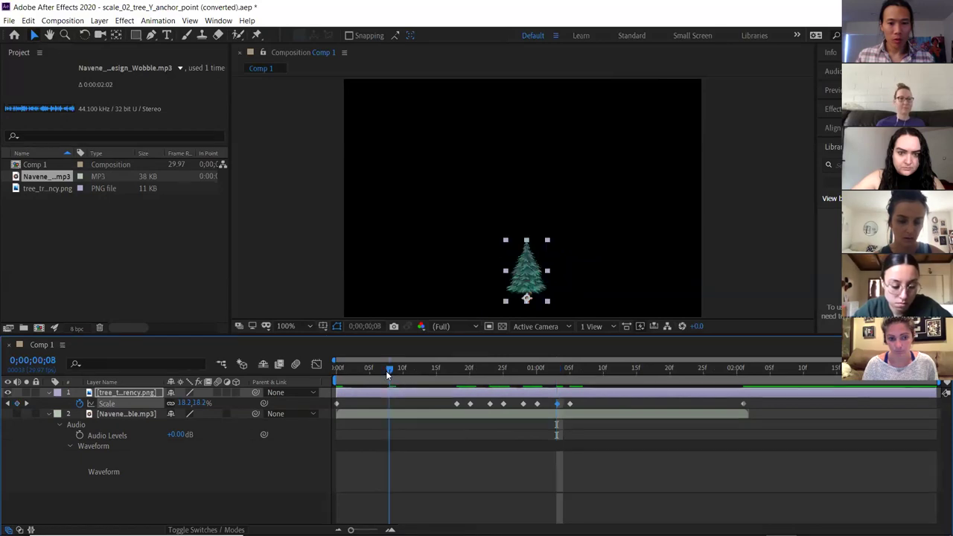
left_click(651, 371)
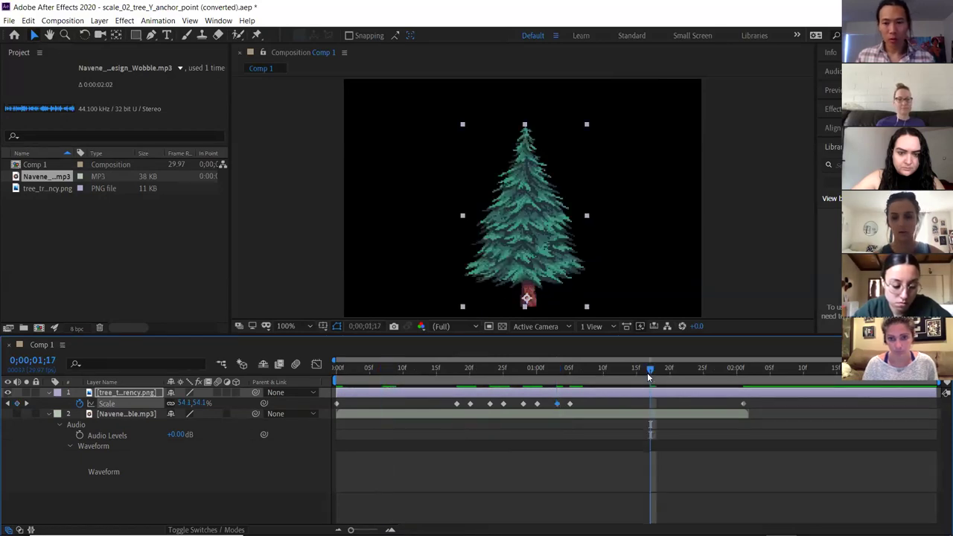
key("n")
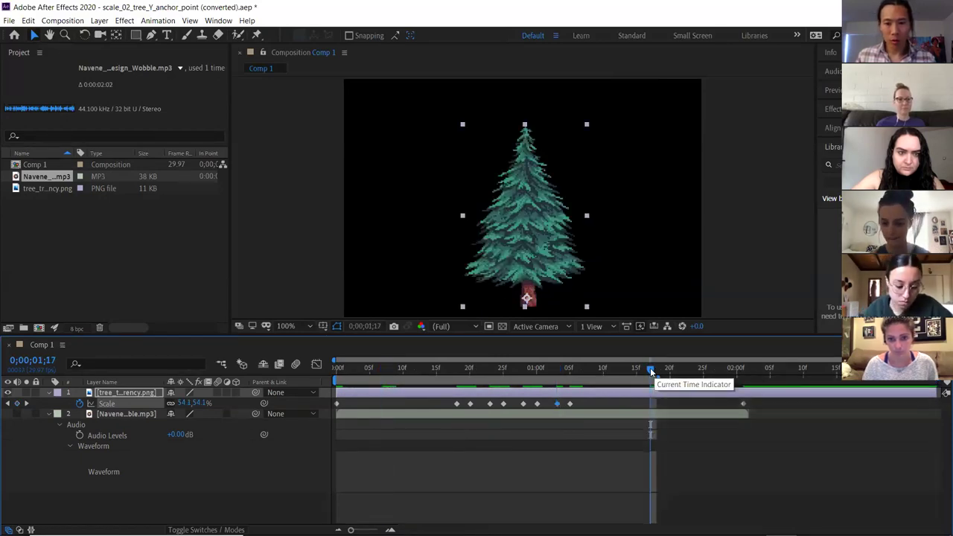
- Preview the tree's wobbling growth within the shortened work area
key("space")
left_click_drag(427, 370, 408, 370)
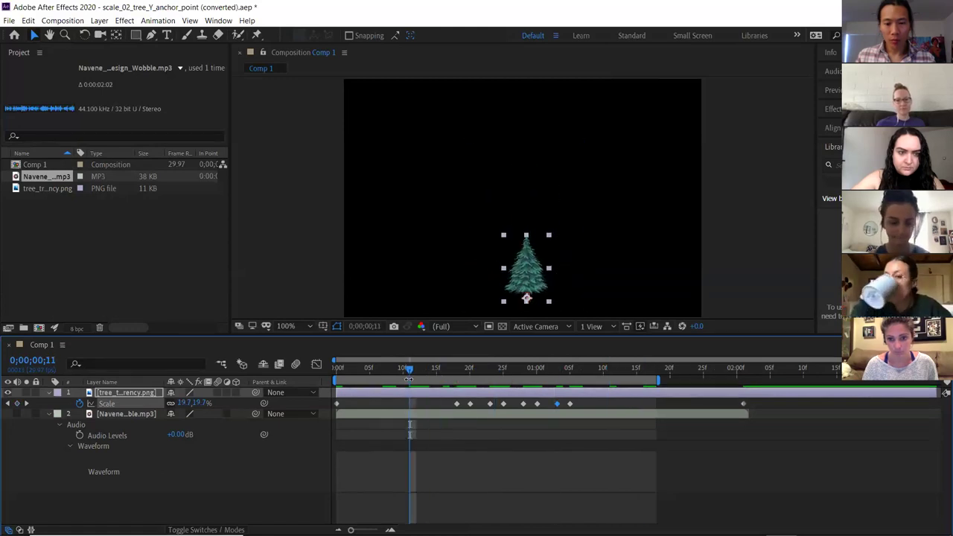
key("space")
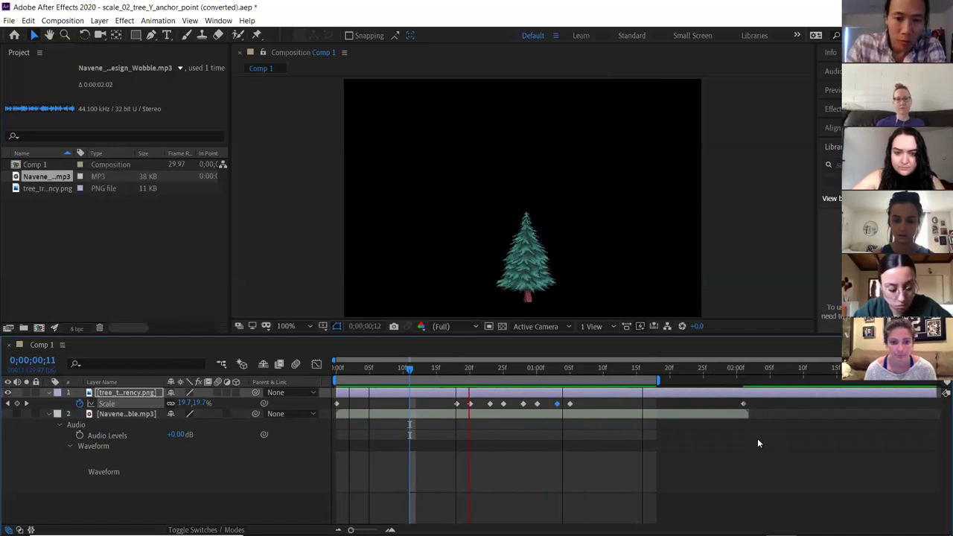
key("space")
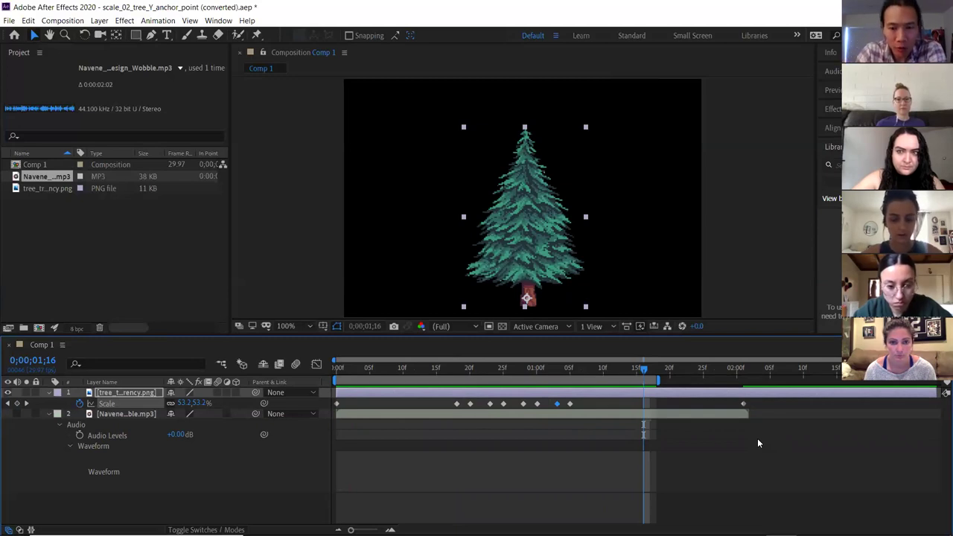
key("space")
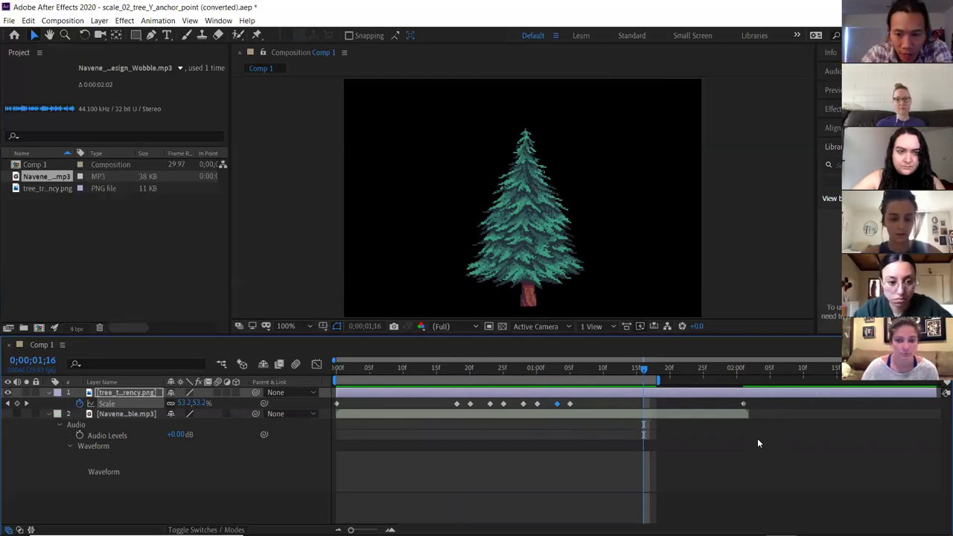
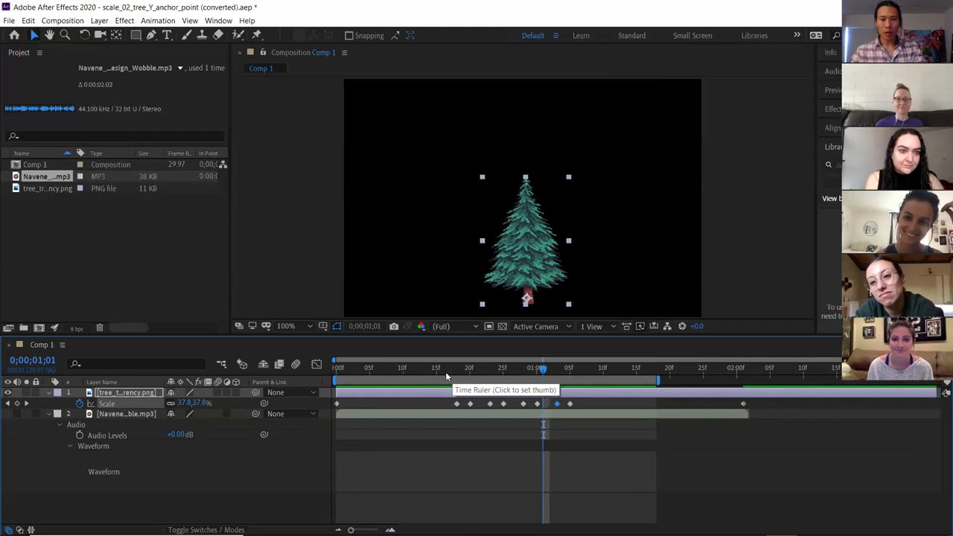
- Scrub back and forth through the tree's wobble keyframes, stopping at 0;00;00;25
left_click(445, 371)
left_click_drag(445, 369, 527, 372)
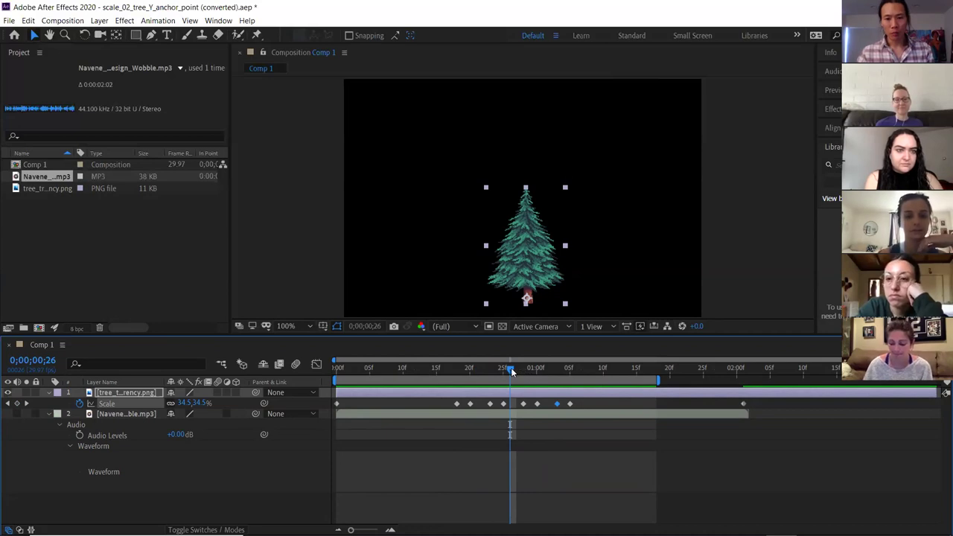
left_click(523, 369)
left_click_drag(522, 369, 505, 377)
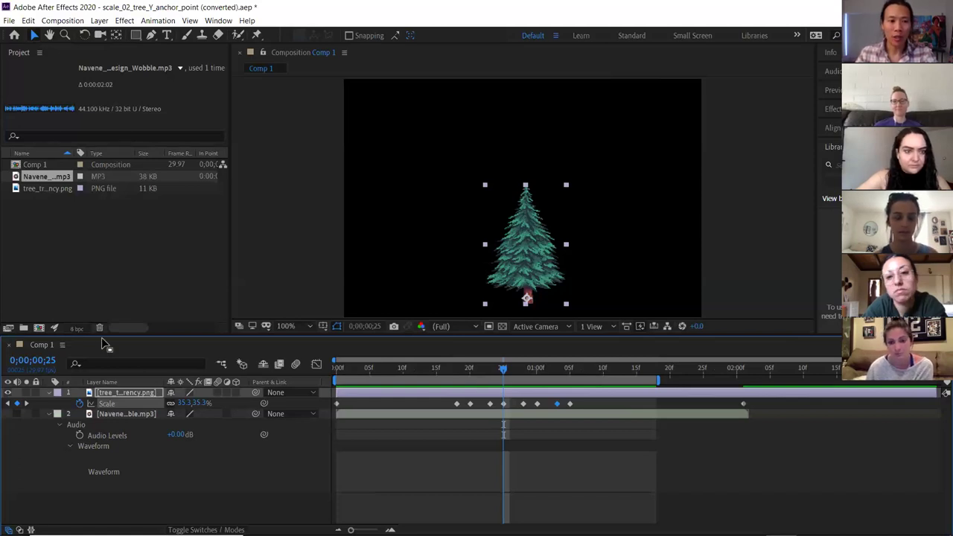
left_click(125, 393)
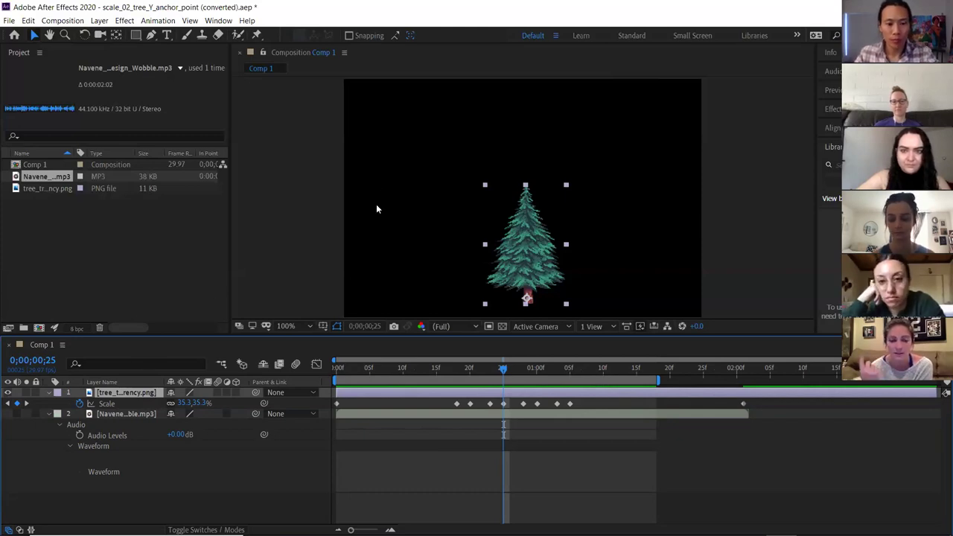
left_click(206, 224)
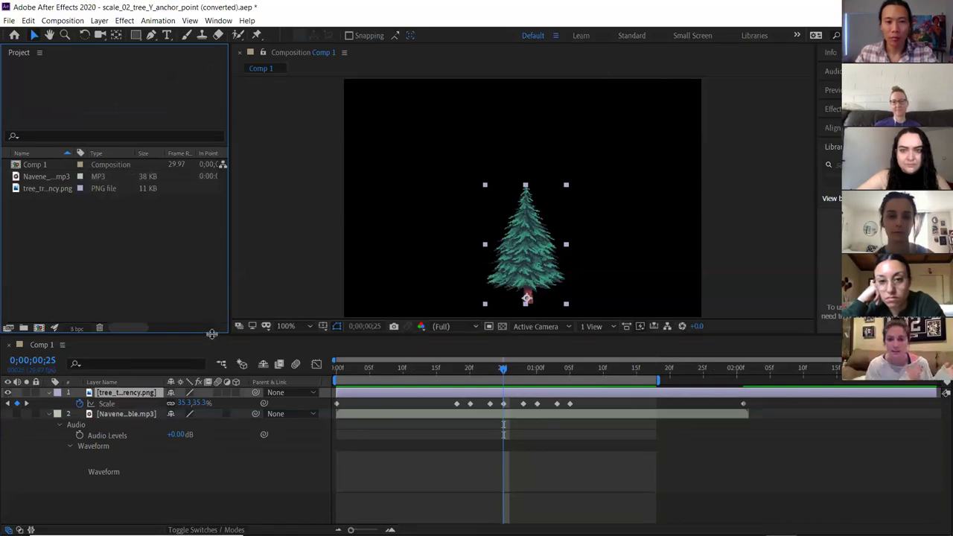
left_click_drag(213, 341, 213, 333)
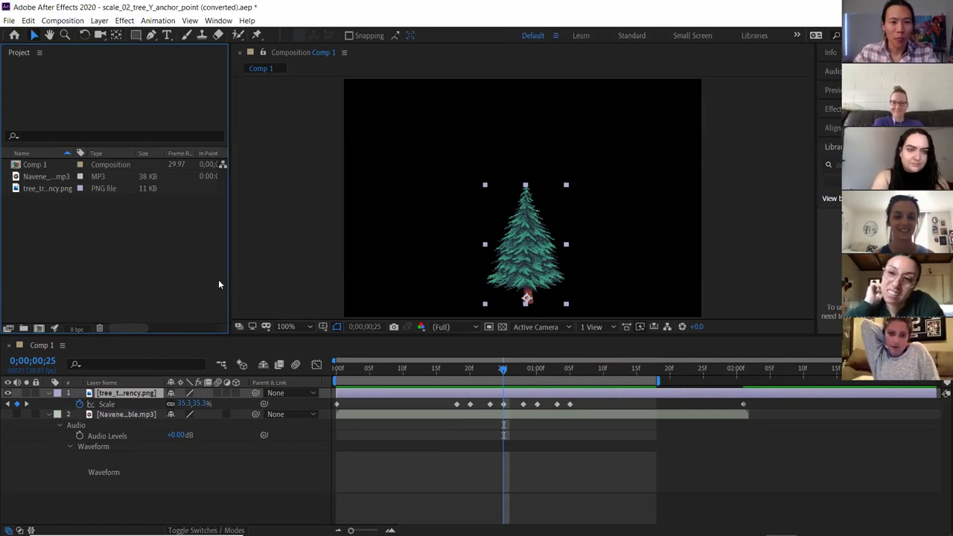
left_click(9, 21)
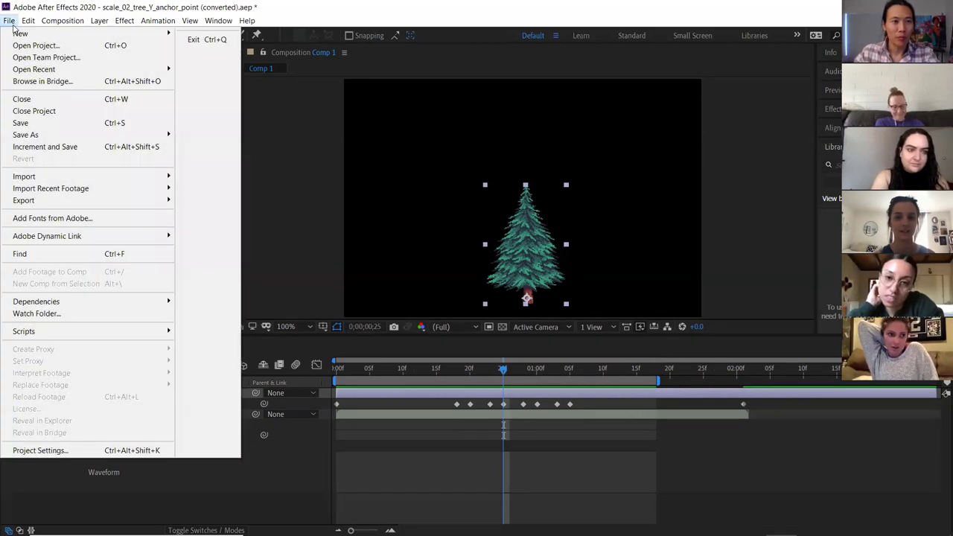
key("Escape")
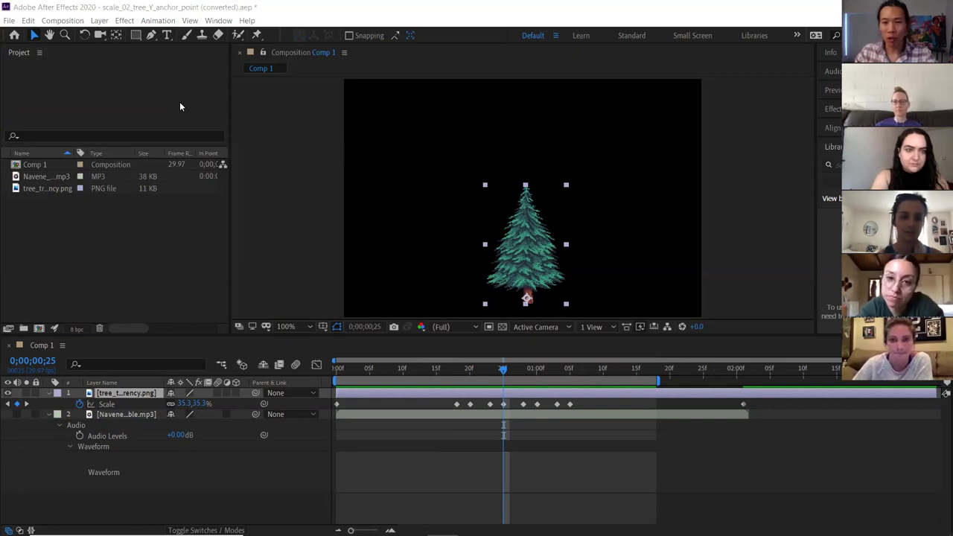
left_click(201, 247)
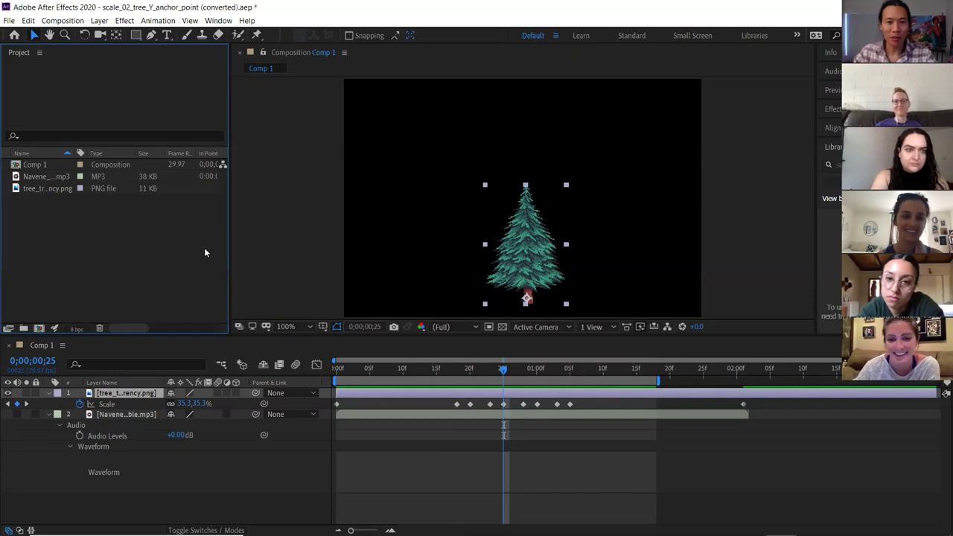
left_click(9, 22)
left_click(9, 21)
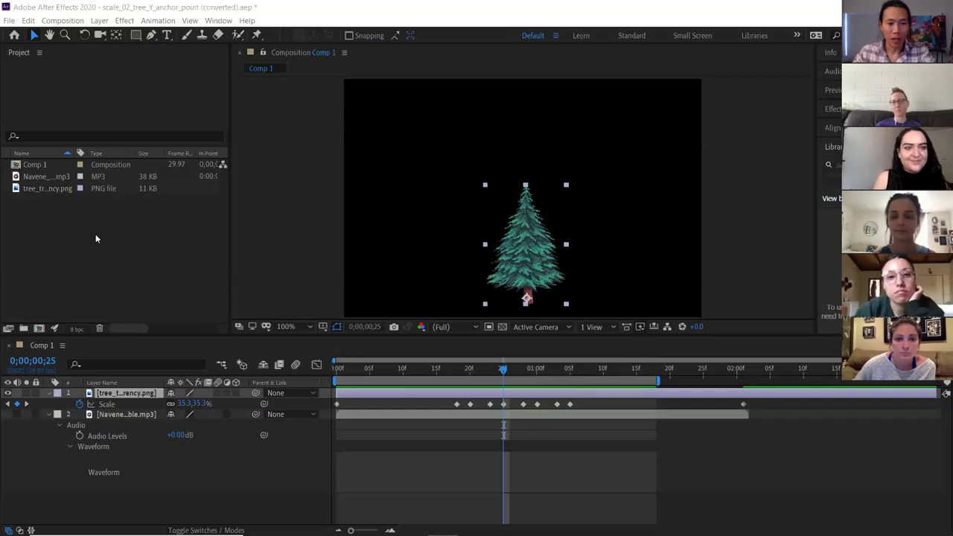
mouse_move(380, 523)
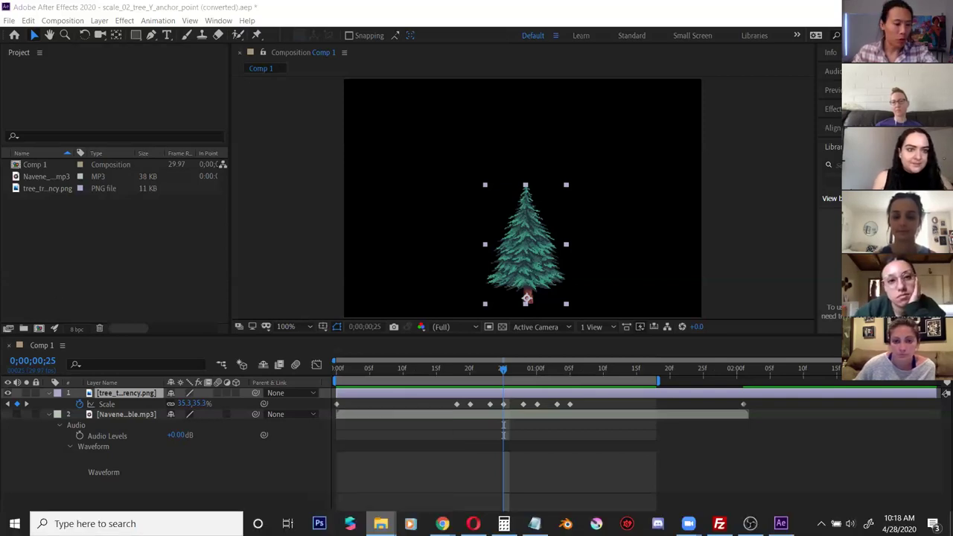
right_click(381, 523)
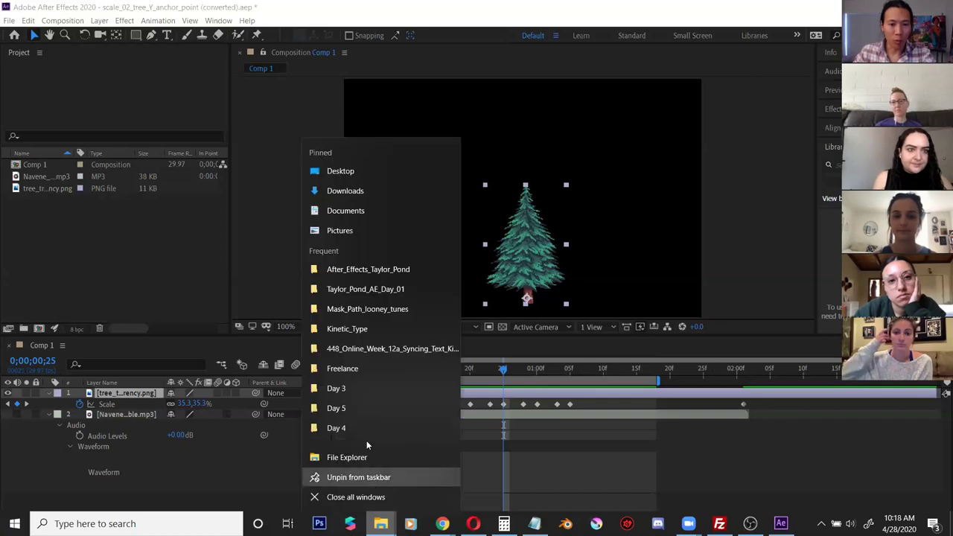
left_click(368, 256)
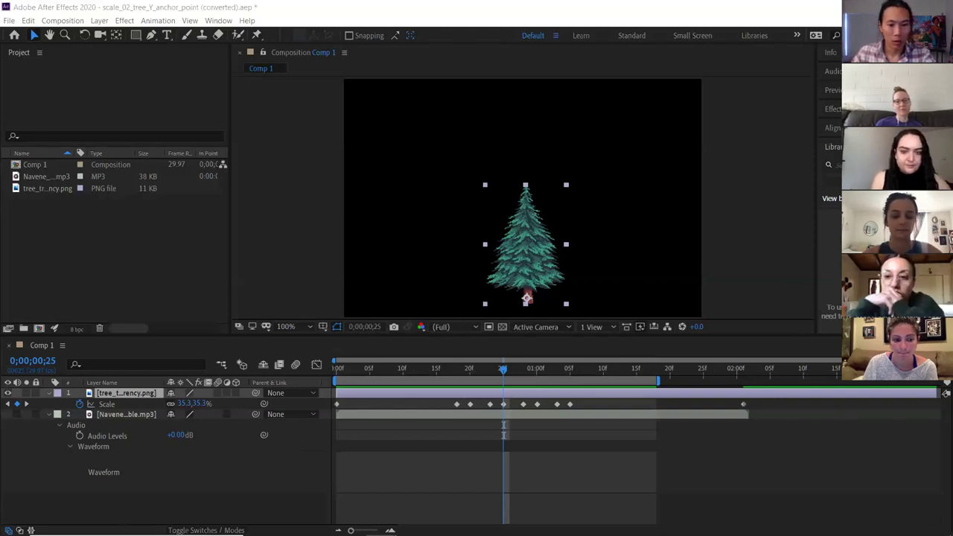
mouse_move(320, 530)
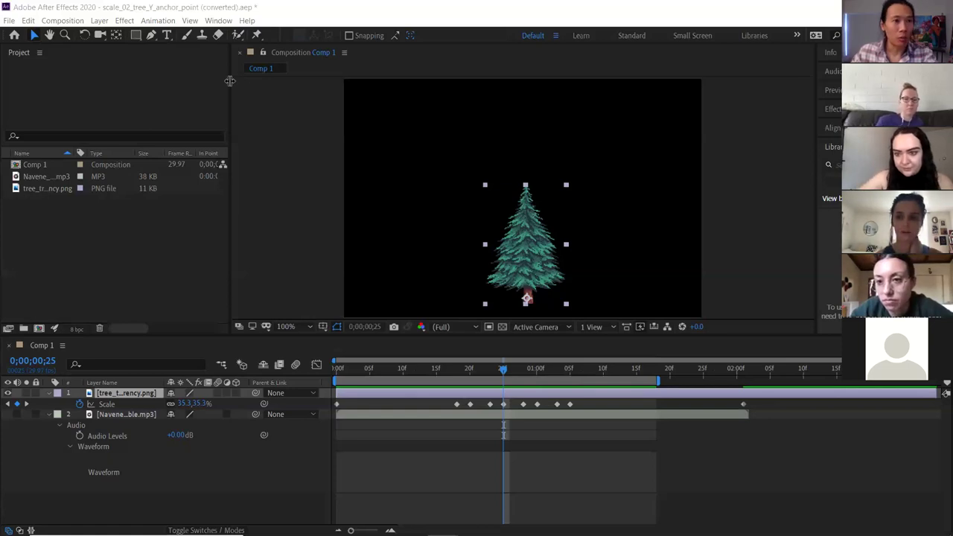
- Close the tree project and start a new, empty project
left_click(9, 20)
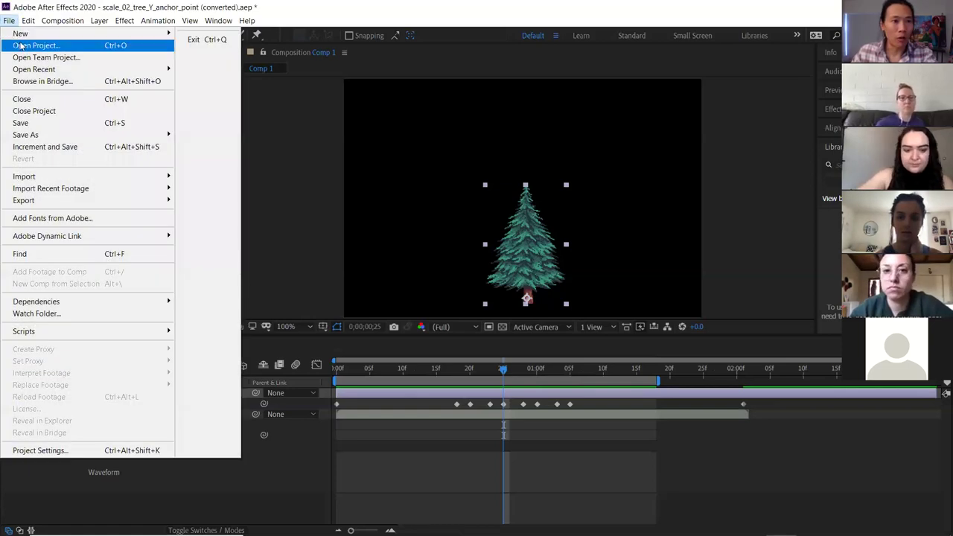
left_click(52, 43)
left_click(538, 291)
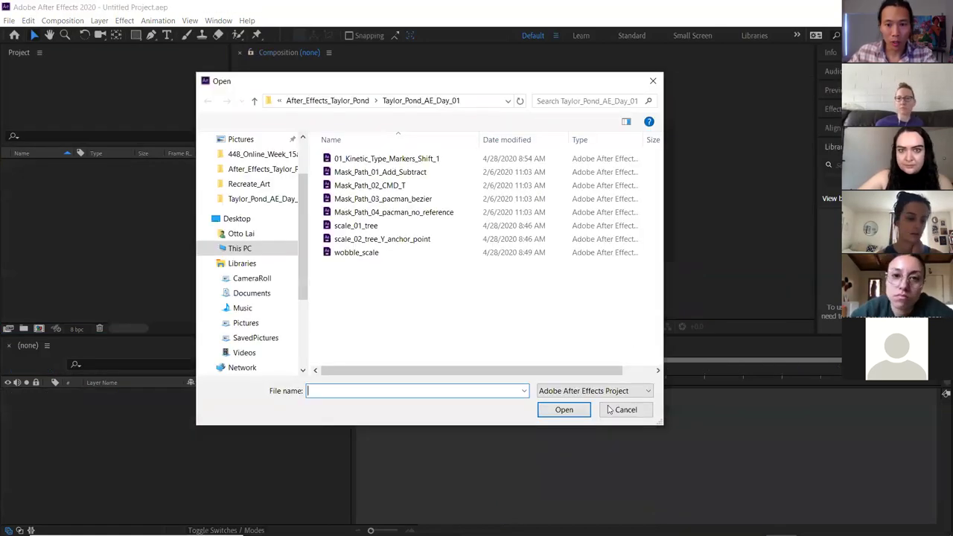
left_click(621, 406)
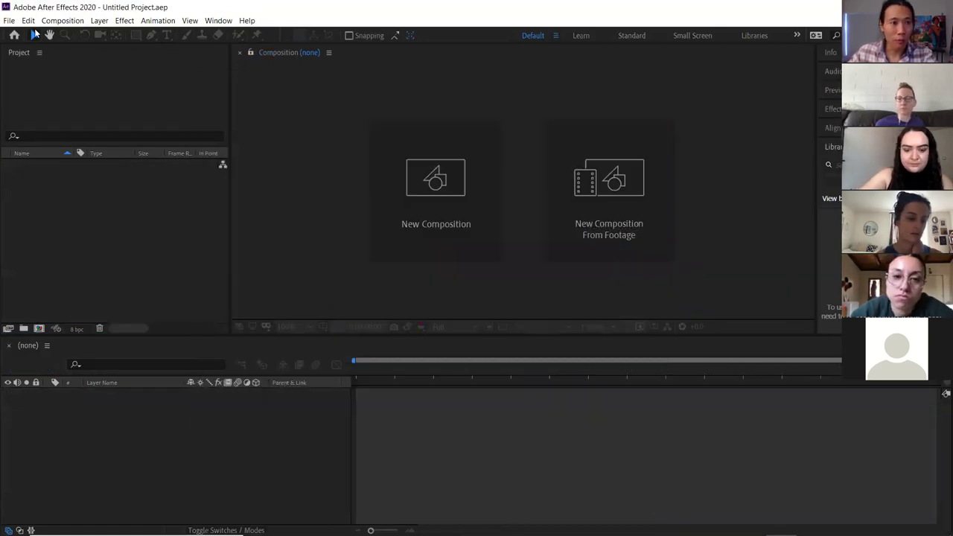
left_click(9, 20)
left_click(9, 20)
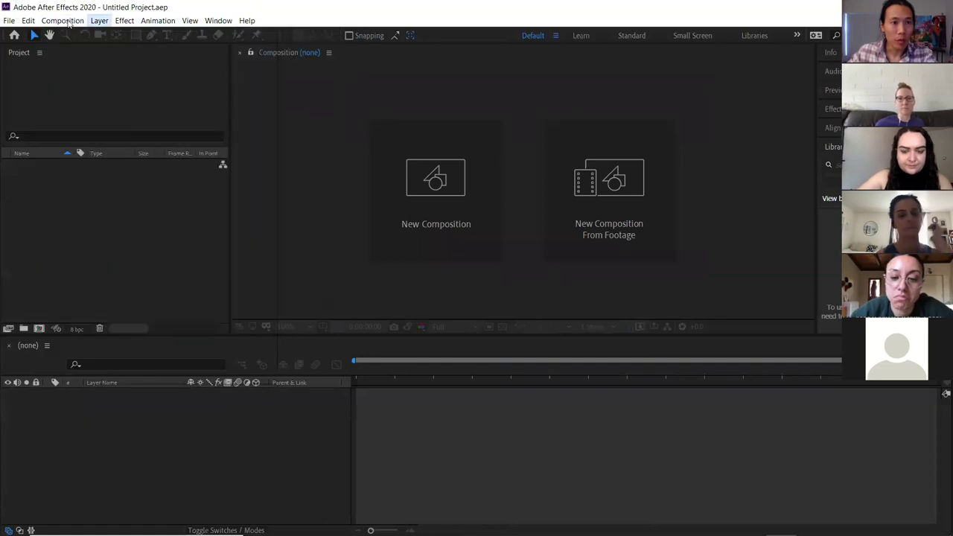
left_click(9, 20)
mouse_move(23, 33)
left_click(216, 33)
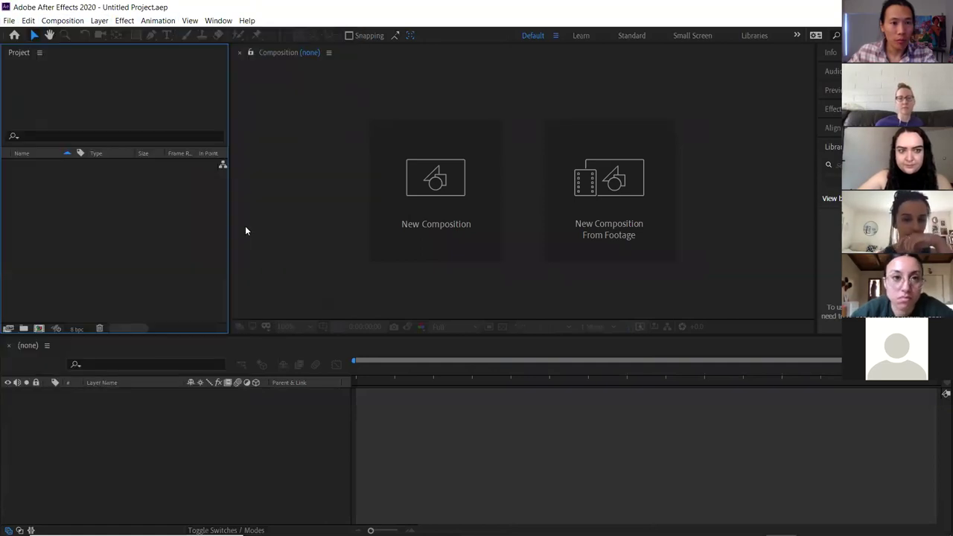
- Import the Photoshop file robot_arm as a Composition with editable layer styles
double_click(201, 198)
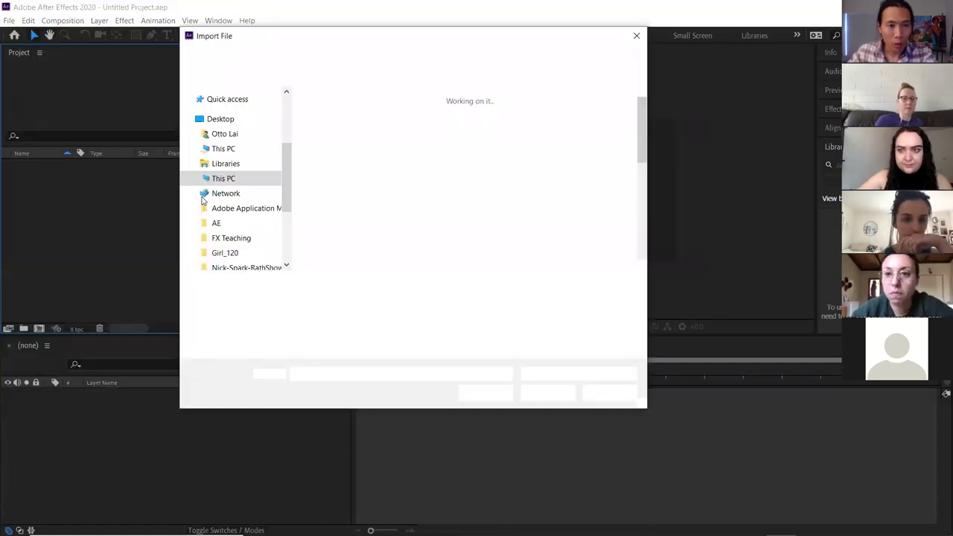
double_click(530, 142)
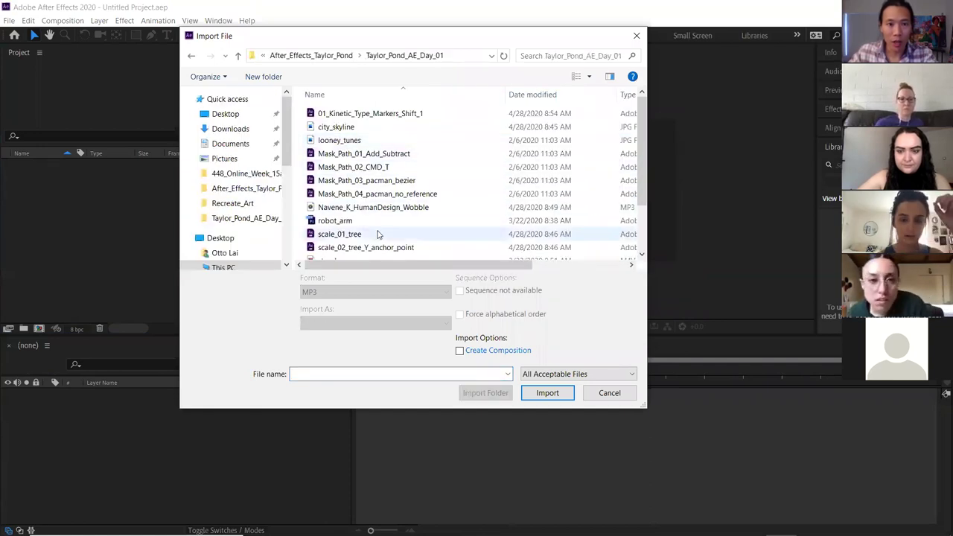
left_click(354, 221)
left_click(362, 323)
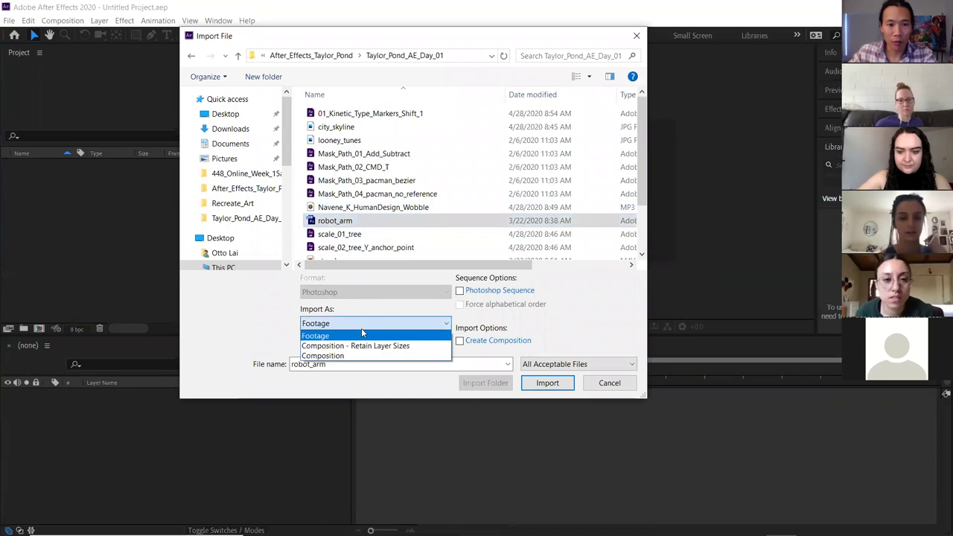
left_click(362, 355)
left_click(547, 382)
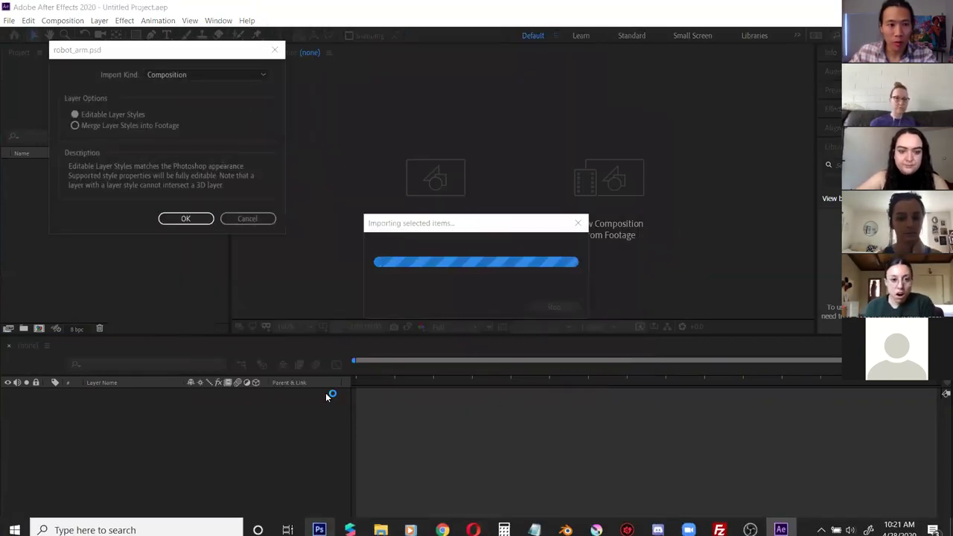
left_click(181, 221)
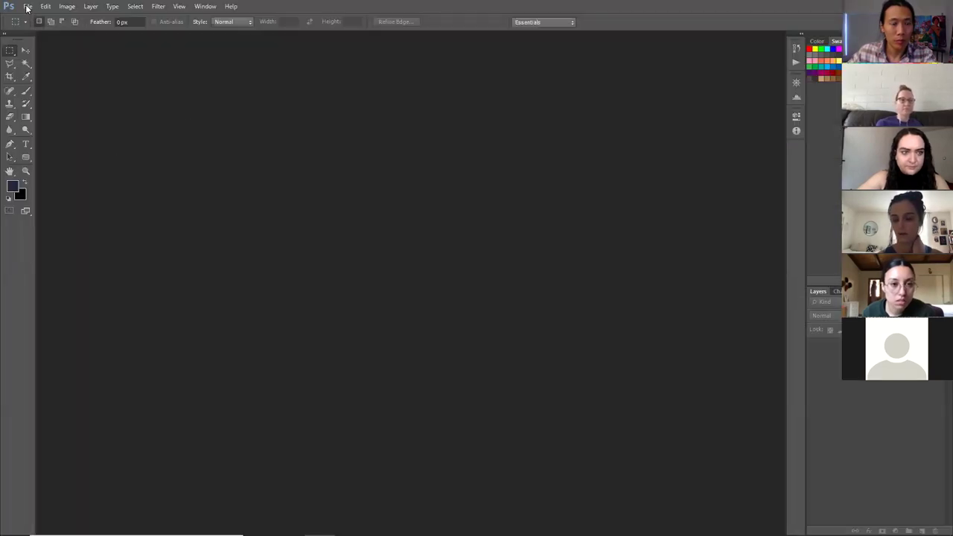
- Open robot_arm.psd in Photoshop and float its Layers panel beside the artwork, with the Move tool active
left_click(27, 7)
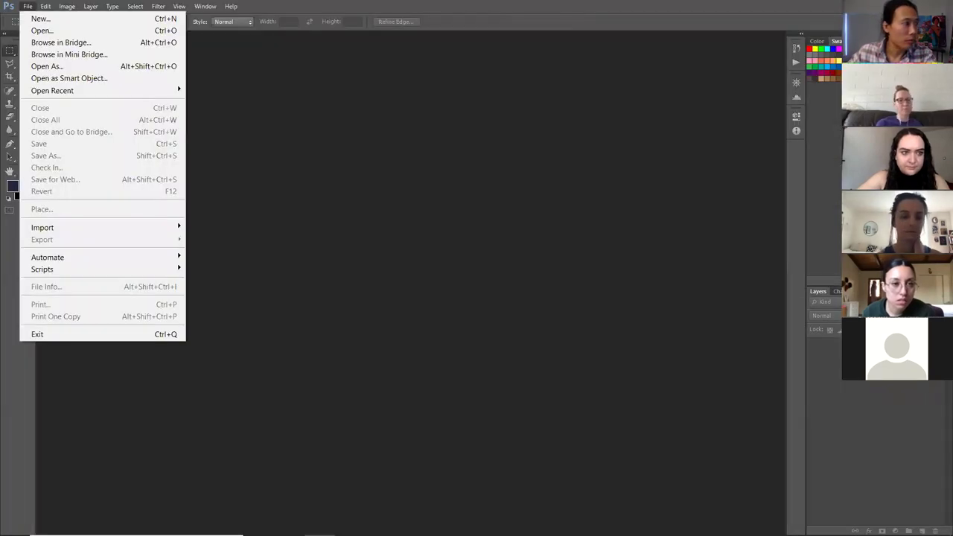
key("Escape")
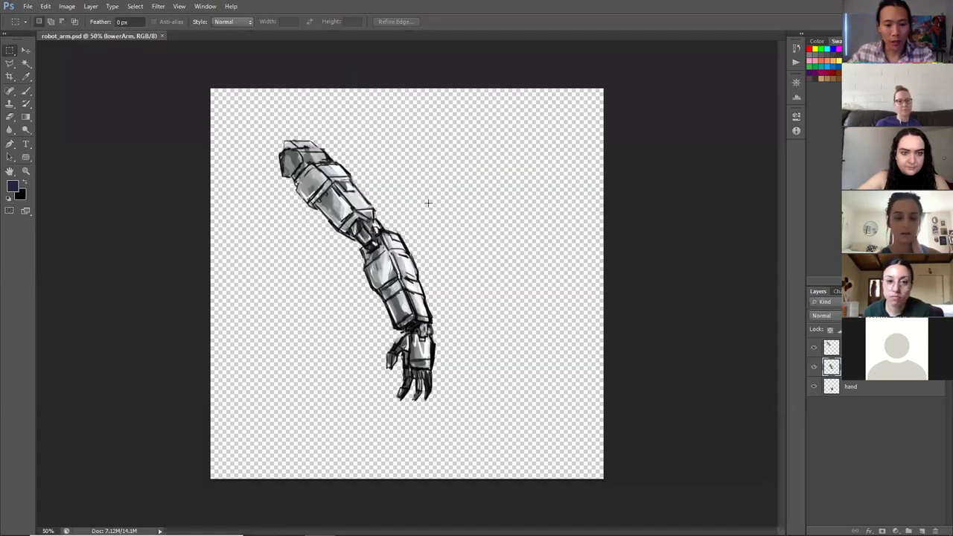
key("v")
left_click_drag(825, 298, 615, 101)
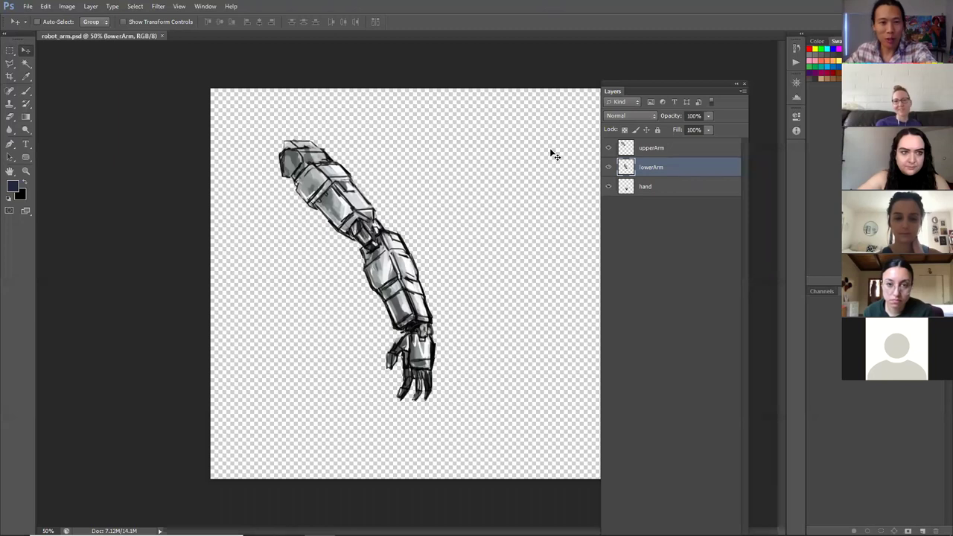
key("ctrl+plus")
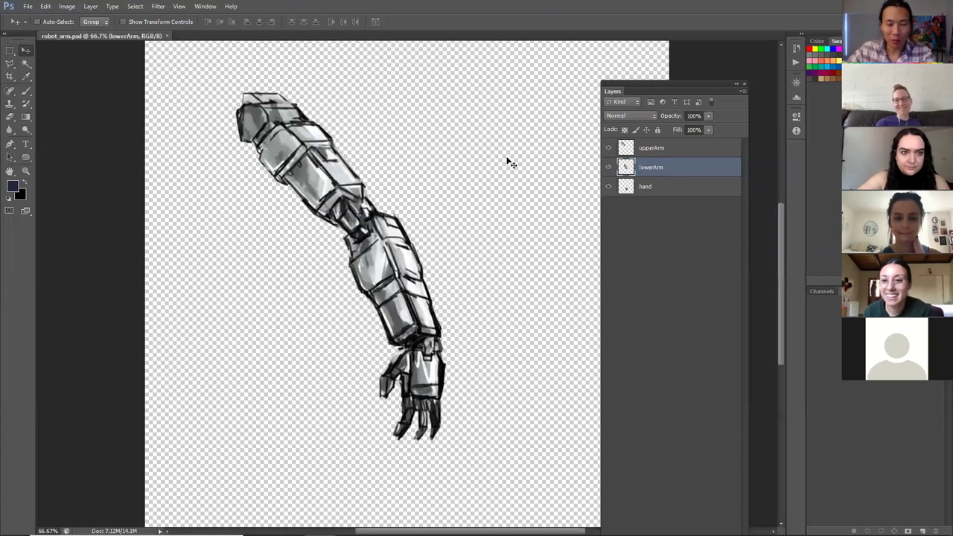
- Hide and reshow the upperArm and lowerArm layers to examine how the robot arm is split into parts
left_click(609, 148)
left_click(609, 148)
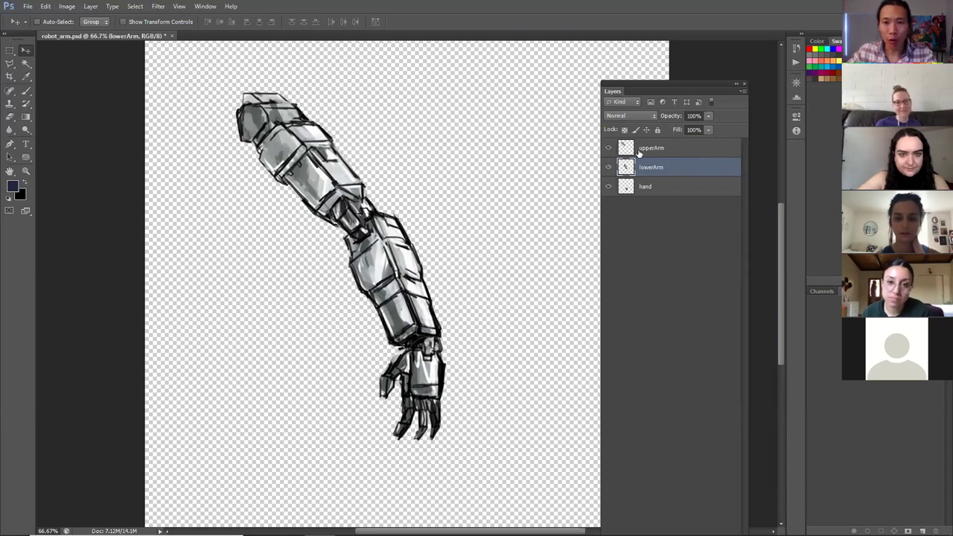
left_click_drag(608, 149, 622, 191)
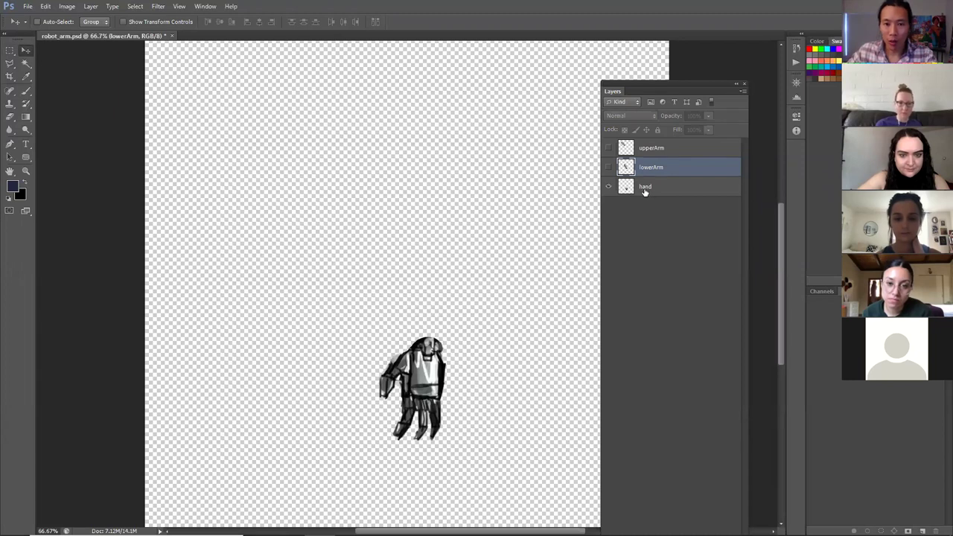
left_click(608, 168)
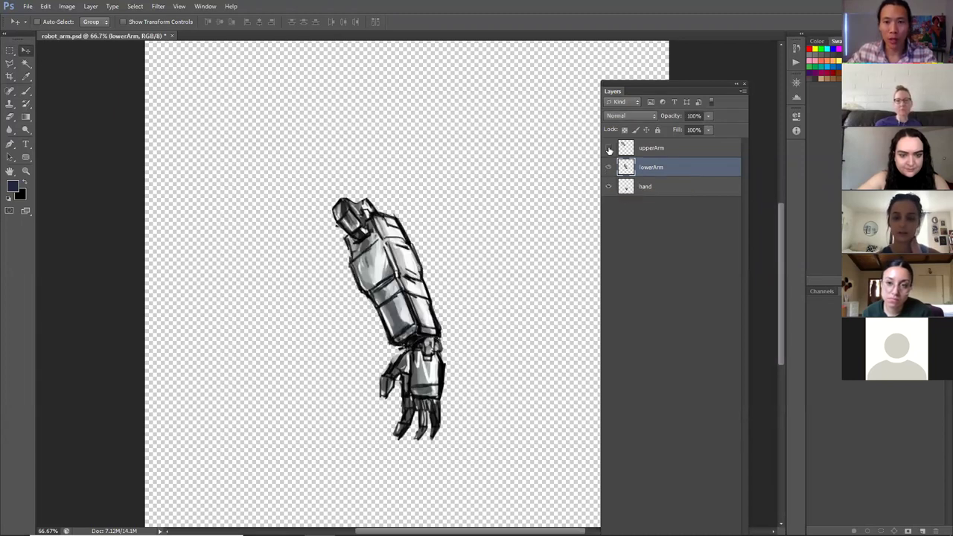
left_click(609, 149)
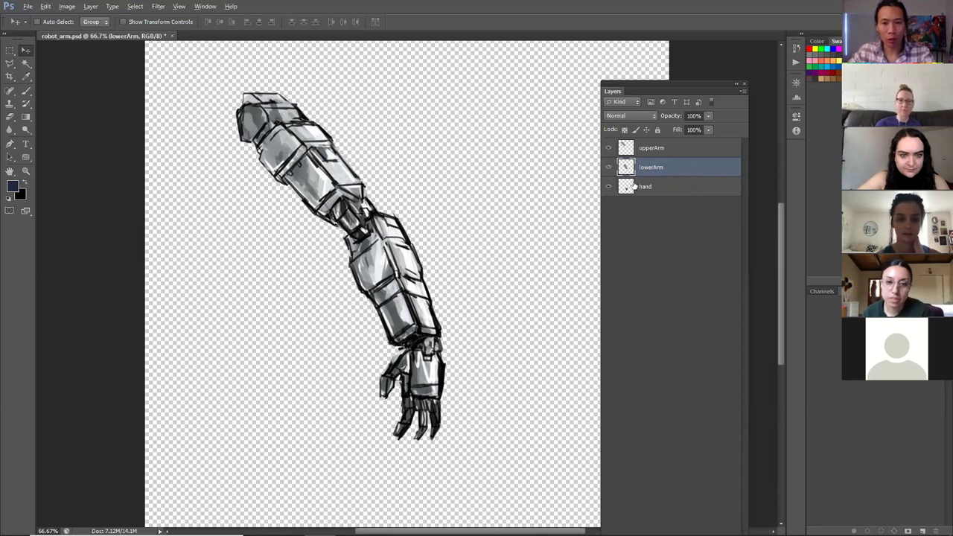
- Switch back to After Effects and delete the robot_arm composition together with its layers folder from the project
key("alt+Tab")
key("alt+Tab")
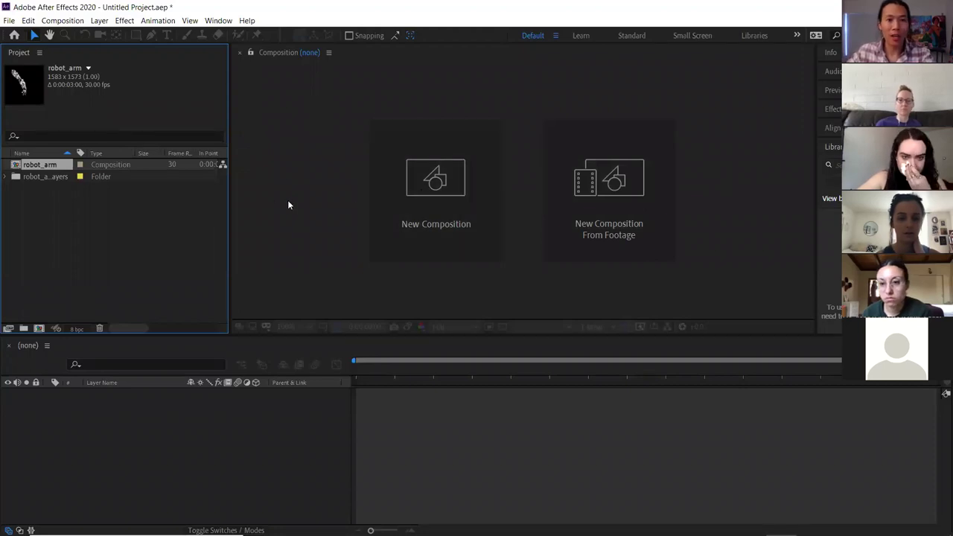
left_click(35, 177)
left_click_drag(49, 198, 18, 158)
key("Delete")
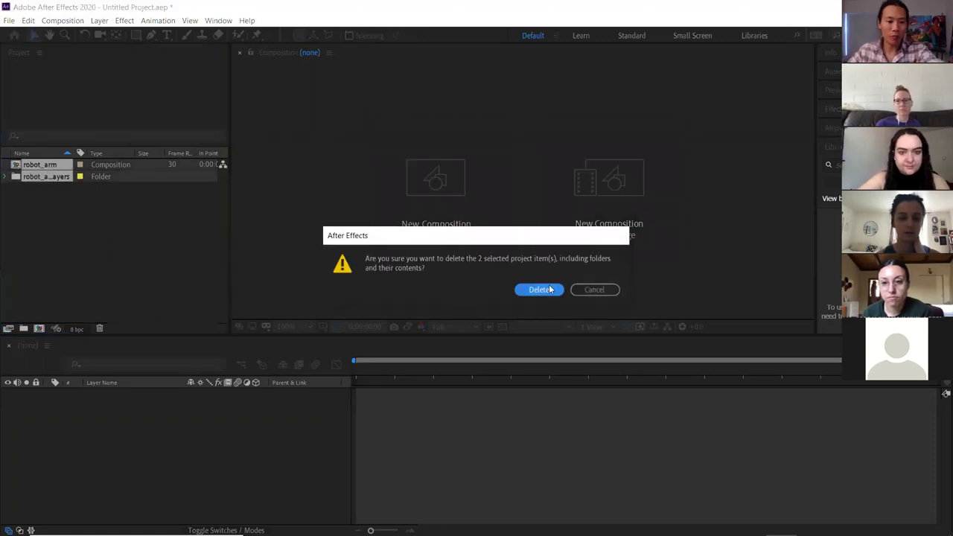
left_click(539, 290)
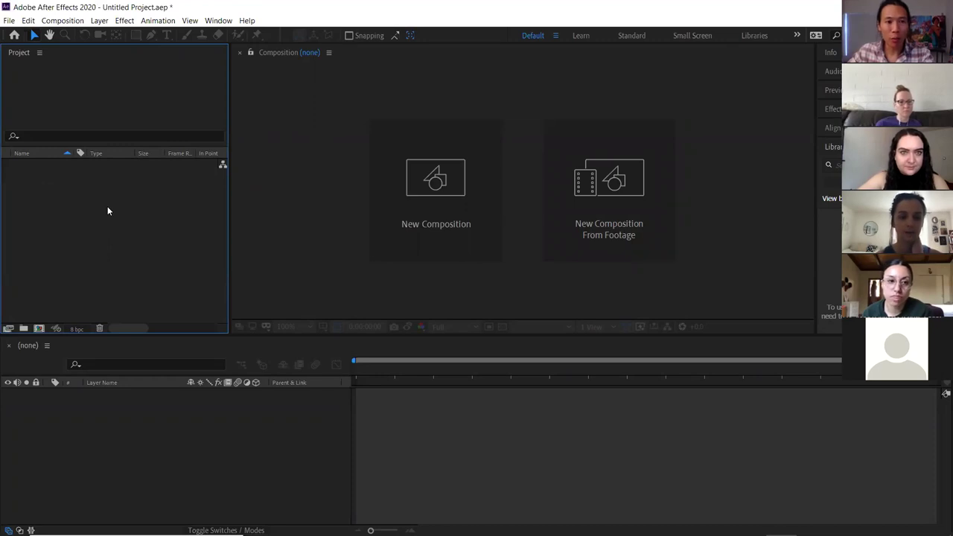
- Import robot_arm from the Taylor_Pond_AE_Day_01 folder as a Composition
double_click(143, 192)
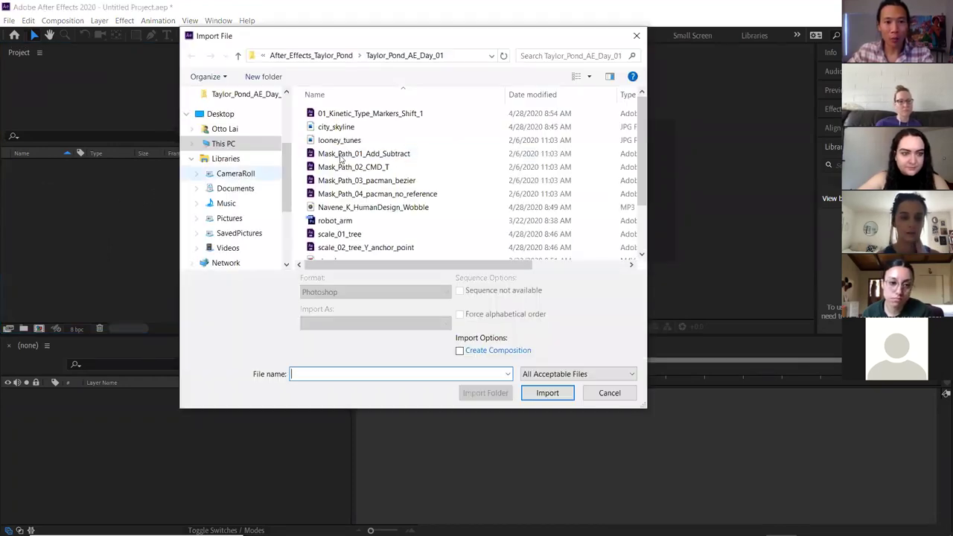
left_click(347, 222)
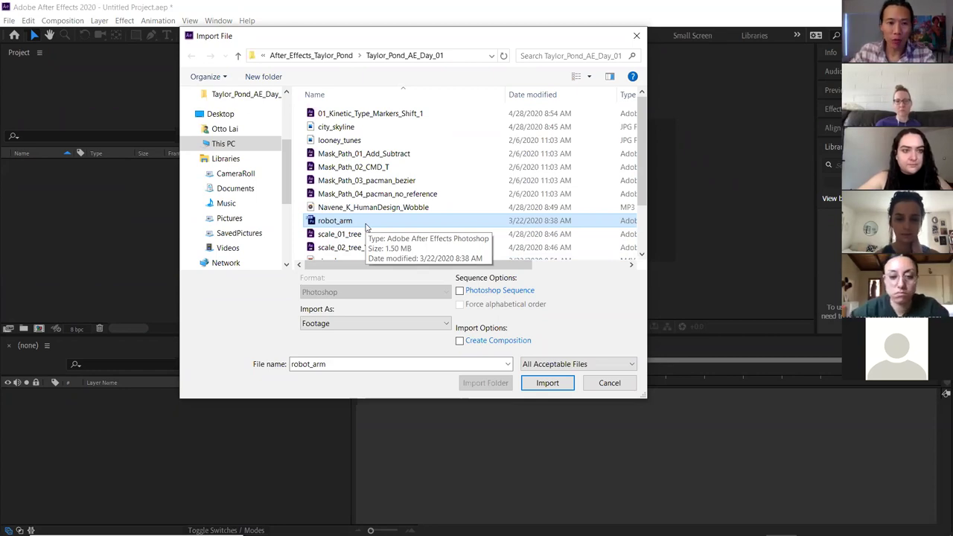
left_click(317, 325)
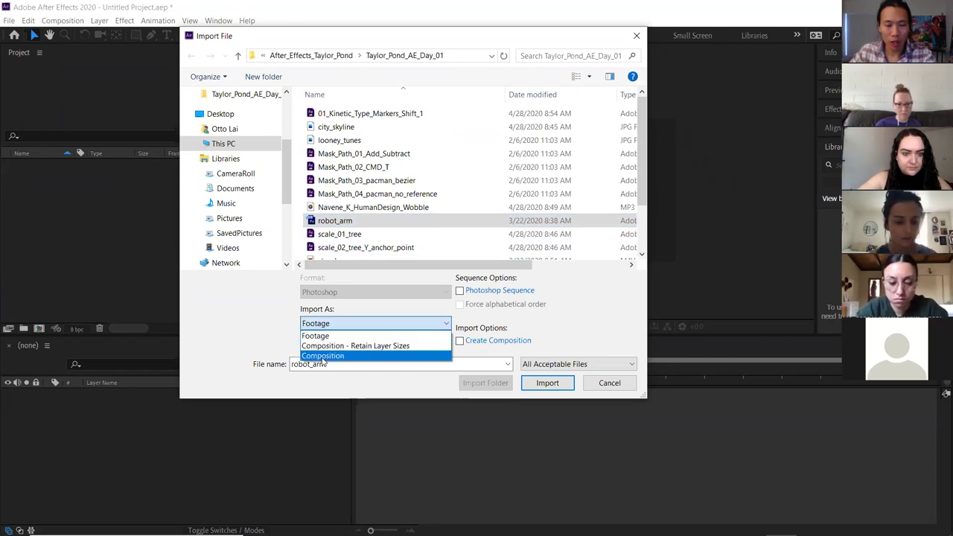
left_click(323, 357)
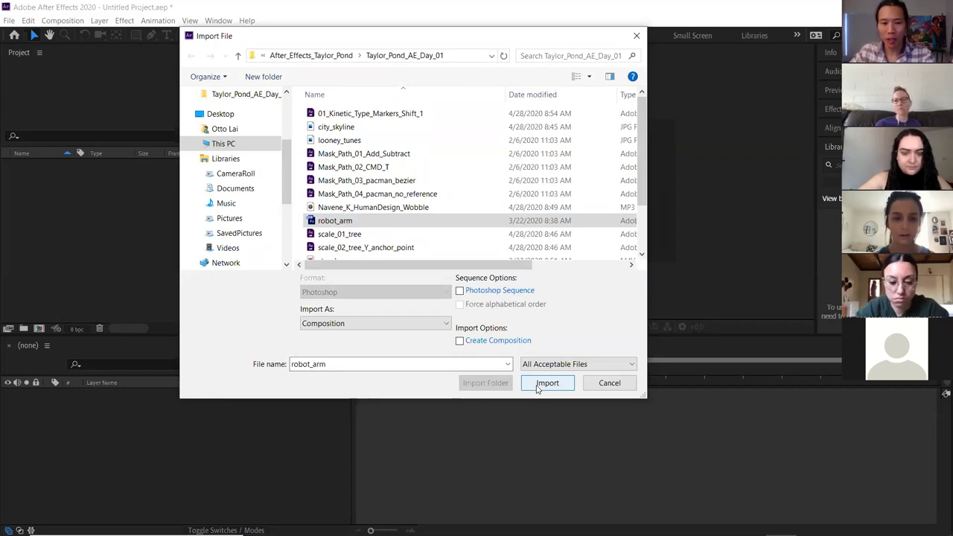
left_click(546, 383)
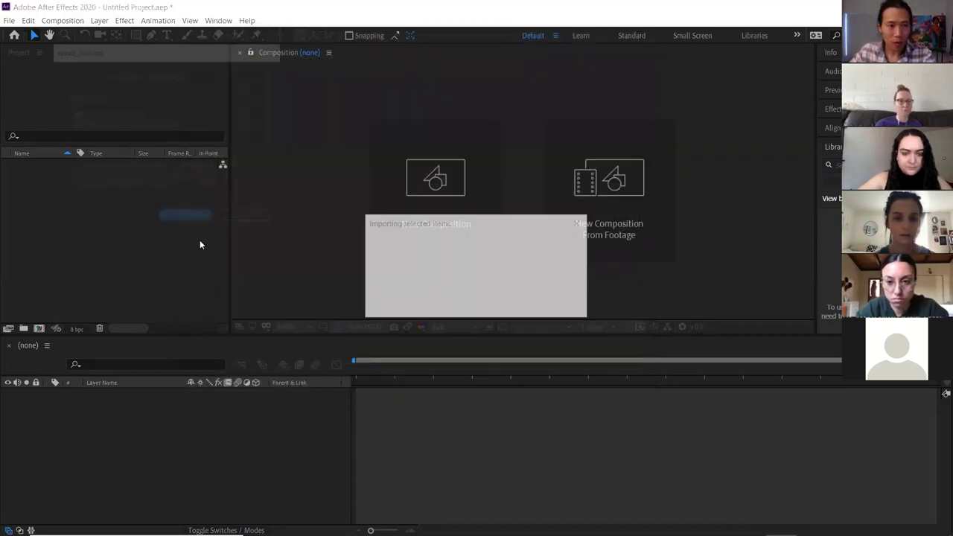
left_click(181, 217)
- Open the robot_arm composition with the whole arm in view
left_click(134, 193)
double_click(26, 164)
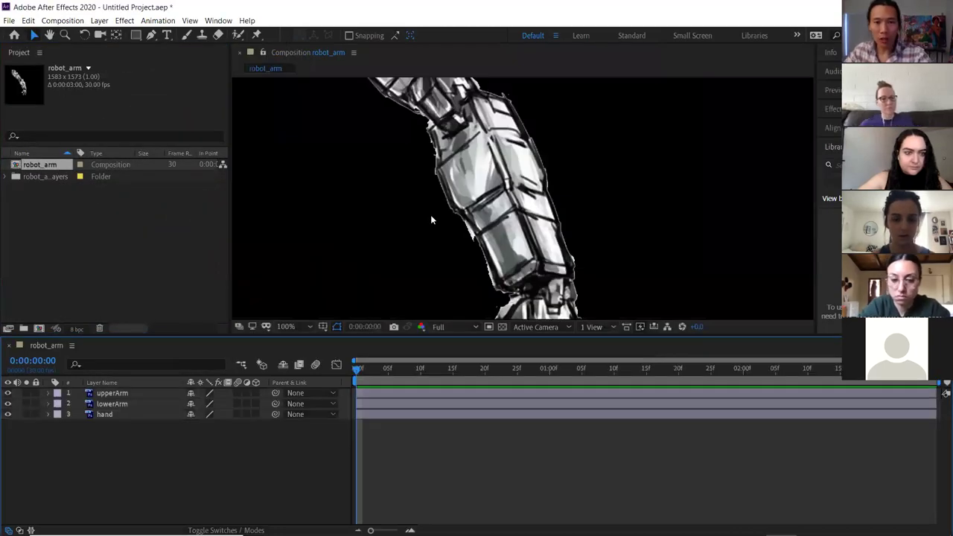
left_click(459, 198)
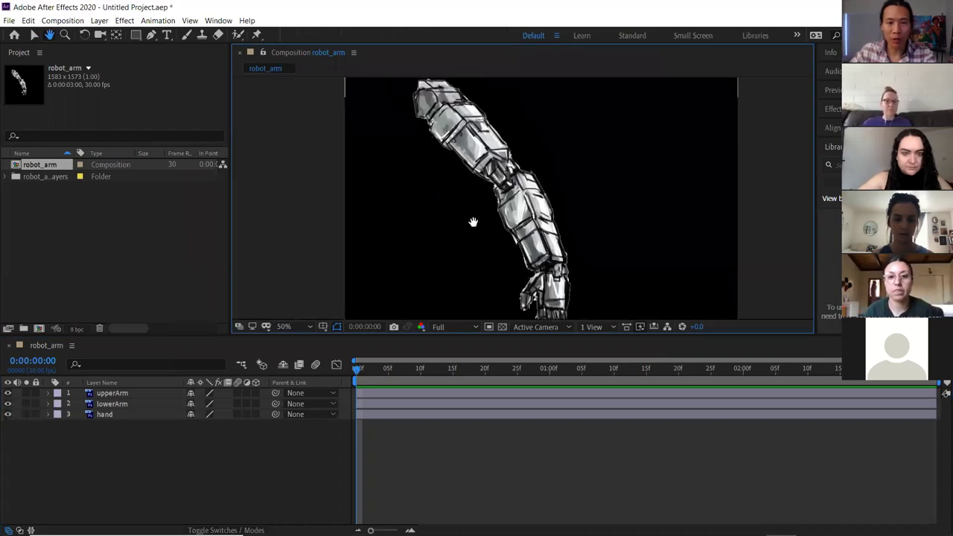
key("comma")
key("period")
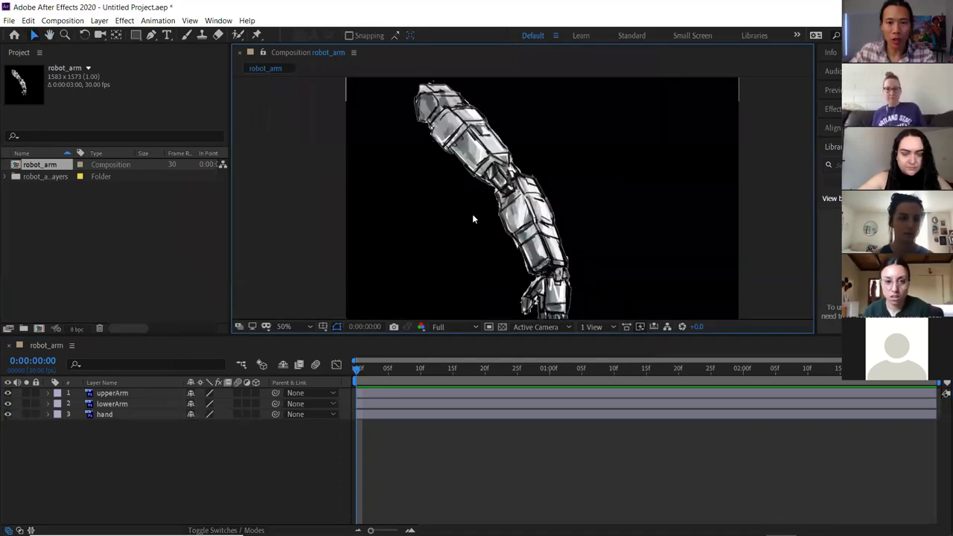
key("comma")
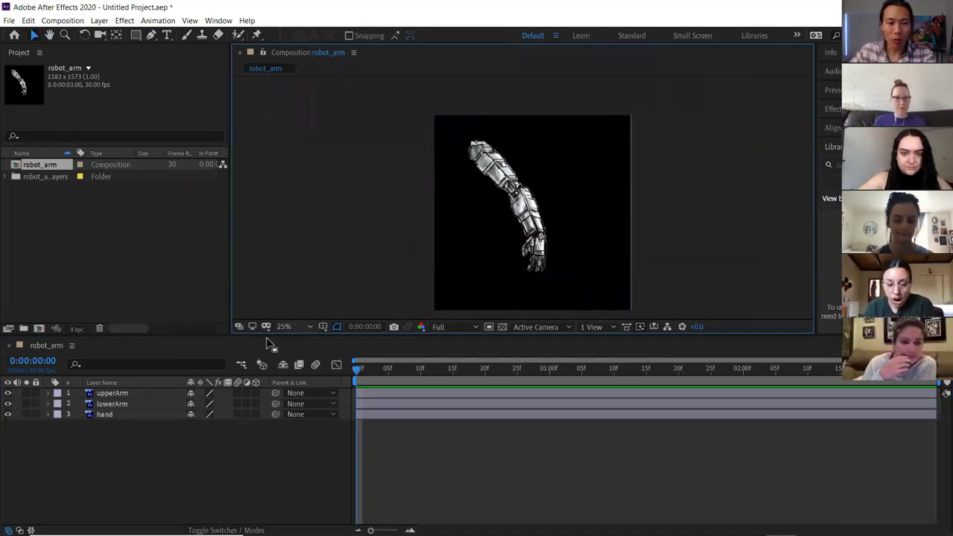
- Select the upperArm, lowerArm and hand layers one by one to review them, ending on upperArm
left_click(114, 393)
left_click(118, 404)
left_click(117, 414)
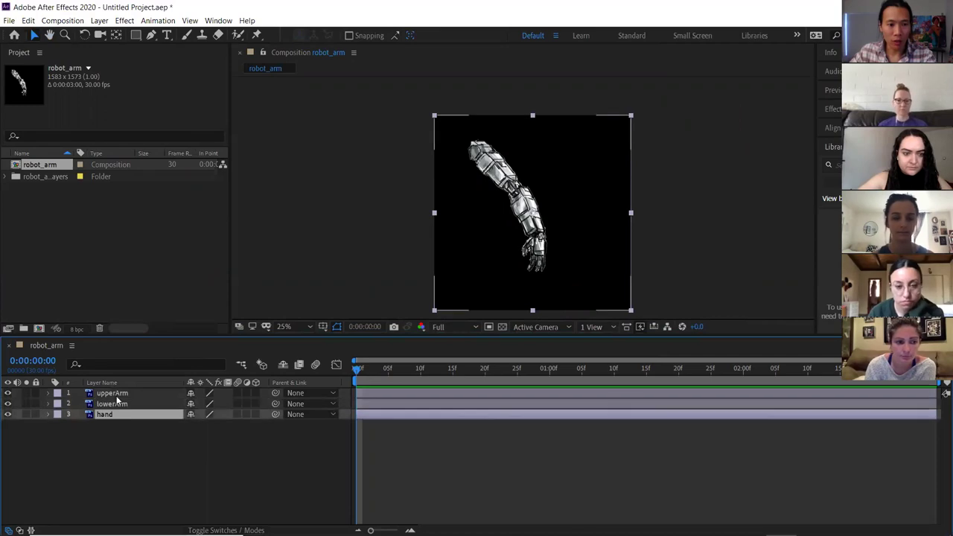
left_click(117, 395)
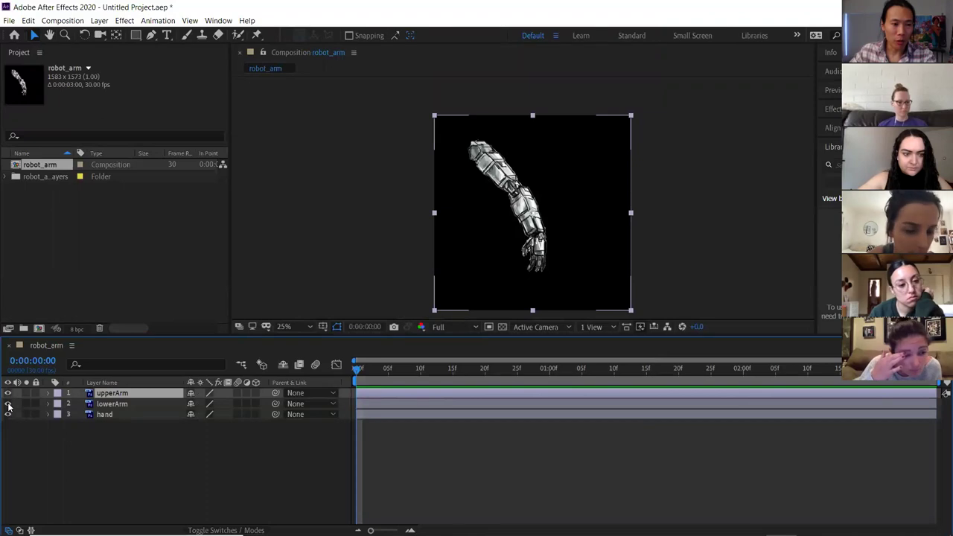
- Switch to Photoshop, isolate the upperArm layer to examine it, and show all layers again
key("alt+Tab")
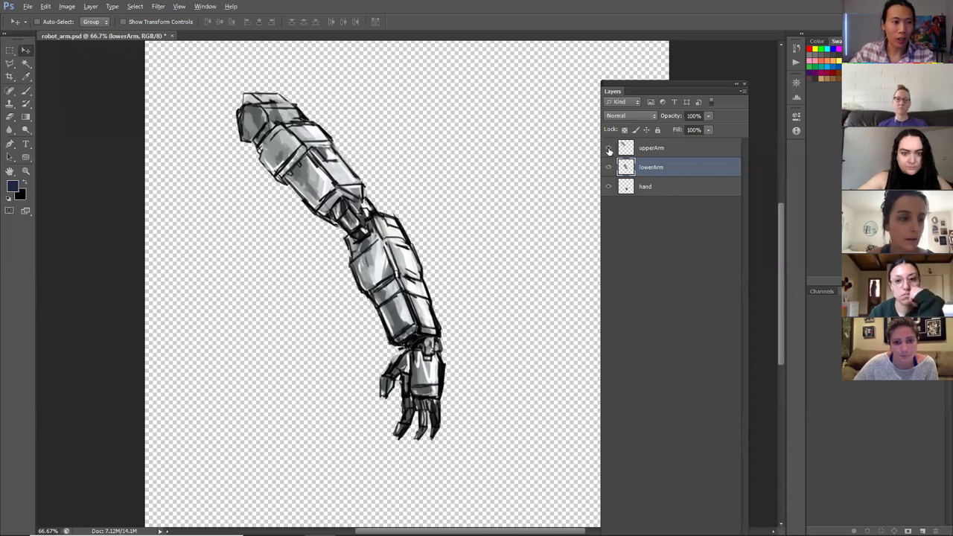
left_click(609, 150, "alt")
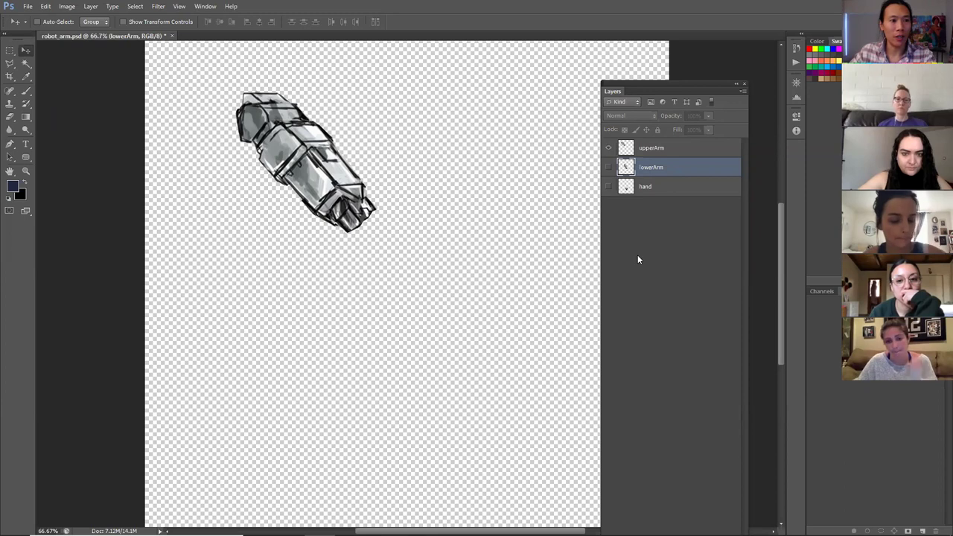
left_click(609, 149, "alt")
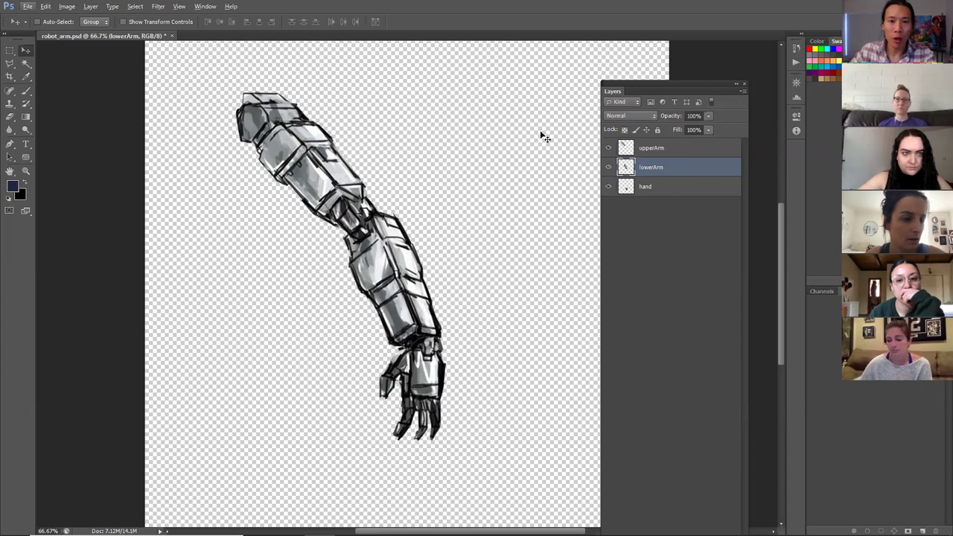
- Switch to After Effects and examine the robot arm against the transparency grid
key("alt+Tab")
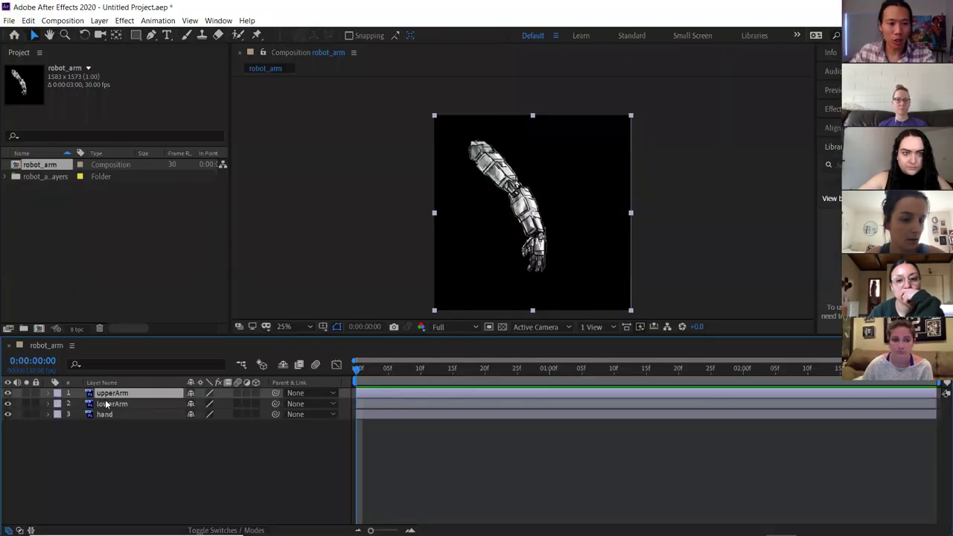
left_click(26, 393)
left_click(26, 393)
left_click(26, 393)
left_click(26, 393)
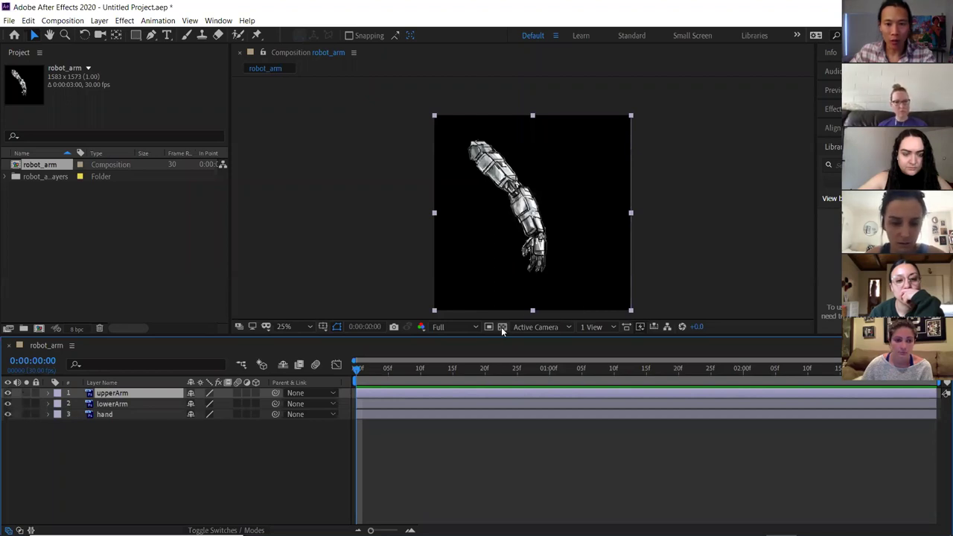
left_click(503, 326)
scroll(522, 231, "up", 1)
mouse_move(522, 231)
left_mouse_down()
mouse_move(519, 188)
mouse_move(524, 237)
left_mouse_up()
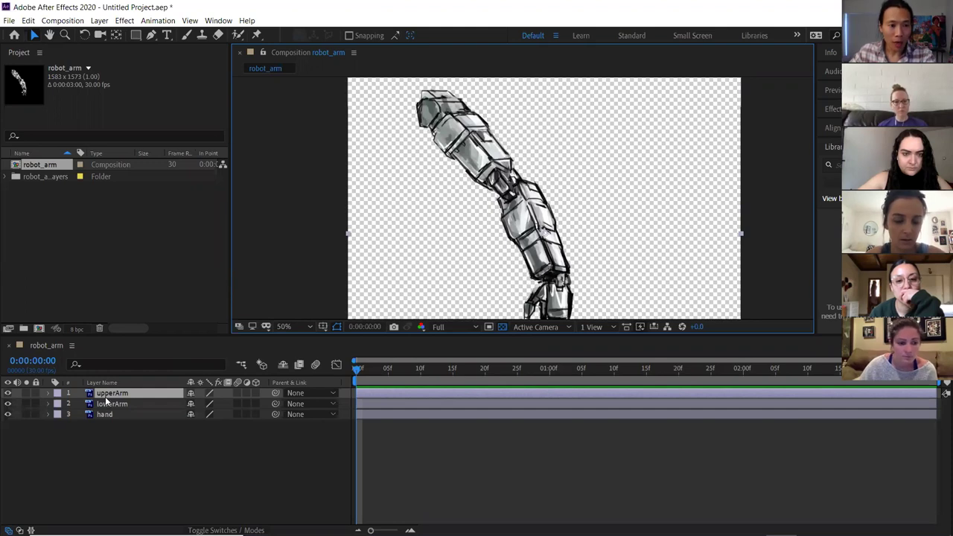
- Solo the upperArm layer and turn the transparency grid off for a black background
left_click(27, 393)
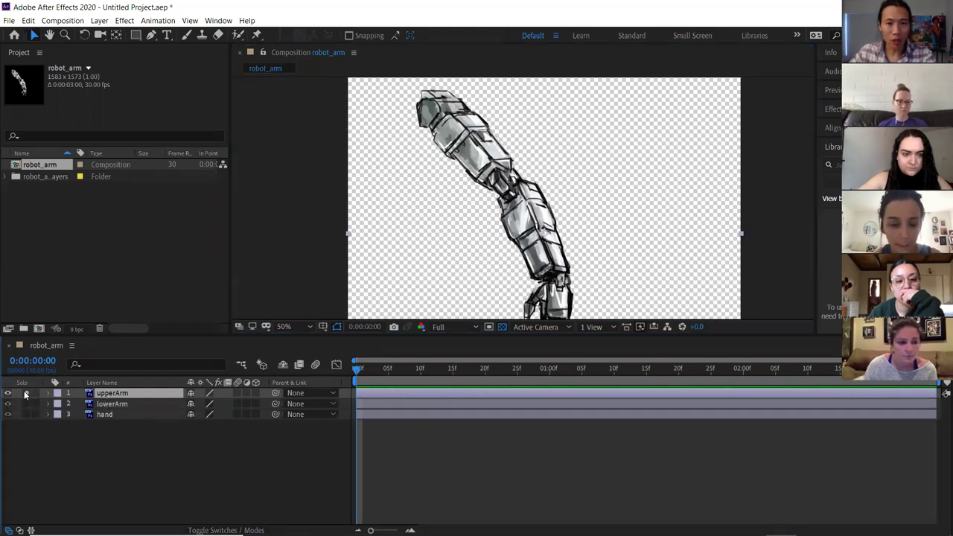
left_click(502, 326)
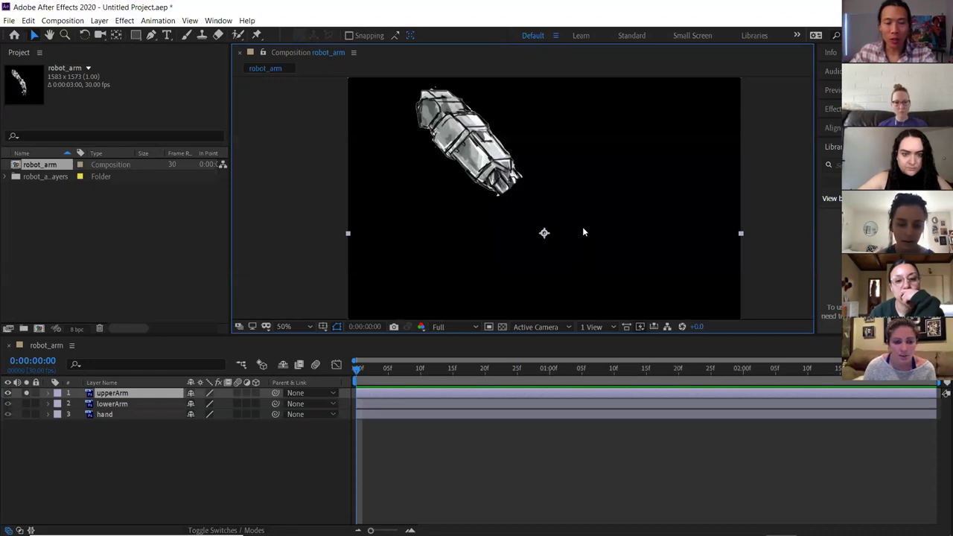
left_click(501, 329)
left_click(501, 329)
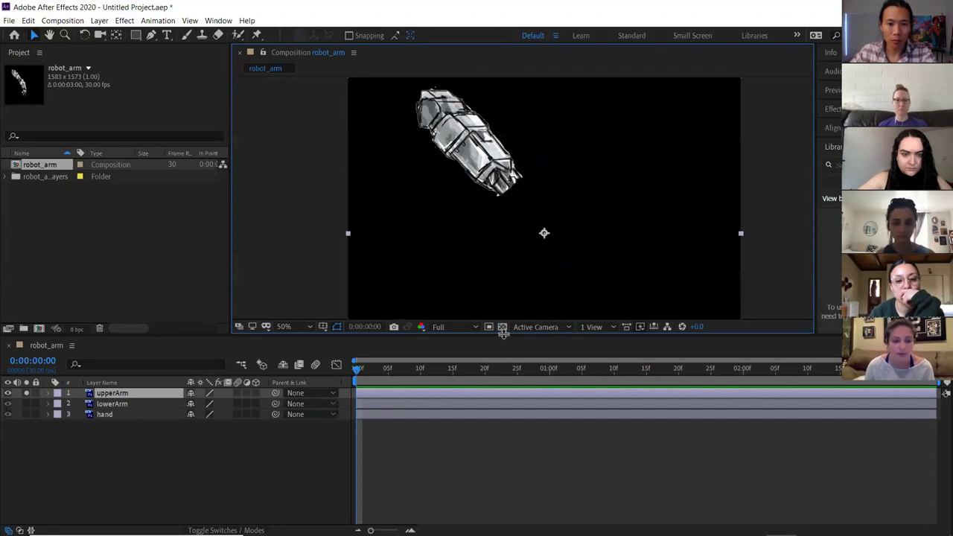
left_click(502, 328)
left_click(503, 328)
- Move the upperArm layer's anchor point to the shoulder joint with the Pan Behind tool
key("y")
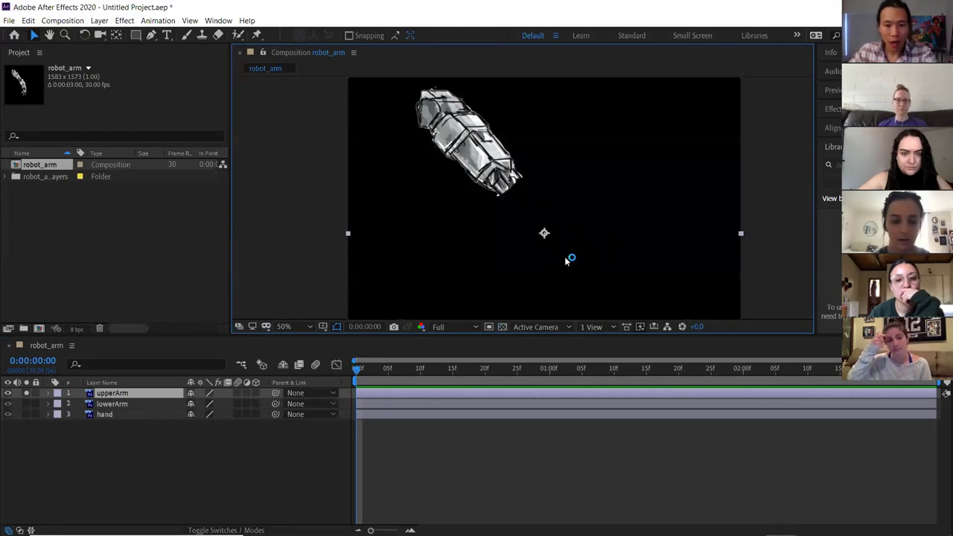
left_click_drag(543, 234, 512, 232)
left_click_drag(447, 162, 439, 119)
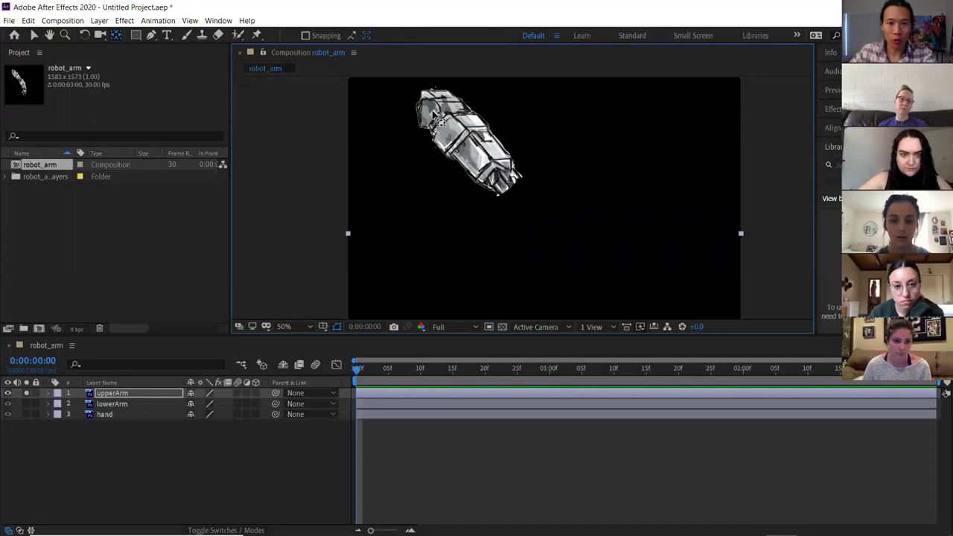
- Solo only the lowerArm layer and move its anchor point near the elbow joint
left_click(26, 403, "alt")
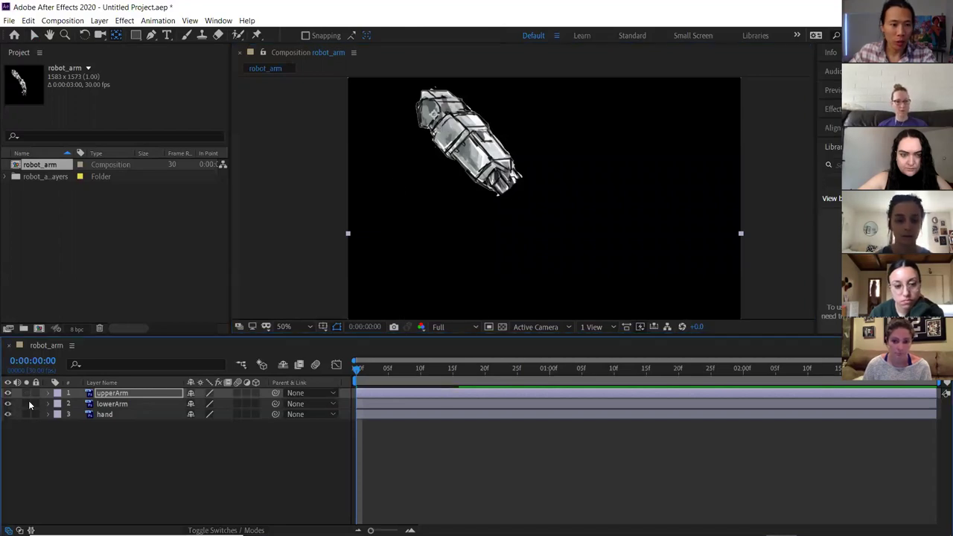
left_click(127, 405)
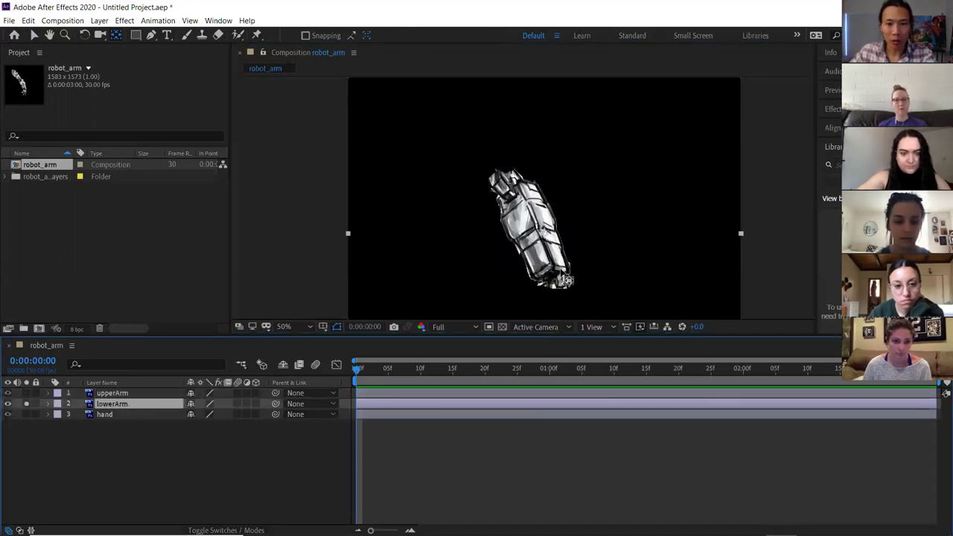
left_click_drag(553, 238, 487, 201)
- Solo only the hand layer, move its anchor point to the wrist, and show all layers again
left_click(26, 404)
left_click(26, 414)
left_click(105, 414)
left_click_drag(625, 241, 606, 168)
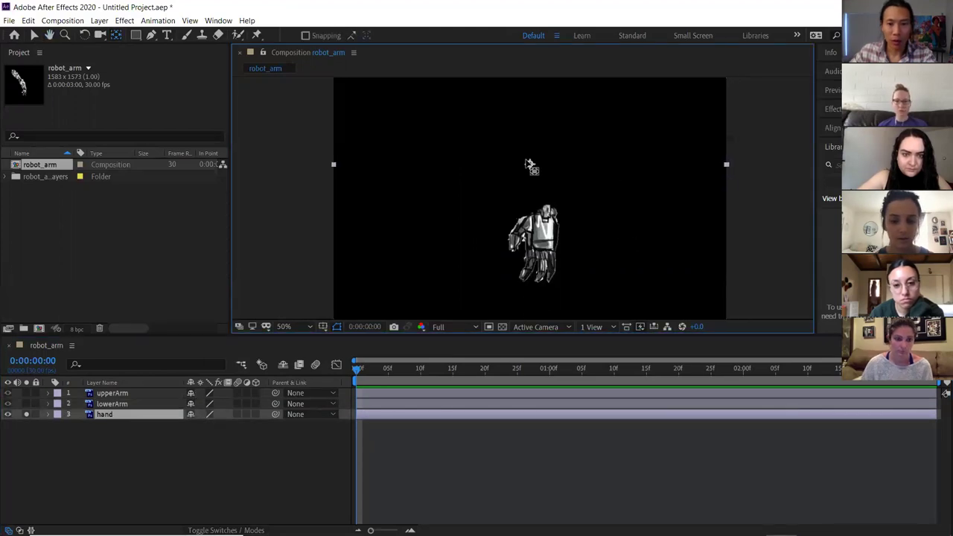
key("Return")
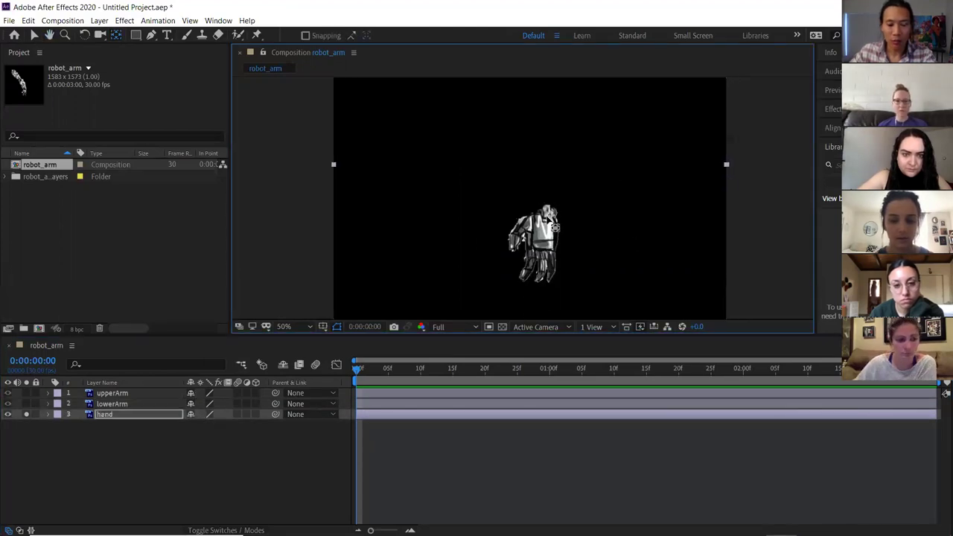
key("v")
left_click(26, 414)
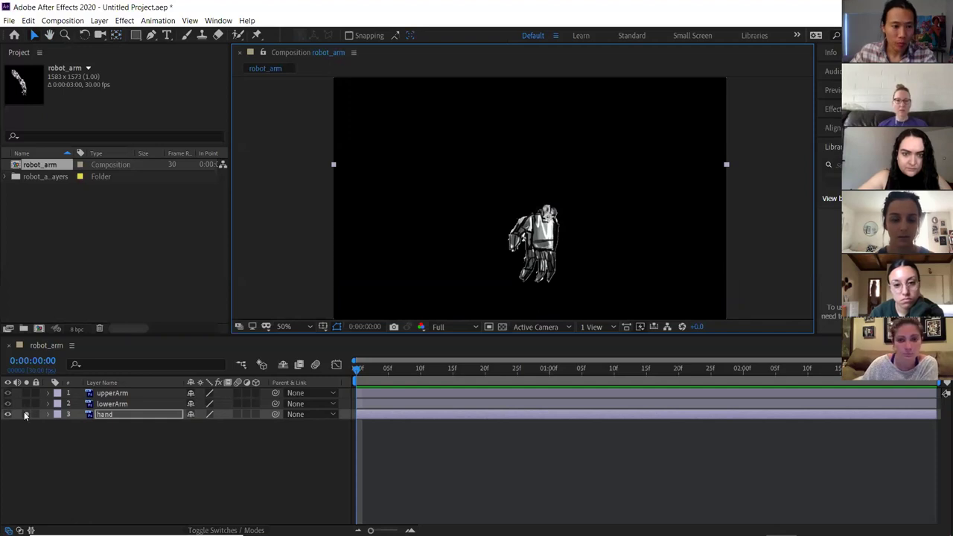
- Try rotating the upperArm, lowerArm and hand layers together to 45°, and undo the rotation
left_click(111, 393)
left_click_drag(478, 190, 497, 224)
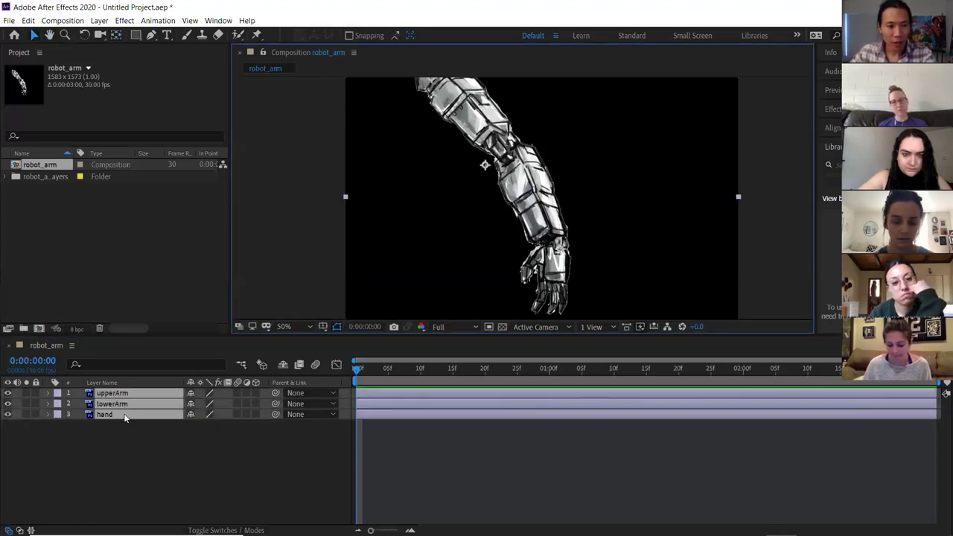
key("ctrl+a")
key("r")
left_click(141, 408)
key("ctrl+a")
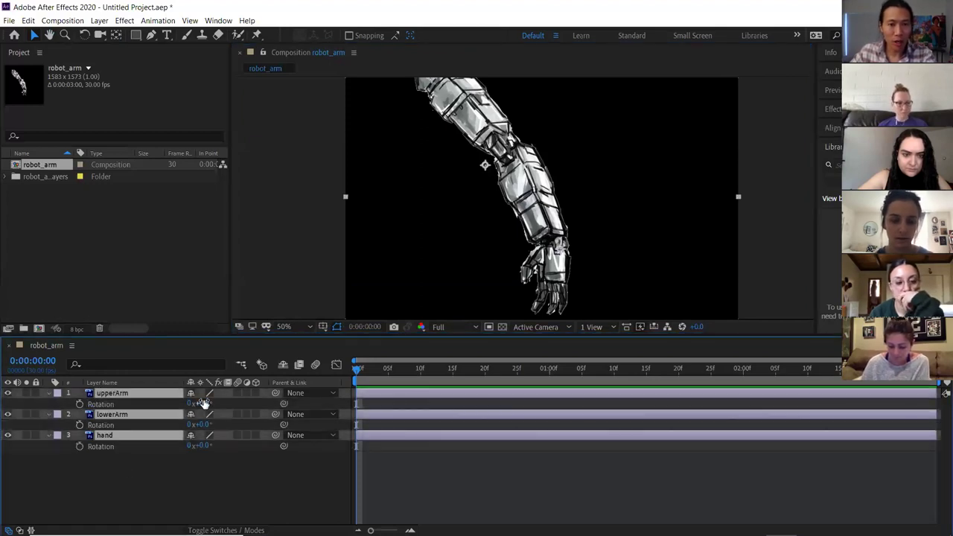
scroll(521, 209, "down", 2)
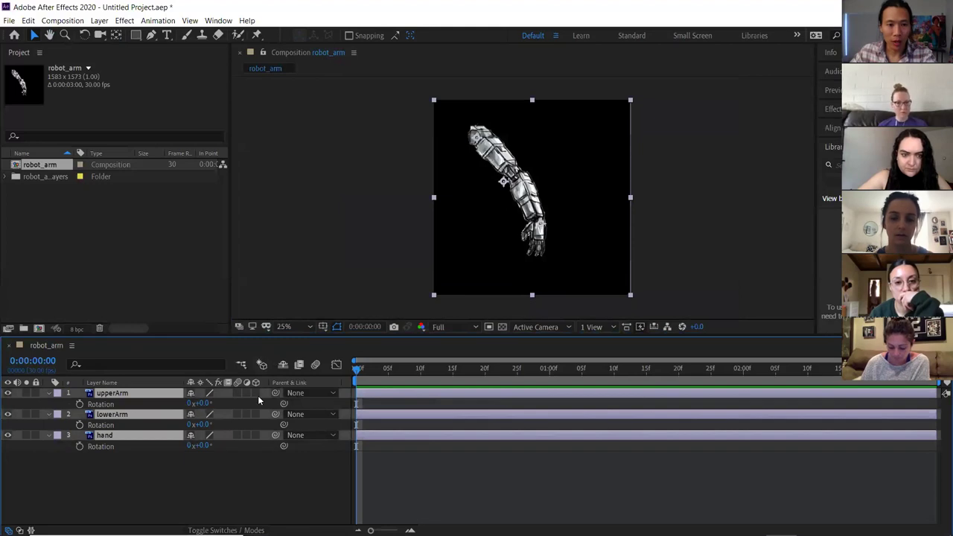
left_click_drag(209, 404, 229, 397)
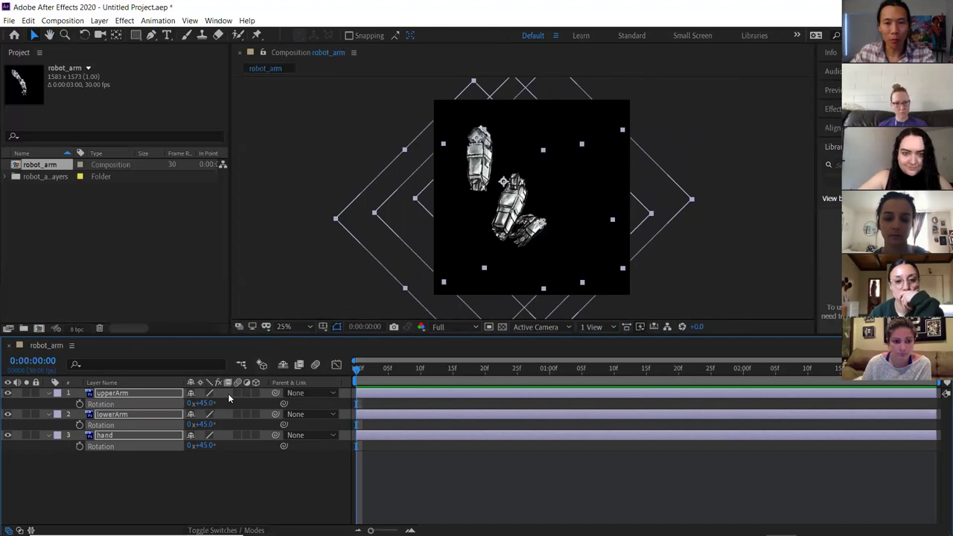
key("ctrl+z")
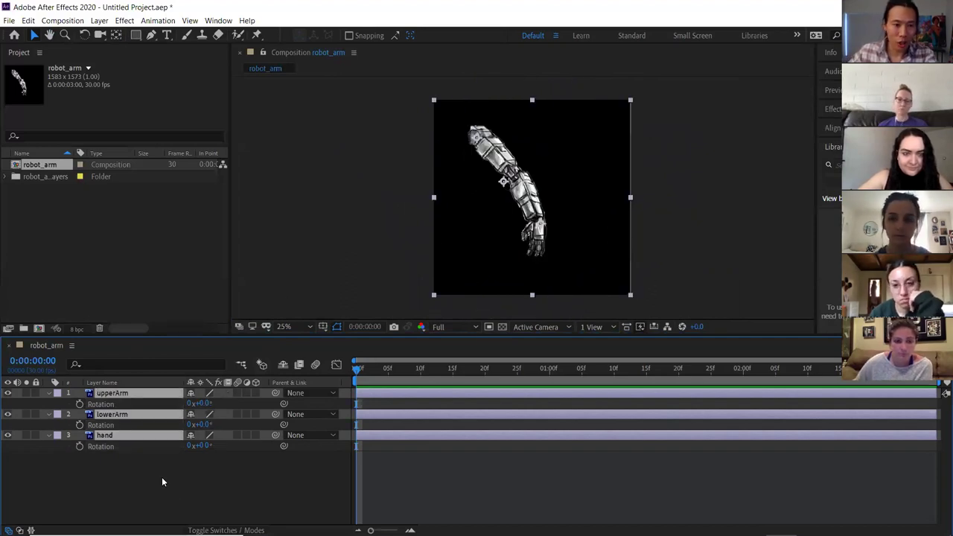
- Deselect all layers and collapse the Rotation properties of upperArm, lowerArm and hand
left_click(138, 478)
left_click(49, 392)
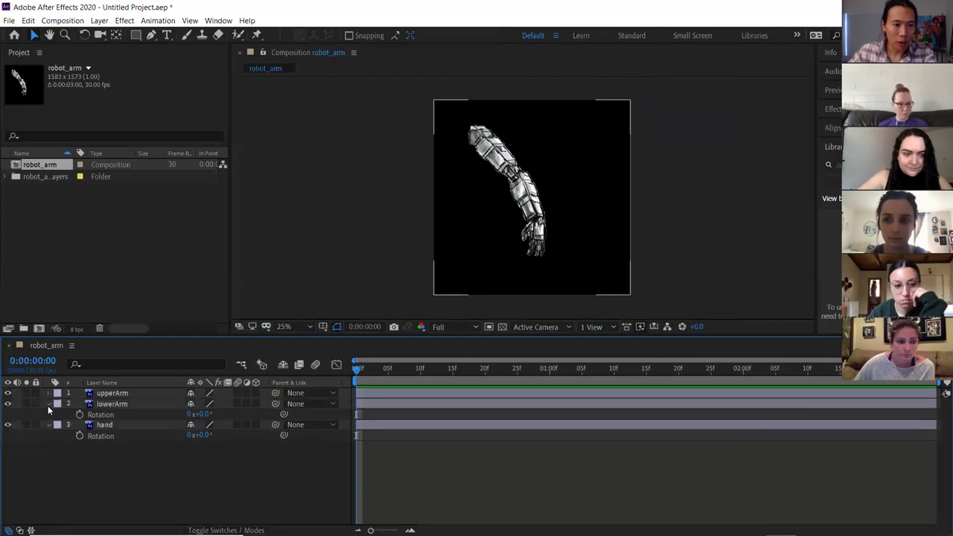
left_click(48, 403)
left_click(48, 414)
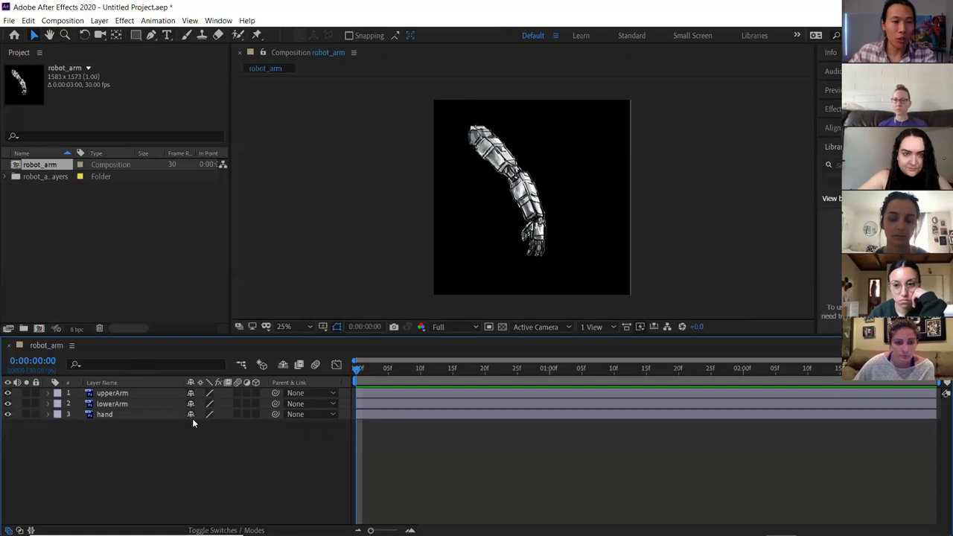
scroll(459, 187, "up", 2)
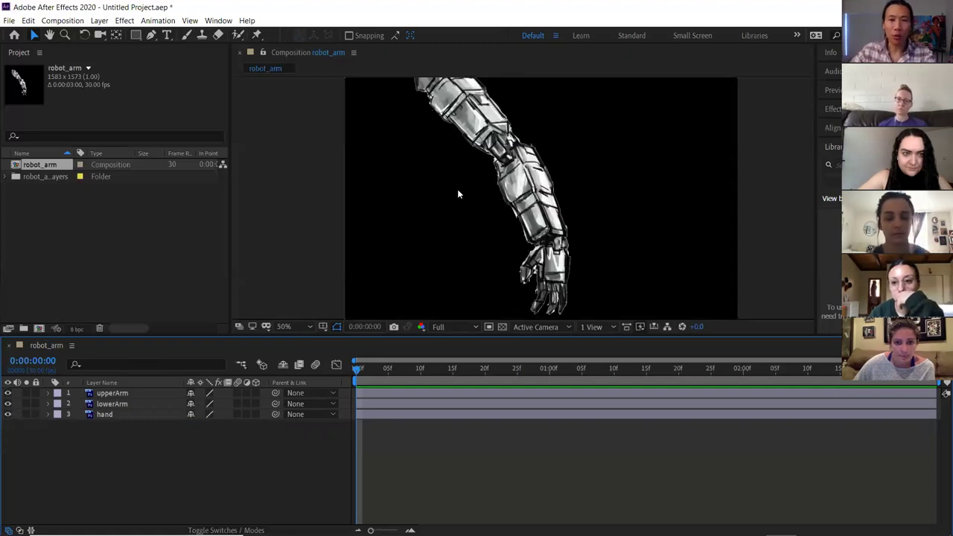
left_click_drag(473, 171, 499, 206)
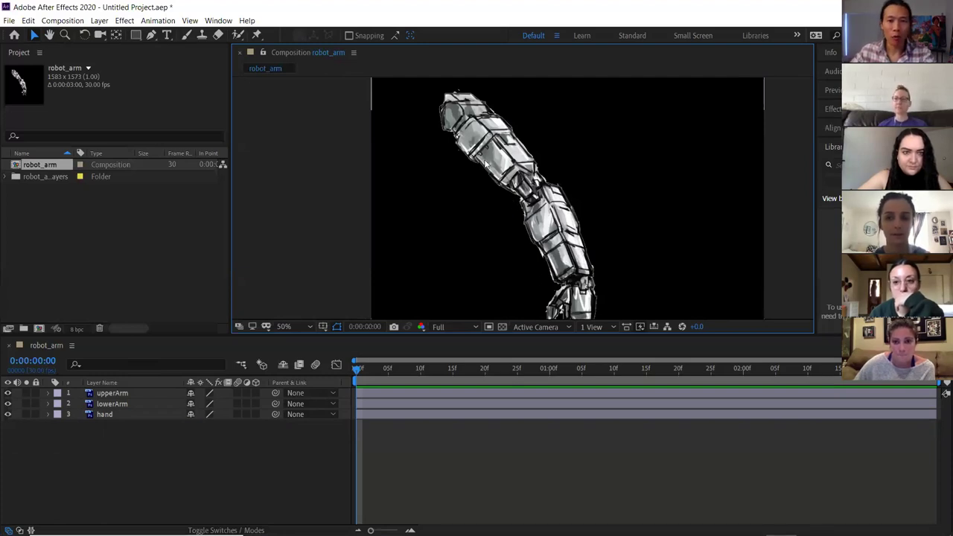
left_click_drag(511, 245, 486, 194)
scroll(487, 192, "down", 2)
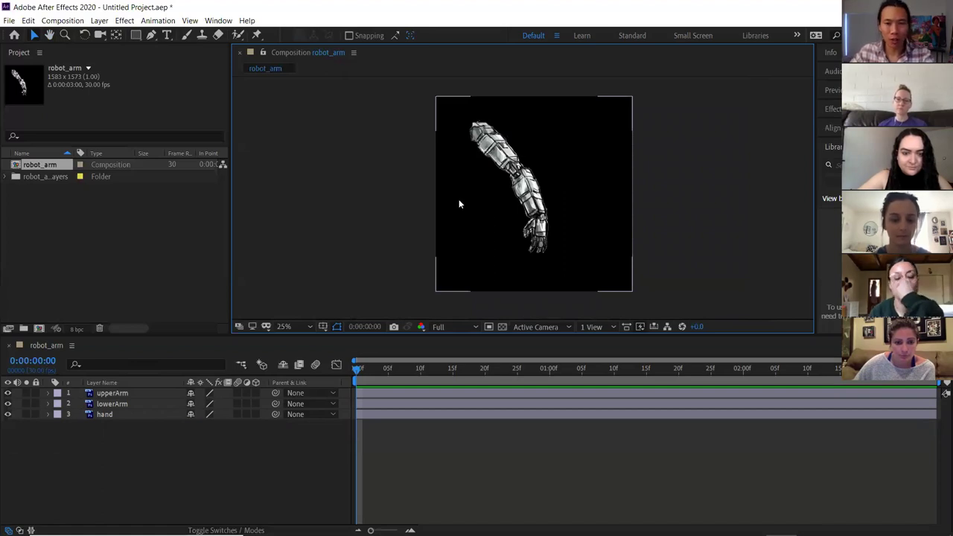
left_click(108, 405)
left_click(108, 414, "shift")
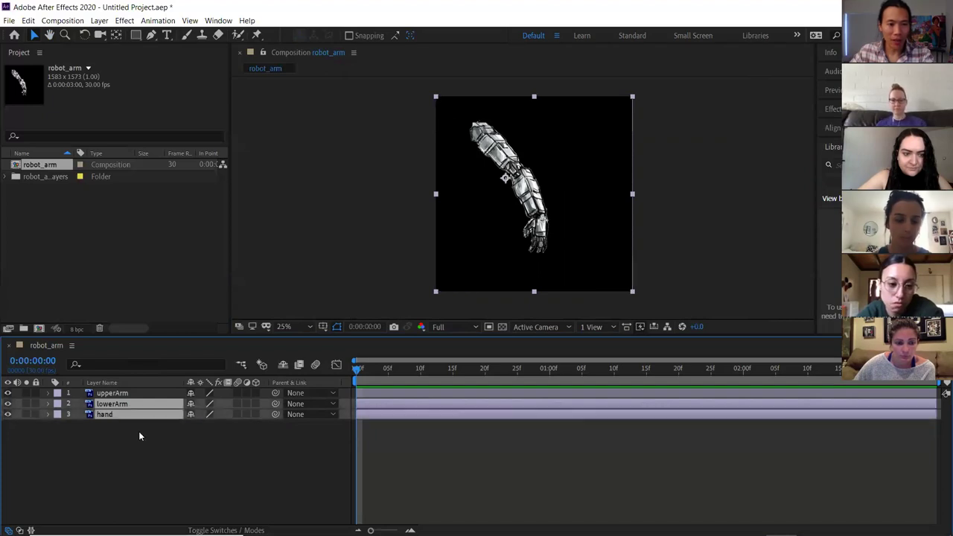
left_click(99, 20)
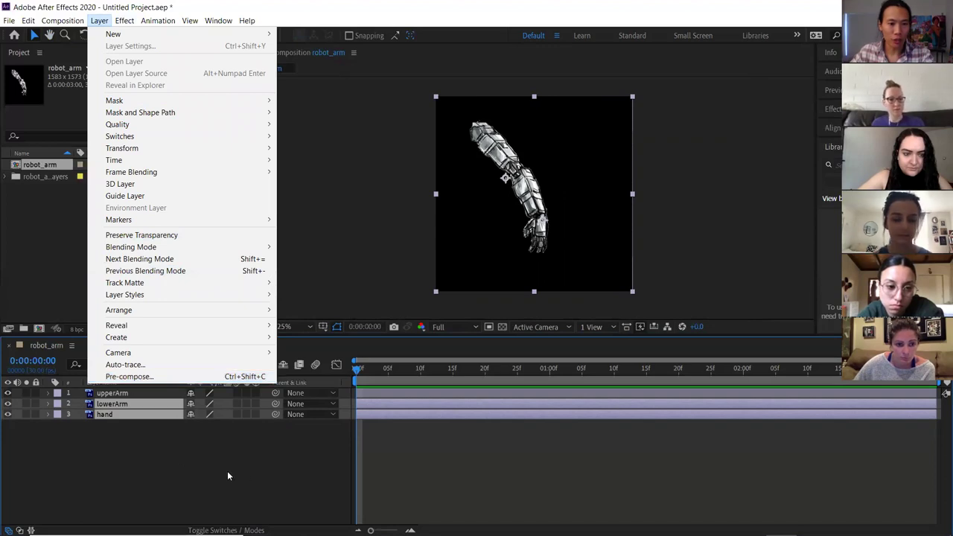
left_click(149, 433)
- Pre-compose the lowerArm and hand layers into a new composition named Lower Arm COMP
left_click(125, 404)
left_click(129, 414, "shift")
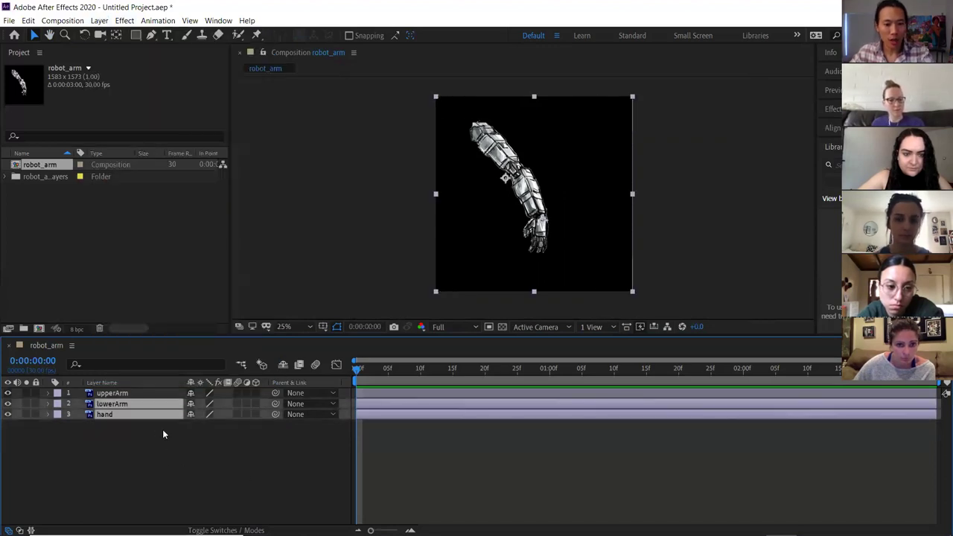
key("ctrl+shift+c")
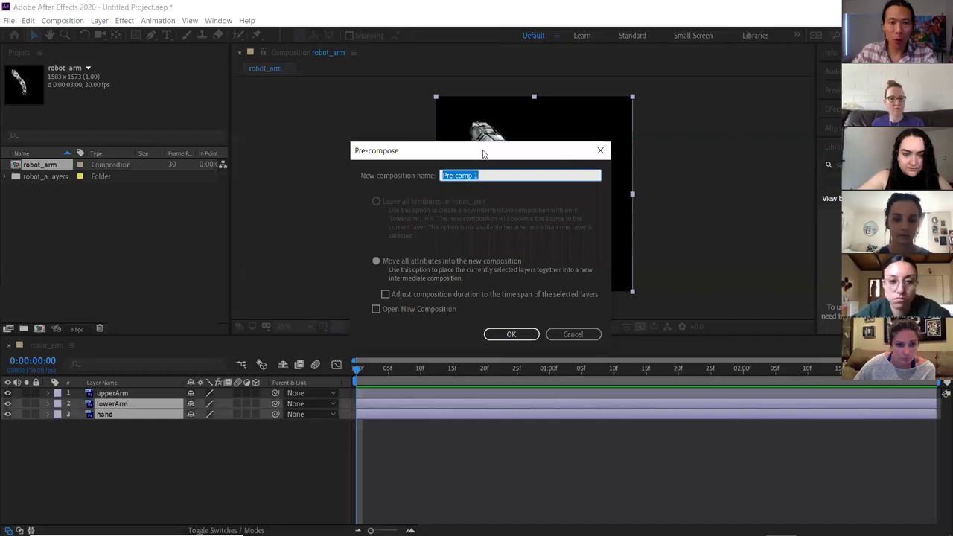
type("Lower")
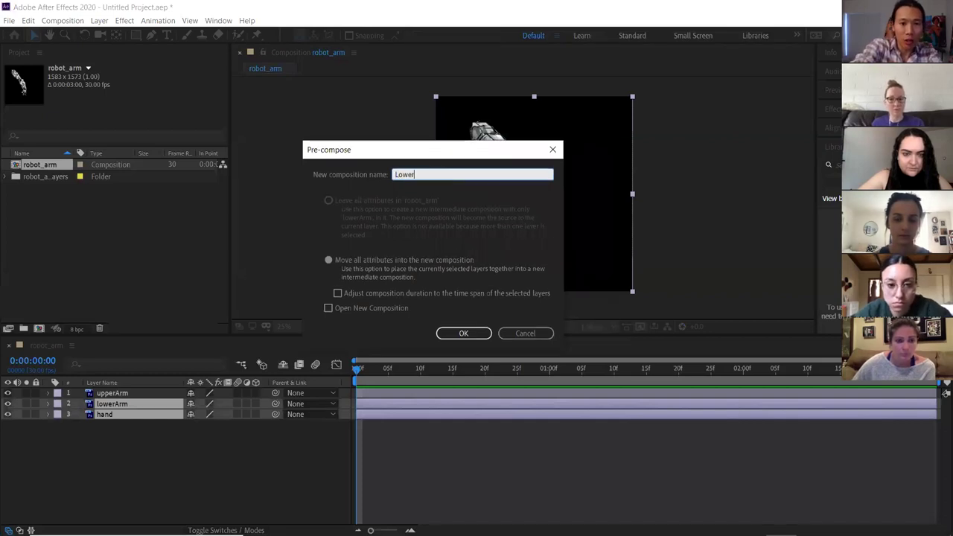
type(" ARM COMP")
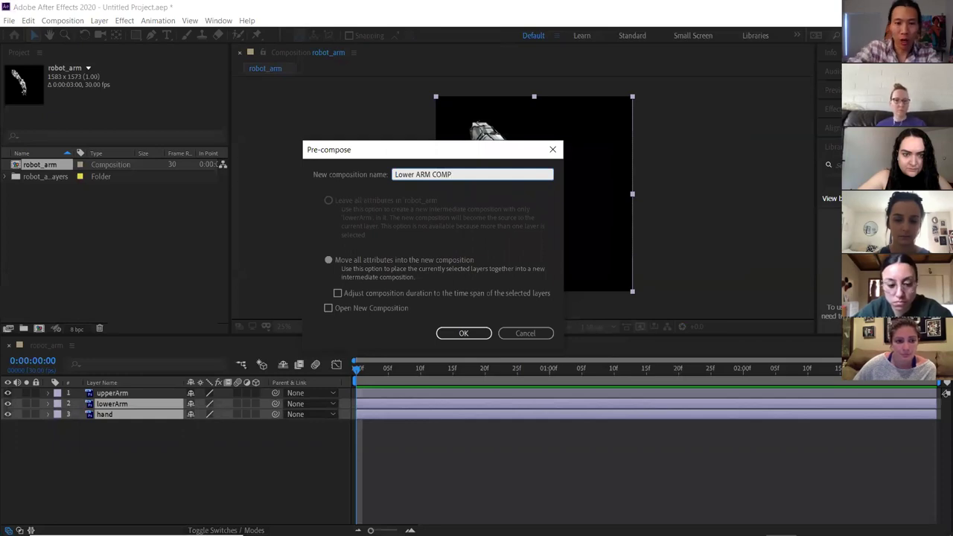
key("BackSpace")
type("rm")
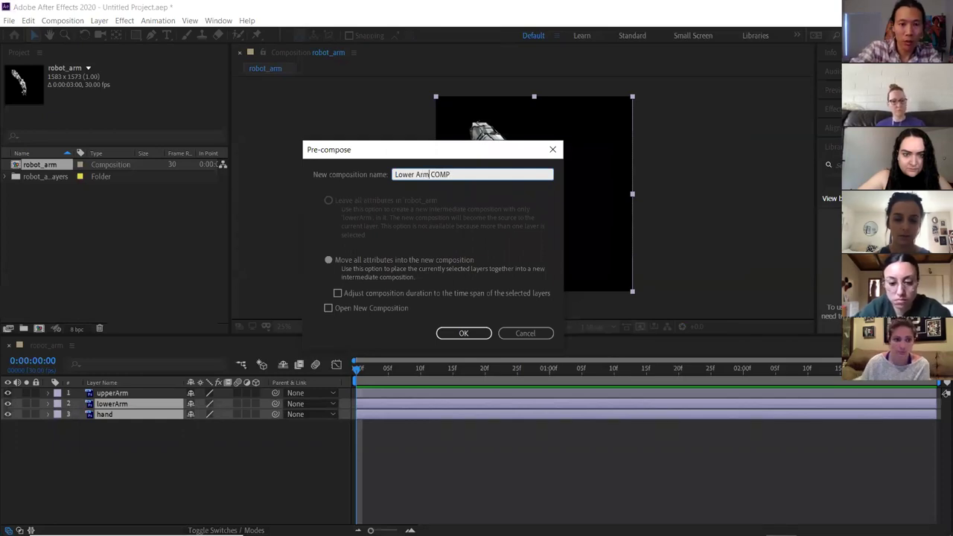
key("Return")
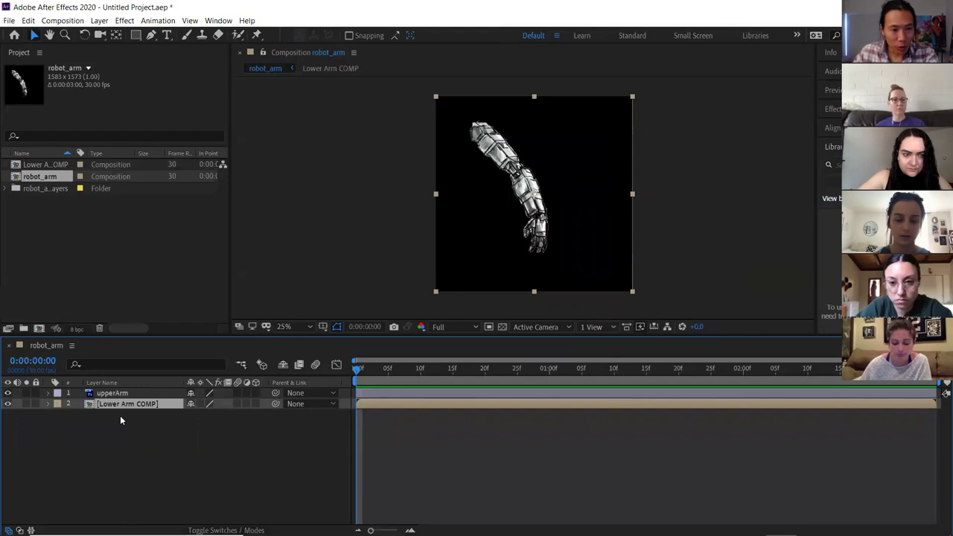
- Solo the Lower Arm COMP layer, move its anchor point to the elbow joint, and show all layers again
left_click(105, 407)
left_click(102, 403)
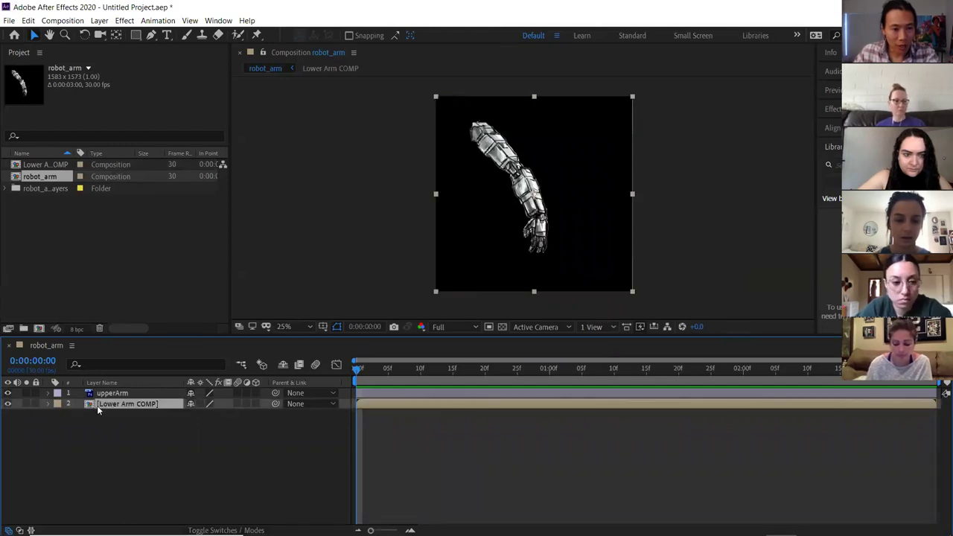
left_click(125, 410)
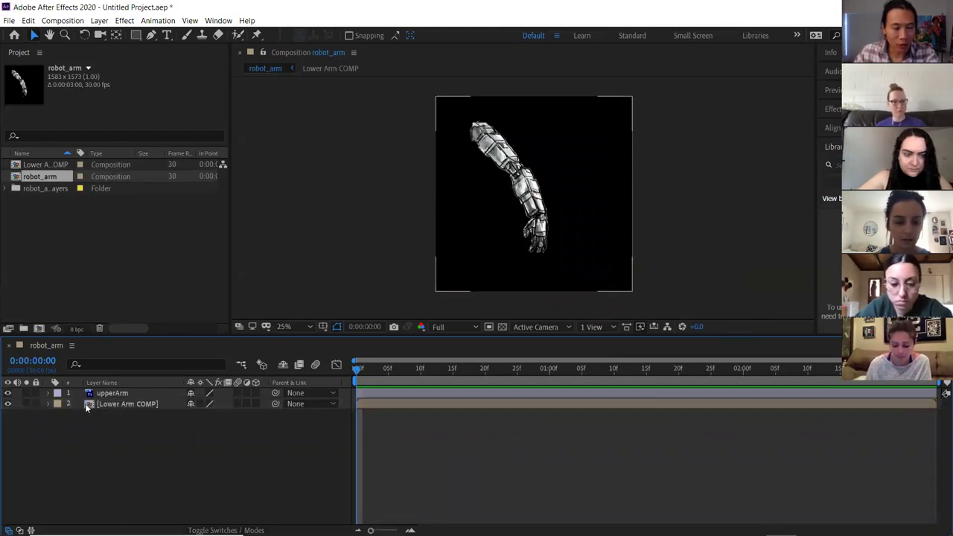
left_click(108, 404)
left_click(27, 404)
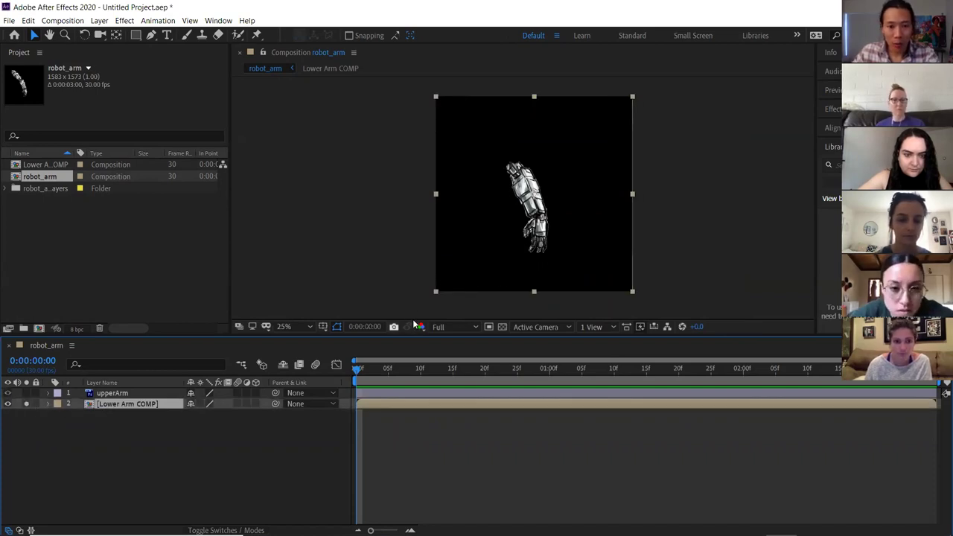
key("y")
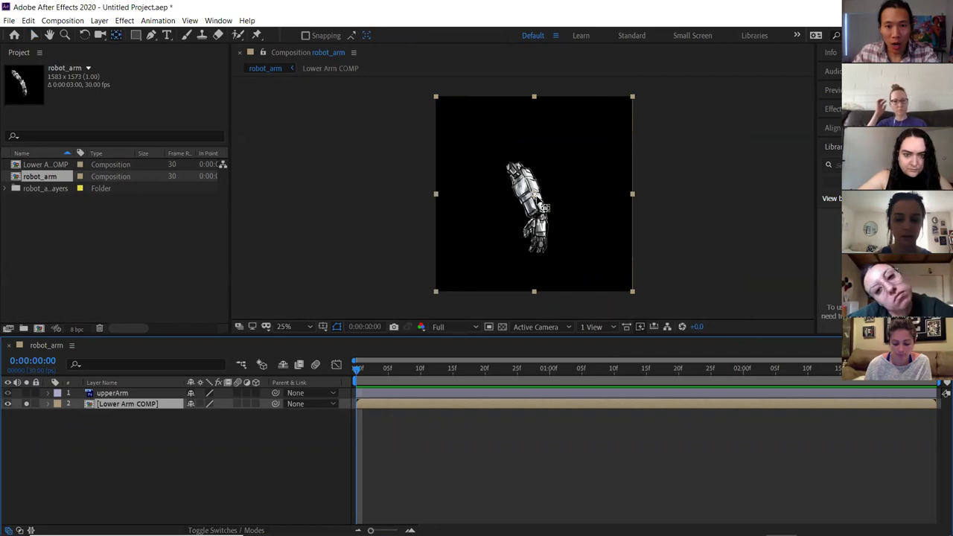
scroll(549, 197, "up", 2)
left_click_drag(549, 198, 500, 145)
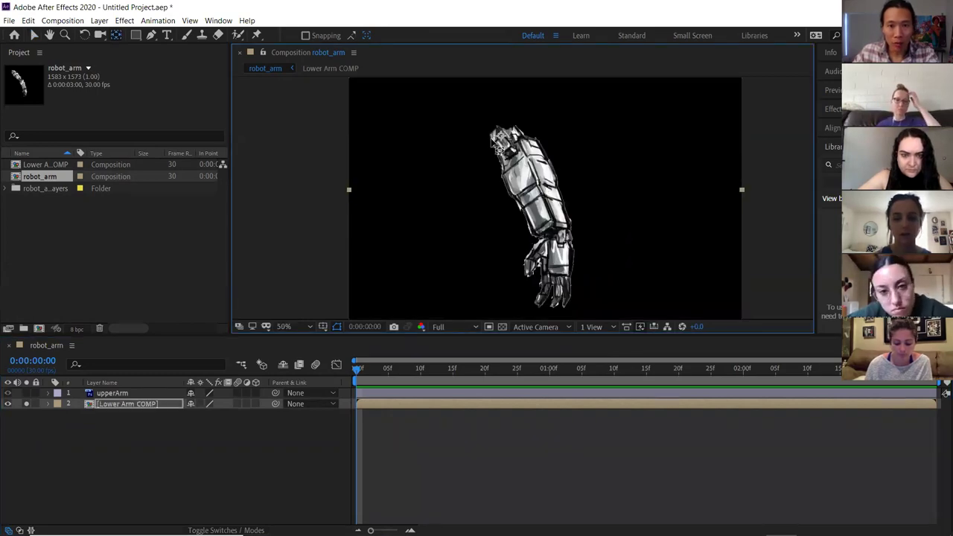
left_click(26, 404)
scroll(566, 205, "down", 2)
left_click(27, 393)
- Rotate the Lower Arm COMP layer about the elbow to 2°
left_click(112, 403)
key("r")
mouse_move(200, 415)
left_mouse_down()
mouse_move(182, 415)
mouse_move(207, 415)
mouse_move(190, 415)
mouse_move(198, 416)
left_mouse_up()
- Try rotating the upperArm layer on its own to 32°, and undo the rotation
left_click(119, 393)
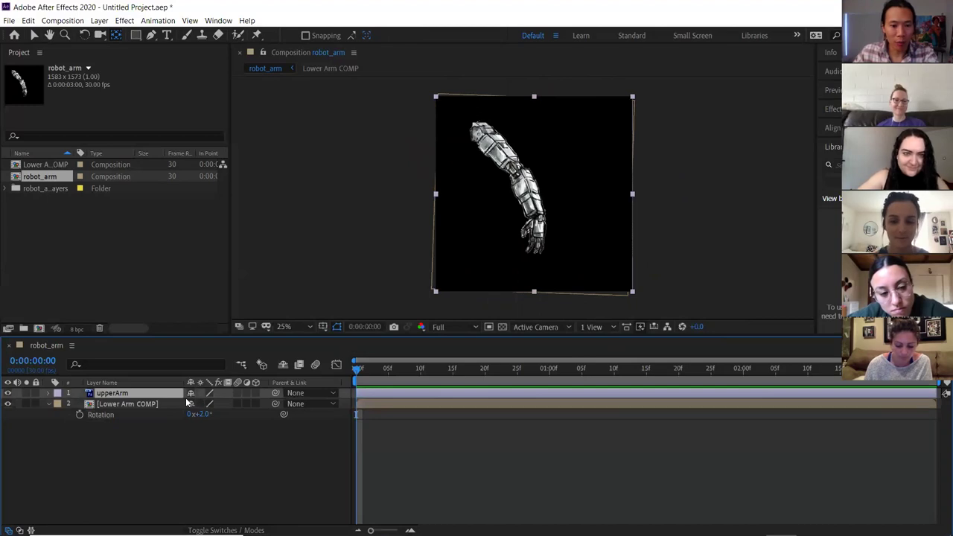
key("r")
mouse_move(202, 404)
left_mouse_down()
mouse_move(192, 403)
mouse_move(220, 402)
left_mouse_up()
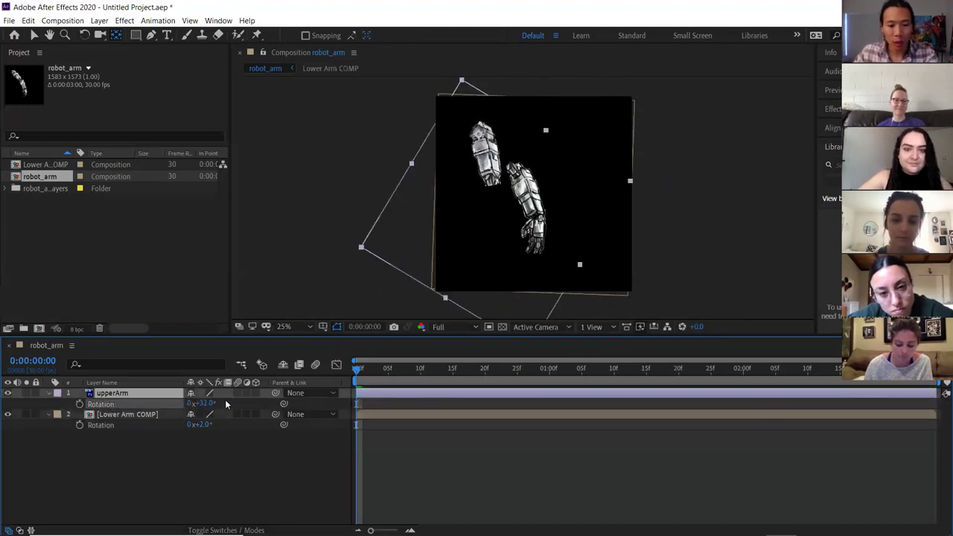
key("ctrl+z")
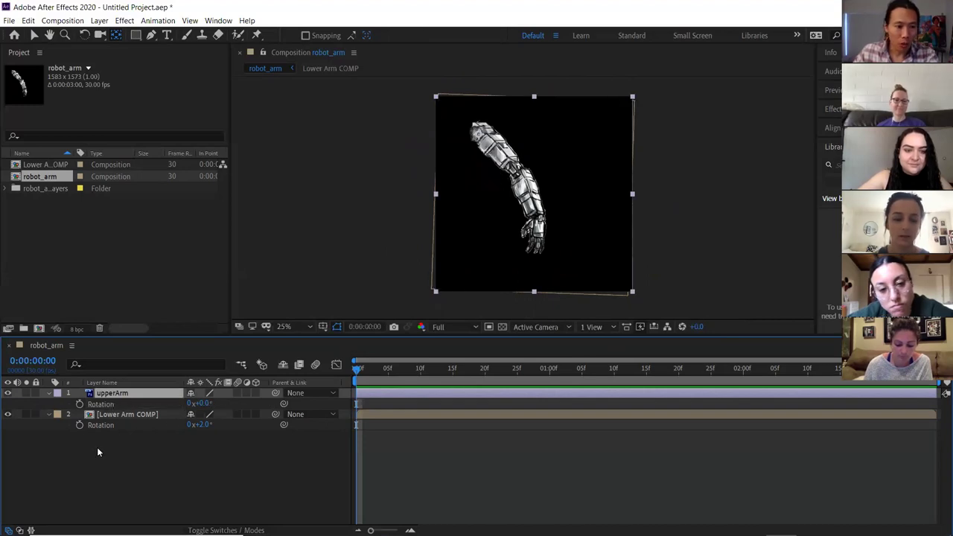
- Collapse both layers' Rotation properties and pre-compose upperArm and Lower Arm COMP into a new composition named Arm COMP
left_click(49, 414)
left_click(49, 392)
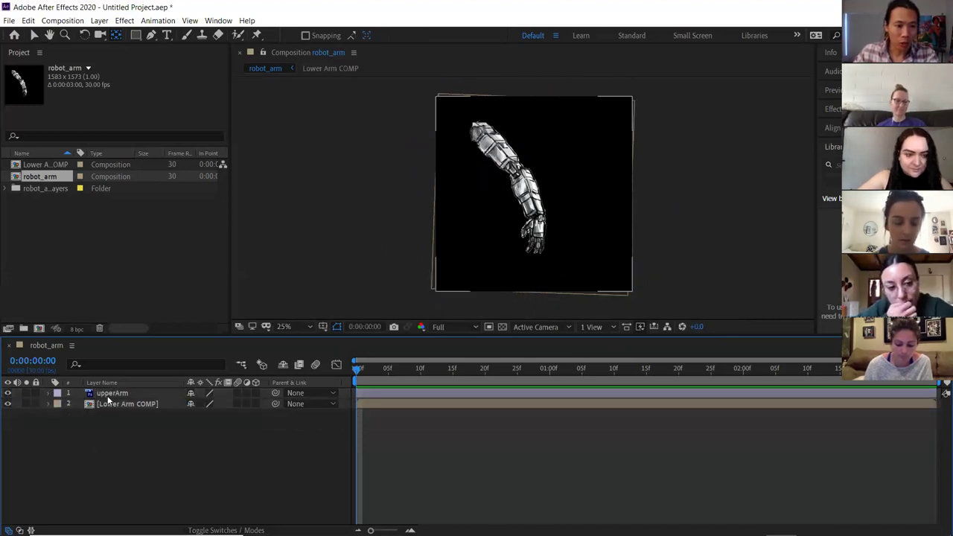
left_click(107, 394)
left_click(119, 404, "shift")
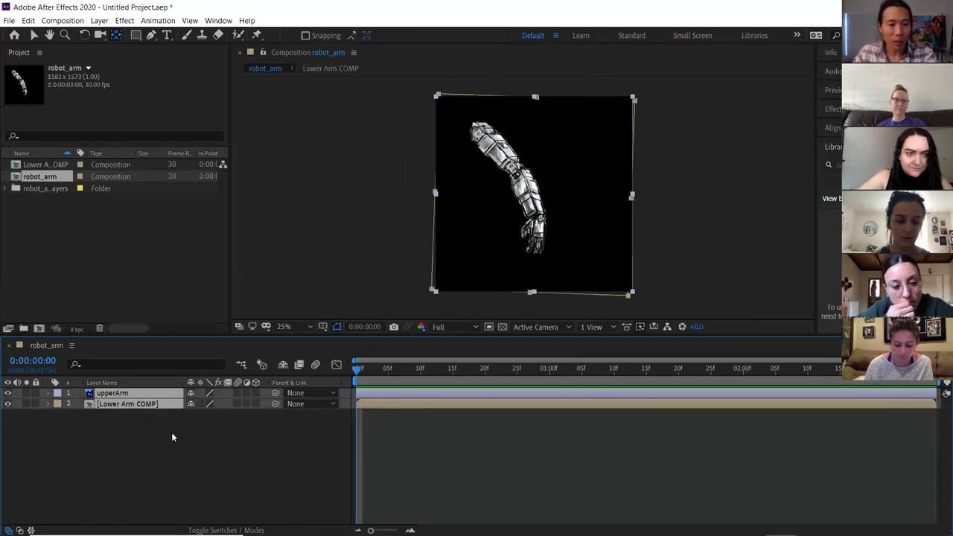
key("ctrl+shift+c")
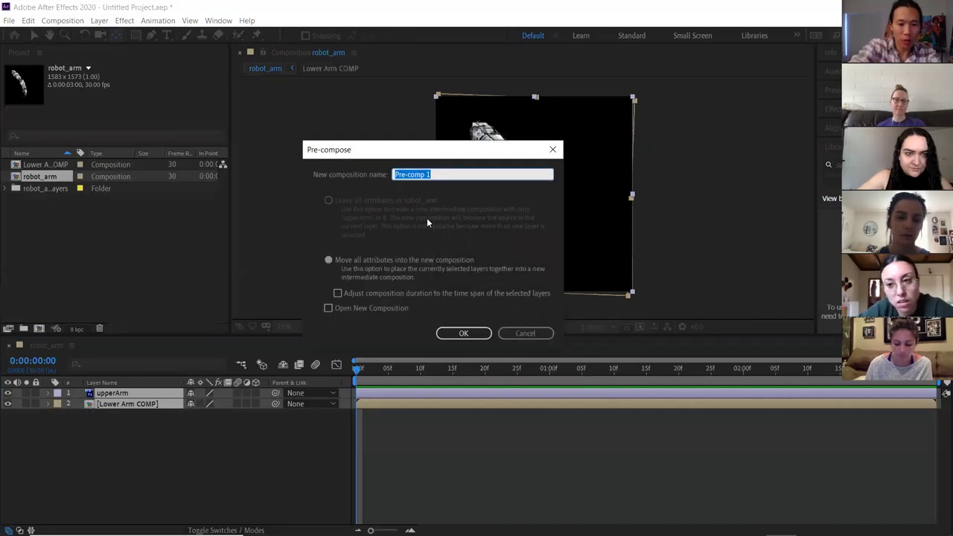
type("Up")
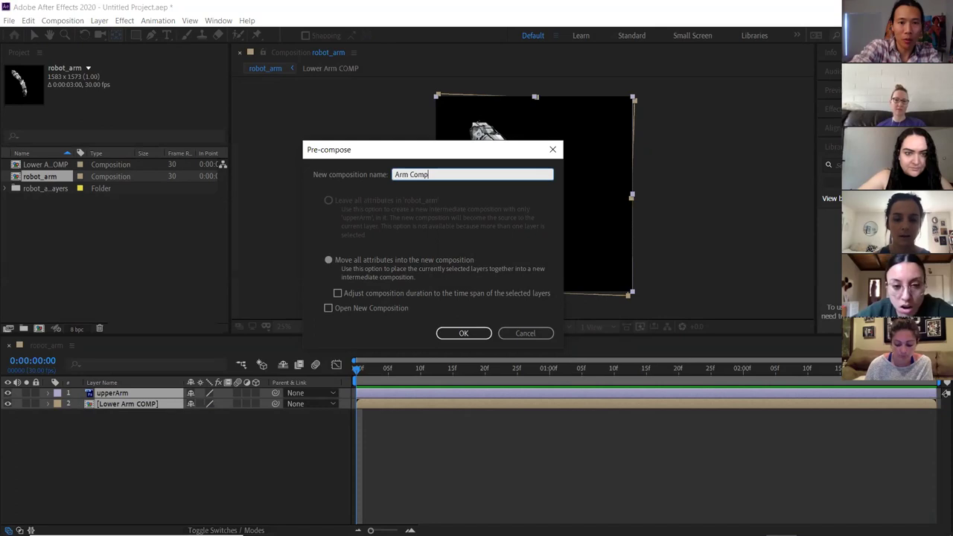
key("BackSpace")
key("BackSpace")
key("BackSpace")
key("BackSpace")
type("COMP")
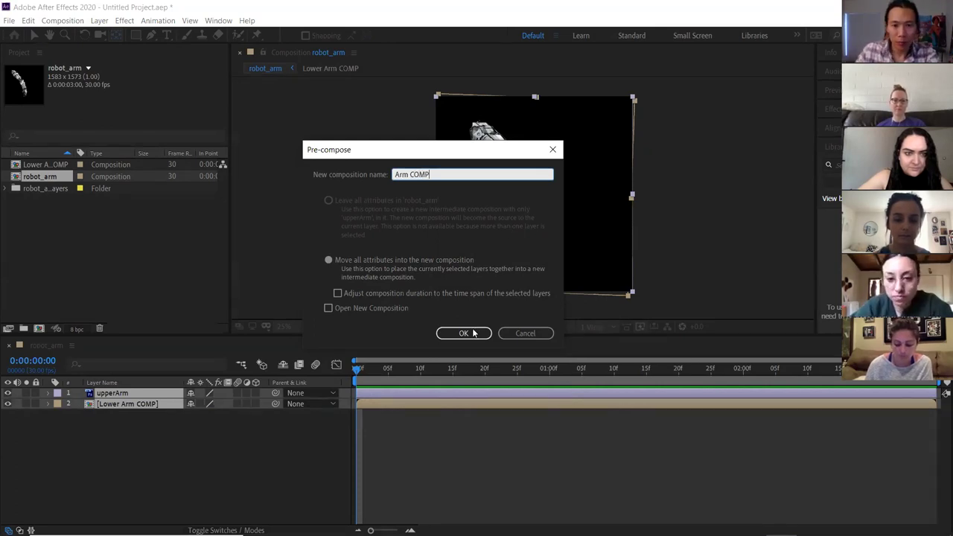
left_click(475, 331)
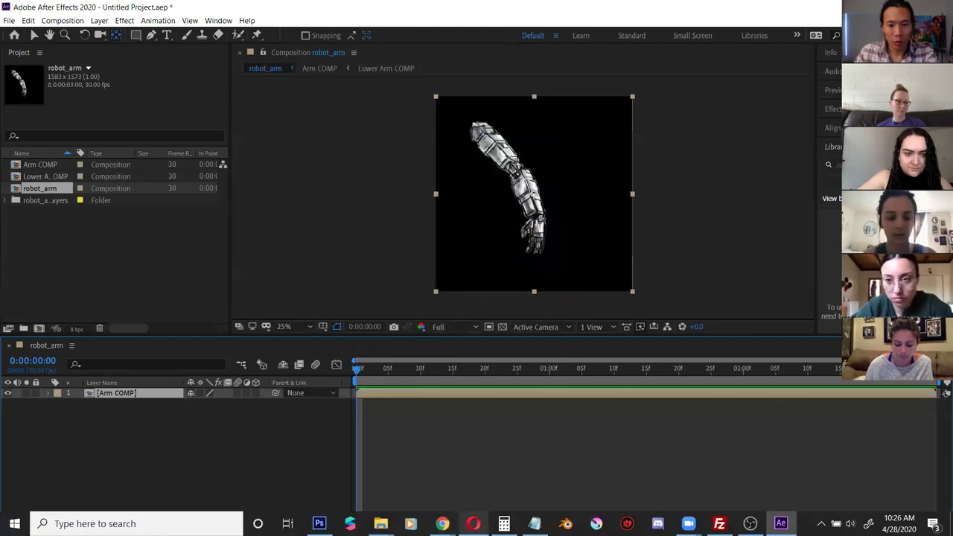
- Switch to Notepad, change "Anchor Point?" to "Anchor Point", and add the lines "Pre-Compose Layers", "Pre-Comp" and "Comping layers" below it
left_click(534, 524)
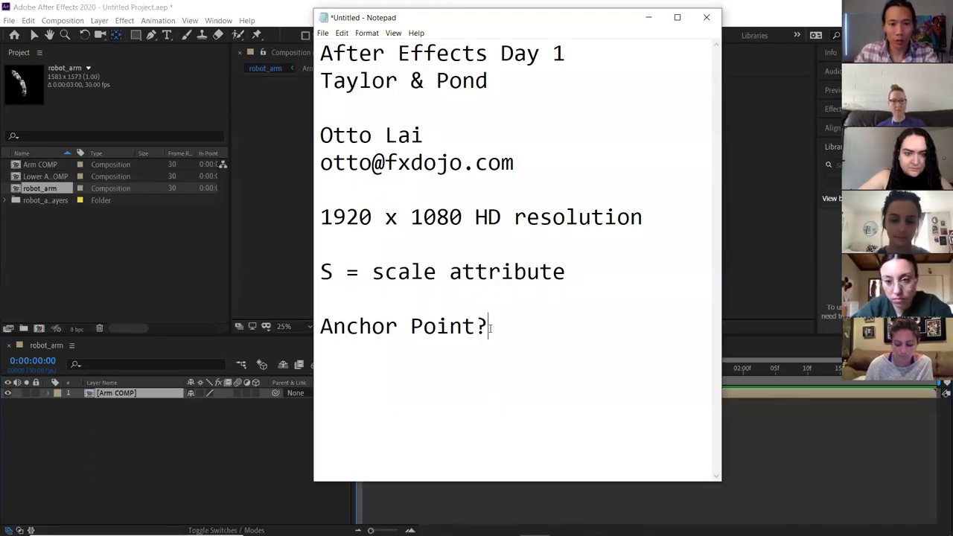
key("Return")
key("Return")
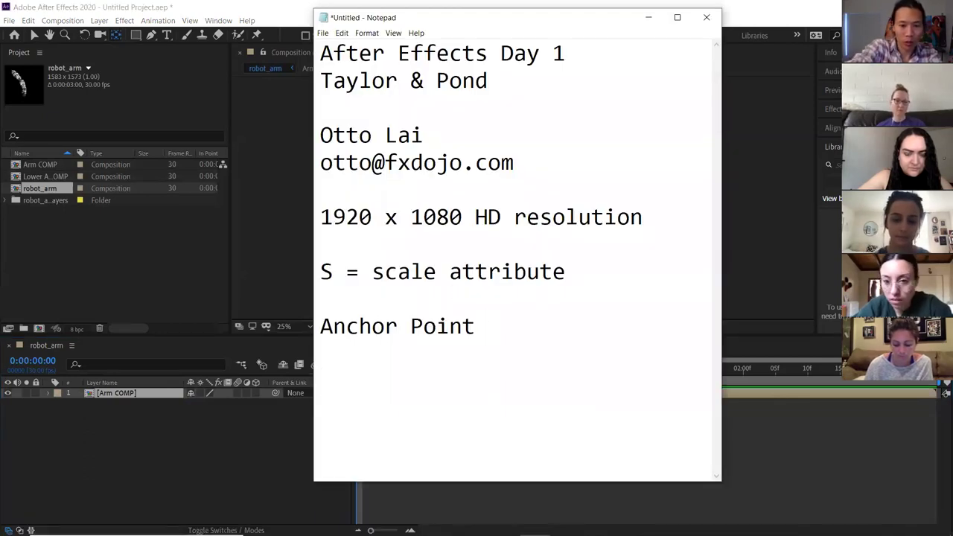
type("Pre-Com")
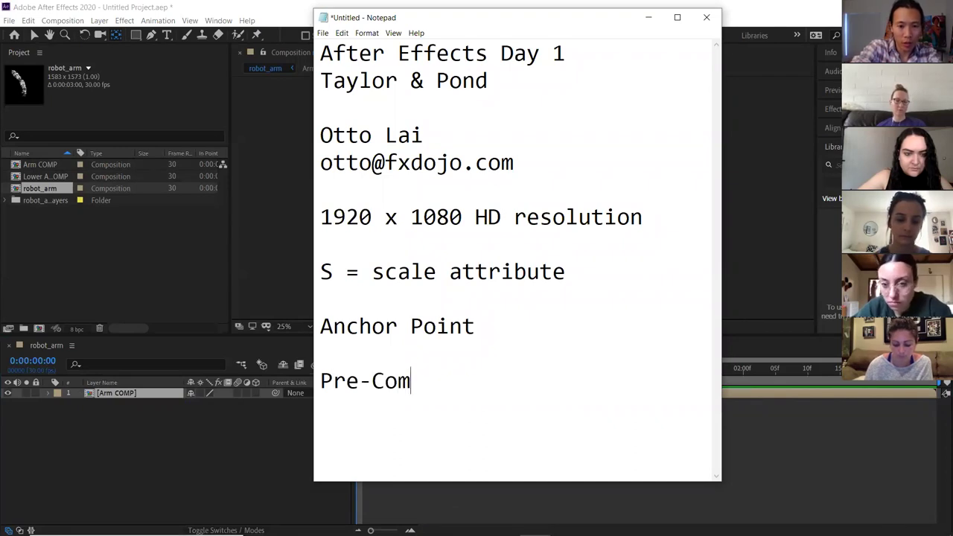
type("pose Layers")
key("Return")
type("Pre-Comp ")
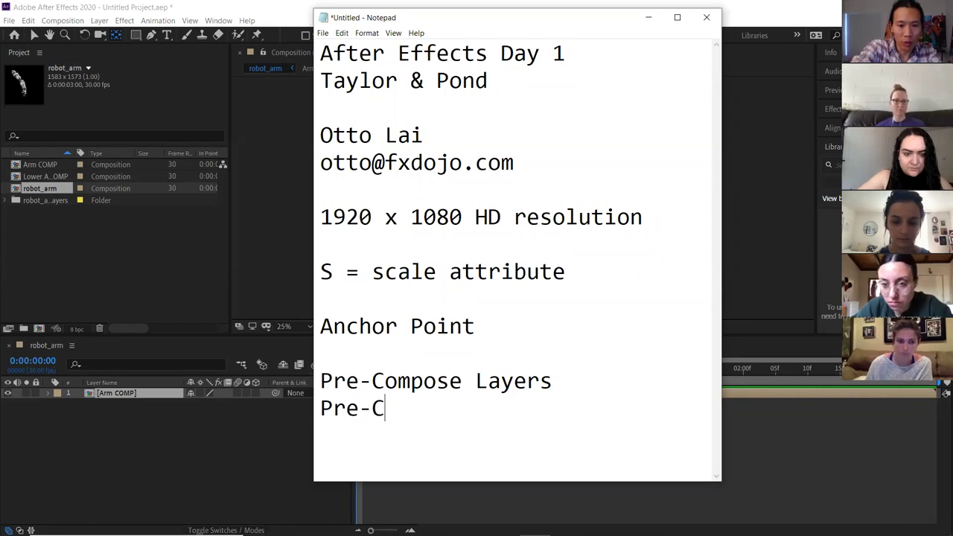
type("Comp")
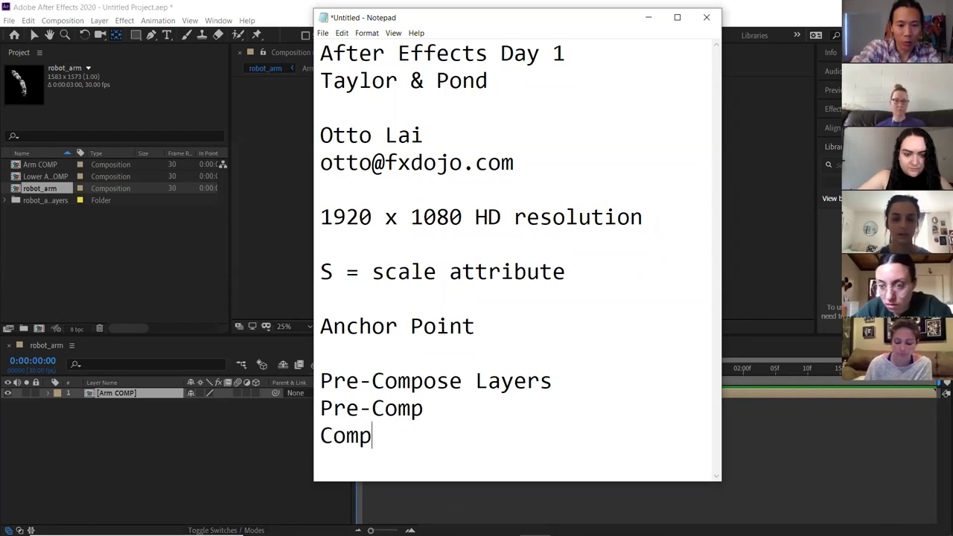
type("ing layers")
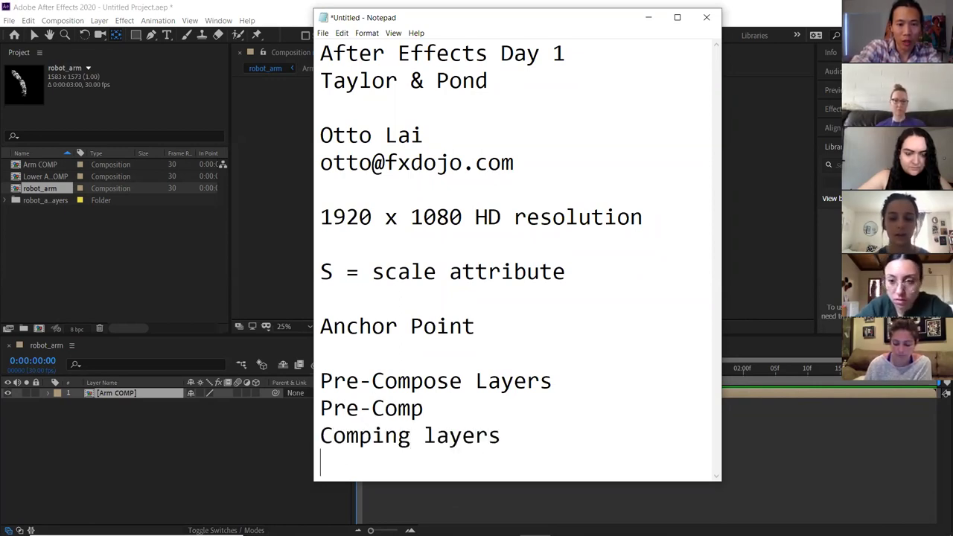
- Add the note "aka Nesting" below the "Comping layers" line, separated by a blank line
key("Return")
key("Return")
key("Return")
key("Return")
key("Return")
key("Return")
key("Return")
key("BackSpace")
key("BackSpace")
key("BackSpace")
key("BackSpace")
key("BackSpace")
key("BackSpace")
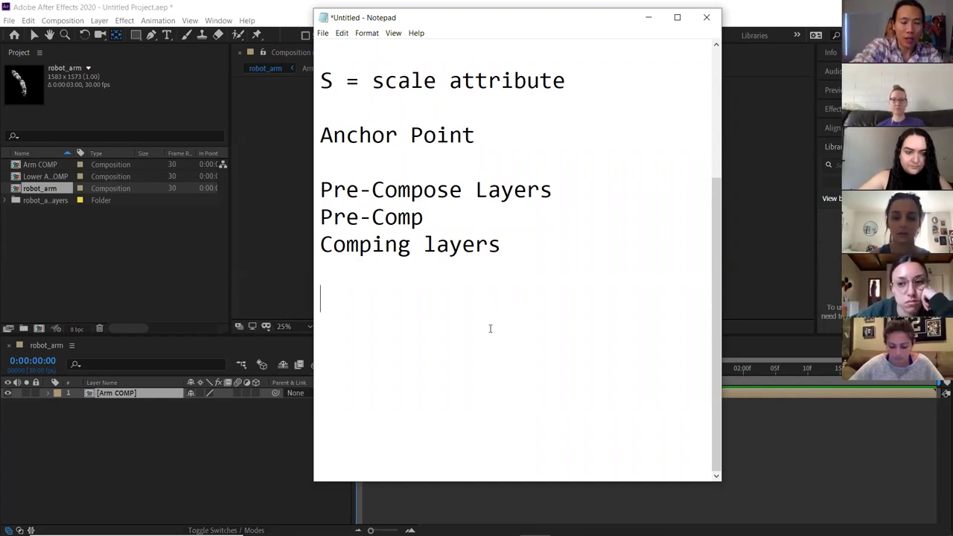
type("aka Nesting")
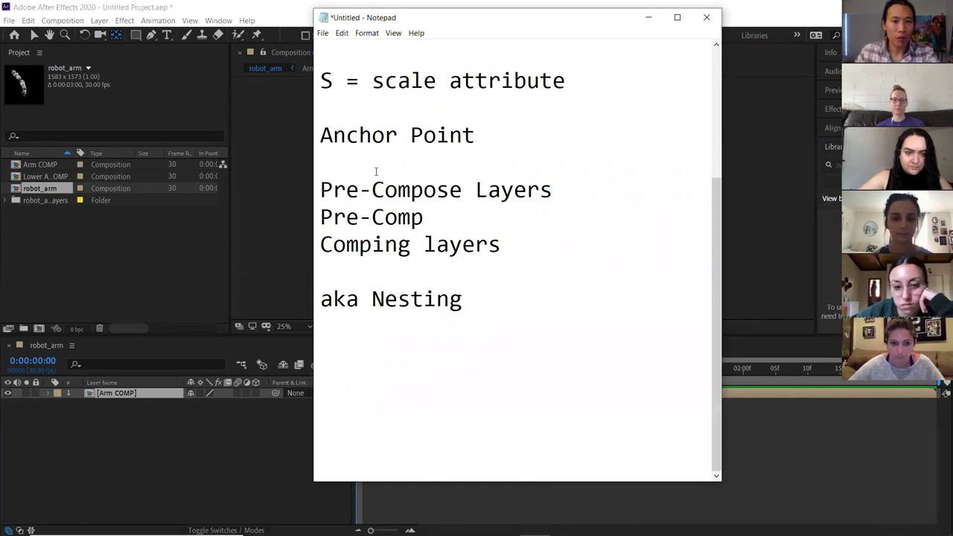
- Switch back to After Effects and move the Arm COMP layer's anchor point to the shoulder joint
left_click(304, 22)
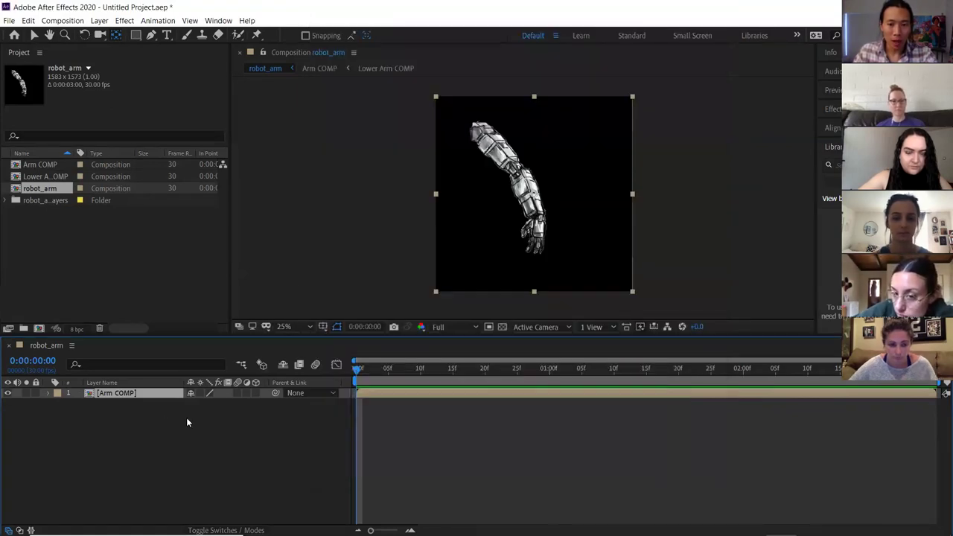
key("v")
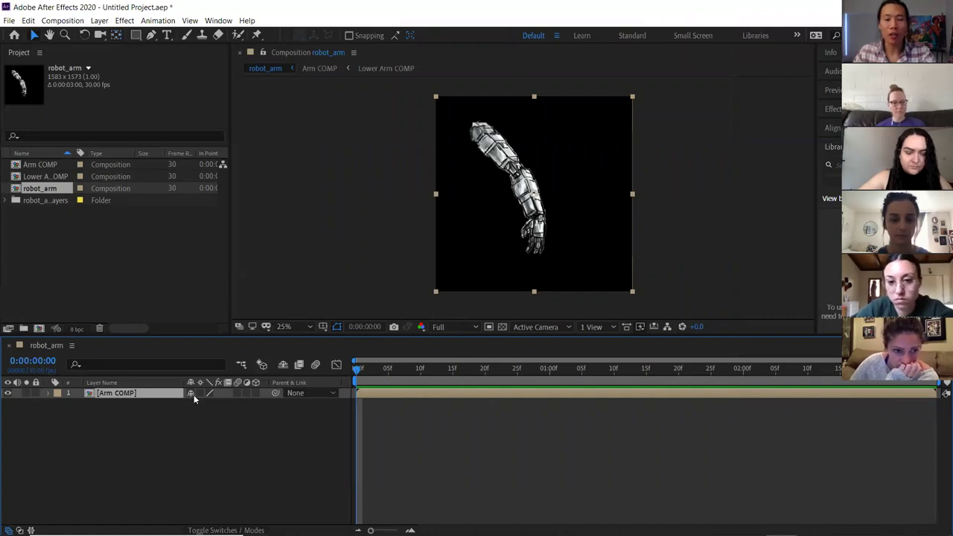
key("r")
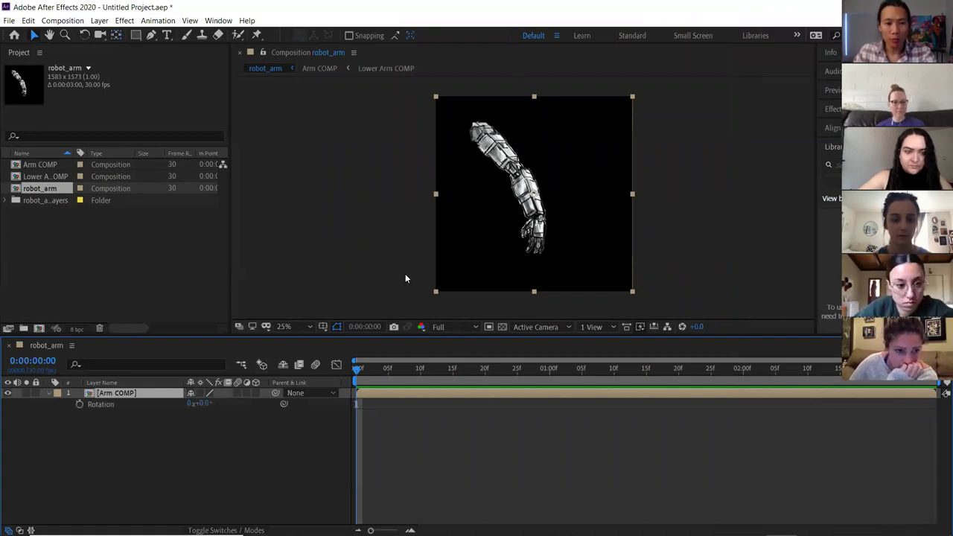
key("y")
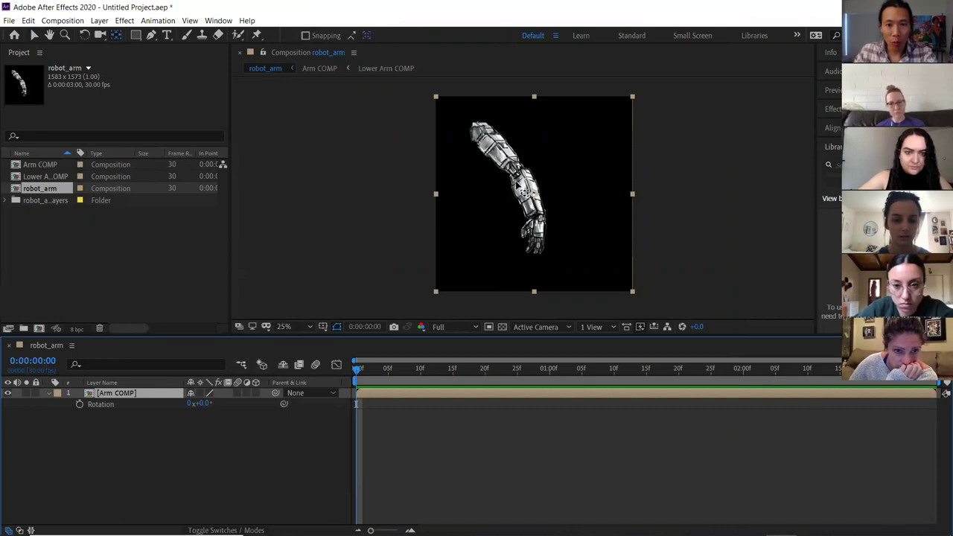
scroll(533, 201, "up", 4)
scroll(536, 199, "down", 2)
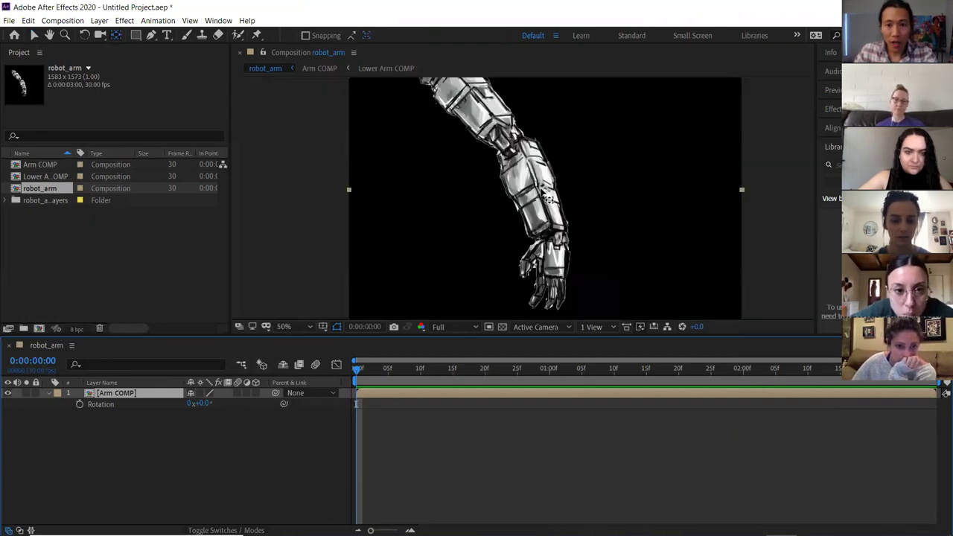
left_click_drag(542, 195, 459, 194)
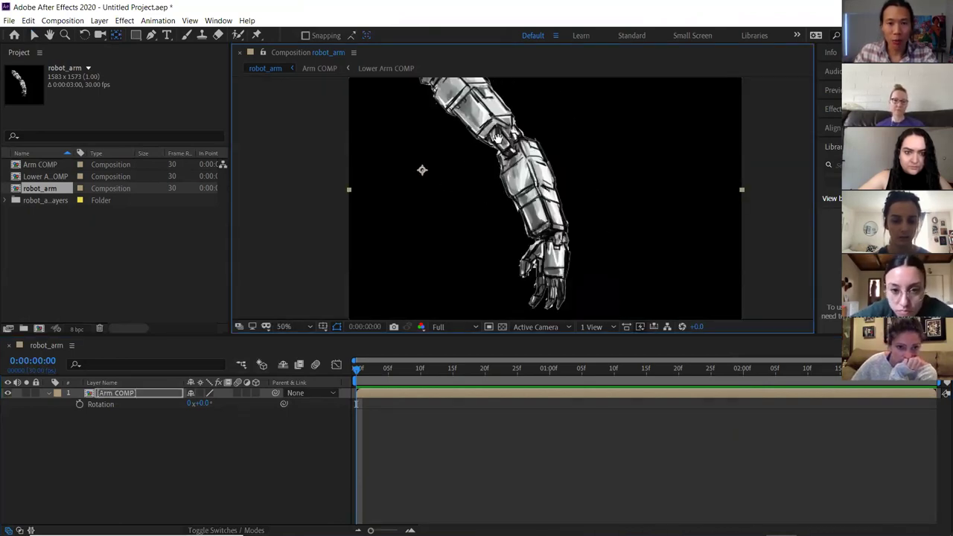
scroll(516, 208, "up", 3)
left_click_drag(513, 244, 466, 212)
left_click_drag(461, 170, 452, 147)
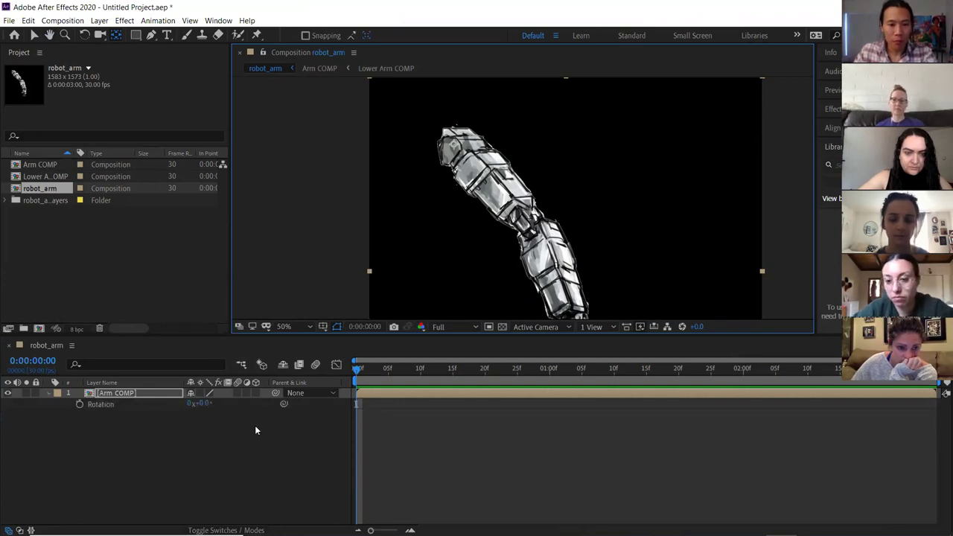
- Rotate the Arm COMP layer about the shoulder to -24°
key("v")
key("comma")
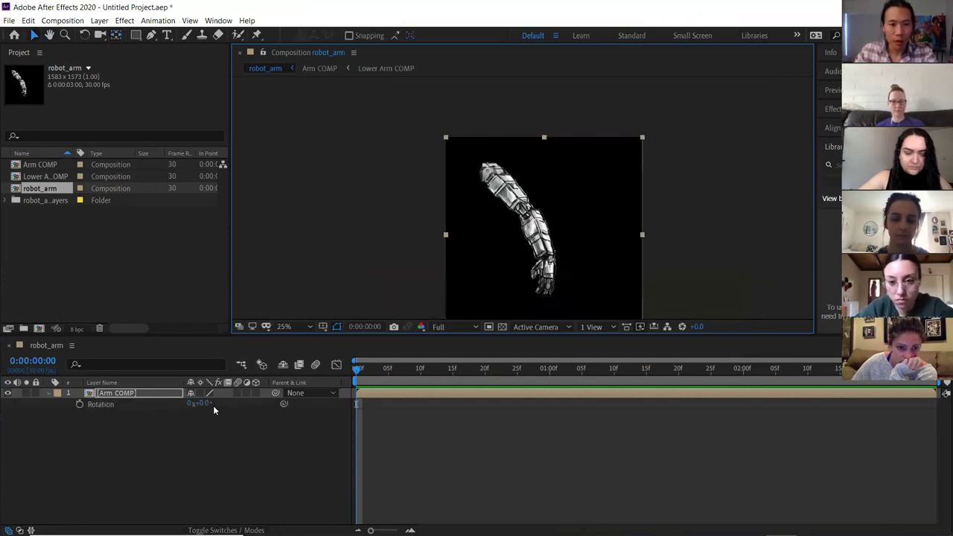
left_click_drag(203, 403, 187, 404)
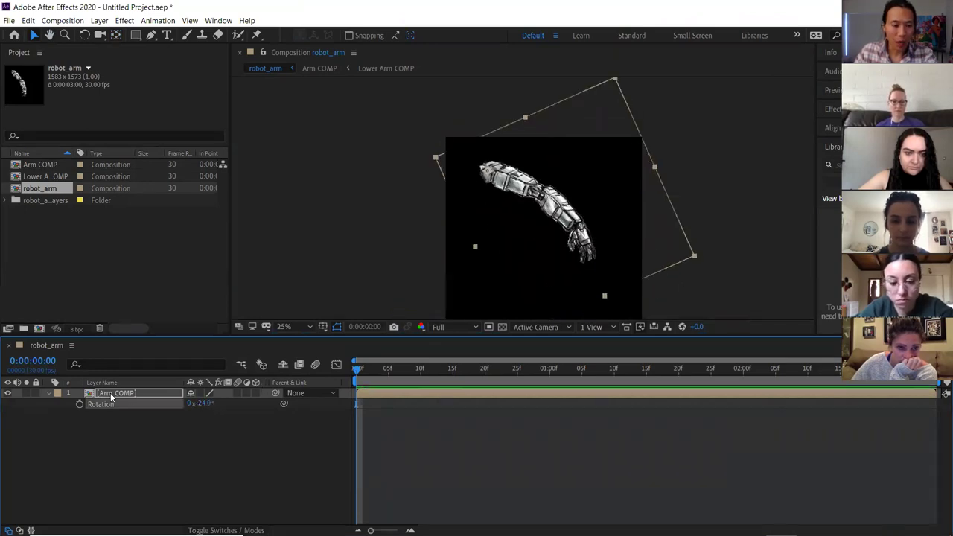
- Open the Arm COMP composition and compare its layers and view with those of the robot_arm composition
double_click(117, 394)
left_click(41, 346)
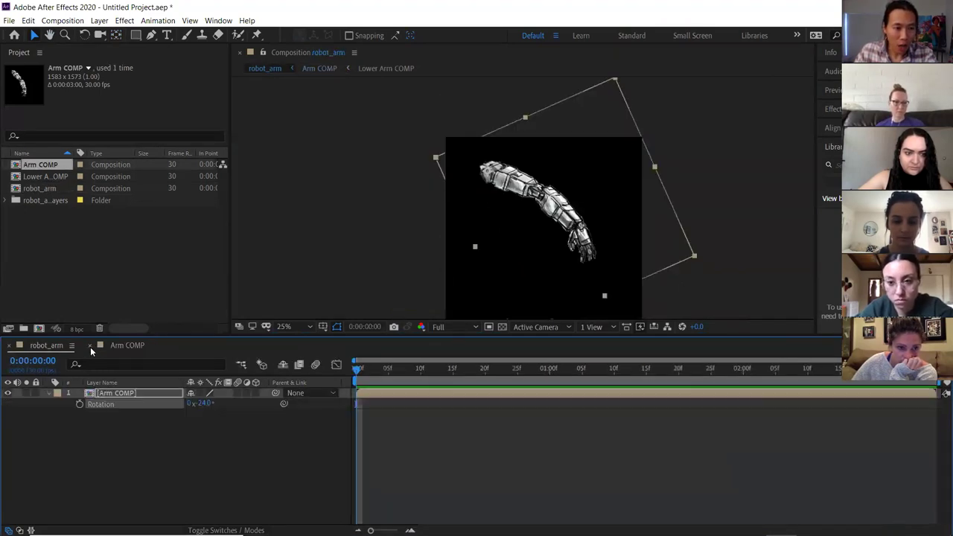
left_click(114, 343)
left_click(51, 345)
left_click(118, 343)
left_click(43, 344)
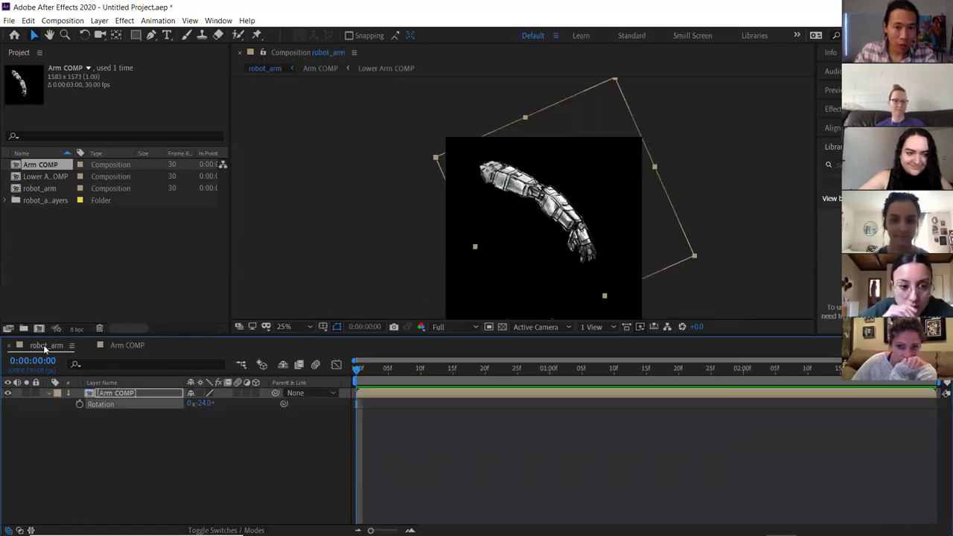
left_click(123, 344)
left_click(58, 347)
- Open the Arm COMP composition and rotate the Lower Arm COMP layer about the elbow to 36°
left_click(123, 345)
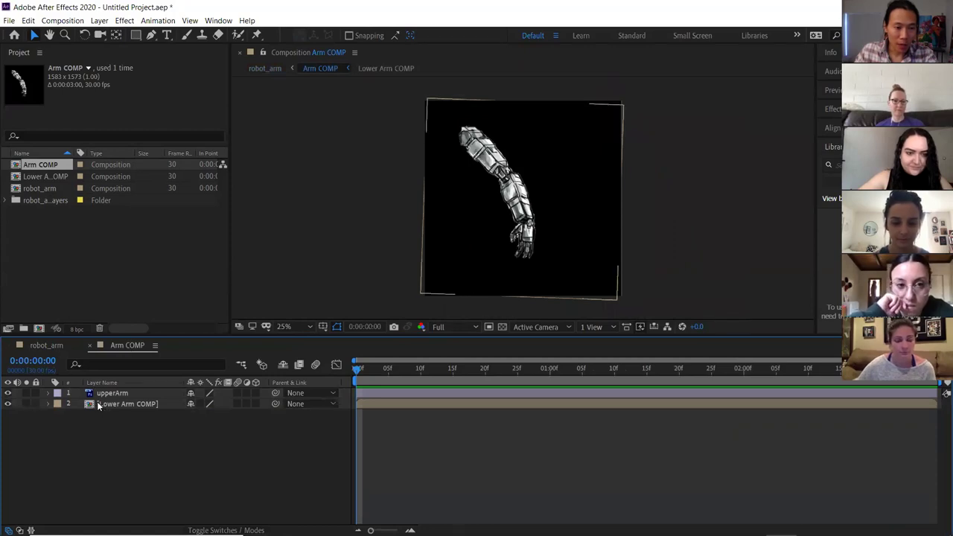
left_click(104, 405)
key("r")
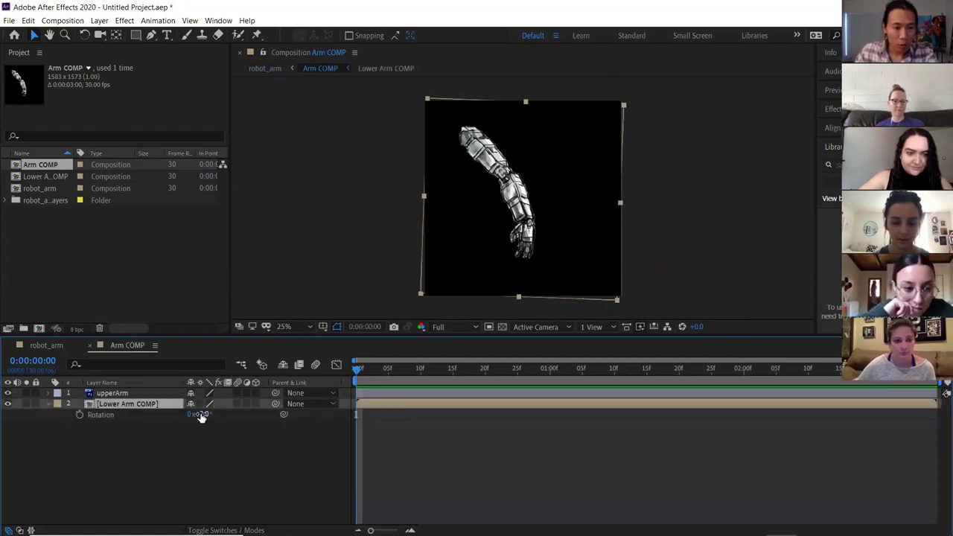
left_click_drag(201, 414, 235, 414)
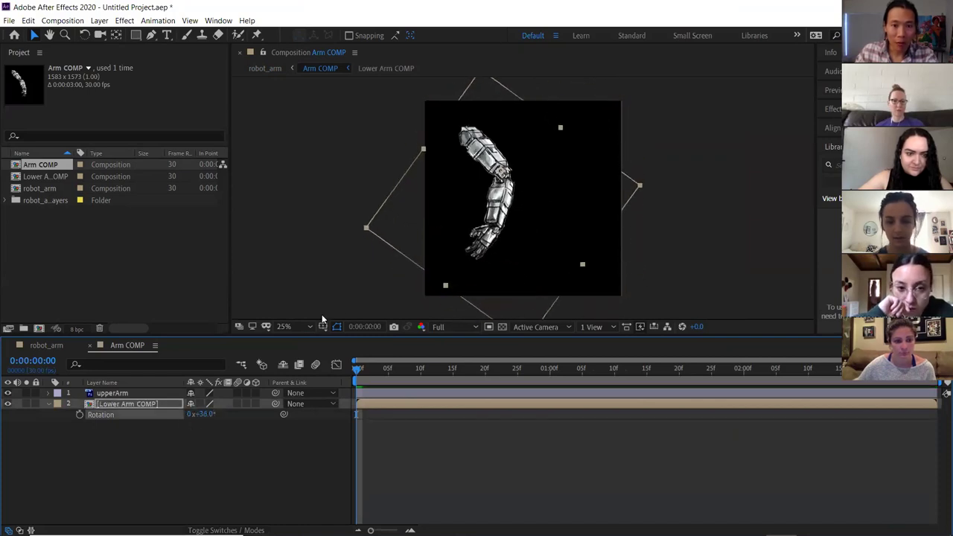
- Open the Lower Arm COMP composition and rotate the hand layer about the wrist to 27°
double_click(128, 404)
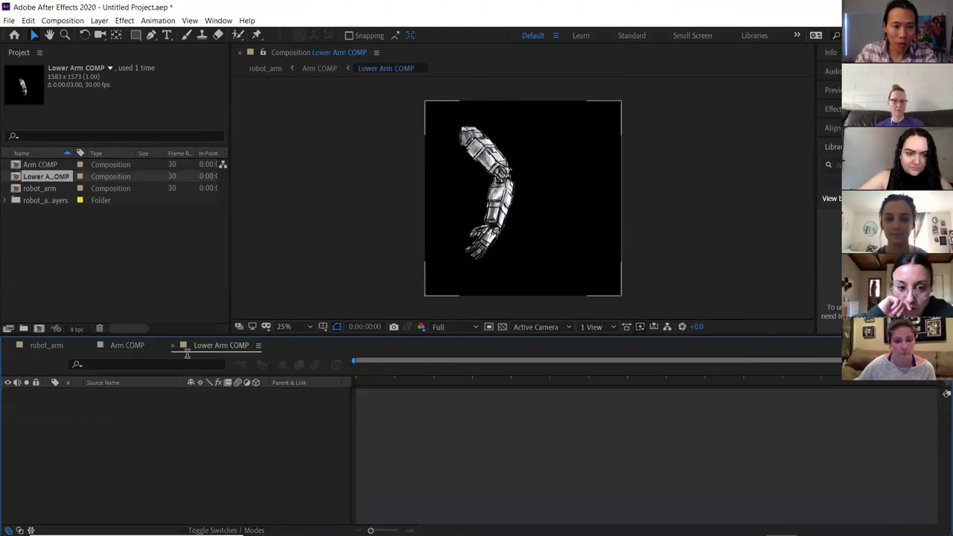
left_click(104, 404)
key("r")
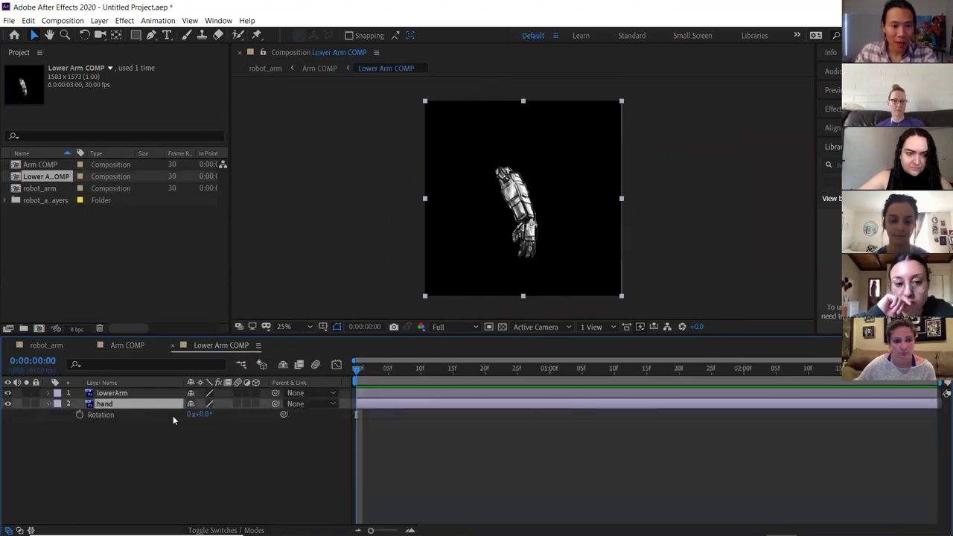
left_click_drag(202, 413, 232, 414)
scroll(554, 198, "up", 2)
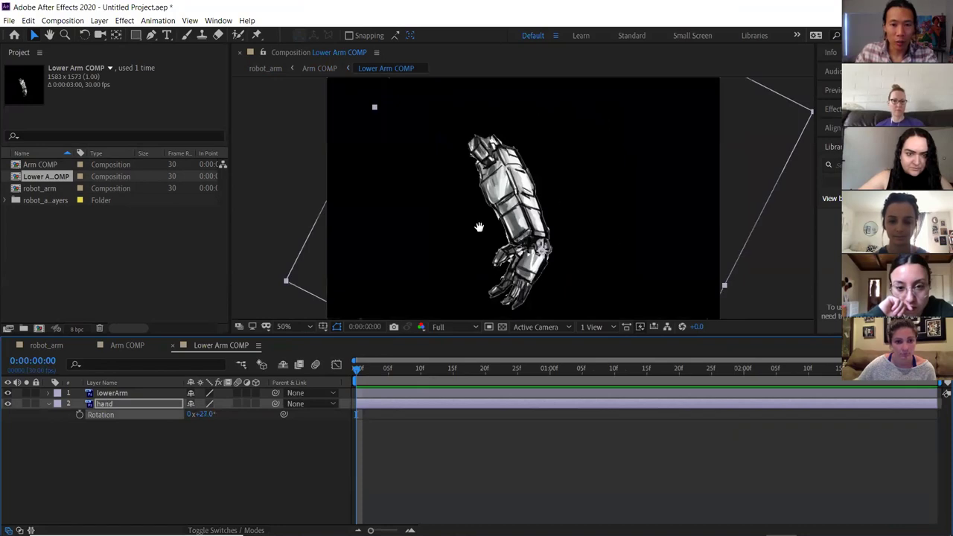
scroll(476, 236, "down", 1)
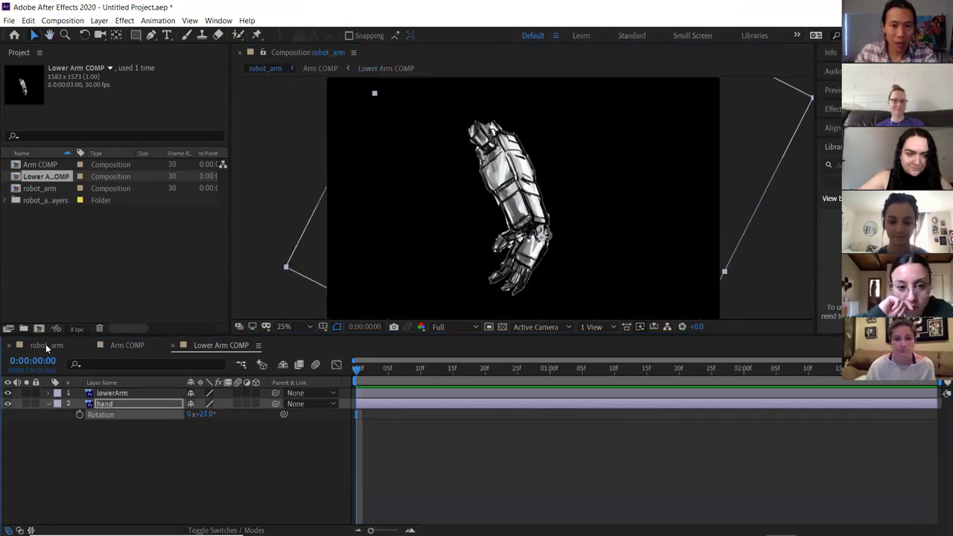
- Compare how the new rotations appear in the robot_arm, Arm COMP and Lower Arm COMP compositions
left_click(128, 345)
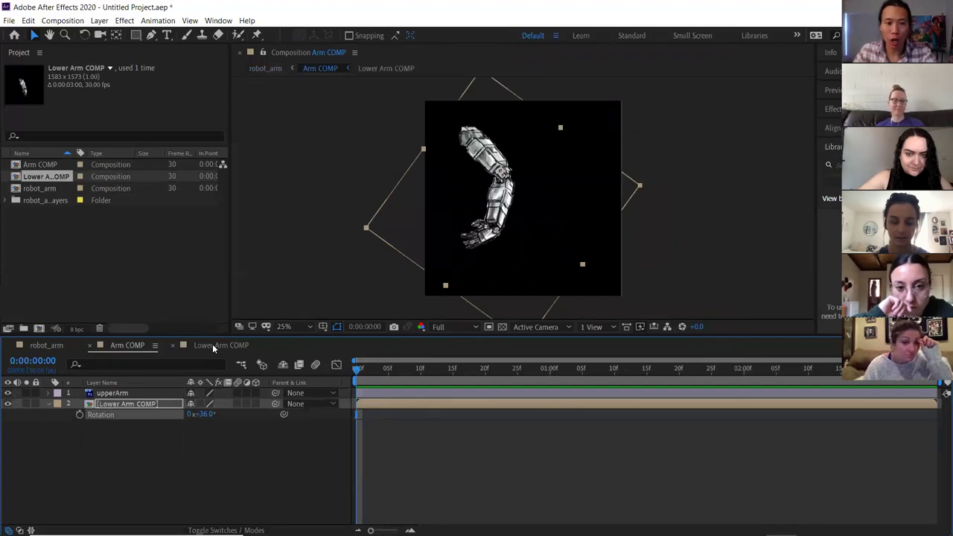
left_click(34, 344)
left_click(126, 347)
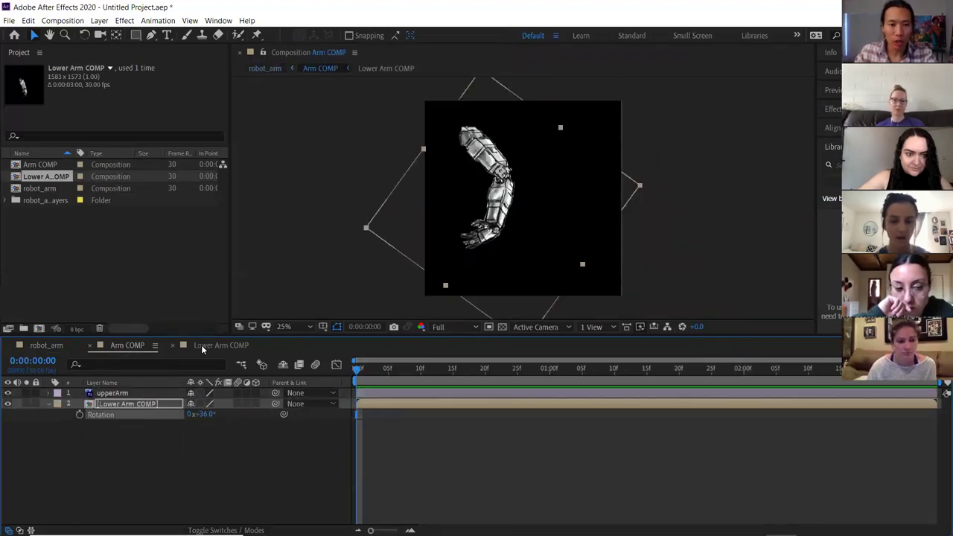
left_click(212, 345)
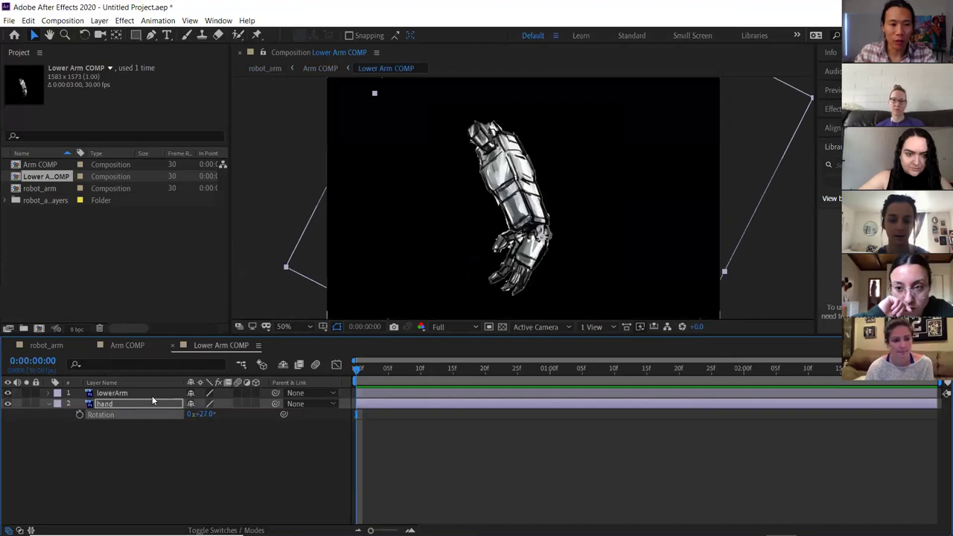
left_click(135, 344)
left_click(50, 347)
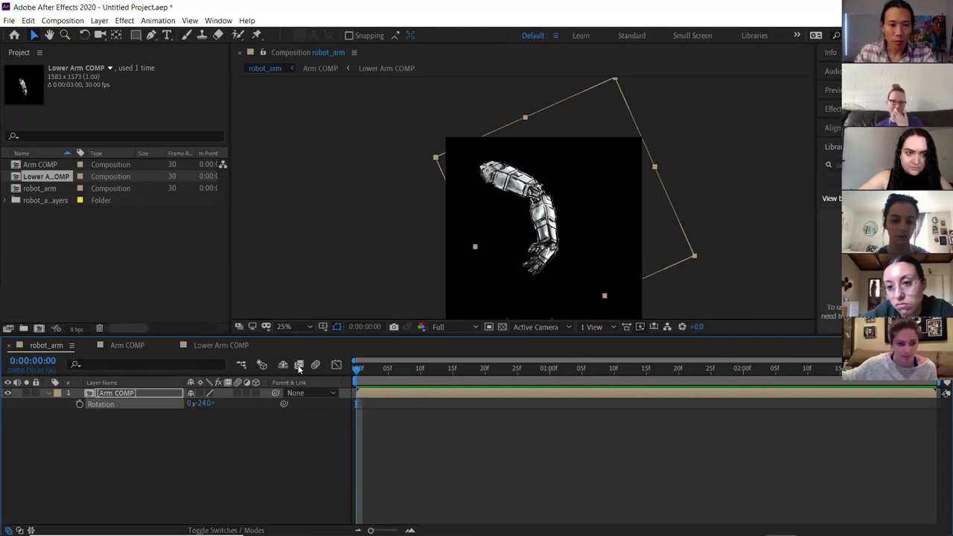
- Keyframe the hand layer's rotation in Lower Arm COMP from 27° at frame 0 to -16° at frame 12, and scrub through it
left_click_drag(356, 376, 331, 377)
left_click(212, 346)
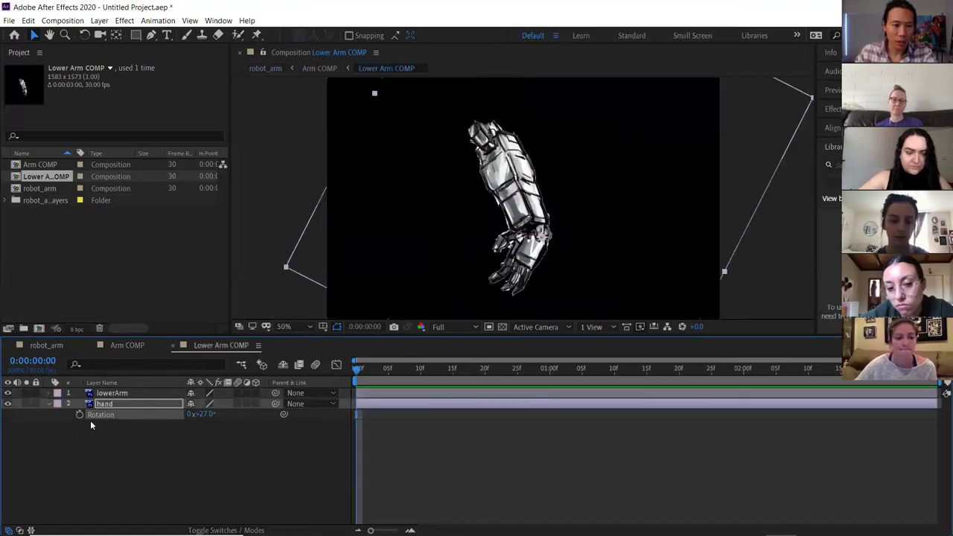
left_click(111, 414)
left_click_drag(355, 372, 434, 372)
left_click_drag(203, 413, 183, 415)
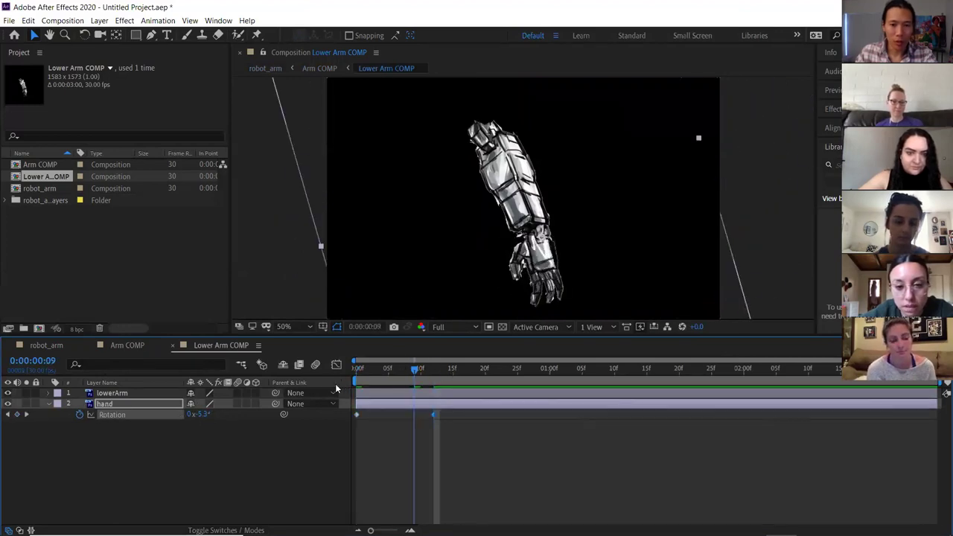
left_click_drag(437, 370, 402, 375)
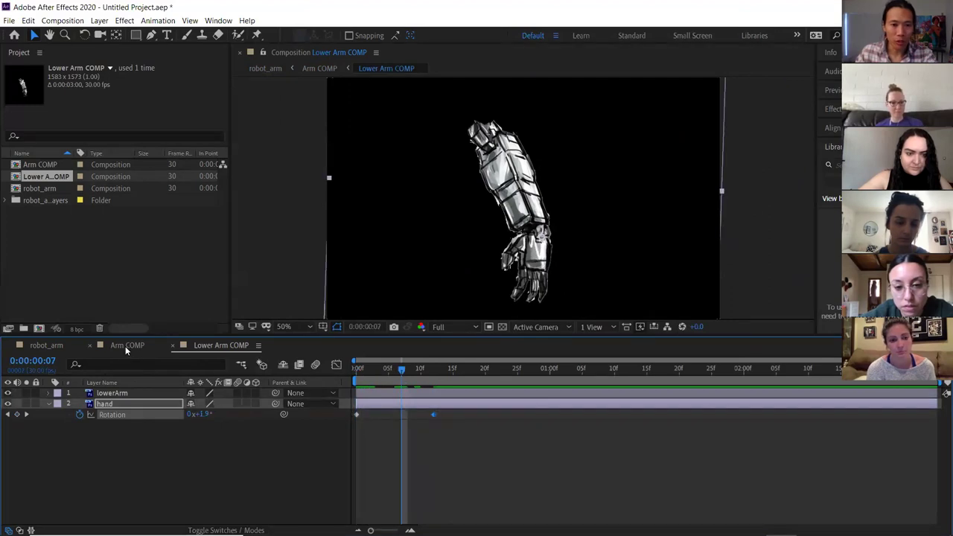
- Keyframe the Lower Arm COMP layer's rotation in Arm COMP from 36° at frame 0 to -7° at frame 9
left_click(125, 346)
left_click(79, 414)
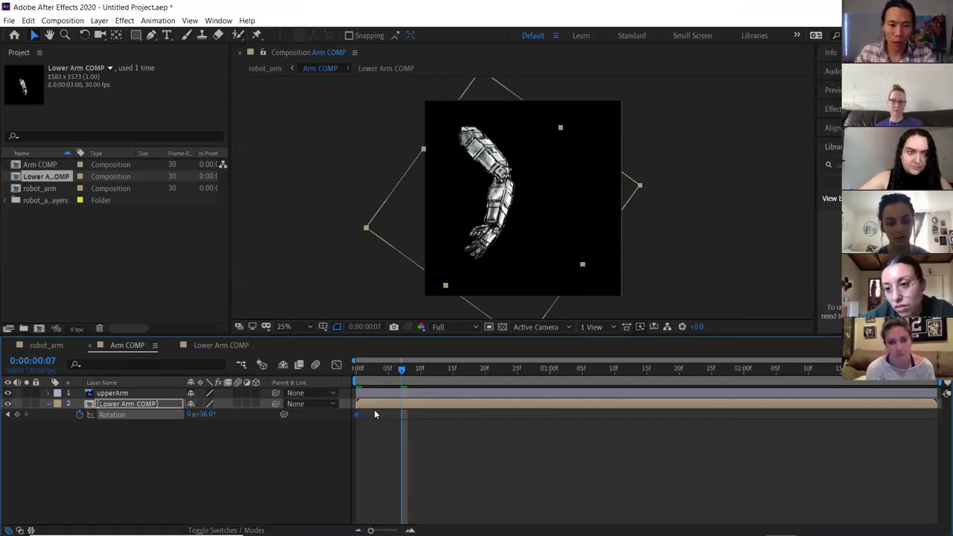
left_click_drag(404, 370, 415, 370)
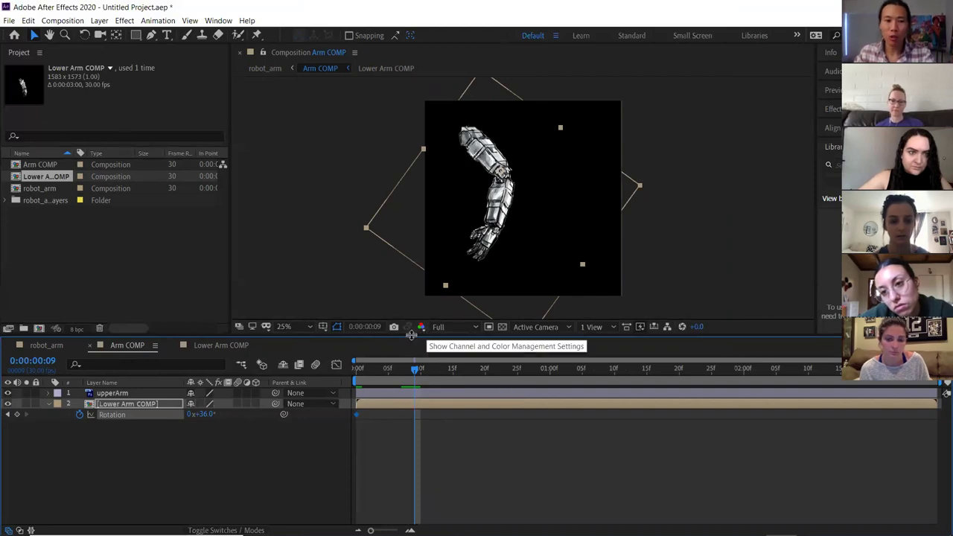
left_click_drag(211, 414, 184, 419)
mouse_move(402, 374)
left_mouse_down()
mouse_move(368, 376)
mouse_move(410, 377)
left_mouse_up()
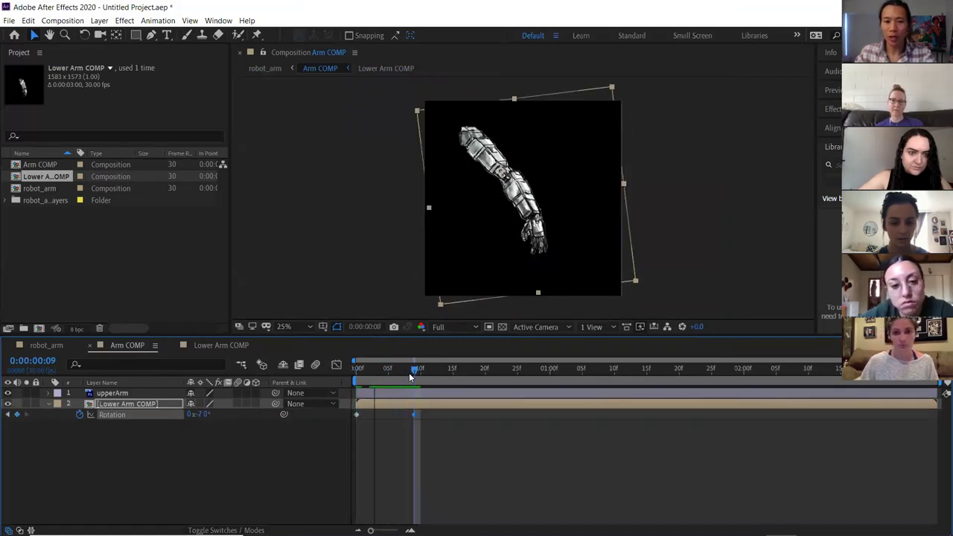
- Keyframe Arm COMP's rotation in robot_arm from -24° at frame 0 to 9° at frame 10, and preview it with a work area ending near frame 18
left_click(46, 346)
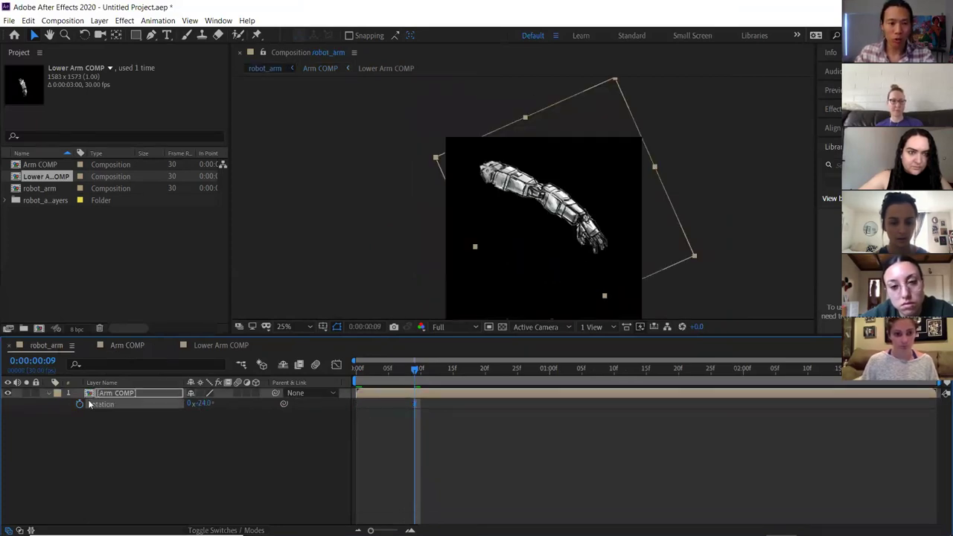
left_click_drag(415, 375, 341, 378)
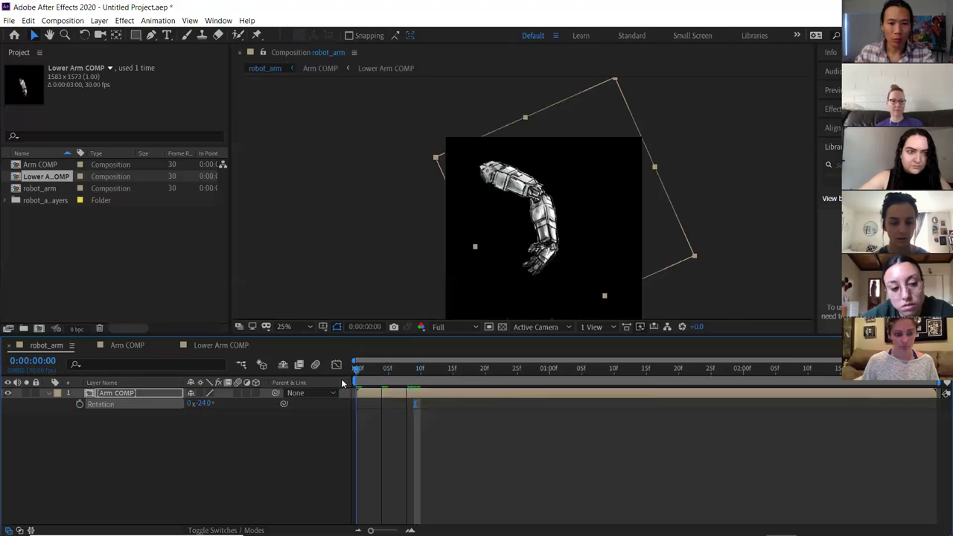
left_click(79, 404)
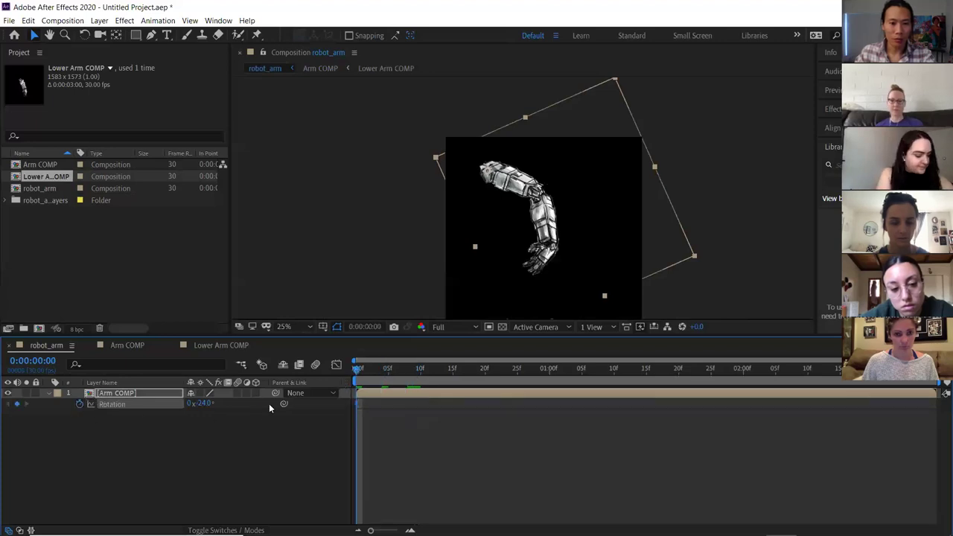
left_click_drag(357, 365, 421, 379)
left_click_drag(198, 406, 223, 403)
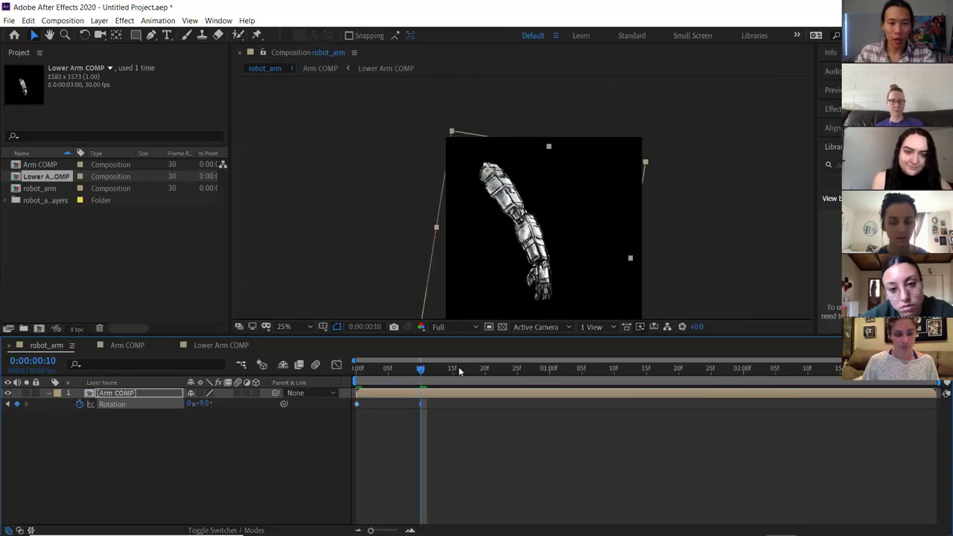
left_click_drag(421, 374, 472, 375)
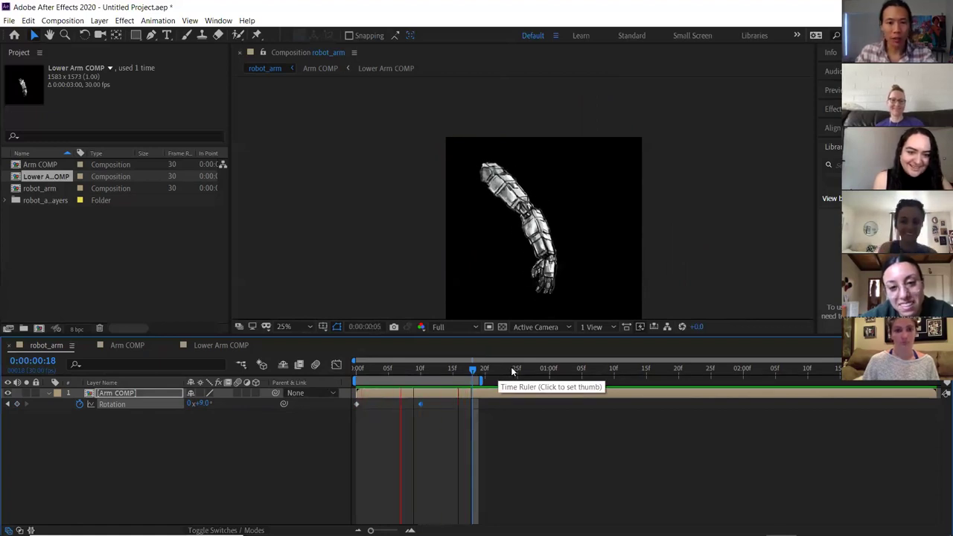
key("space")
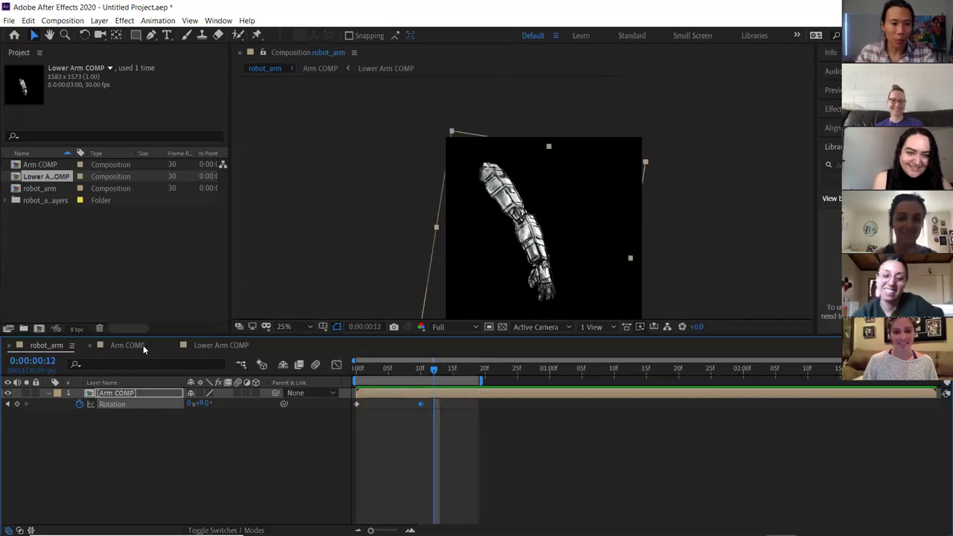
- Review the nested compositions and examine the arm's elbow and wrist joints up close in robot_arm
left_click(128, 347)
left_click(210, 344)
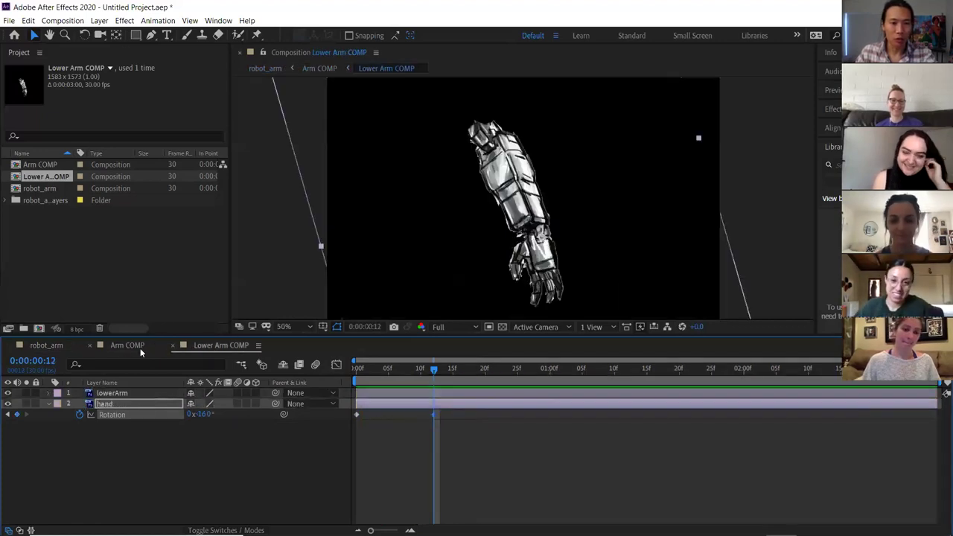
left_click(46, 345)
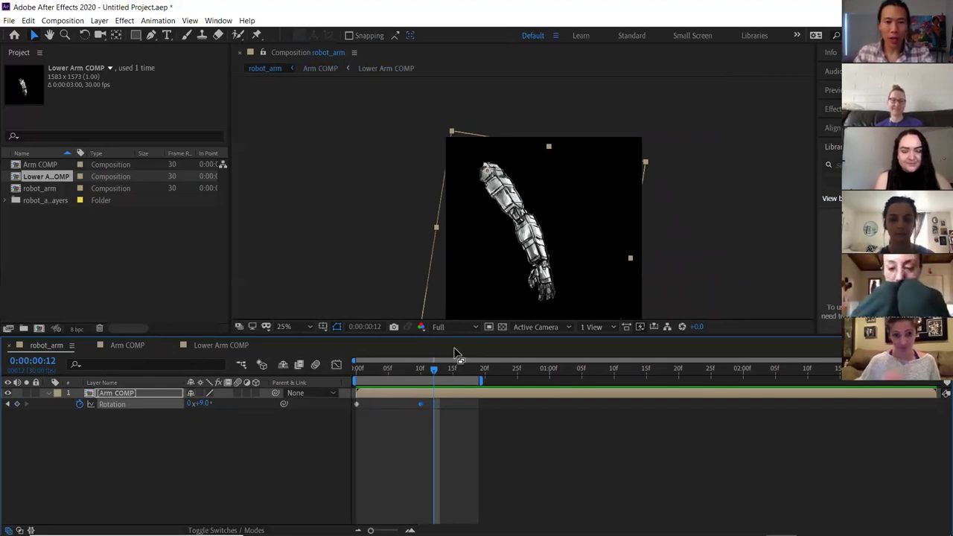
left_click(514, 226)
scroll(515, 227, "up", 2)
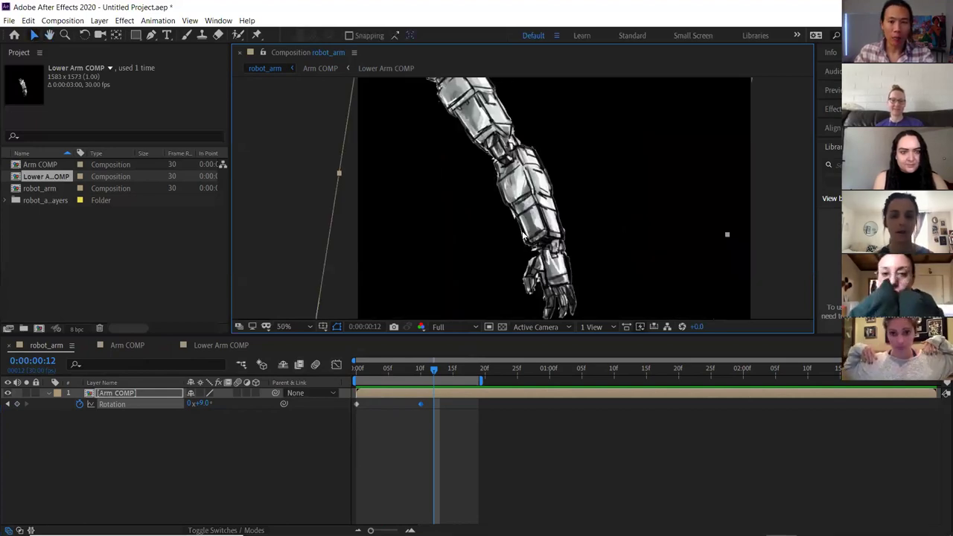
scroll(523, 235, "down", 2)
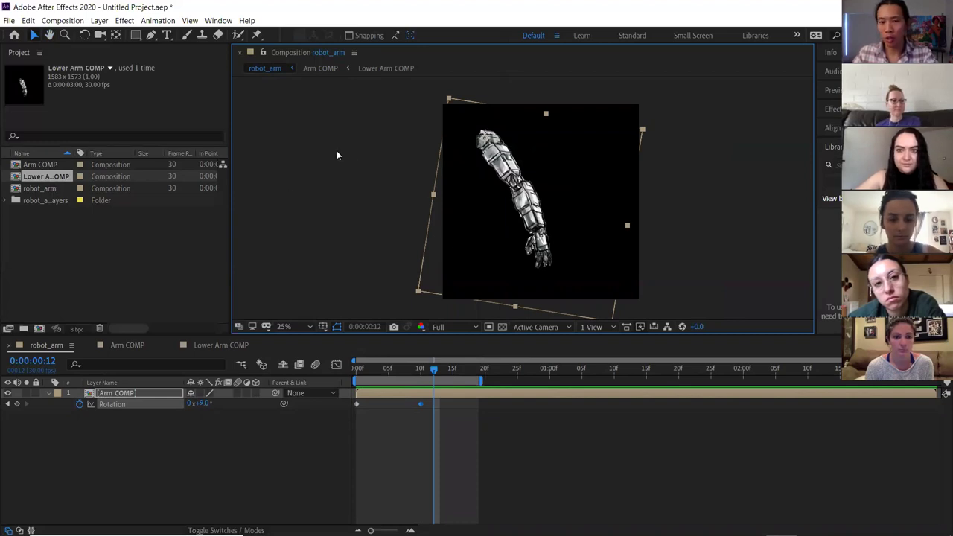
scroll(505, 182, "up", 2)
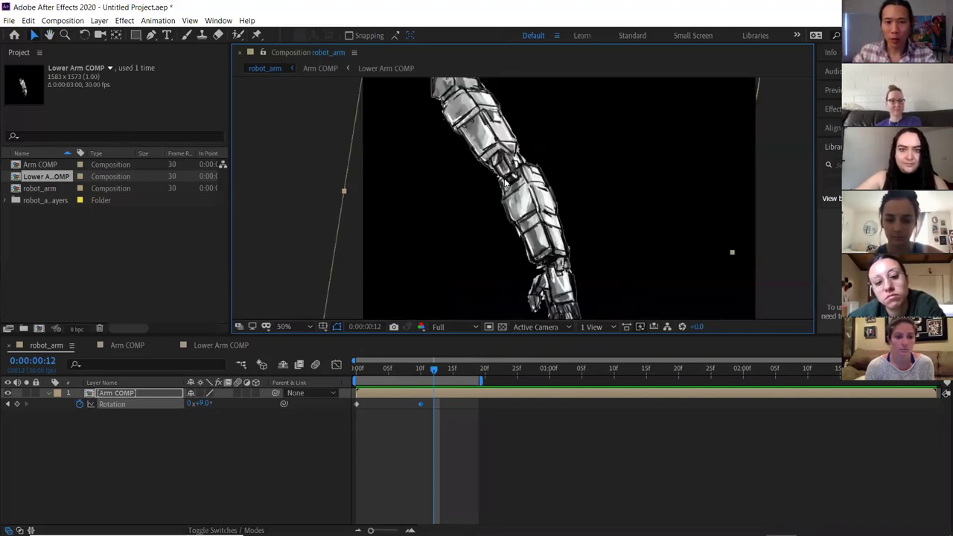
mouse_move(512, 178)
left_mouse_down()
mouse_move(522, 212)
mouse_move(519, 187)
left_mouse_up()
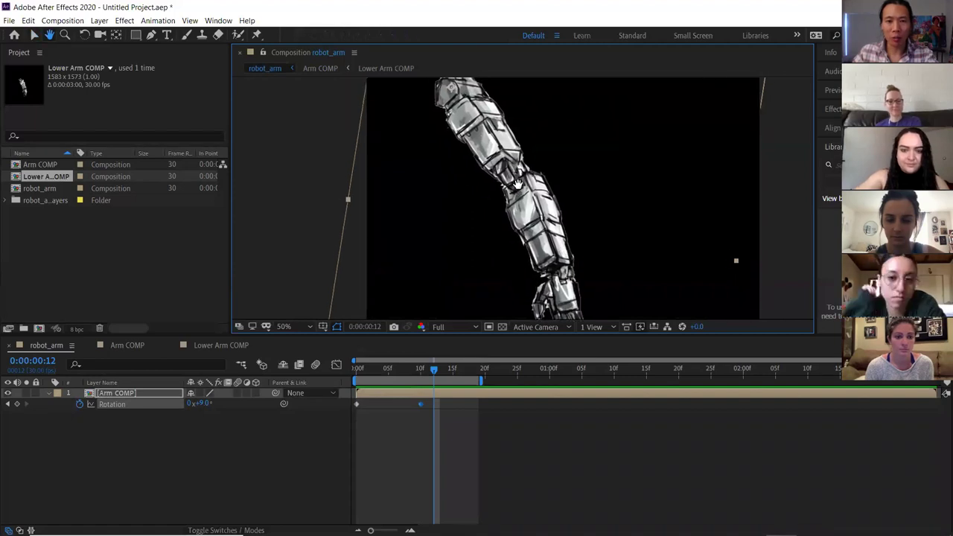
scroll(519, 188, "down", 2)
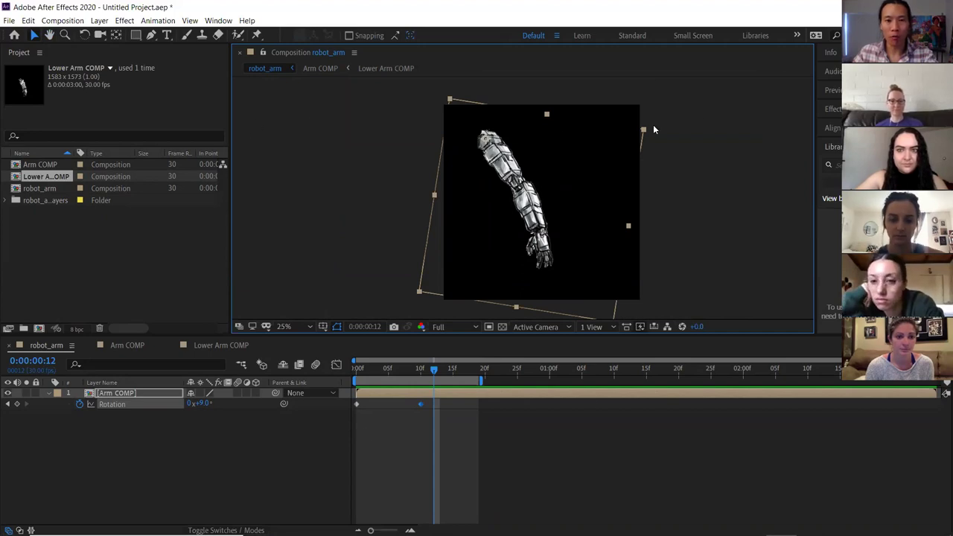
scroll(612, 174, "up", 2)
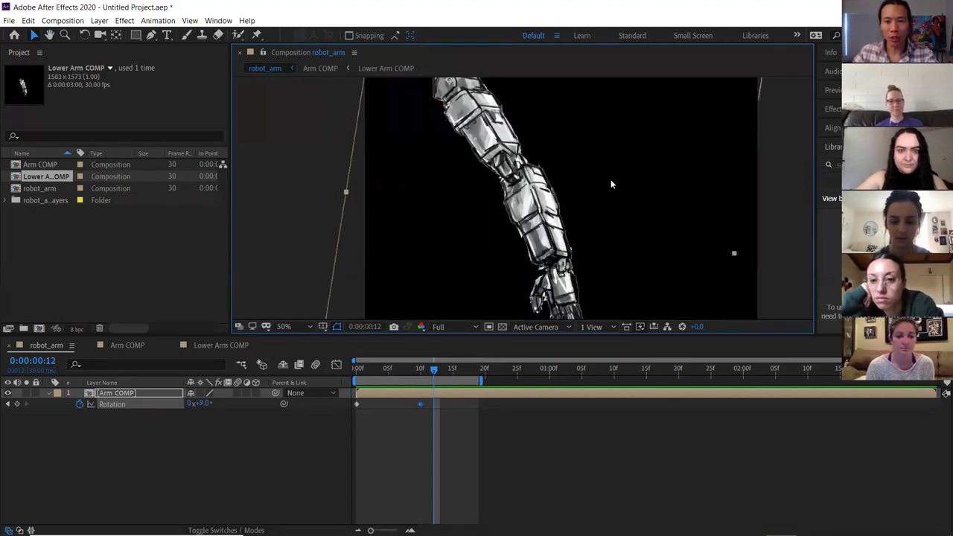
scroll(610, 183, "down", 2)
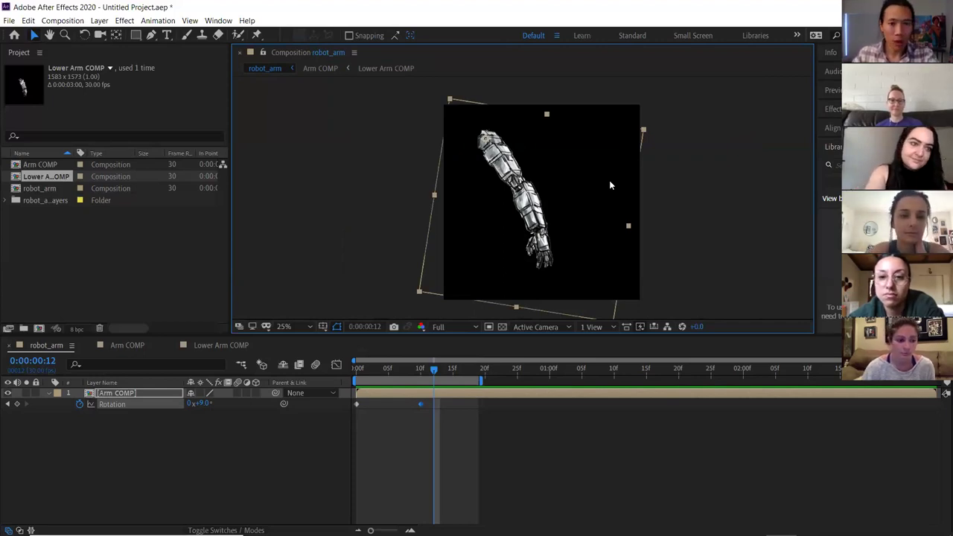
- Switch to Notepad and highlight the instructor's e-mail line near the start of the class notes
left_click(504, 524)
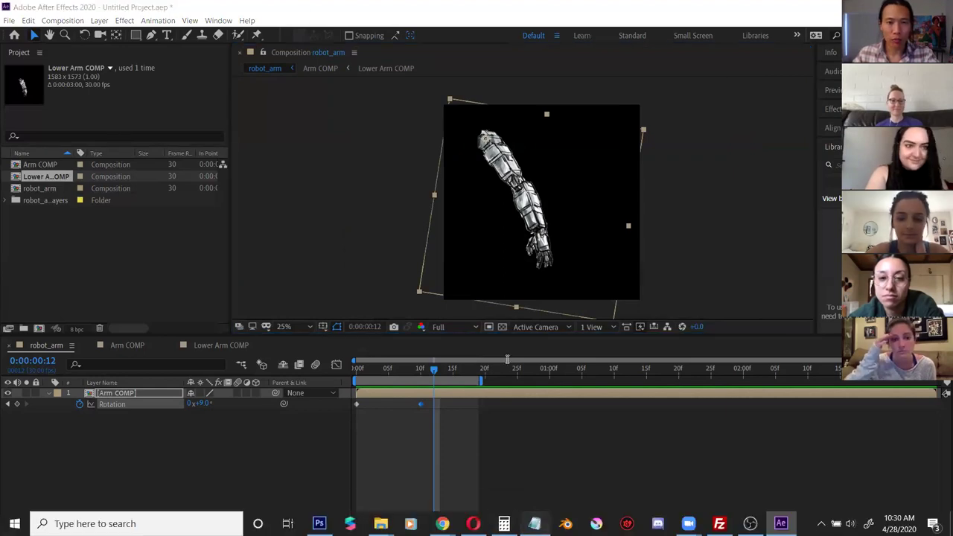
scroll(490, 264, "up", 2)
left_click_drag(545, 170, 320, 163)
left_click(533, 168)
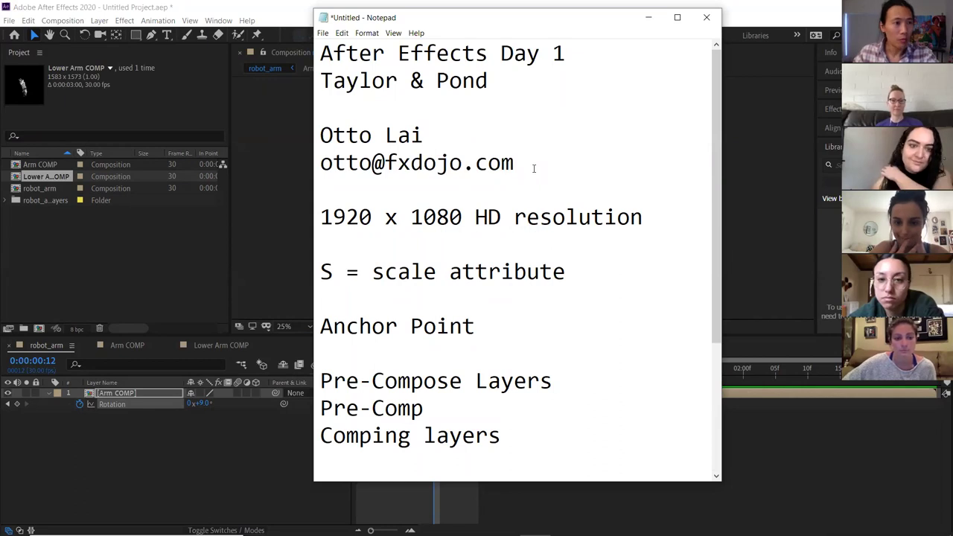